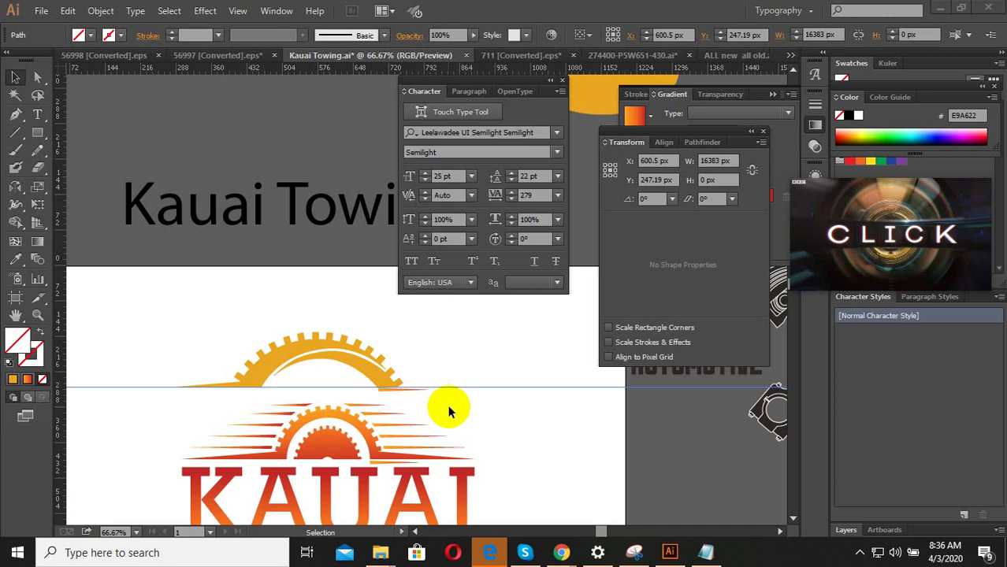
# Bring up Chrome showing the Kauai Towing and Hauling contest entries
pyautogui.scroll(-2, 449, 417)
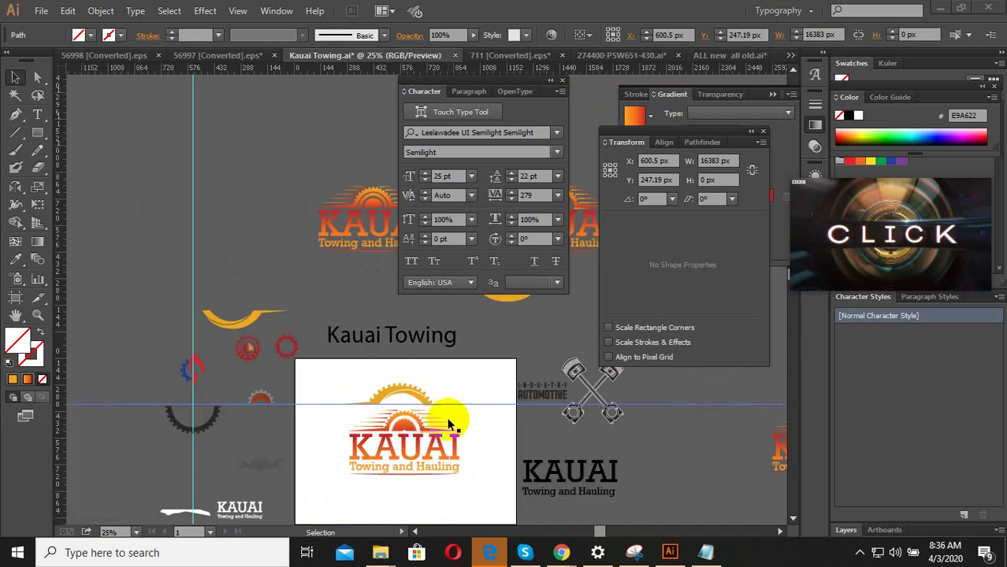
pyautogui.scroll(1, 426, 441)
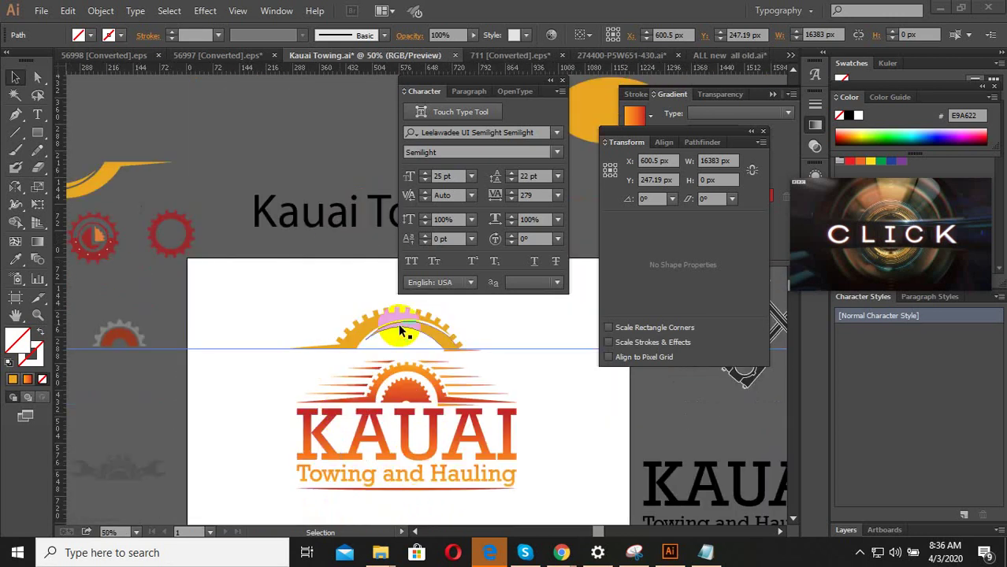
pyautogui.scroll(2, 398, 323)
pyautogui.scroll(1, 536, 390)
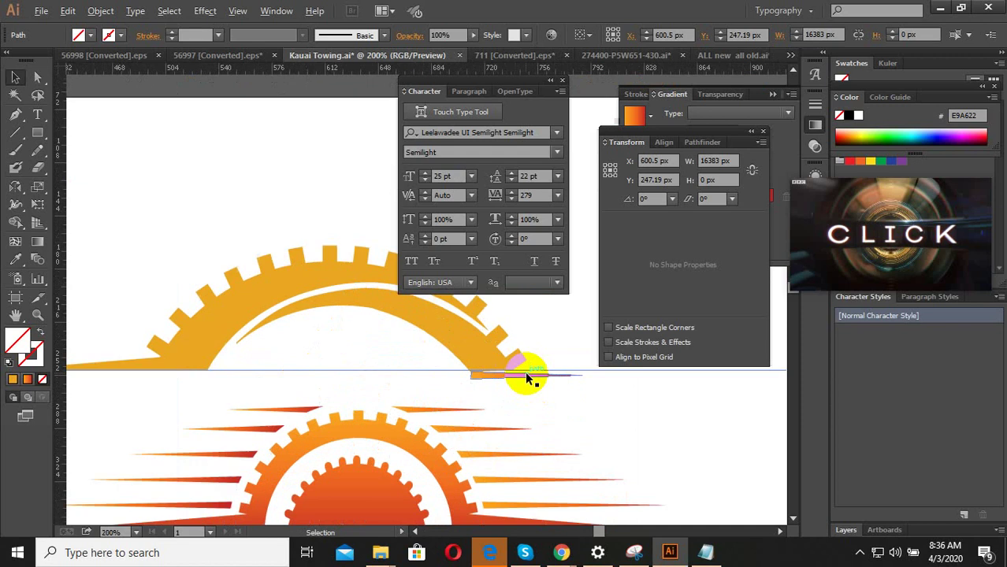
pyautogui.scroll(1, 528, 377)
pyautogui.scroll(-2, 442, 397)
pyautogui.scroll(-1, 445, 397)
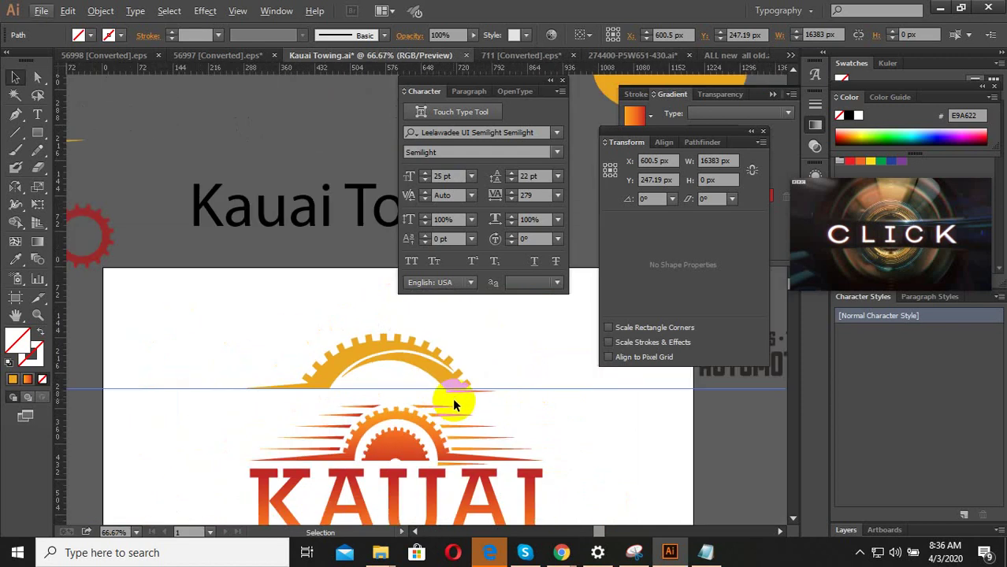
pyautogui.scroll(2, 398, 354)
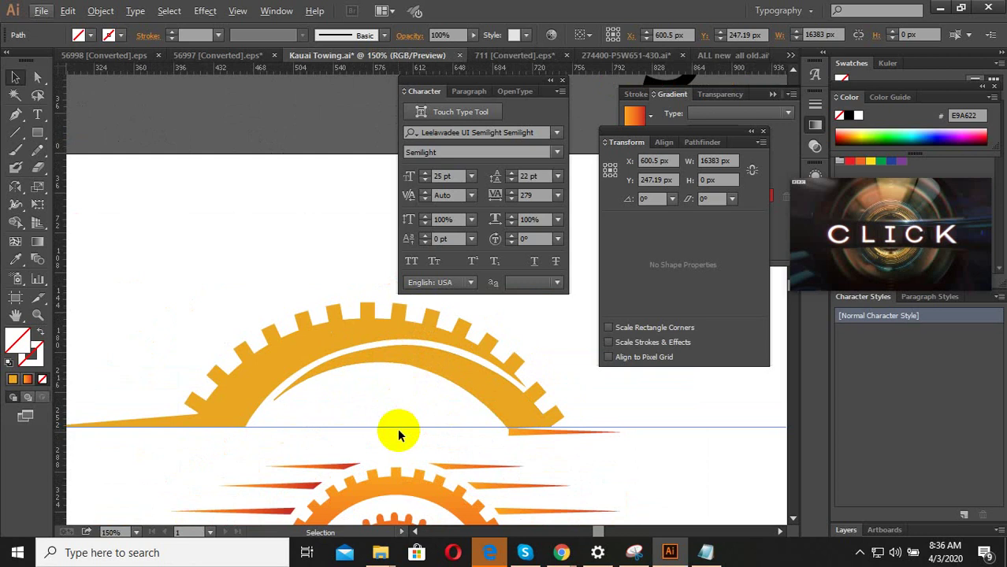
pyautogui.scroll(-2, 355, 415)
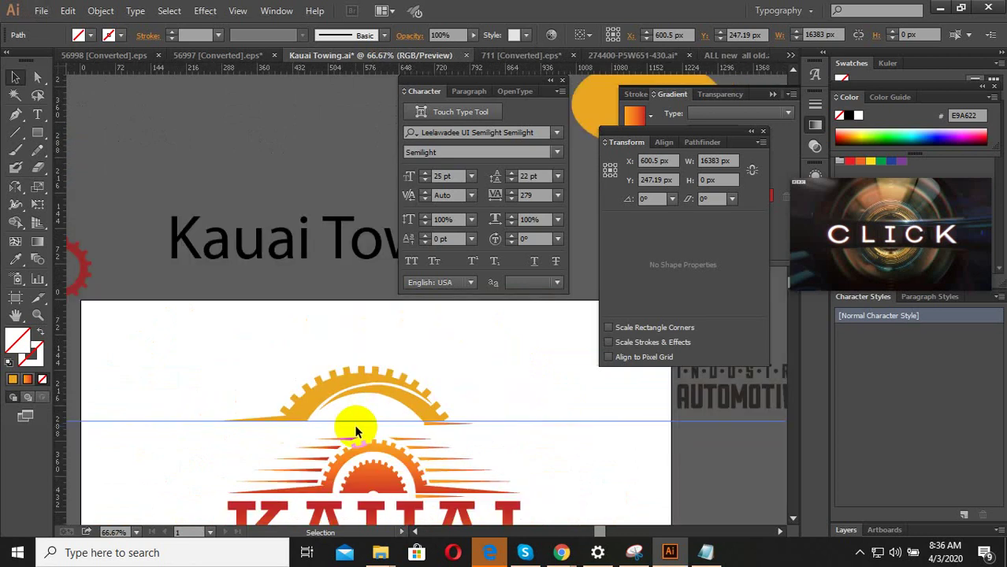
pyautogui.scroll(2, 357, 429)
pyautogui.scroll(-2, 370, 425)
pyautogui.scroll(2, 385, 456)
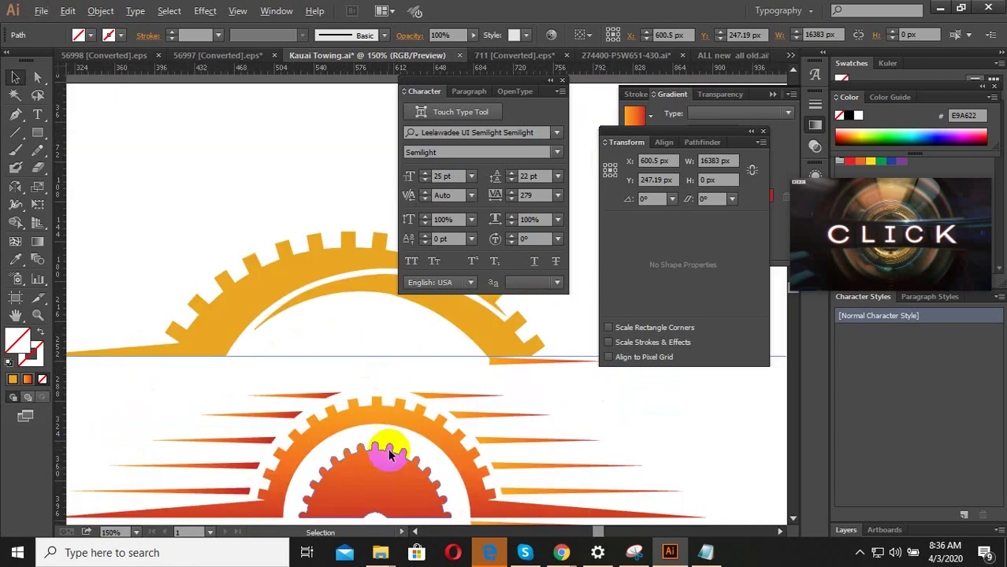
pyautogui.scroll(-3, 387, 455)
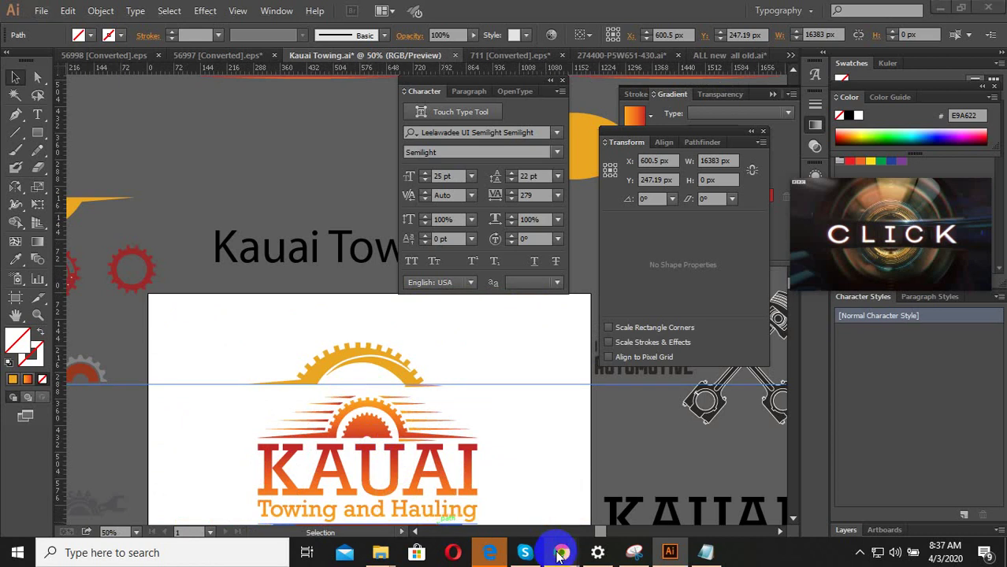
pyautogui.click(483, 449)
# Browse through the rival logo entries on the contest pages
pyautogui.scroll(3, 477, 293)
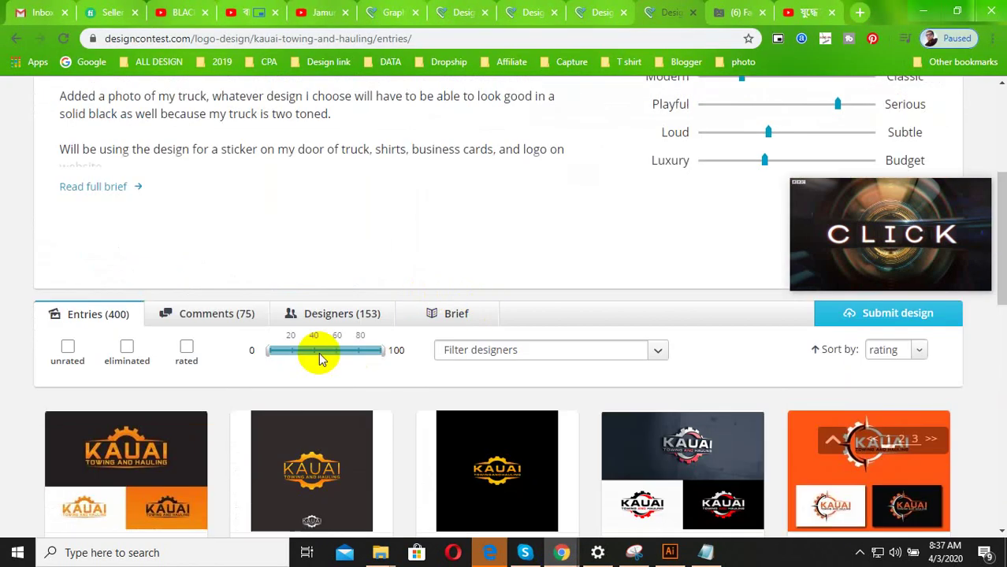
pyautogui.scroll(-2, 317, 351)
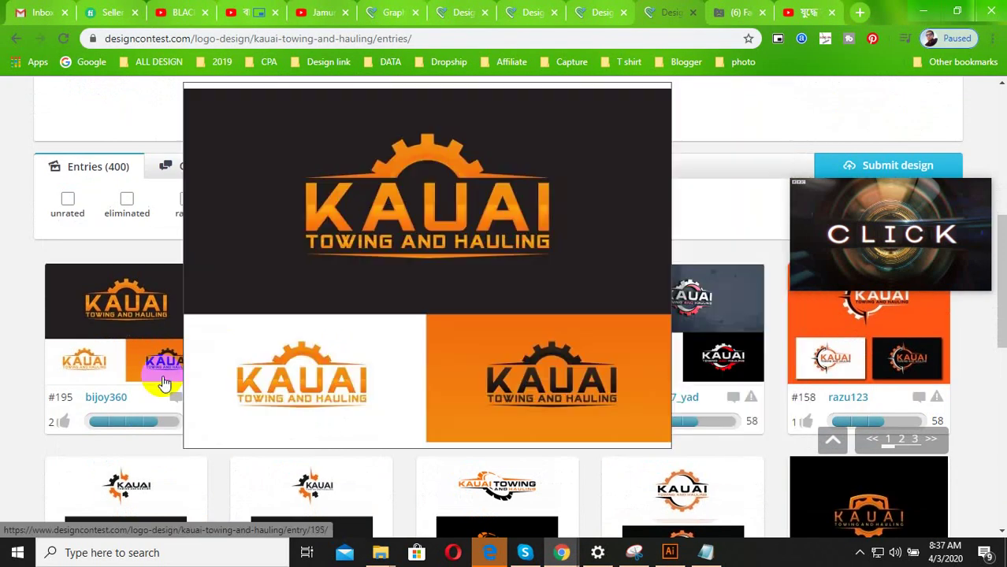
pyautogui.scroll(-2, 630, 390)
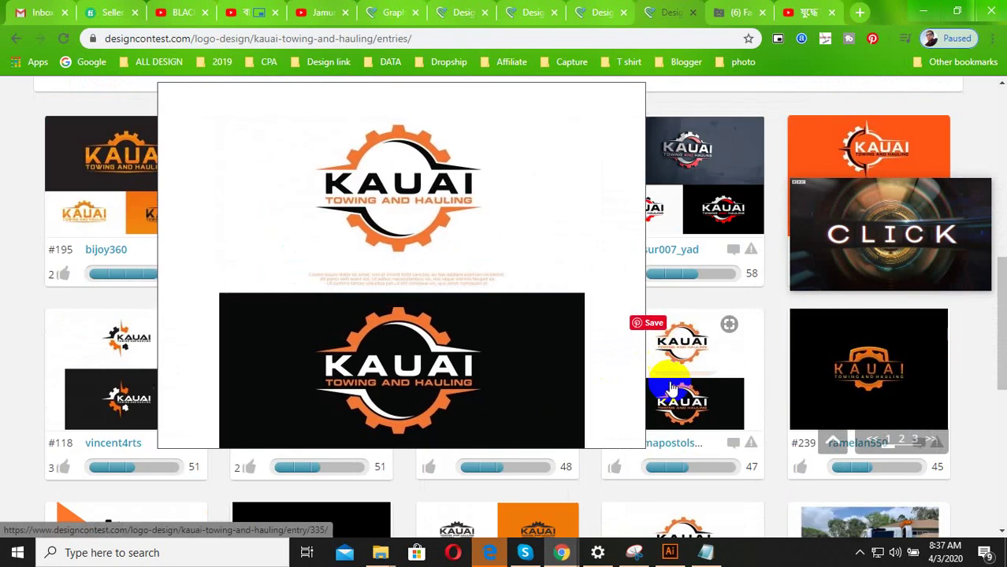
pyautogui.scroll(-3, 674, 392)
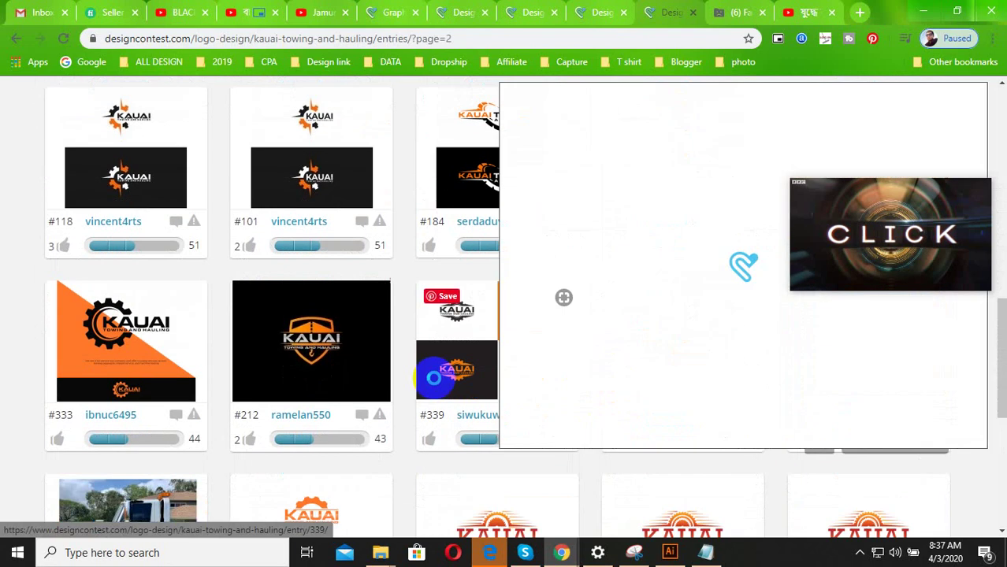
pyautogui.scroll(-1, 157, 342)
pyautogui.scroll(-2, 456, 385)
pyautogui.scroll(-1, 472, 370)
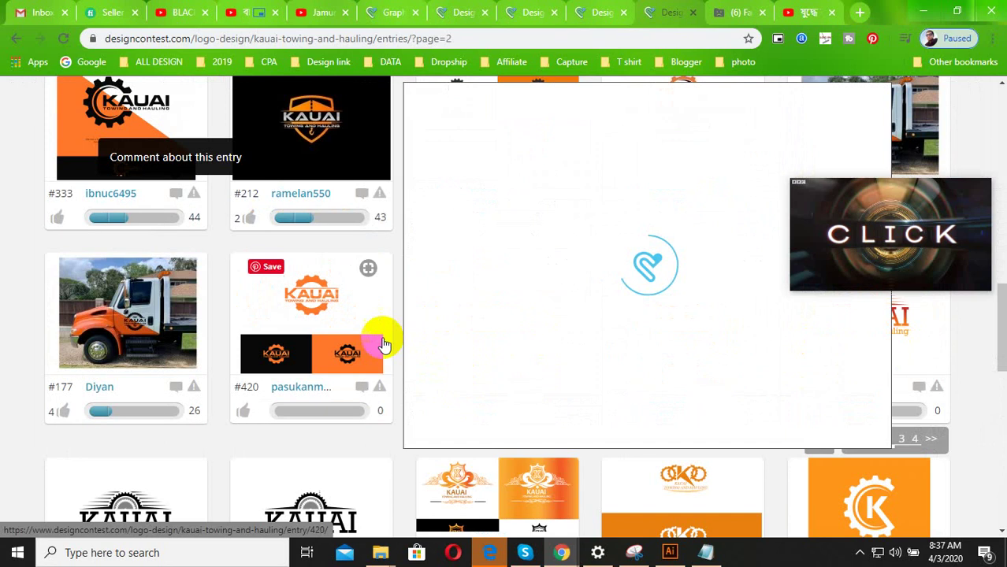
pyautogui.moveTo(867, 323)
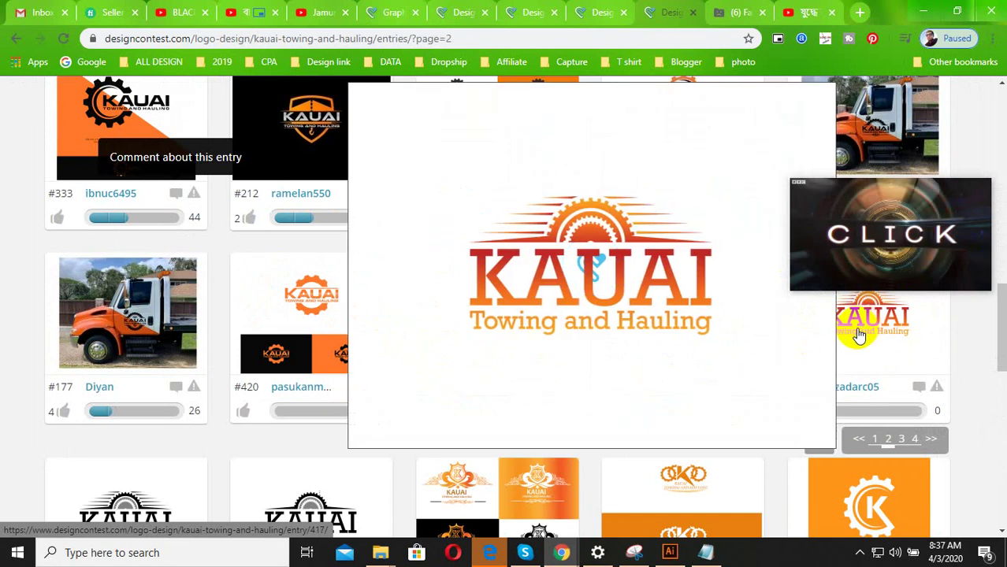
pyautogui.scroll(-3, 449, 315)
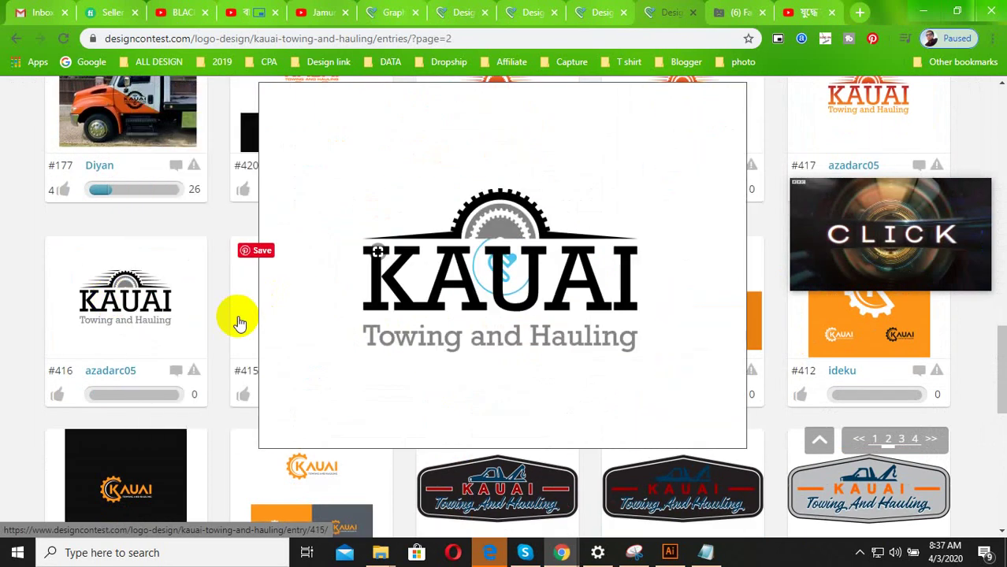
pyautogui.scroll(-3, 464, 315)
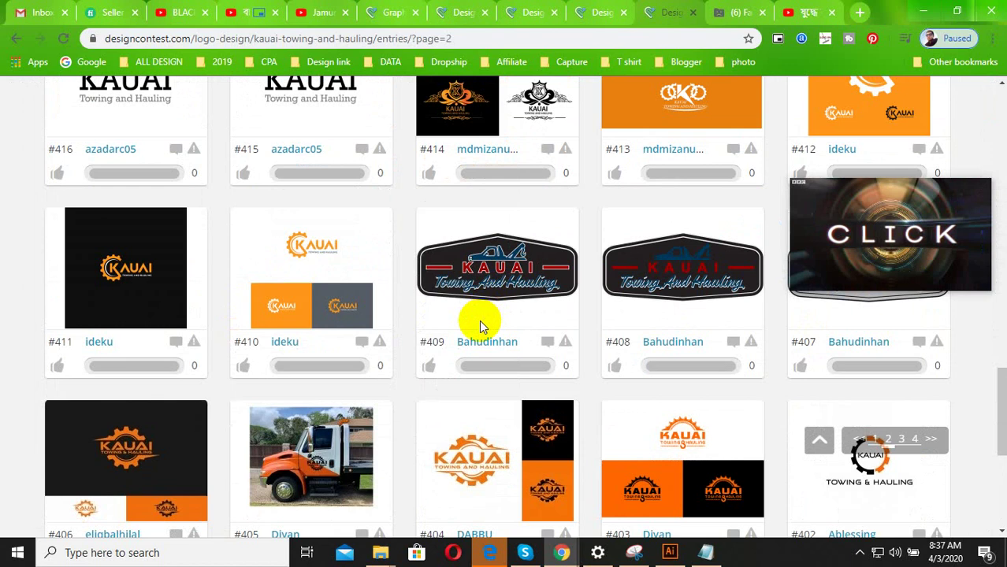
pyautogui.scroll(-2, 804, 394)
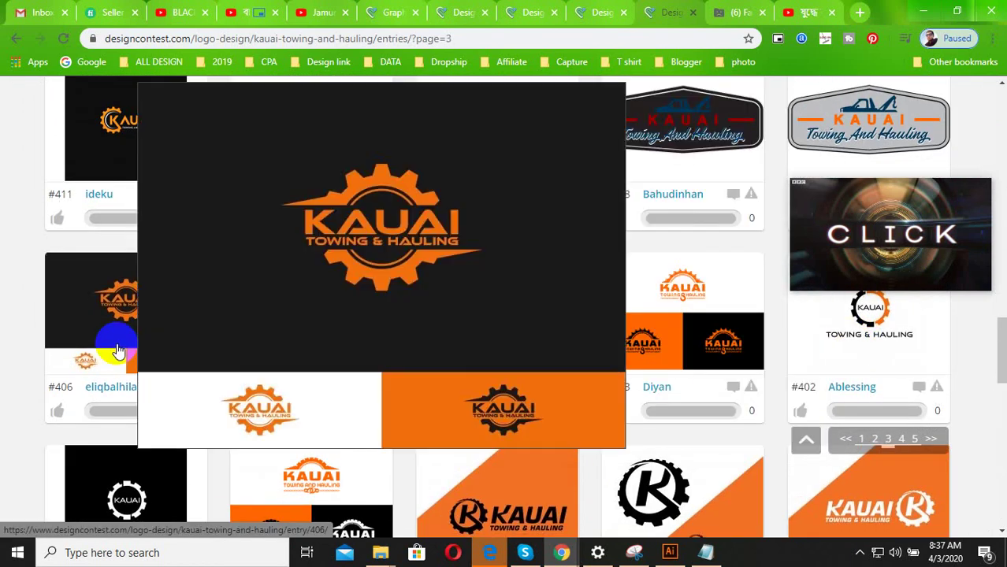
pyautogui.scroll(-2, 118, 350)
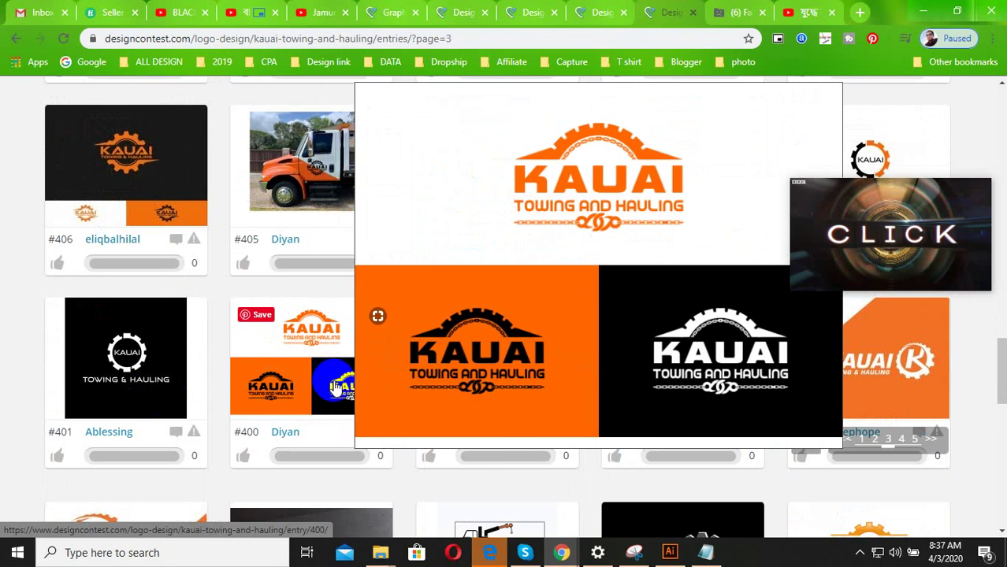
pyautogui.scroll(-3, 334, 387)
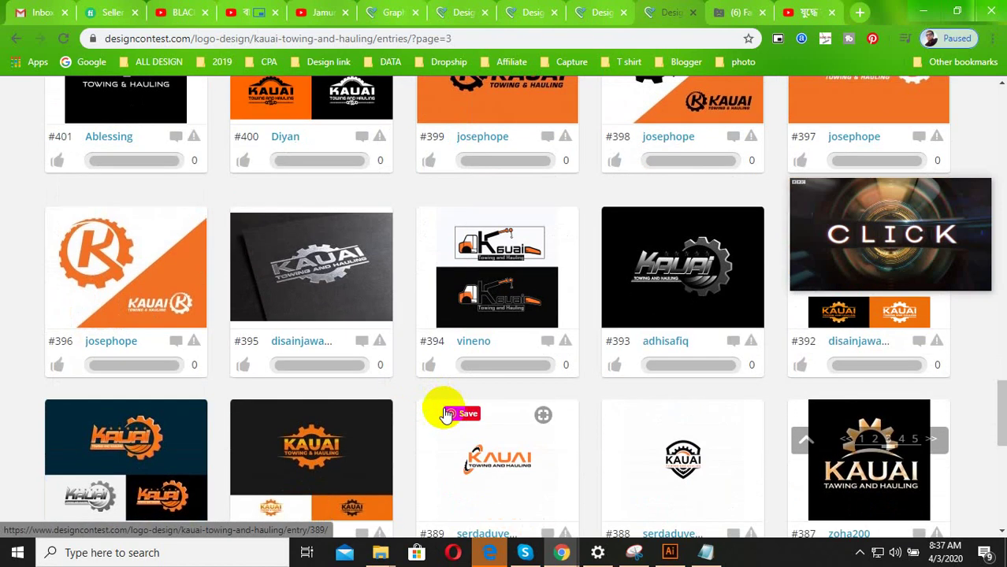
pyautogui.scroll(-1, 375, 425)
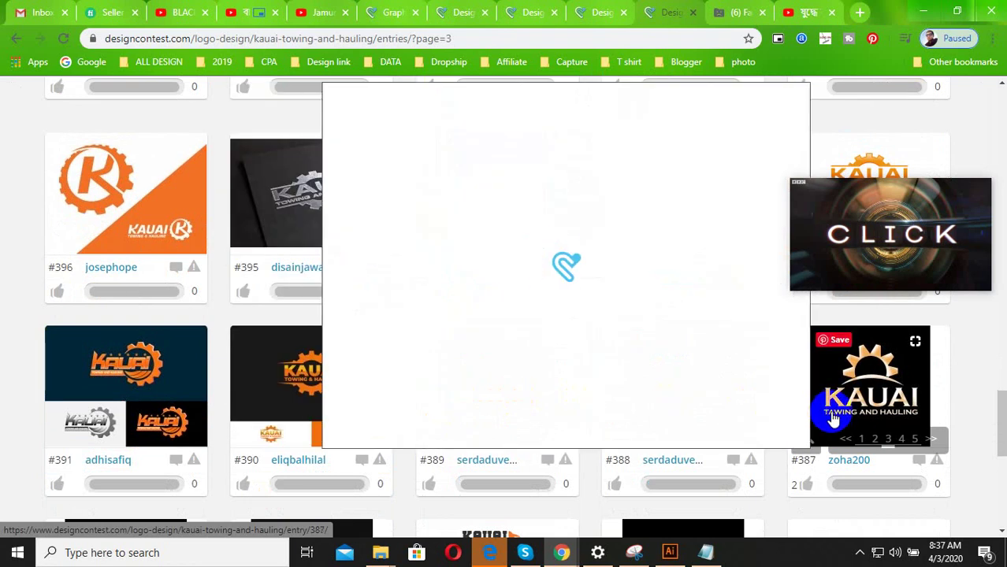
pyautogui.scroll(-2, 828, 413)
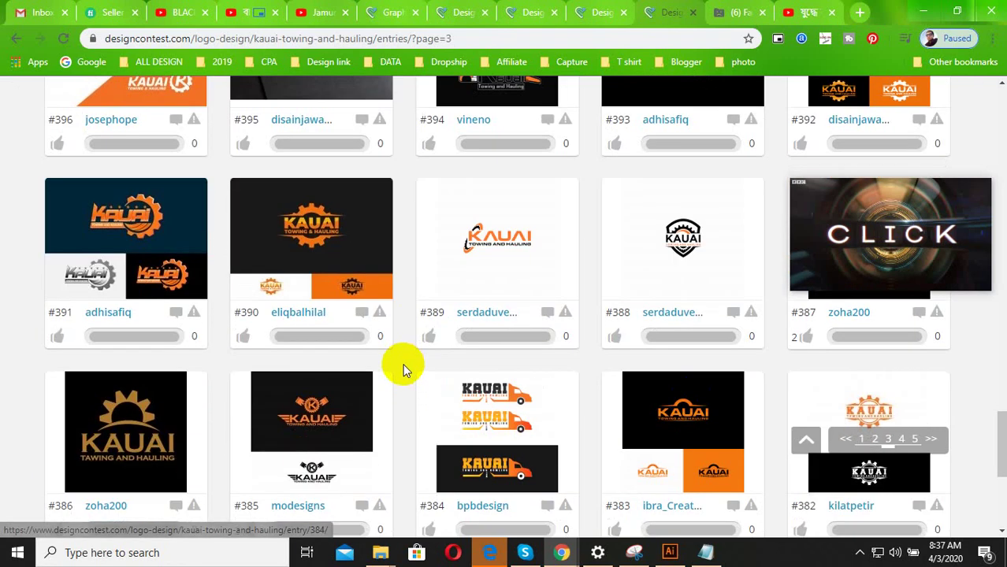
pyautogui.scroll(-1, 404, 367)
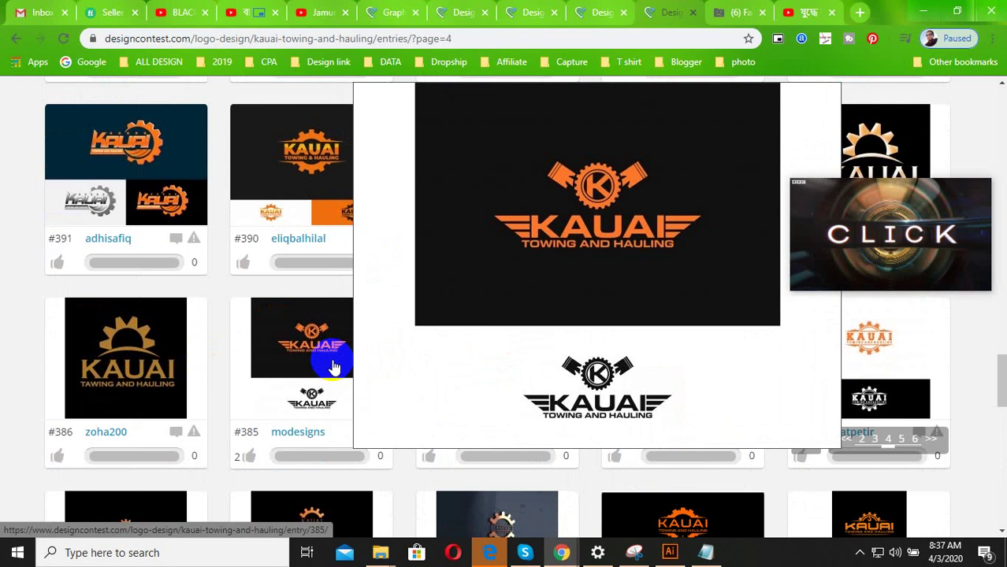
pyautogui.scroll(-4, 334, 366)
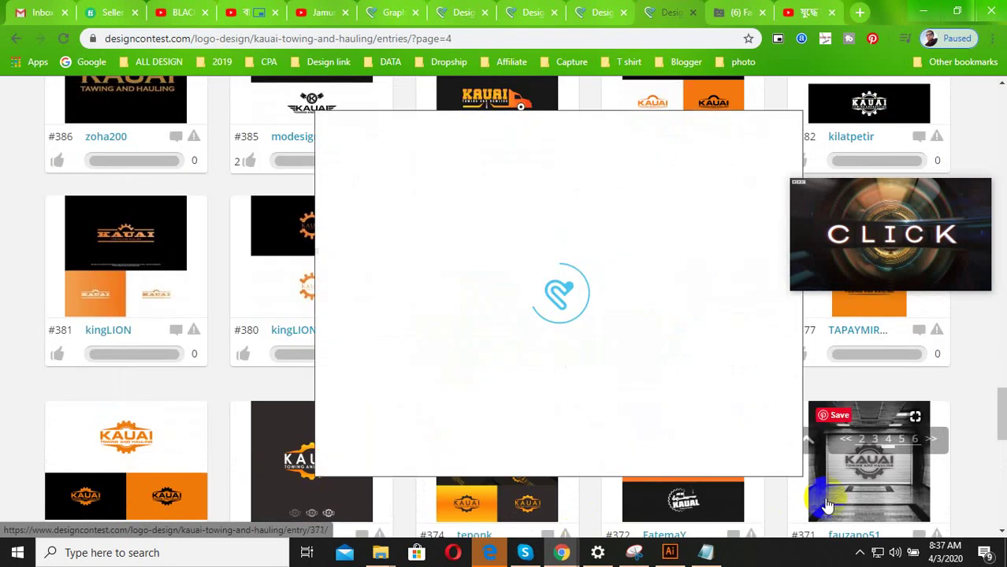
pyautogui.scroll(-3, 693, 358)
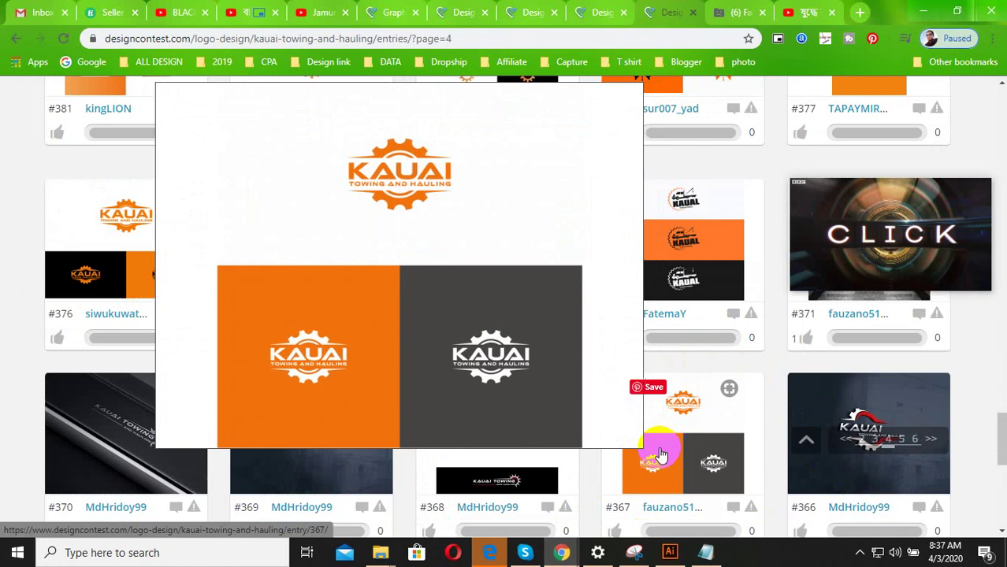
pyautogui.scroll(-2, 236, 429)
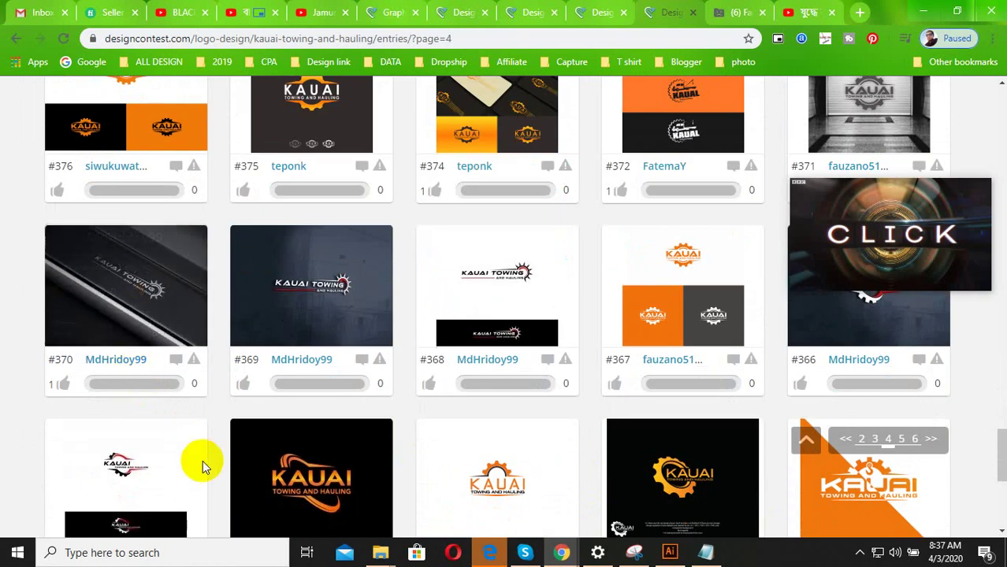
pyautogui.scroll(-1, 221, 461)
pyautogui.scroll(-2, 866, 428)
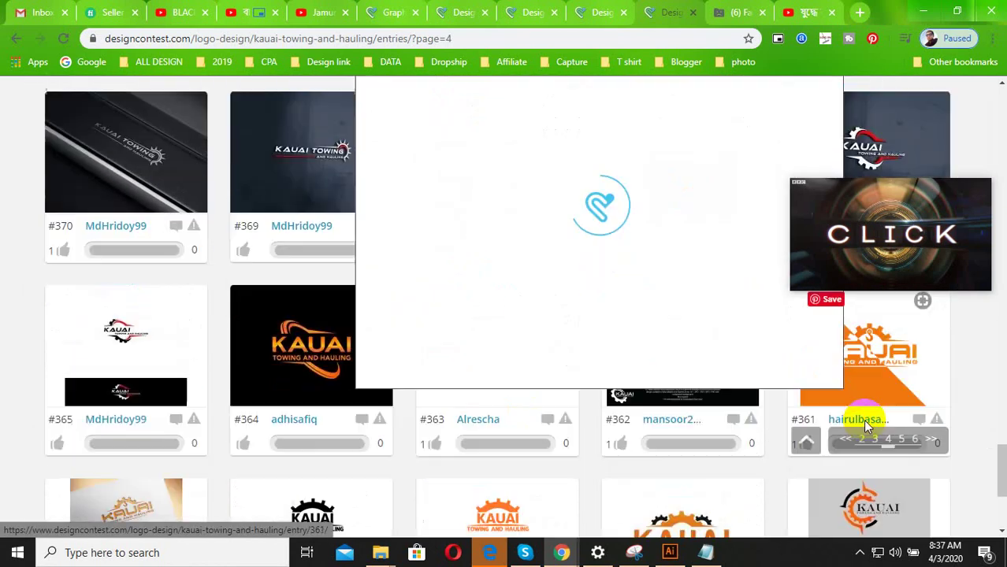
# Go back to the first entry page, close the floating video, and return to the top
pyautogui.hotkey('alt', 'Left')
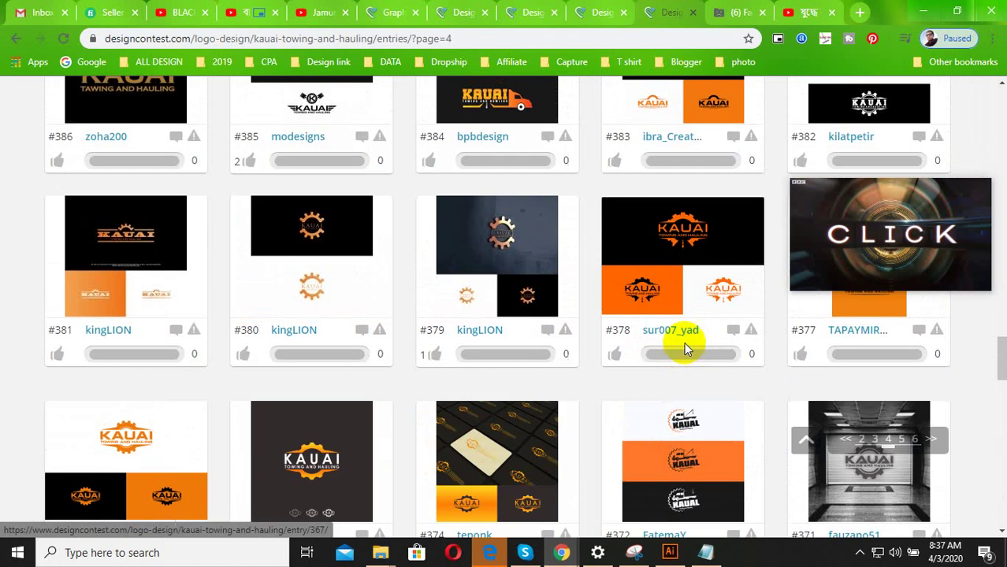
pyautogui.hotkey('alt', 'Left')
pyautogui.hotkey('alt', 'Left')
pyautogui.moveTo(869, 234); pyautogui.dragTo(838, 429)
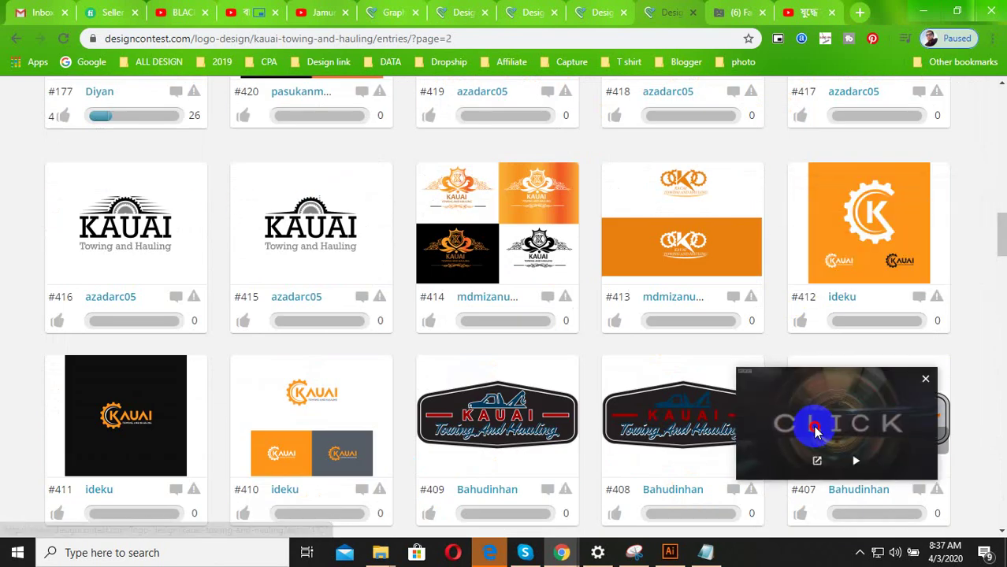
pyautogui.click(951, 386)
pyautogui.scroll(4, 675, 348)
pyautogui.hotkey('alt', 'Left')
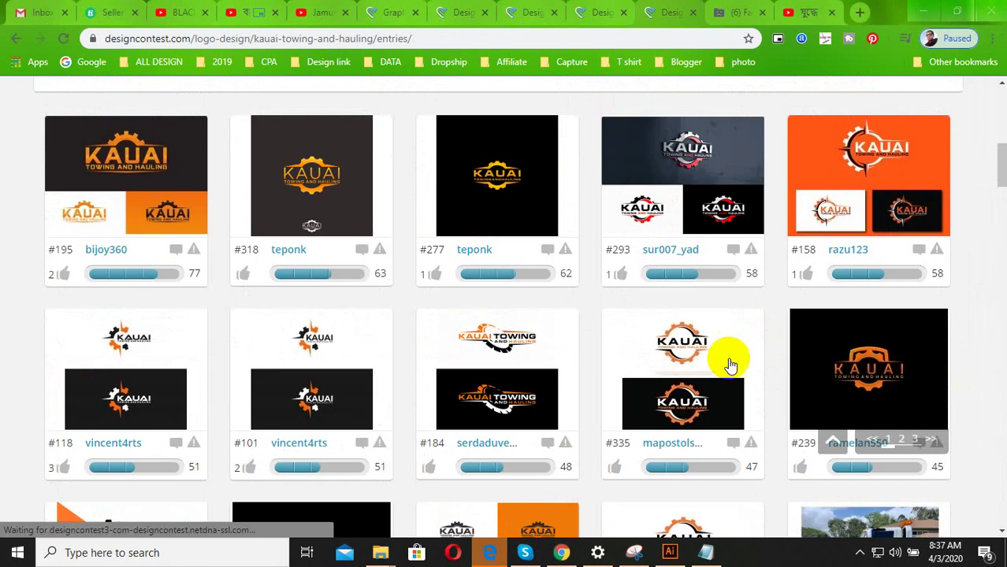
pyautogui.scroll(4, 725, 359)
pyautogui.scroll(3, 723, 355)
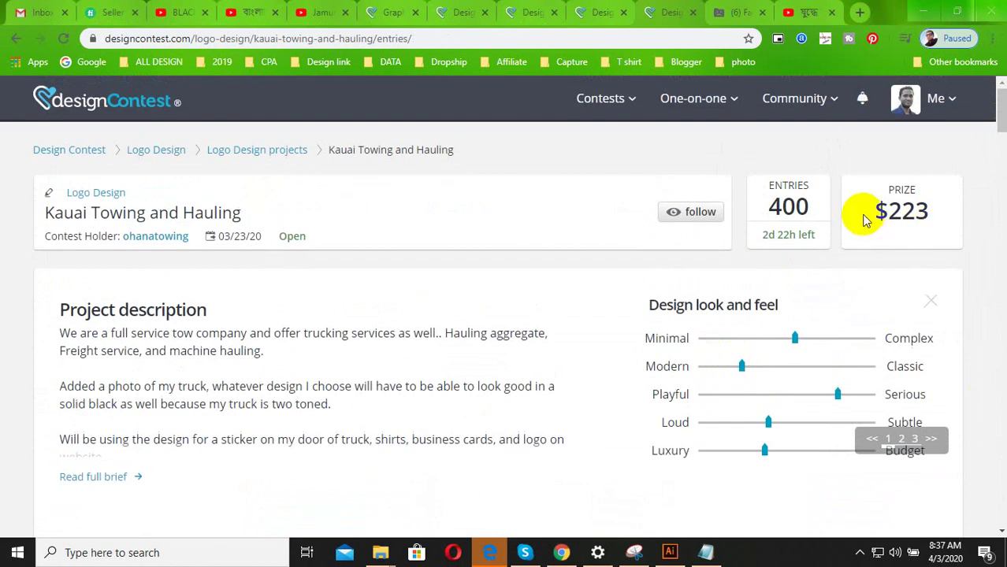
# Highlight the $223 prize and the project description paragraphs in the brief
pyautogui.moveTo(888, 213); pyautogui.dragTo(941, 233)
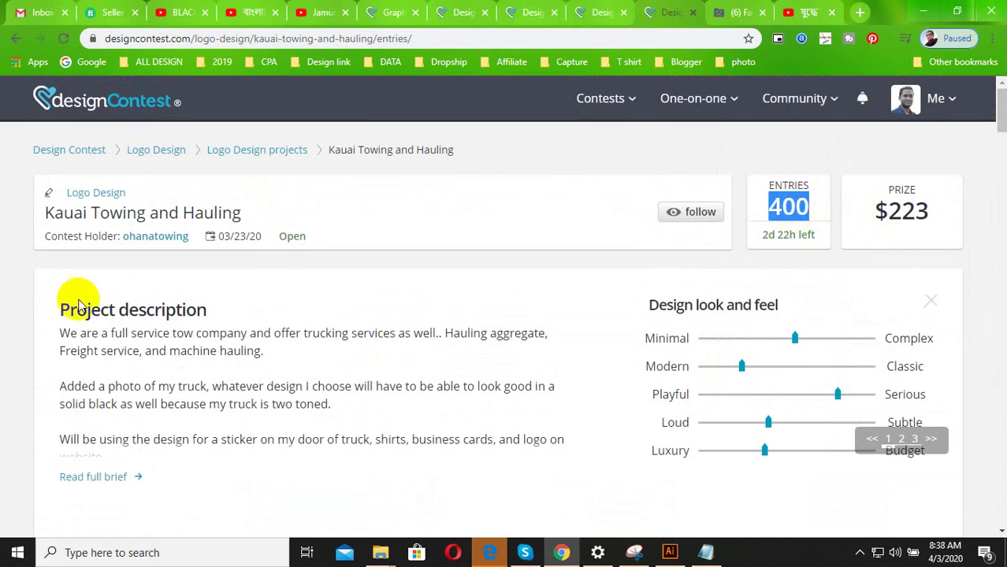
pyautogui.moveTo(35, 209); pyautogui.dragTo(286, 209)
pyautogui.moveTo(45, 333)
pyautogui.mouseDown()
pyautogui.moveTo(413, 429)
pyautogui.moveTo(562, 439)
pyautogui.mouseUp()
pyautogui.scroll(-3, 418, 410)
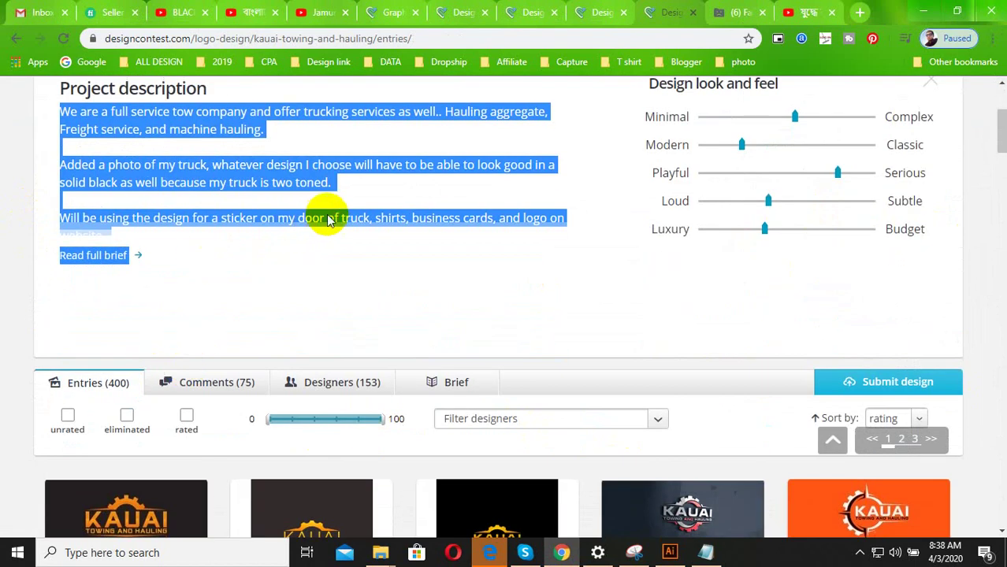
pyautogui.click(227, 179)
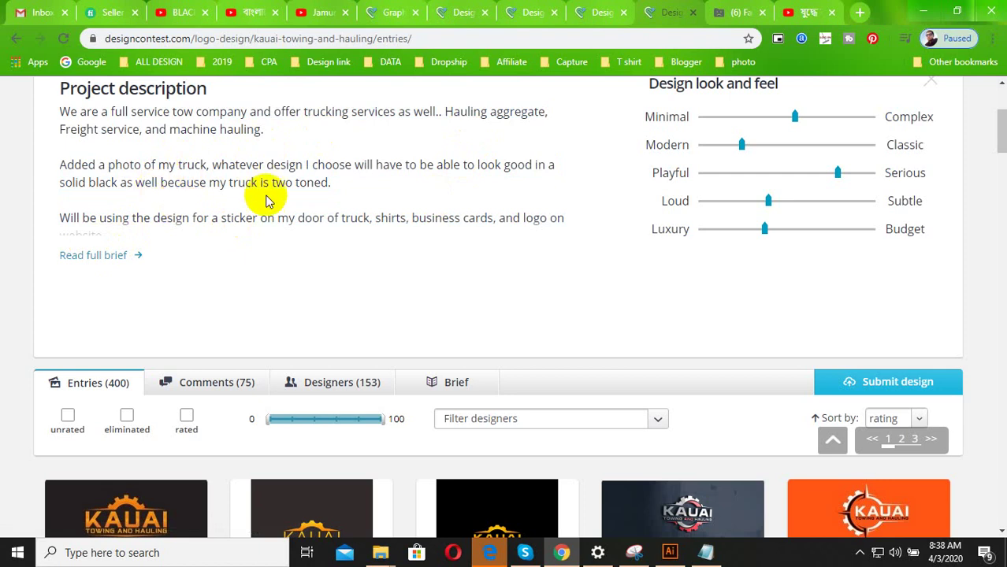
# Look over the top-rated entries, then return to Kauai Towing.ai in Illustrator
pyautogui.scroll(-3, 382, 321)
pyautogui.scroll(3, 674, 352)
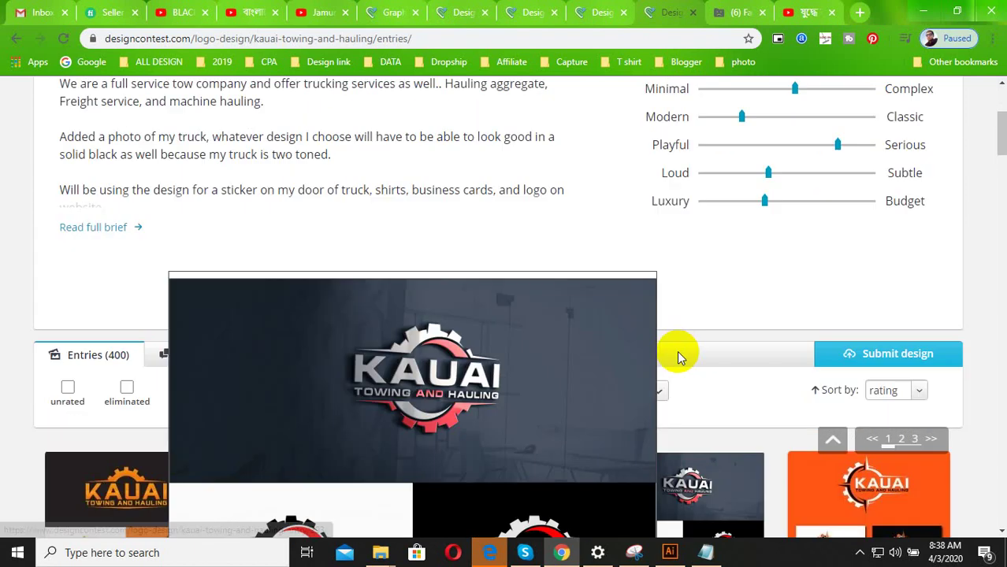
pyautogui.scroll(1, 736, 211)
pyautogui.scroll(-1, 794, 297)
pyautogui.scroll(-2, 606, 490)
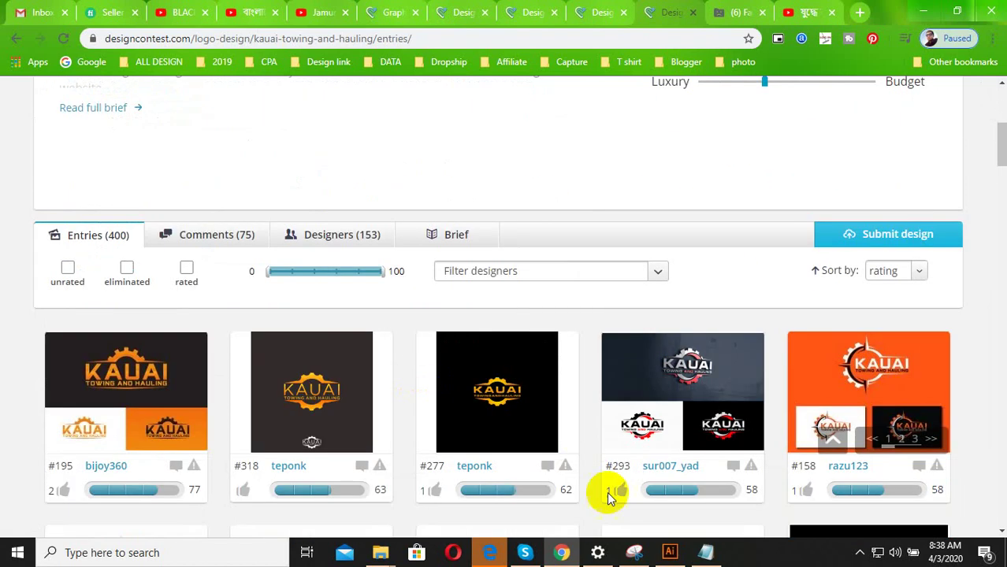
pyautogui.click(670, 553)
# Move the finished KAUAI logo off the artboard
pyautogui.scroll(2, 354, 394)
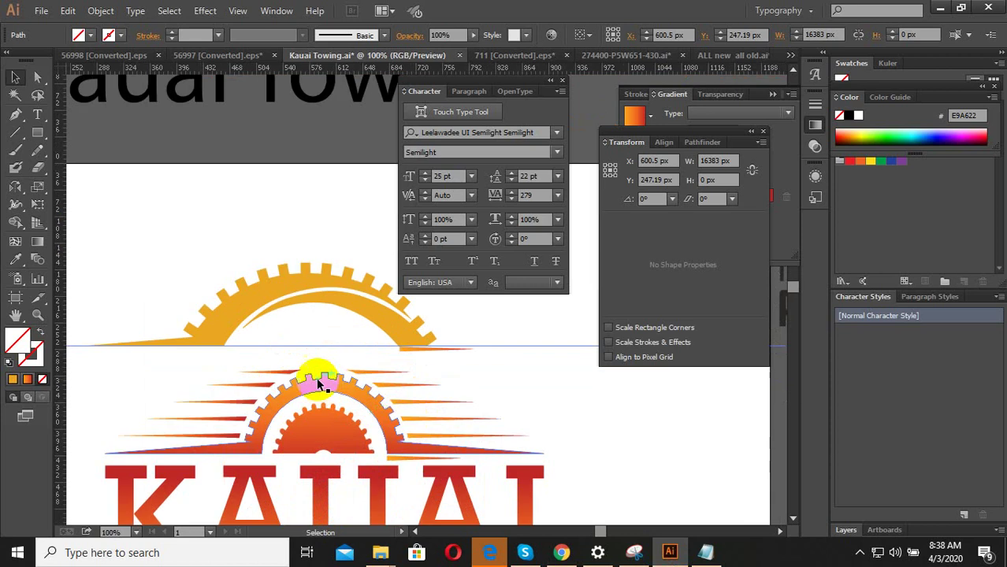
pyautogui.click(299, 328)
pyautogui.scroll(-3, 383, 353)
pyautogui.scroll(2, 383, 352)
pyautogui.scroll(-1, 533, 389)
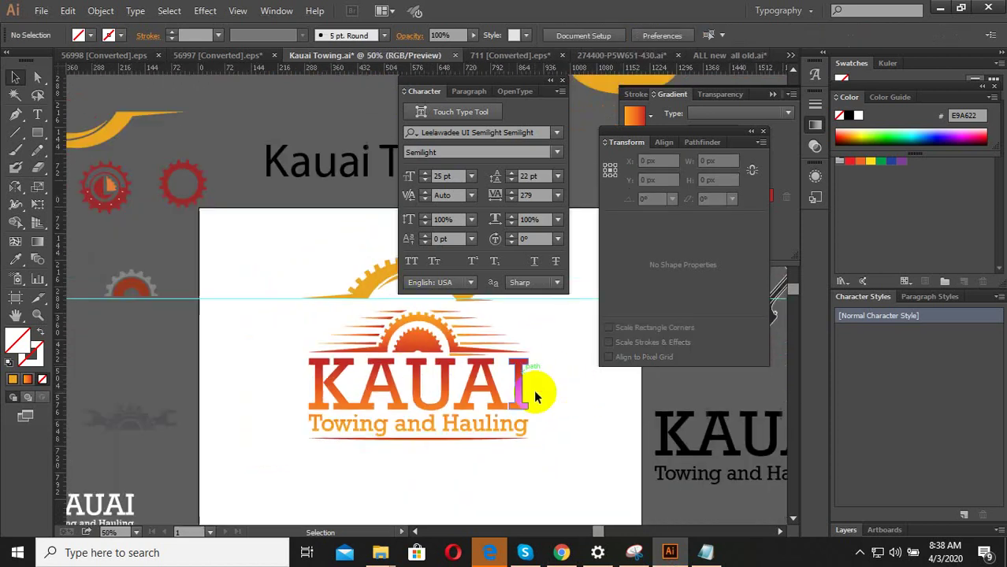
pyautogui.click(292, 334)
pyautogui.scroll(-2, 286, 346)
pyautogui.moveTo(364, 371)
pyautogui.mouseDown()
pyautogui.moveTo(173, 172)
pyautogui.moveTo(693, 453)
pyautogui.mouseUp()
pyautogui.click(366, 349)
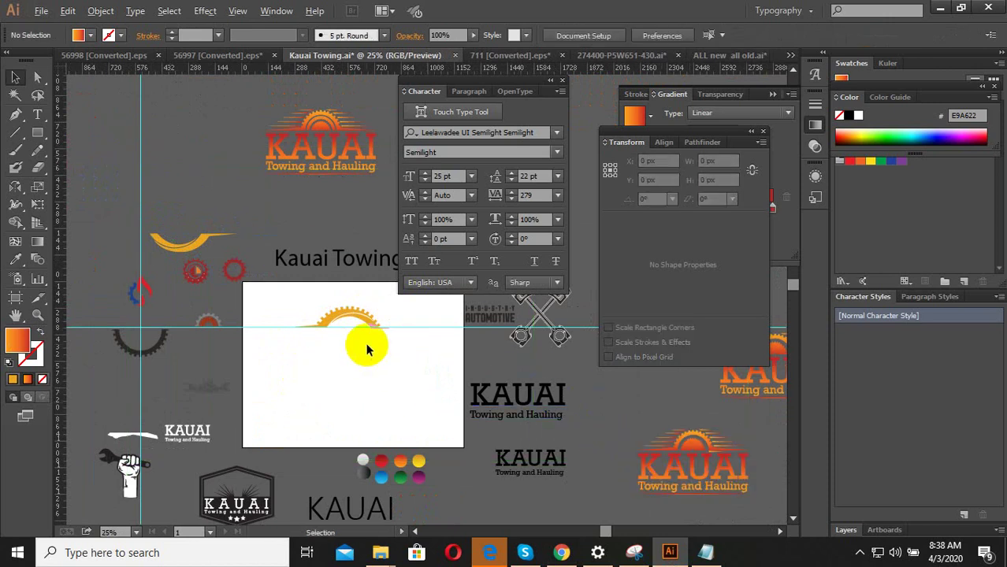
# Duplicate the orange half-gear below the original and reposition it on the artboard
pyautogui.scroll(3, 366, 349)
pyautogui.scroll(3, 314, 335)
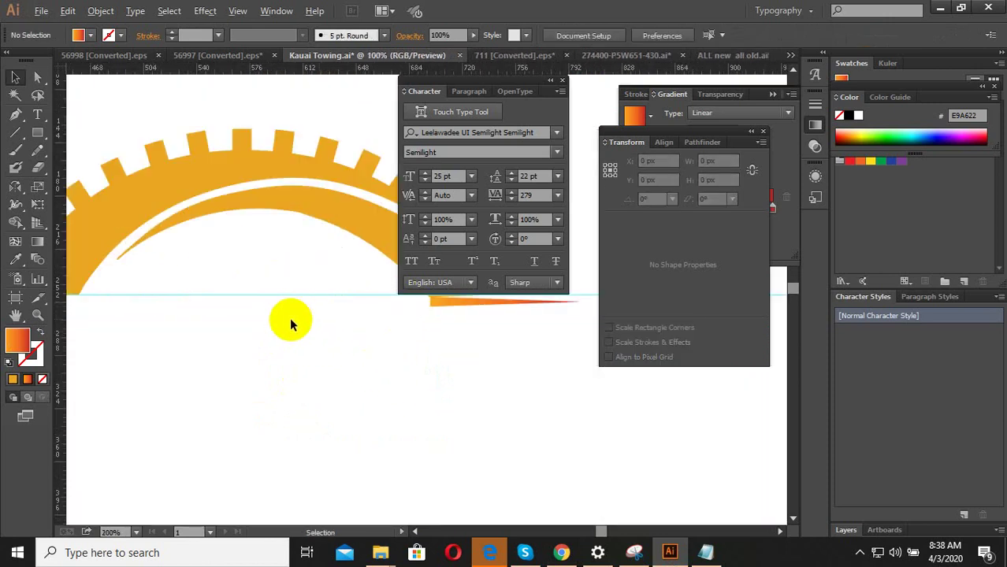
pyautogui.scroll(-3, 291, 323)
pyautogui.scroll(3, 220, 326)
pyautogui.click(207, 284)
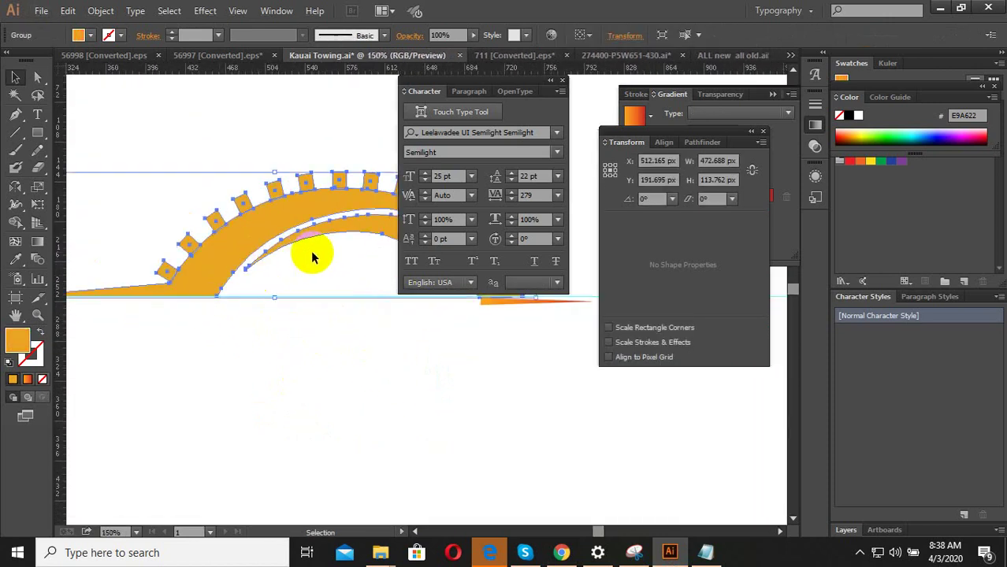
pyautogui.scroll(-2, 312, 256)
pyautogui.moveTo(329, 248); pyautogui.dragTo(303, 382)
pyautogui.click(269, 465)
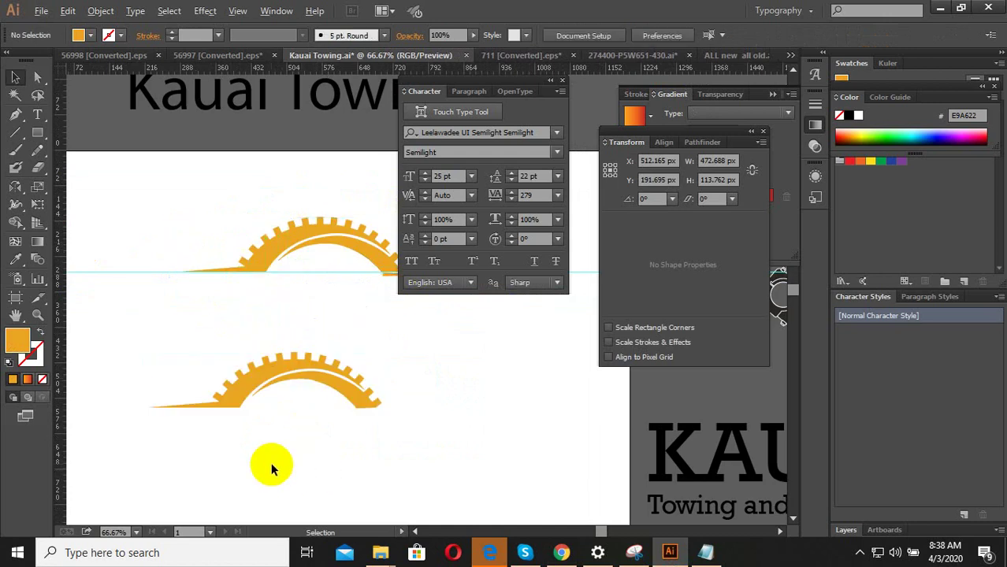
pyautogui.scroll(1, 270, 462)
pyautogui.scroll(-2, 326, 445)
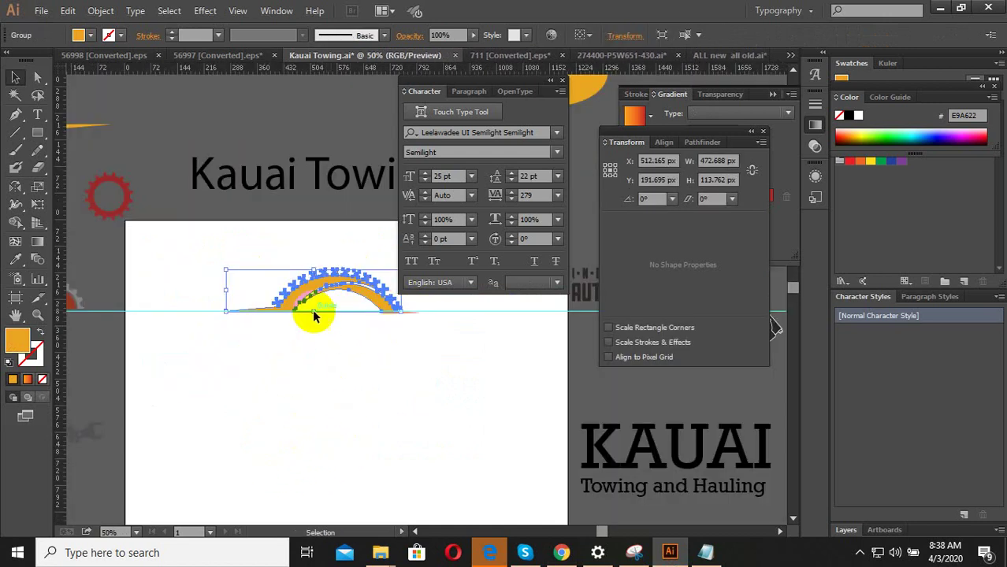
pyautogui.moveTo(312, 309); pyautogui.dragTo(293, 419)
# Move the red gear onto the artboard at the tail of the orange swoosh
pyautogui.scroll(2, 101, 209)
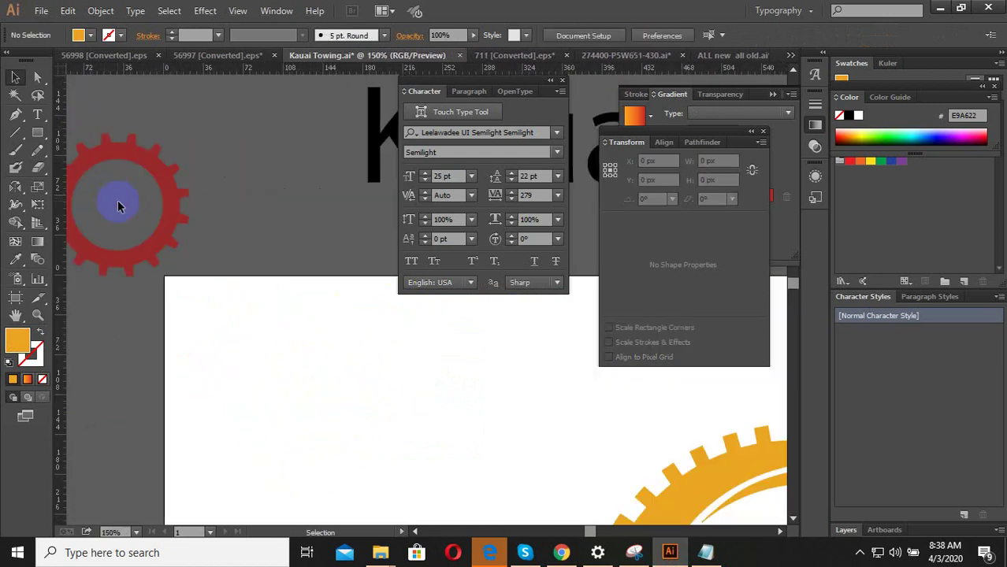
pyautogui.click(168, 207)
pyautogui.scroll(-2, 169, 206)
pyautogui.moveTo(170, 239)
pyautogui.mouseDown()
pyautogui.moveTo(178, 220)
pyautogui.moveTo(249, 471)
pyautogui.mouseUp()
pyautogui.scroll(5, 249, 473)
pyautogui.scroll(-2, 331, 441)
pyautogui.click(285, 453)
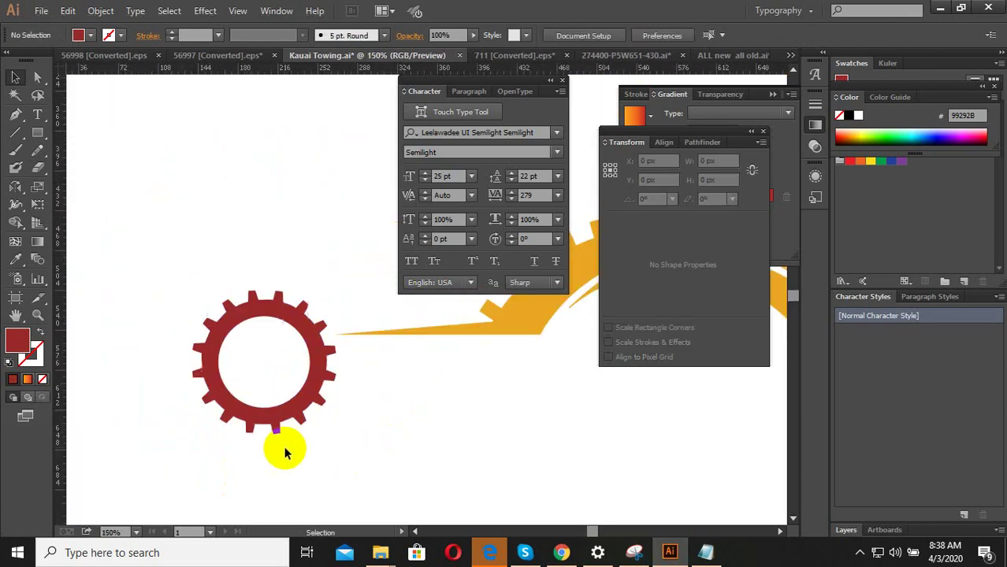
pyautogui.click(287, 427)
pyautogui.click(175, 427)
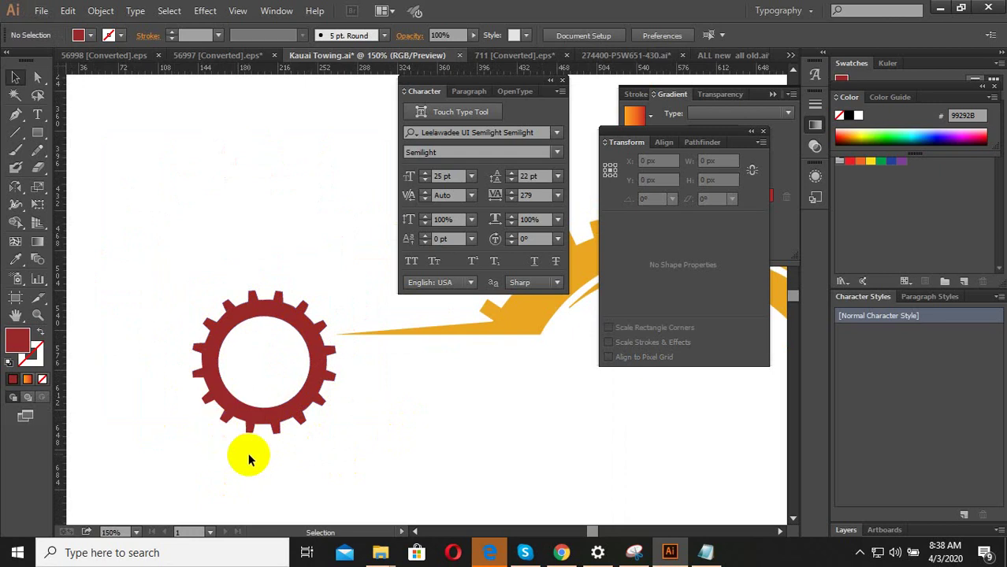
pyautogui.scroll(-1, 248, 452)
# Draw a 115.4 px circle below the red gear with a 1 pt red stroke and no fill
pyautogui.moveTo(397, 471); pyautogui.dragTo(314, 384)
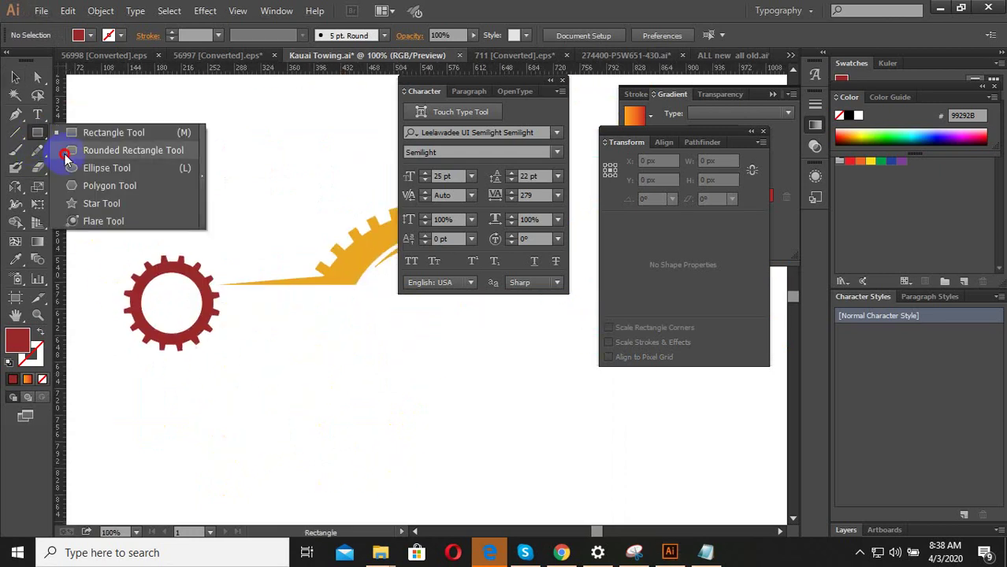
pyautogui.moveTo(35, 140); pyautogui.dragTo(75, 165)
pyautogui.moveTo(396, 418); pyautogui.dragTo(443, 459)
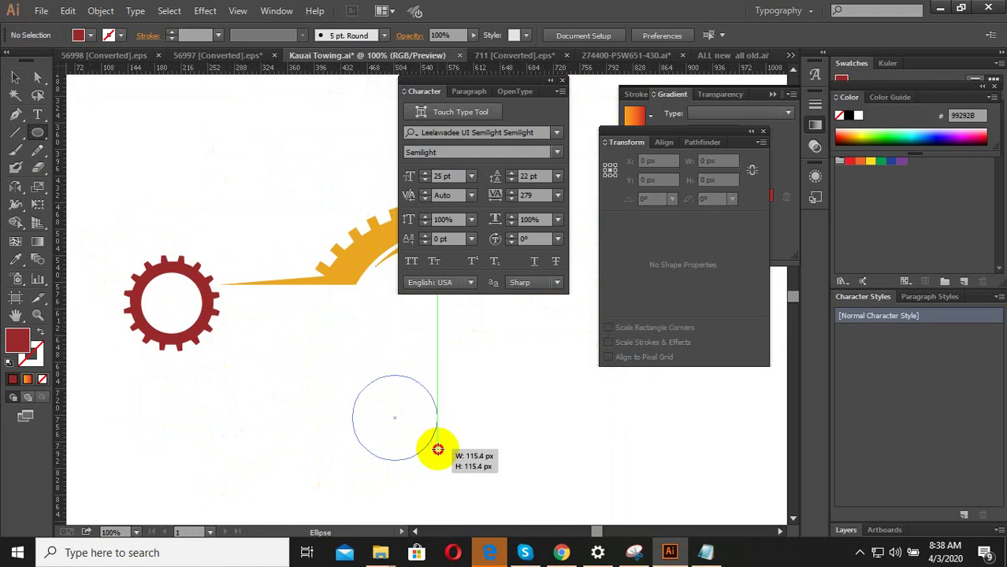
pyautogui.click(39, 332)
pyautogui.scroll(2, 389, 446)
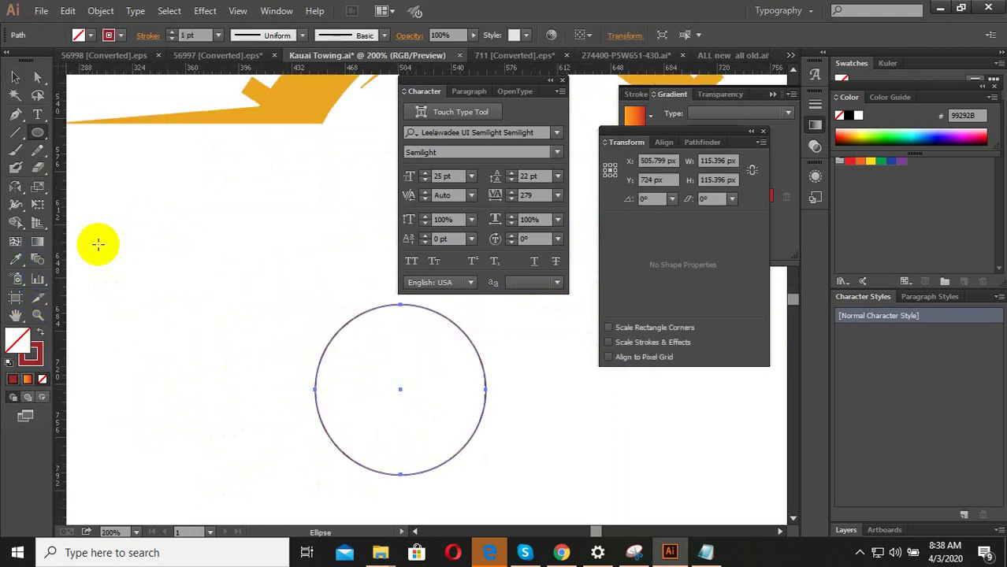
pyautogui.click(279, 398)
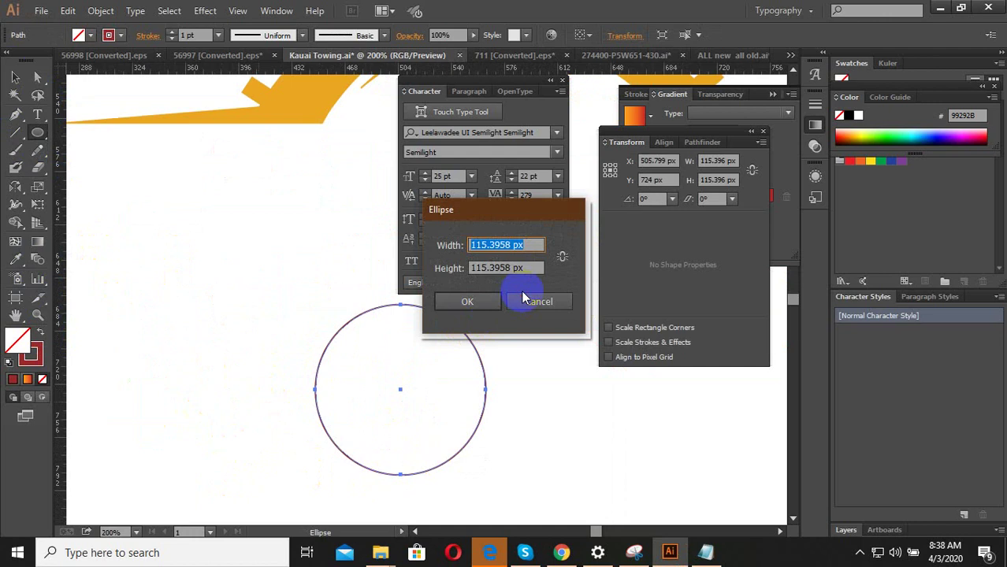
pyautogui.click(522, 298)
pyautogui.click(15, 77)
pyautogui.click(281, 443)
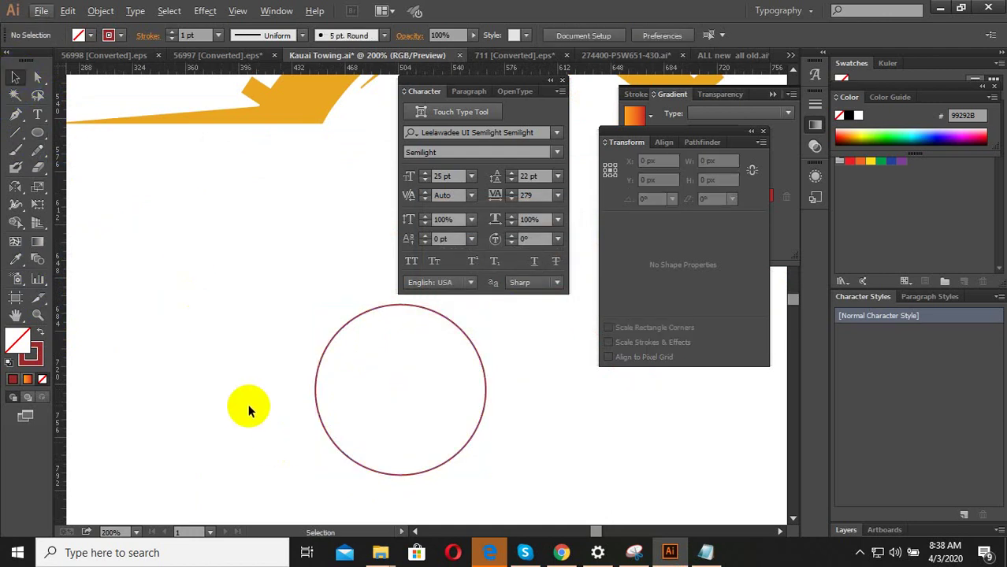
# Draw a small 9.667 by 11.333 px rectangle with a solid red fill
pyautogui.moveTo(39, 137); pyautogui.dragTo(94, 135)
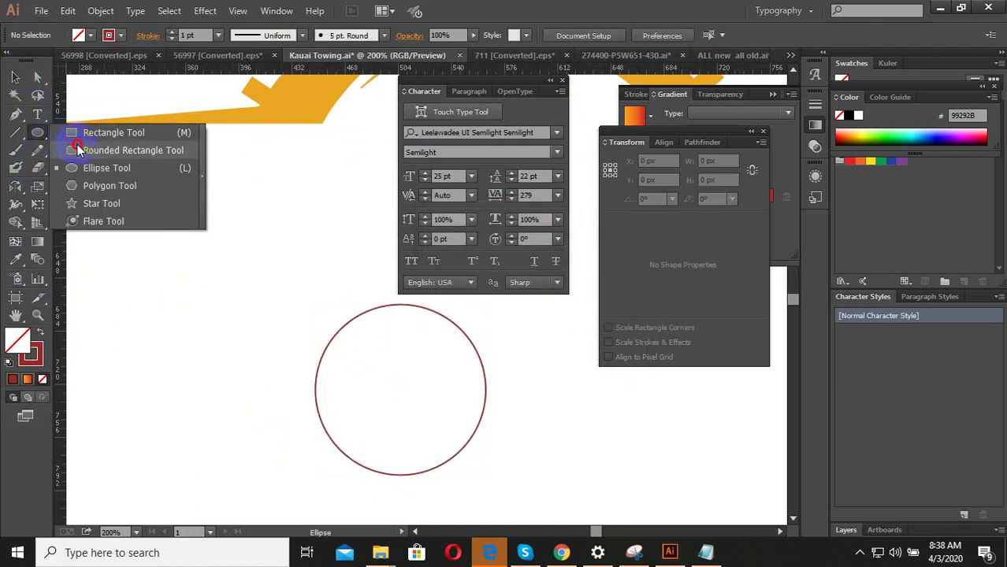
pyautogui.scroll(-1, 399, 327)
pyautogui.scroll(2, 354, 320)
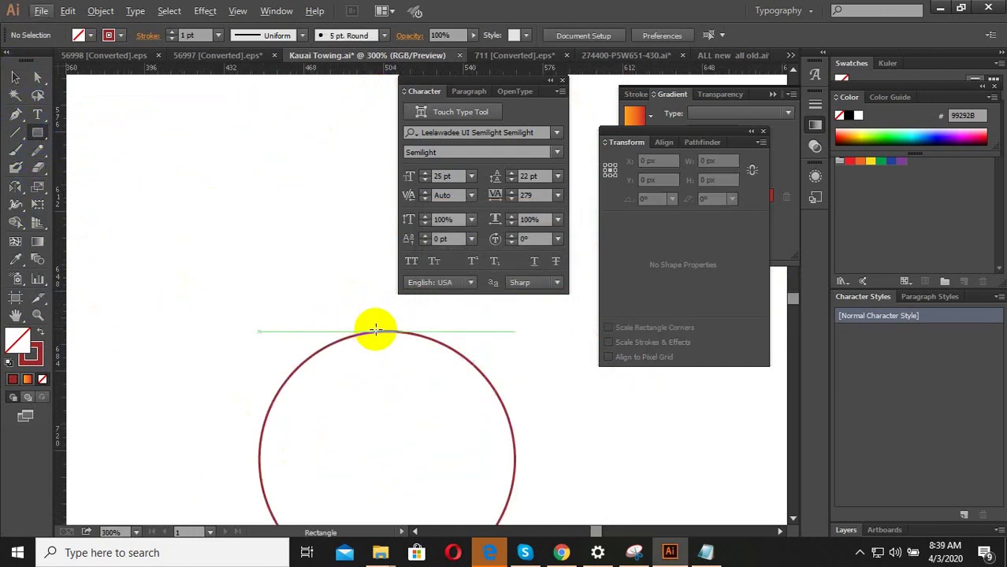
pyautogui.moveTo(380, 315); pyautogui.dragTo(401, 340)
pyautogui.click(15, 77)
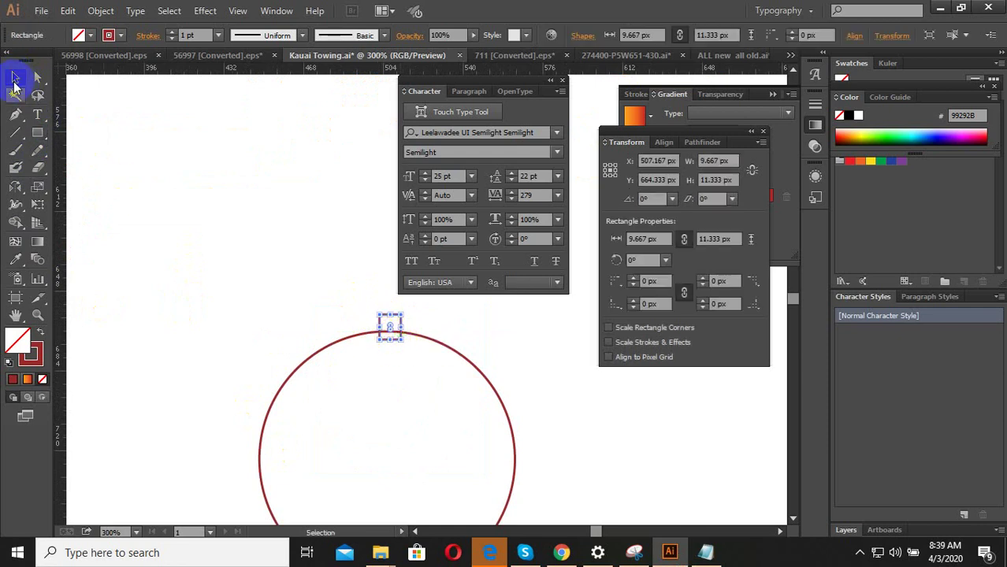
pyautogui.click(42, 334)
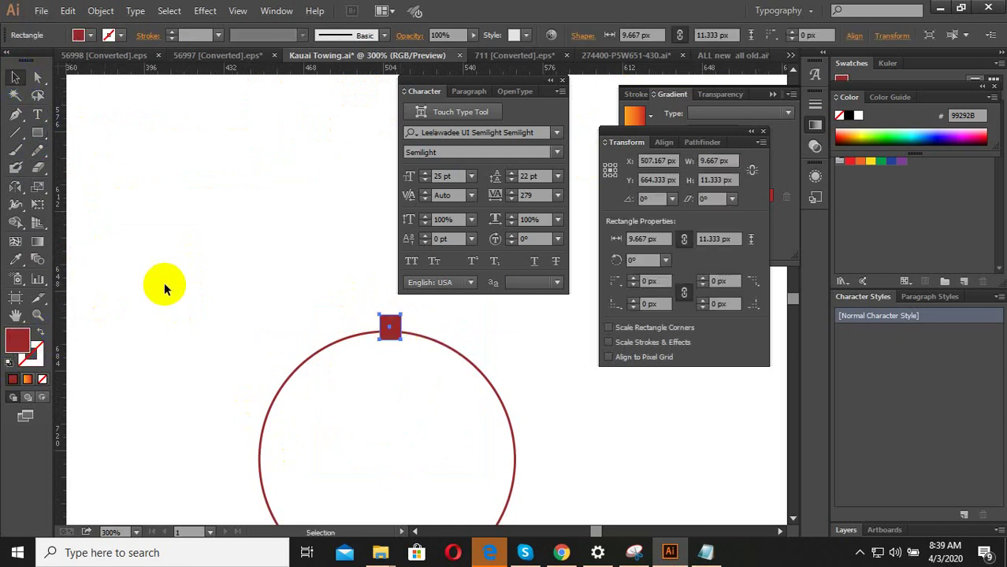
pyautogui.click(334, 315)
# Place the red rectangle on the circle's top edge, horizontally centred with the circle
pyautogui.scroll(1, 421, 314)
pyautogui.scroll(1, 335, 312)
pyautogui.moveTo(382, 321); pyautogui.dragTo(382, 285)
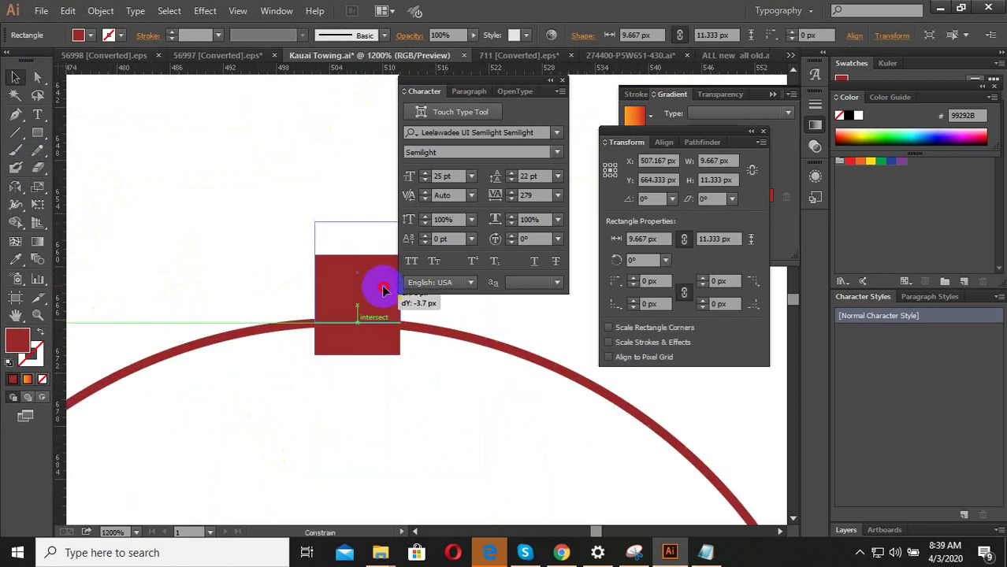
pyautogui.click(313, 420)
pyautogui.scroll(-1, 329, 415)
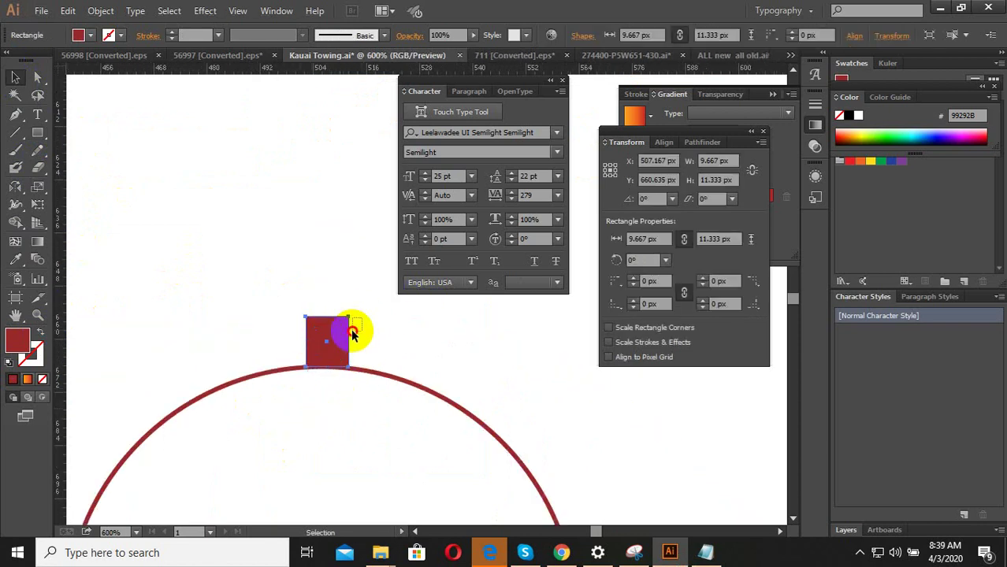
pyautogui.moveTo(302, 347); pyautogui.dragTo(326, 413)
pyautogui.click(629, 35)
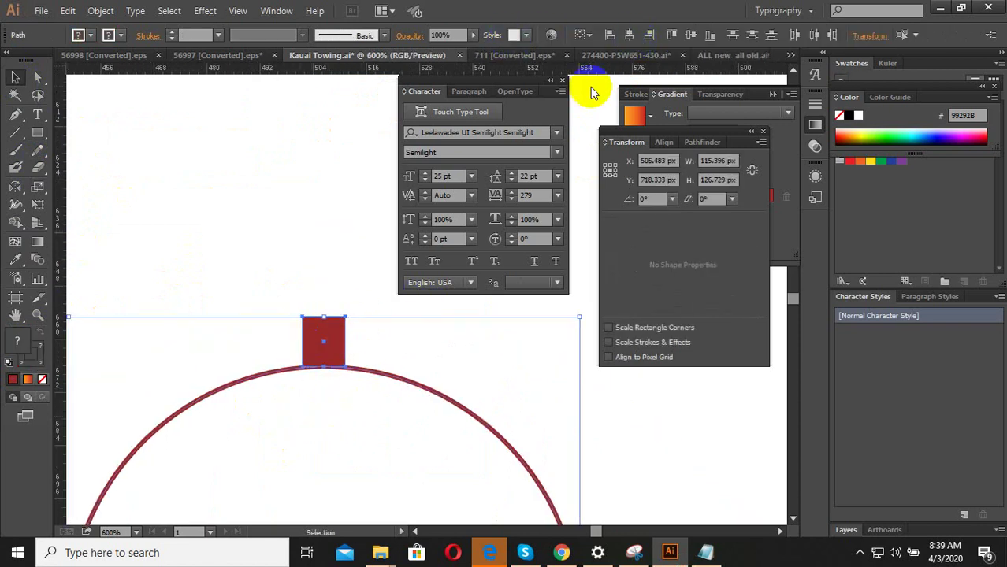
pyautogui.click(355, 225)
pyautogui.scroll(-2, 351, 346)
pyautogui.scroll(-2, 352, 331)
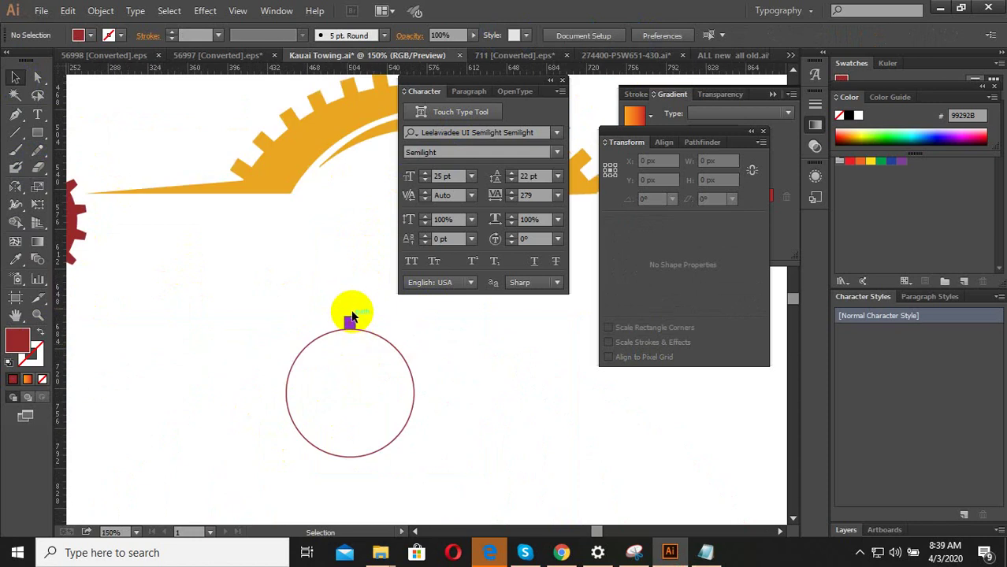
pyautogui.scroll(3, 333, 315)
pyautogui.click(349, 322)
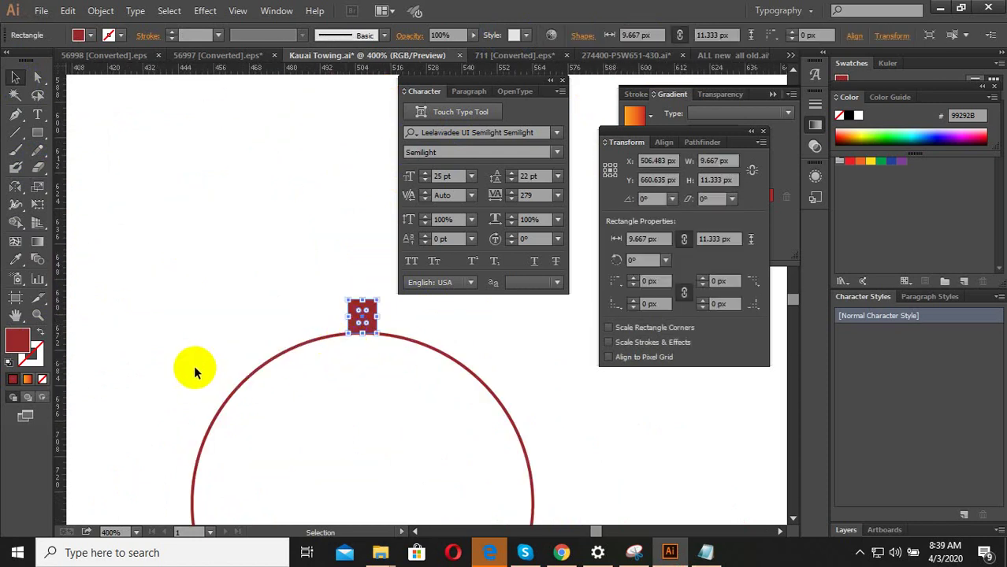
pyautogui.scroll(-2, 263, 237)
# Add horizontal and vertical guides crossing at the circle's centre
pyautogui.click(251, 422)
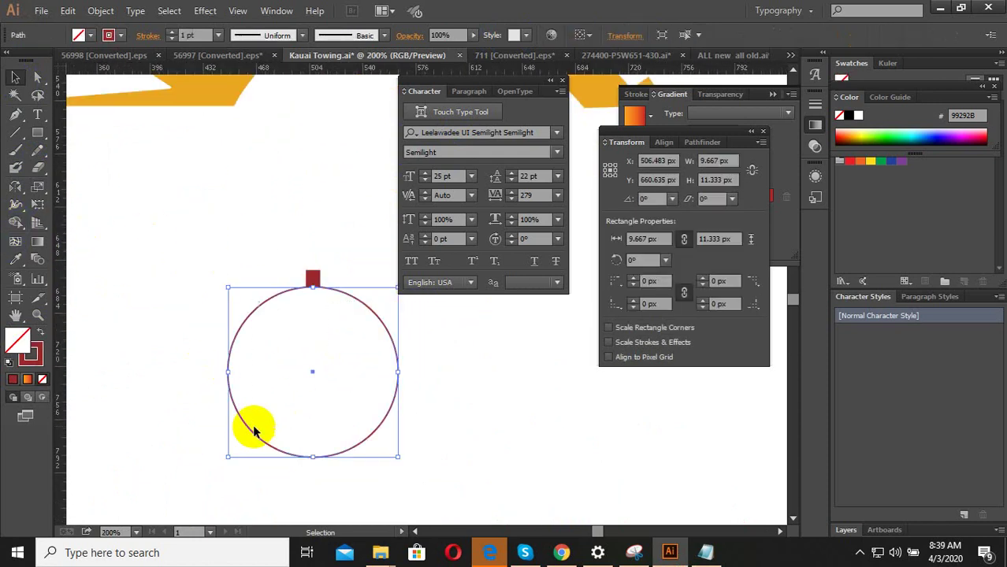
pyautogui.moveTo(349, 71); pyautogui.dragTo(398, 368)
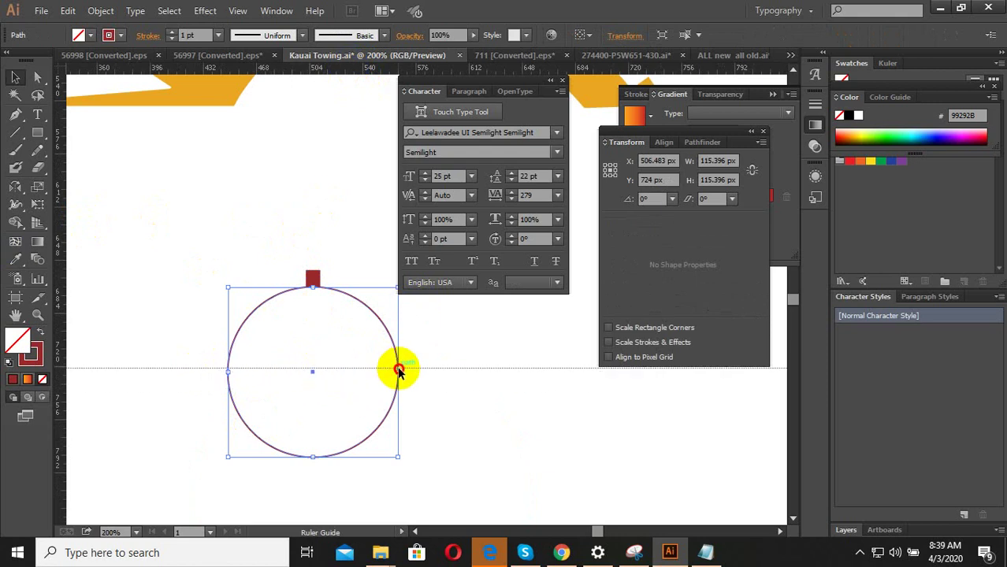
pyautogui.moveTo(398, 369); pyautogui.dragTo(397, 372)
pyautogui.moveTo(60, 441); pyautogui.dragTo(312, 294)
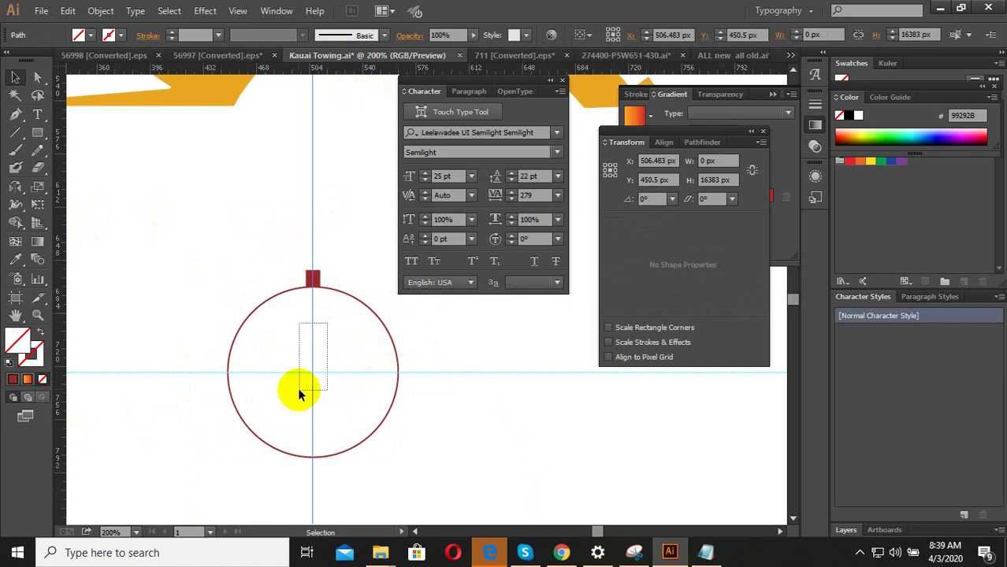
pyautogui.moveTo(299, 391); pyautogui.dragTo(289, 387)
pyautogui.scroll(3, 289, 387)
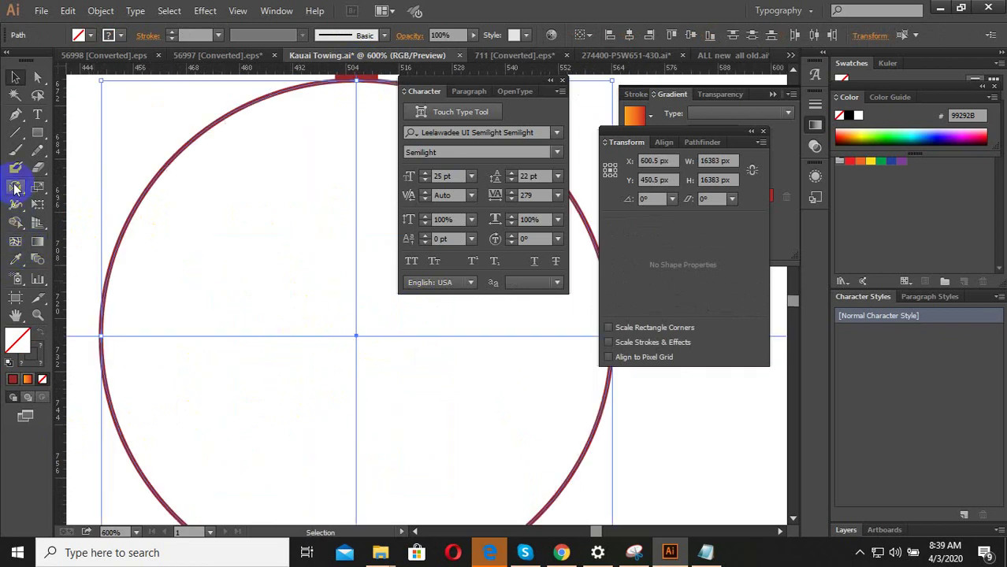
# Select only the small red rectangle, ready to rotate it
pyautogui.moveTo(16, 185); pyautogui.dragTo(69, 186)
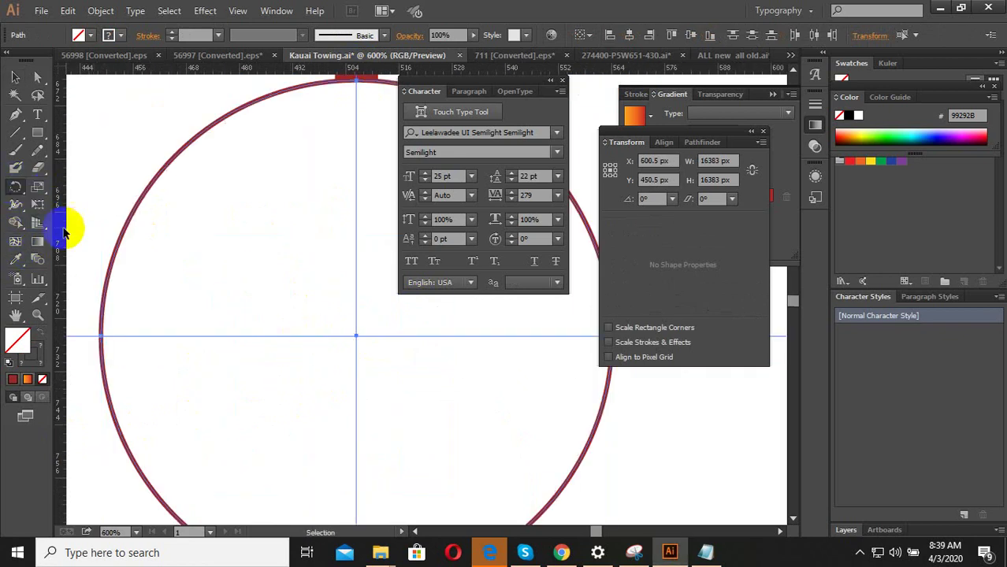
pyautogui.scroll(-2, 323, 368)
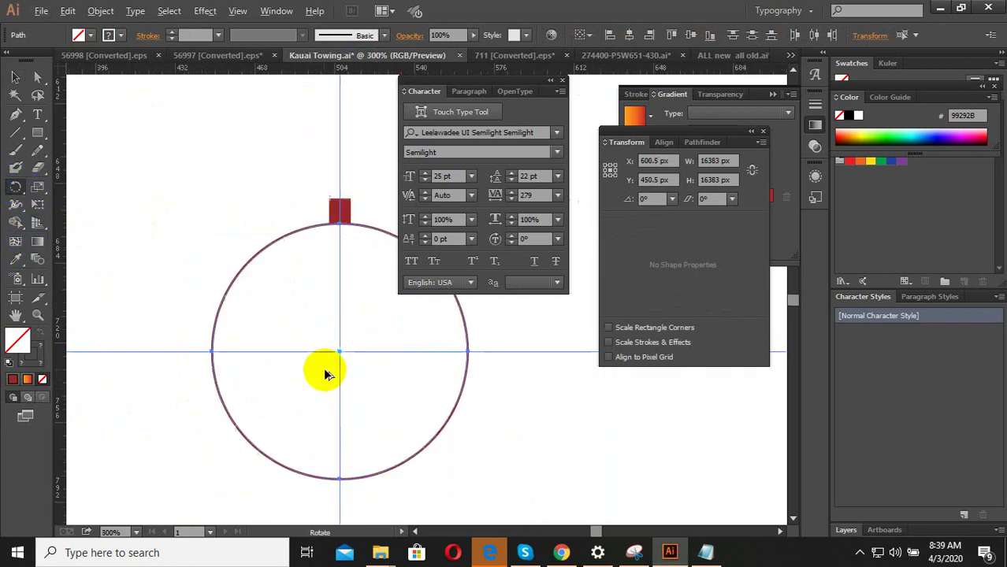
pyautogui.click(15, 77)
pyautogui.click(270, 208)
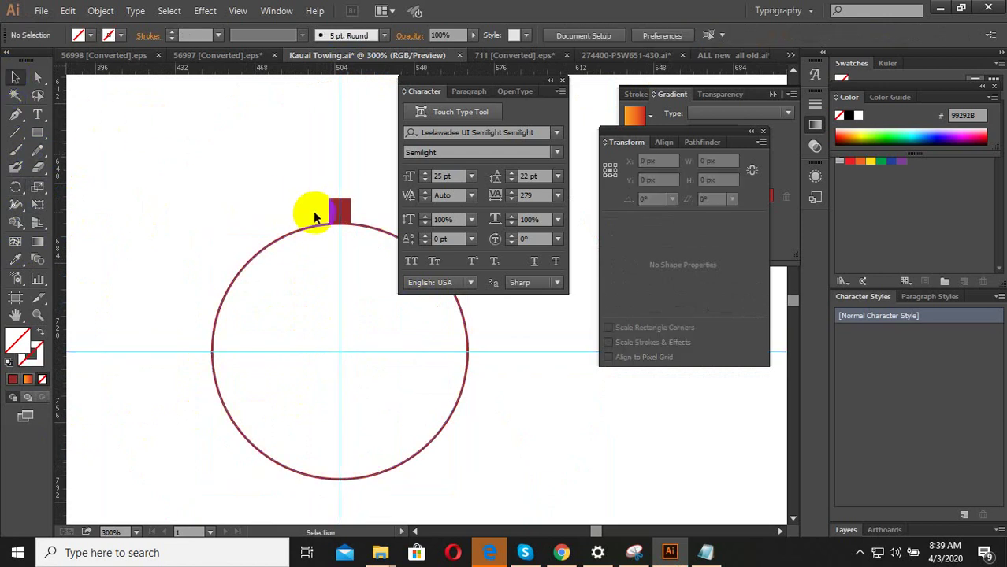
pyautogui.click(335, 211)
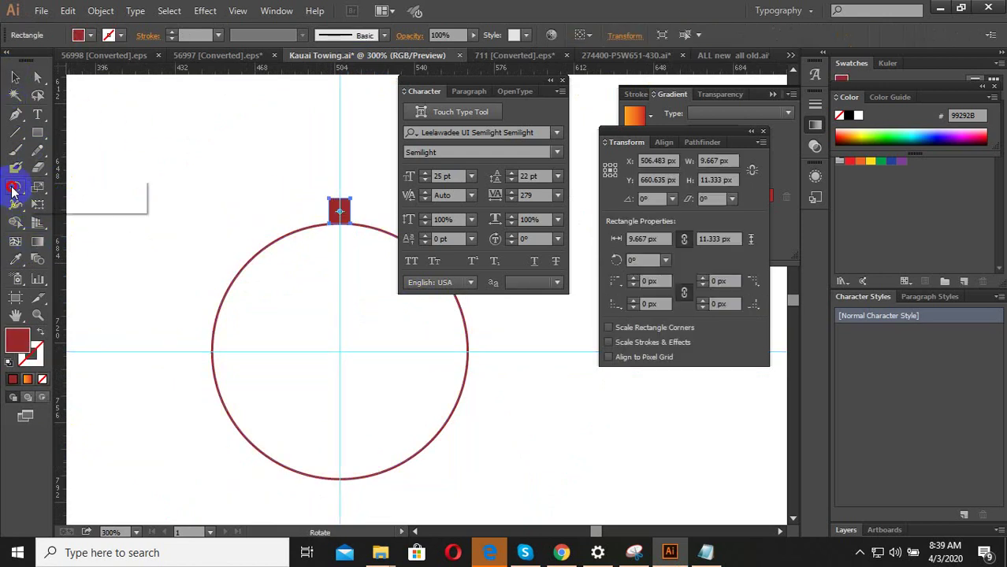
pyautogui.click(15, 187)
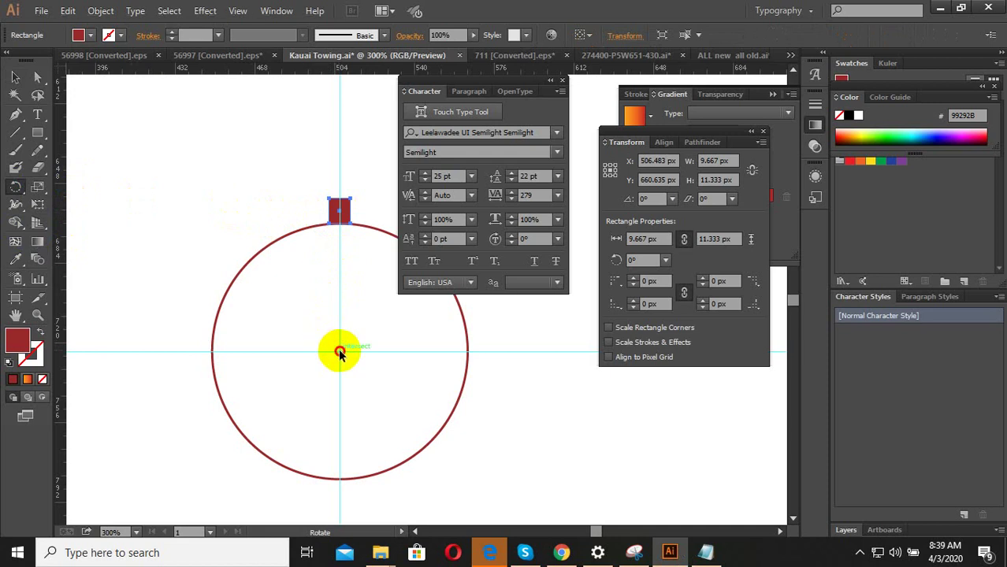
pyautogui.keyDown('alt'); pyautogui.click(339, 350); pyautogui.keyUp('alt')
pyautogui.moveTo(472, 191); pyautogui.dragTo(528, 196)
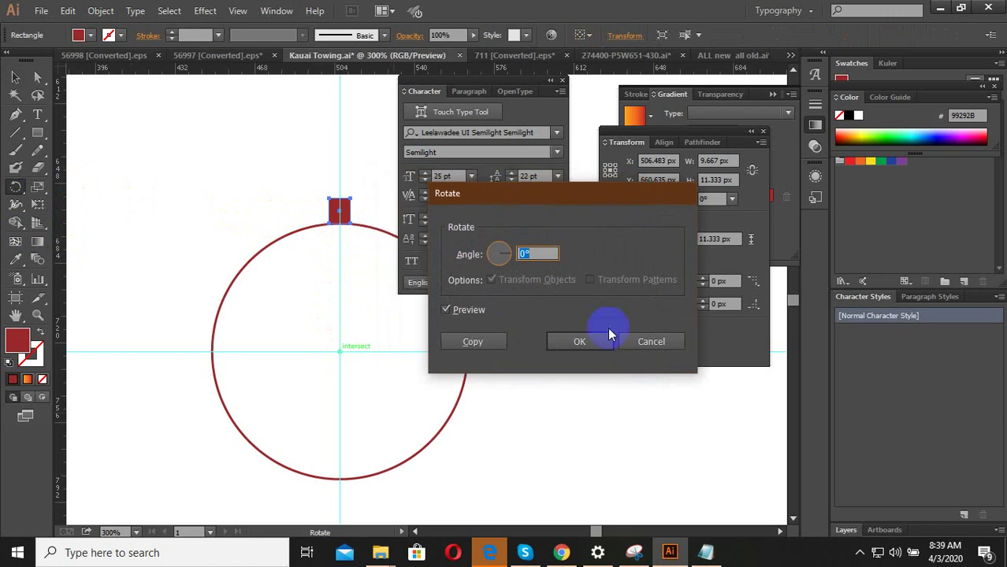
pyautogui.click(605, 334)
pyautogui.scroll(2, 318, 317)
pyautogui.scroll(-2, 287, 339)
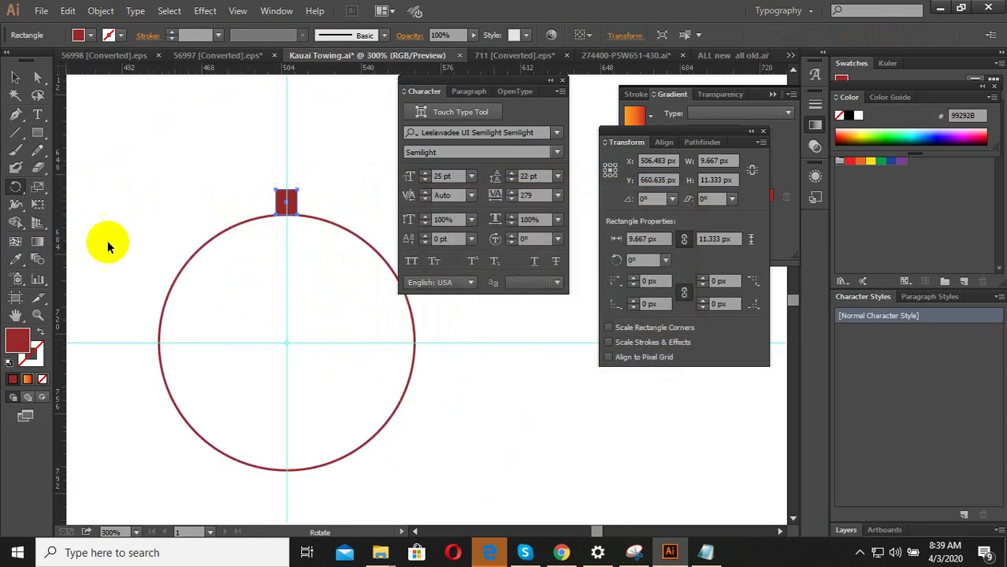
pyautogui.click(15, 196)
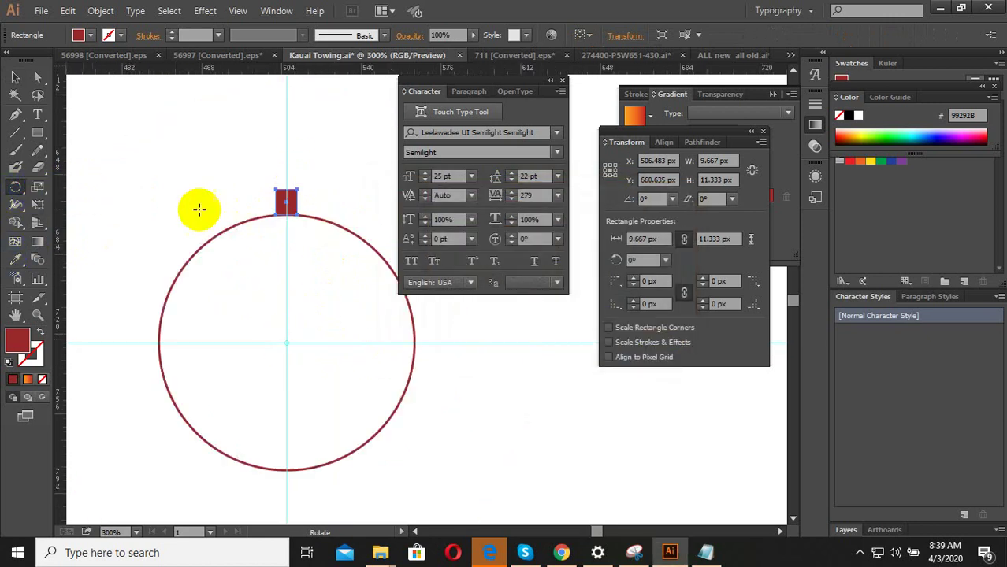
pyautogui.scroll(1, 248, 175)
pyautogui.scroll(4, 341, 241)
pyautogui.scroll(1, 341, 241)
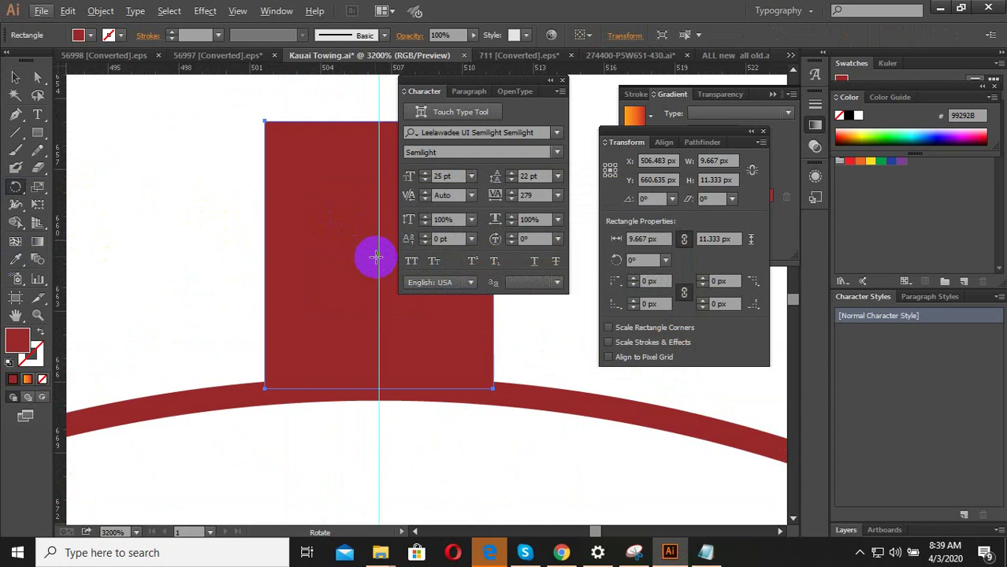
pyautogui.scroll(-1, 292, 247)
pyautogui.scroll(-1, 307, 206)
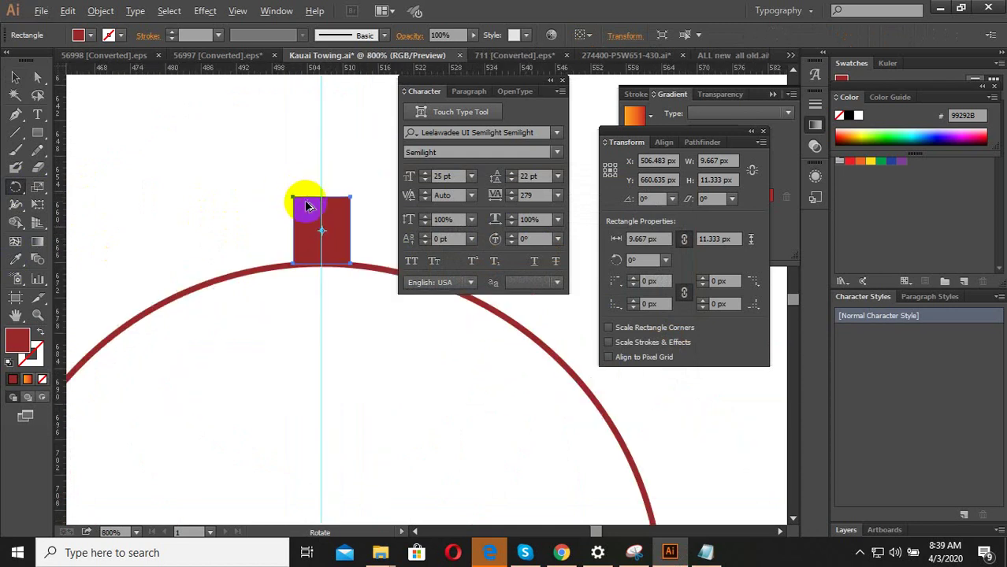
pyautogui.scroll(-1, 326, 234)
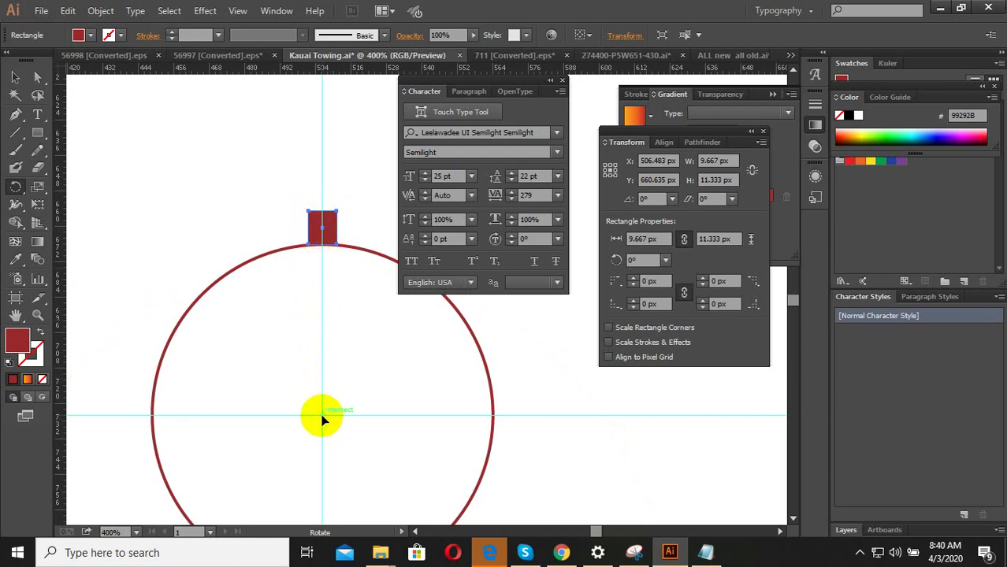
pyautogui.scroll(2, 319, 418)
pyautogui.scroll(1, 319, 413)
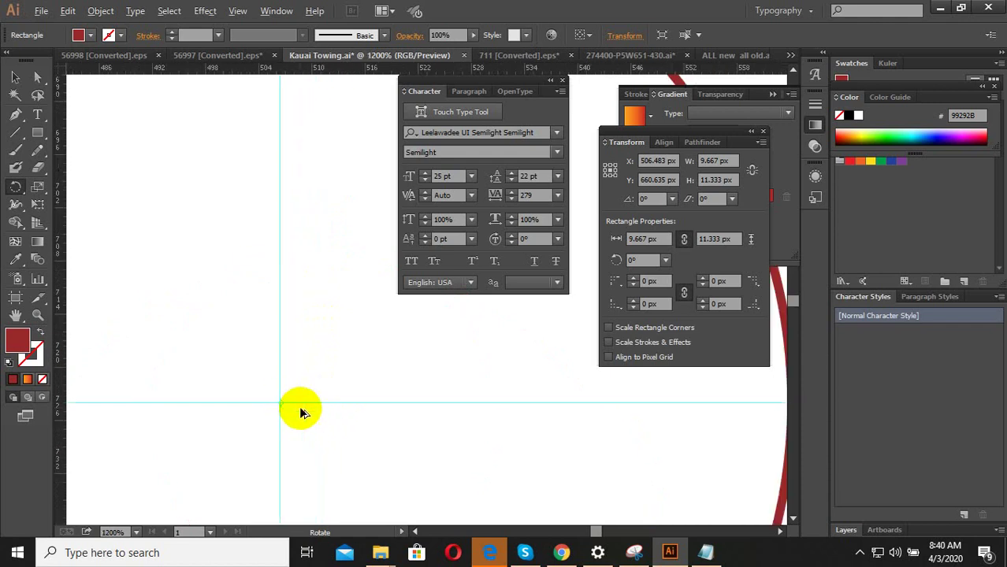
pyautogui.scroll(-2, 301, 412)
pyautogui.scroll(-2, 297, 414)
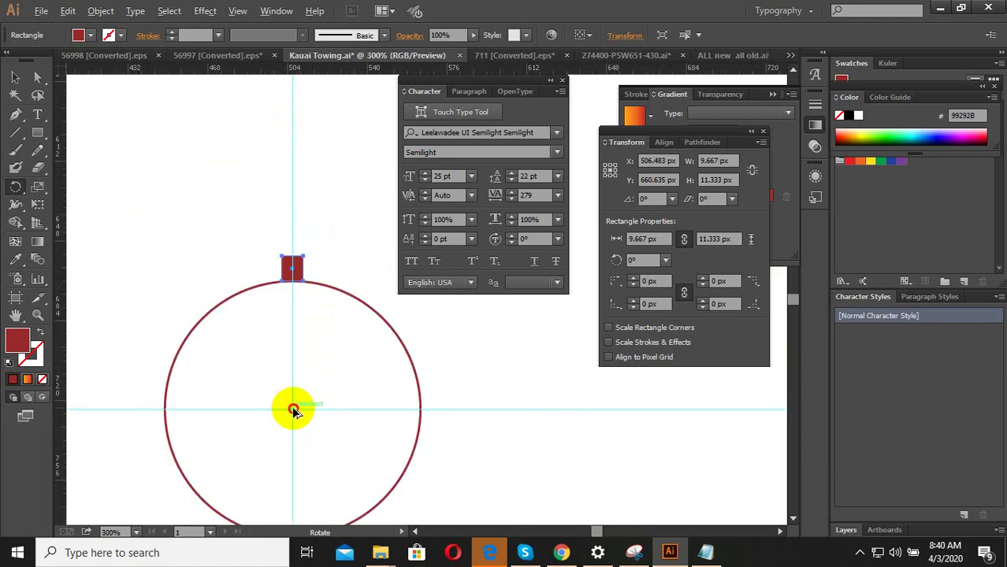
pyautogui.keyDown('alt'); pyautogui.click(292, 410); pyautogui.keyUp('alt')
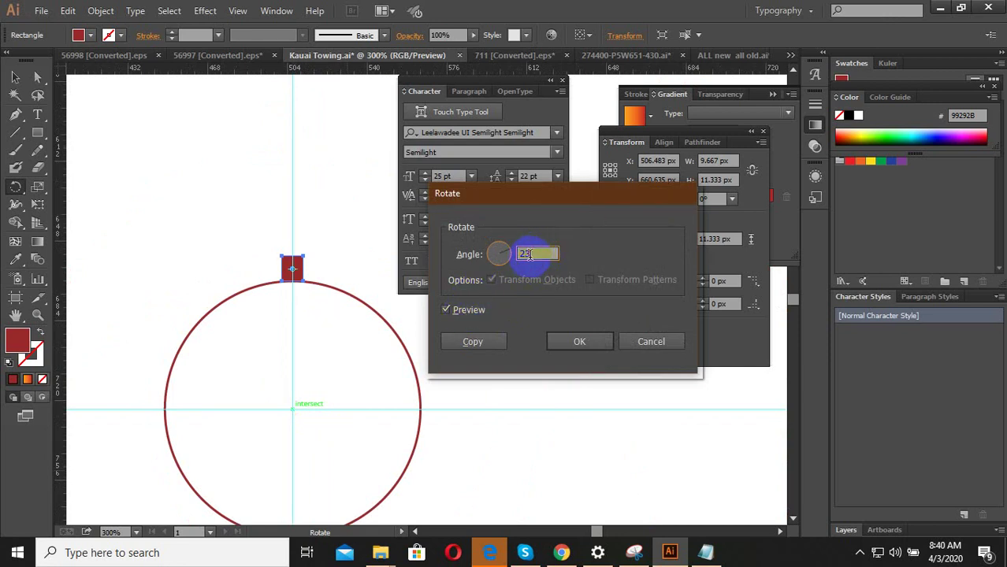
pyautogui.moveTo(529, 254); pyautogui.dragTo(514, 256)
pyautogui.write('20')
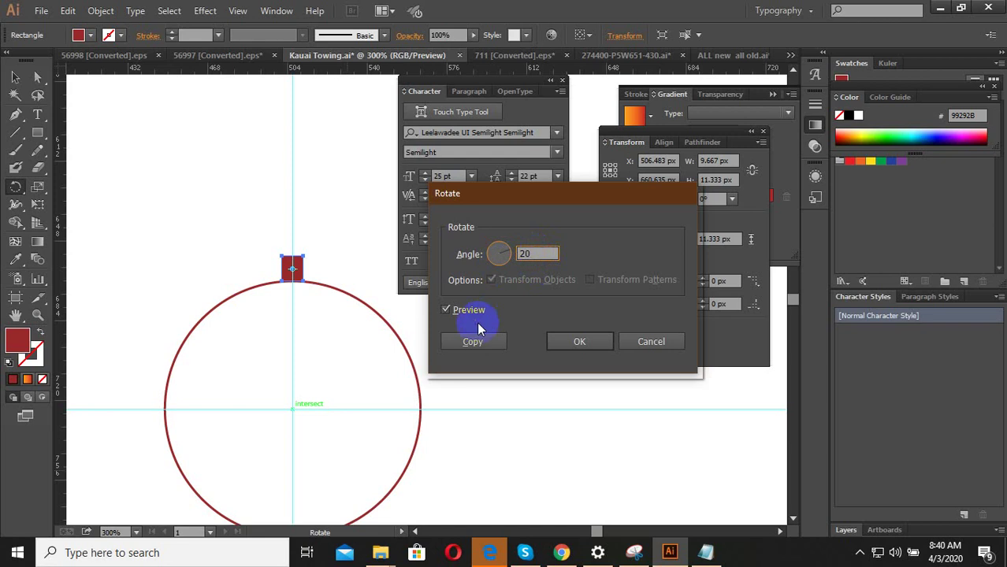
pyautogui.click(583, 341)
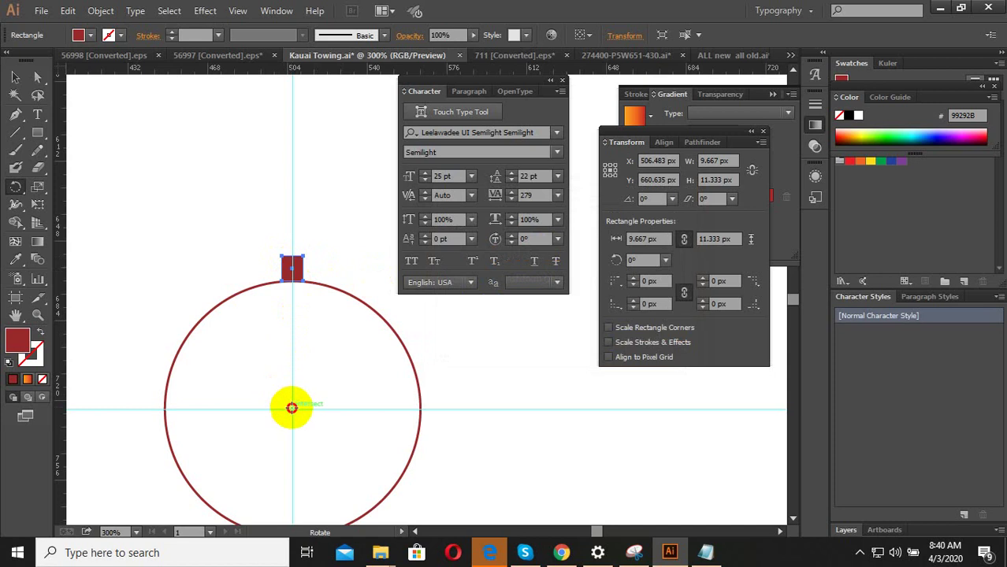
# Make a copy of the red tooth rotated 15° around the circle's centre
pyautogui.keyDown('alt'); pyautogui.click(291, 407); pyautogui.keyUp('alt')
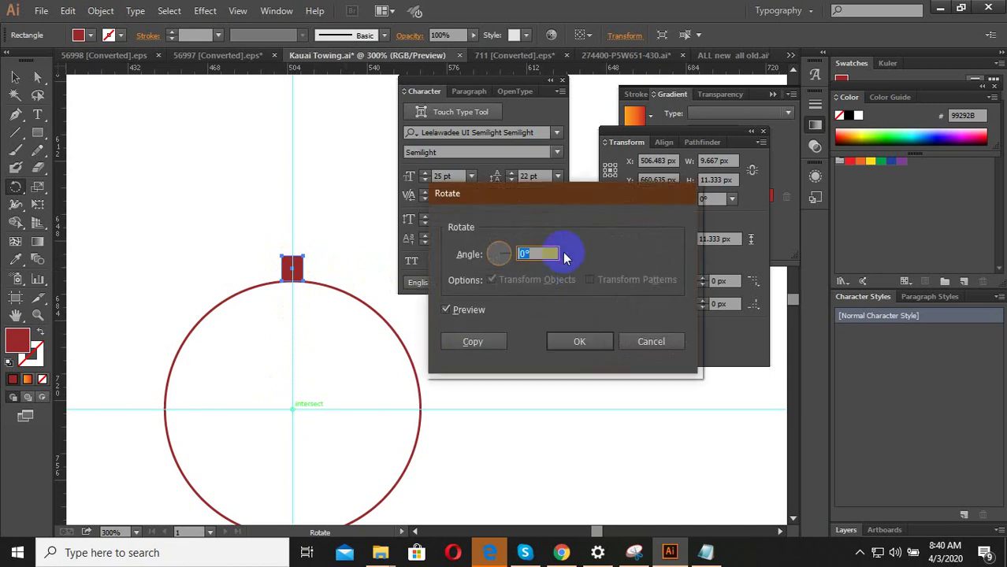
pyautogui.click(531, 250)
pyautogui.write('20')
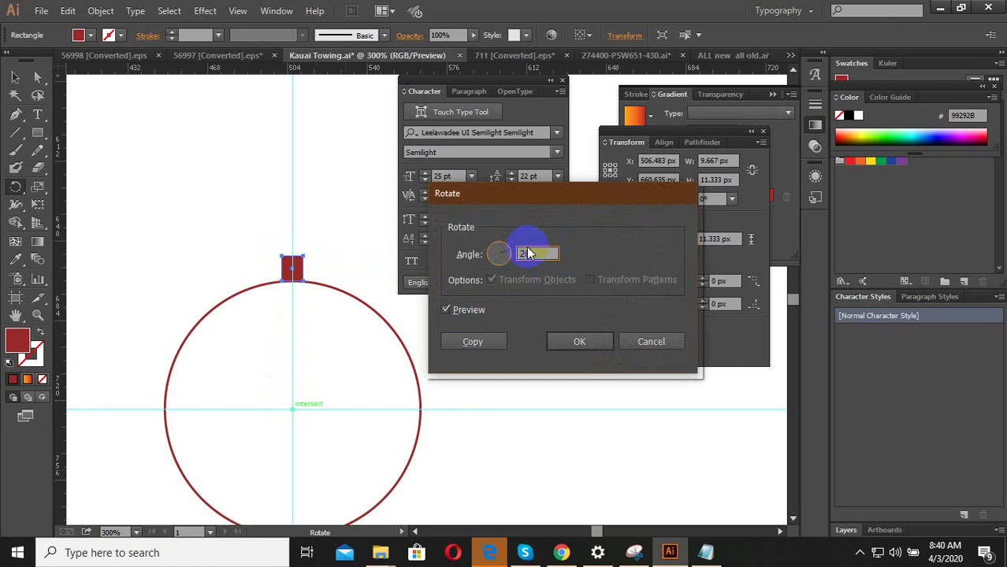
pyautogui.click(459, 309)
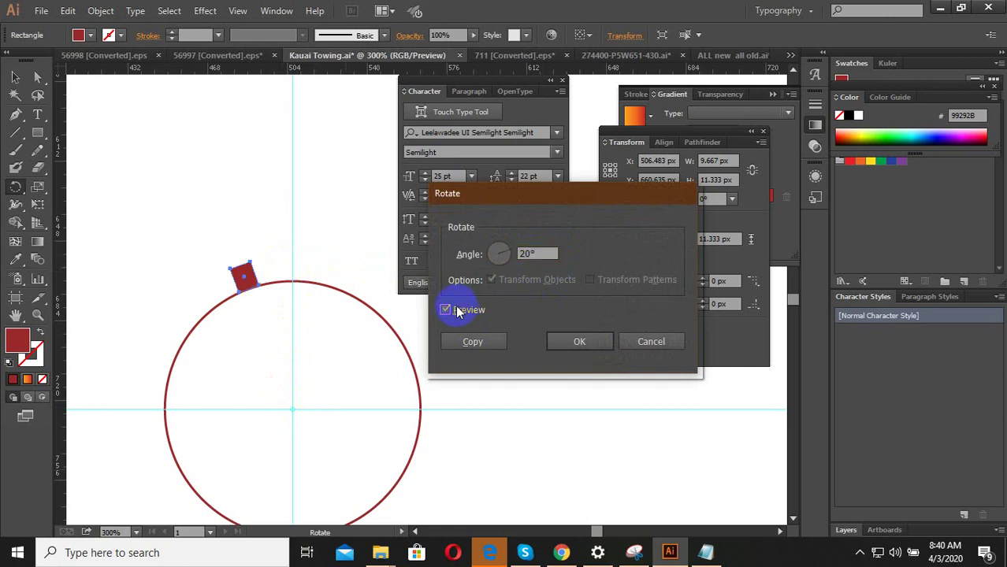
pyautogui.click(445, 310)
pyautogui.click(457, 310)
pyautogui.click(456, 310)
pyautogui.click(456, 310)
pyautogui.moveTo(556, 253); pyautogui.dragTo(486, 266)
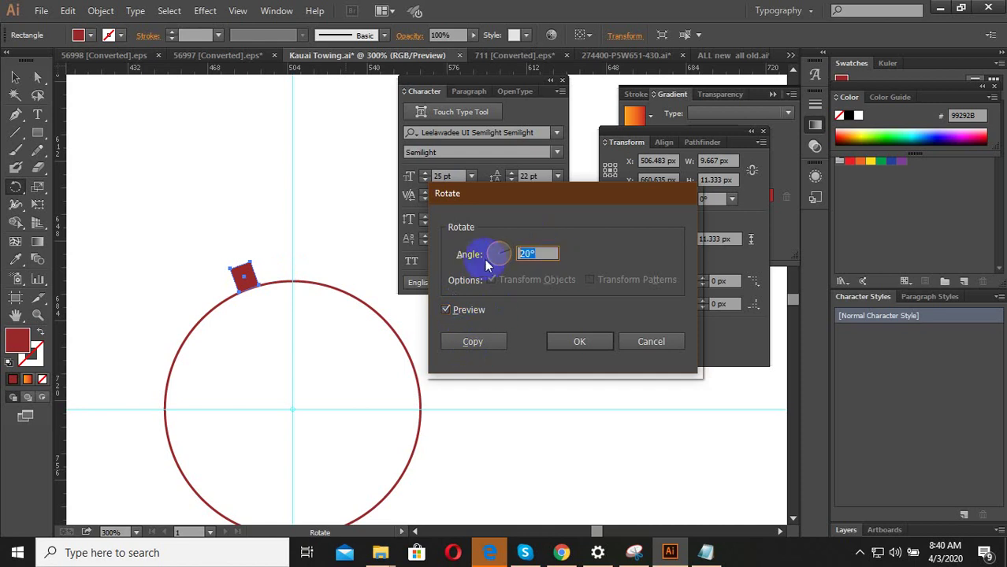
pyautogui.write('15')
pyautogui.press('Tab')
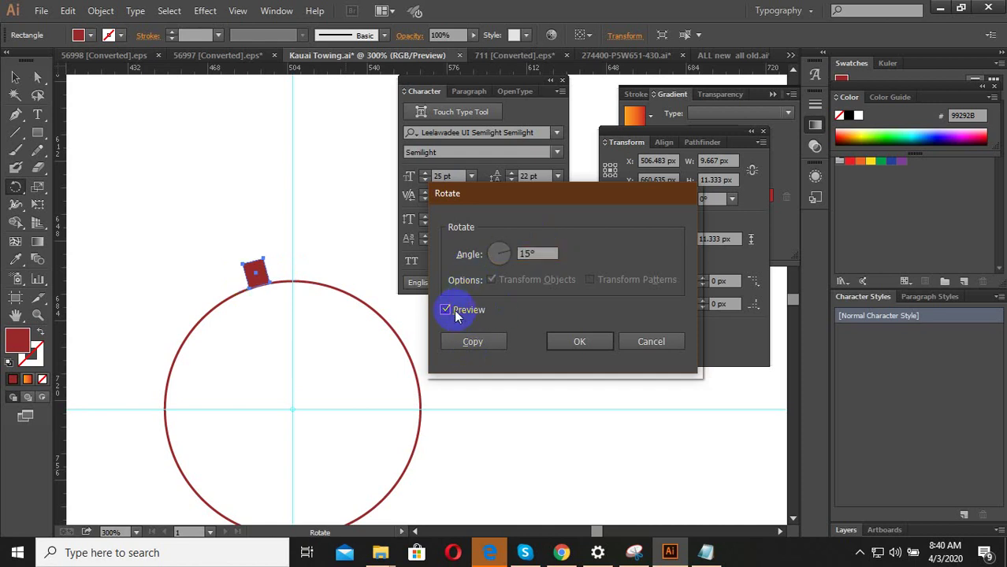
pyautogui.click(454, 309)
pyautogui.click(454, 310)
pyautogui.click(471, 340)
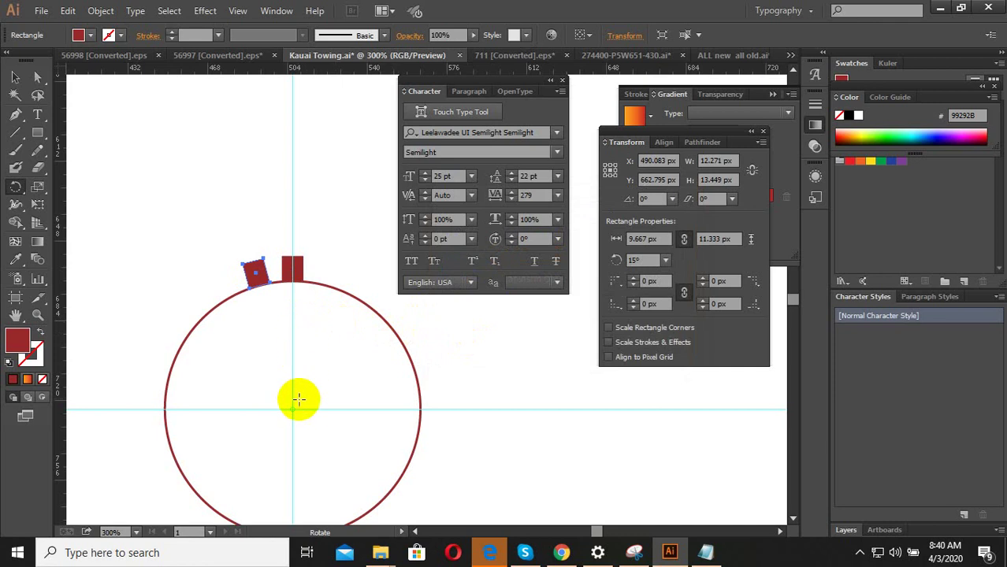
# Repeat the 15° rotated copy until teeth ring the whole circle
pyautogui.hotkey('ctrl', 'd')
pyautogui.hotkey('ctrl', 'd')
pyautogui.hotkey('ctrl', 'd')
pyautogui.hotkey('ctrl', 'd')
pyautogui.hotkey('ctrl', 'd')
pyautogui.hotkey('ctrl', 'd')
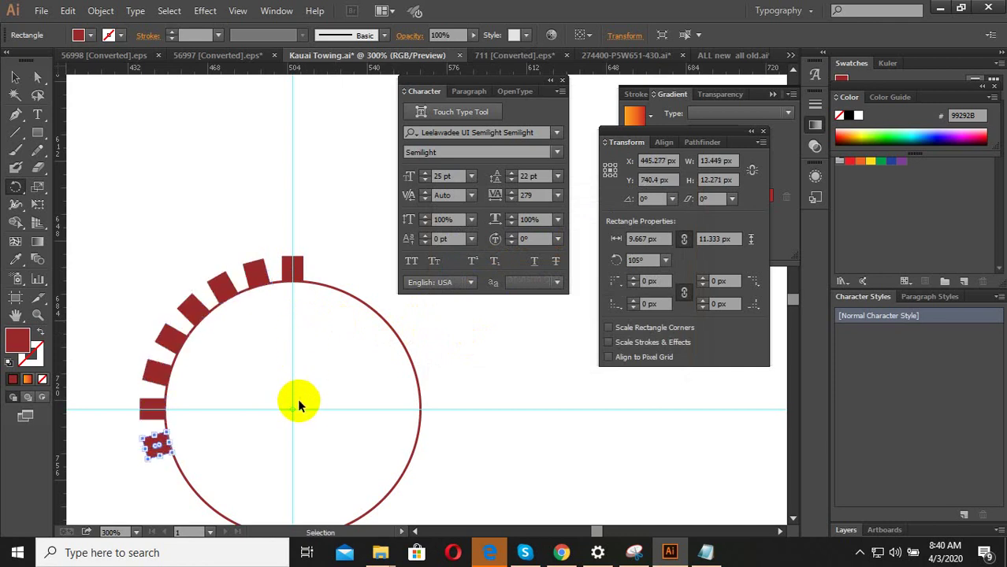
pyautogui.hotkey('ctrl', 'd')
pyautogui.hotkey('ctrl', 'd')
pyautogui.hotkey('ctrl', 'd')
pyautogui.hotkey('ctrl', 'd')
pyautogui.hotkey('ctrl', 'd')
pyautogui.hotkey('ctrl', 'd')
pyautogui.hotkey('ctrl', 'd')
pyautogui.hotkey('ctrl', 'd')
pyautogui.hotkey('ctrl', 'd')
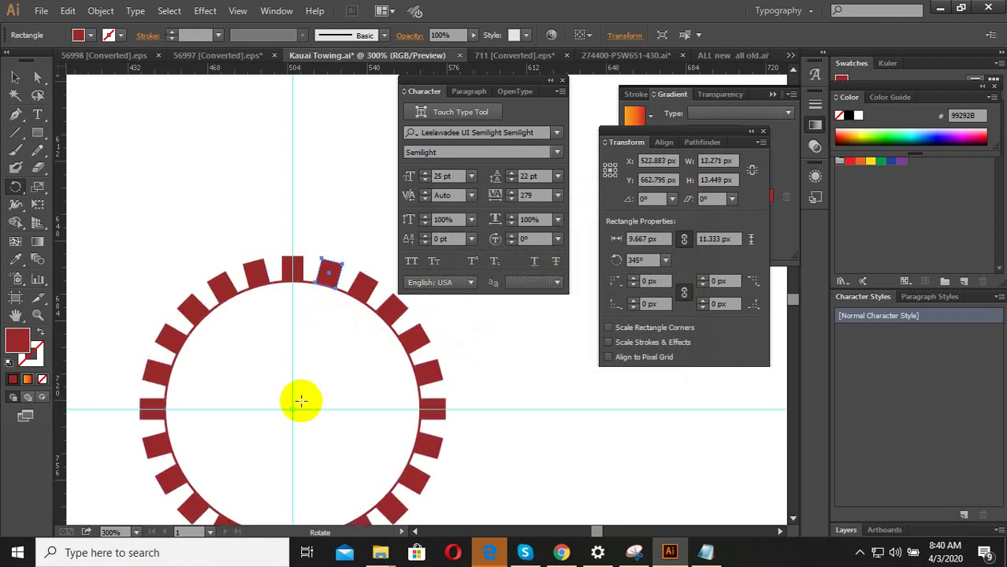
pyautogui.hotkey('alt', 'space')
# Dismiss the stray menu and undo the last two rotated tooth copies
pyautogui.press('Escape')
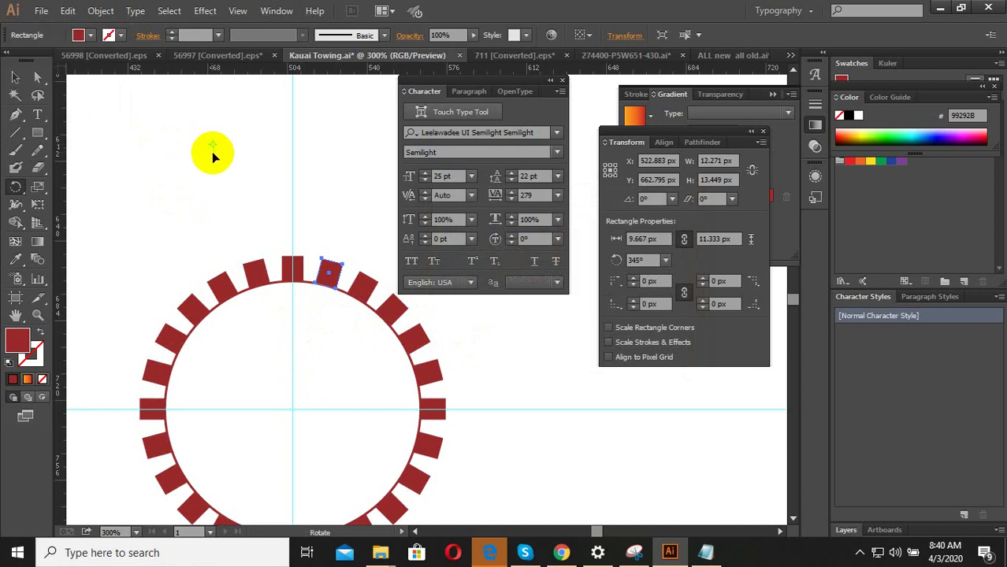
pyautogui.scroll(-2, 286, 250)
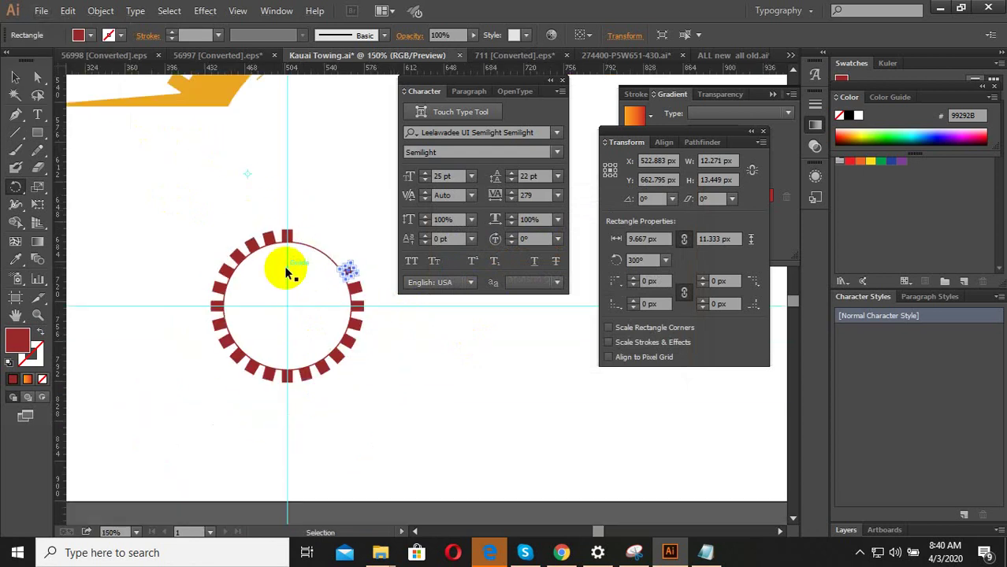
pyautogui.hotkey('ctrl', 'z')
pyautogui.hotkey('ctrl', 'z')
pyautogui.hotkey('ctrl', 'z')
pyautogui.hotkey('ctrl', 'z')
pyautogui.hotkey('ctrl', 'z')
pyautogui.hotkey('ctrl', 'z')
pyautogui.hotkey('ctrl', 'z')
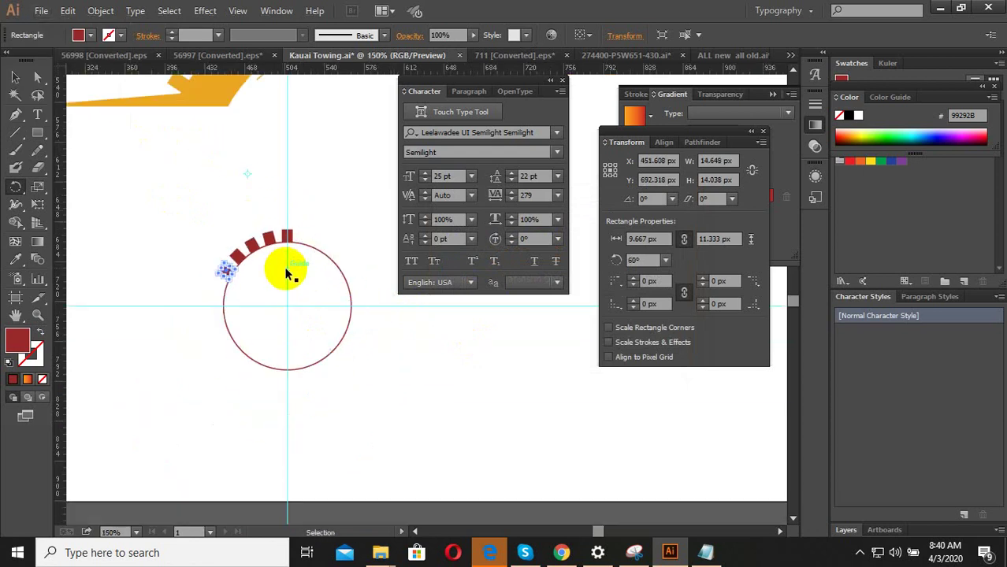
pyautogui.hotkey('ctrl', 'z')
pyautogui.hotkey('ctrl', 'z')
pyautogui.hotkey('ctrl', 'z')
pyautogui.scroll(3, 285, 251)
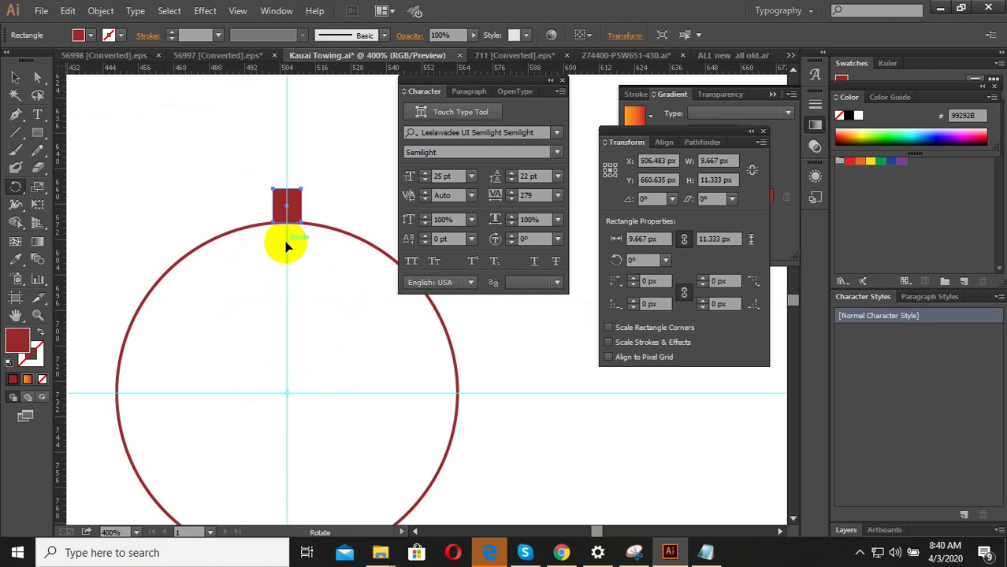
# Rotate-copy the tooth around the circle's centre and repeat it with Ctrl+D
pyautogui.keyDown('alt'); pyautogui.click(287, 397); pyautogui.keyUp('alt')
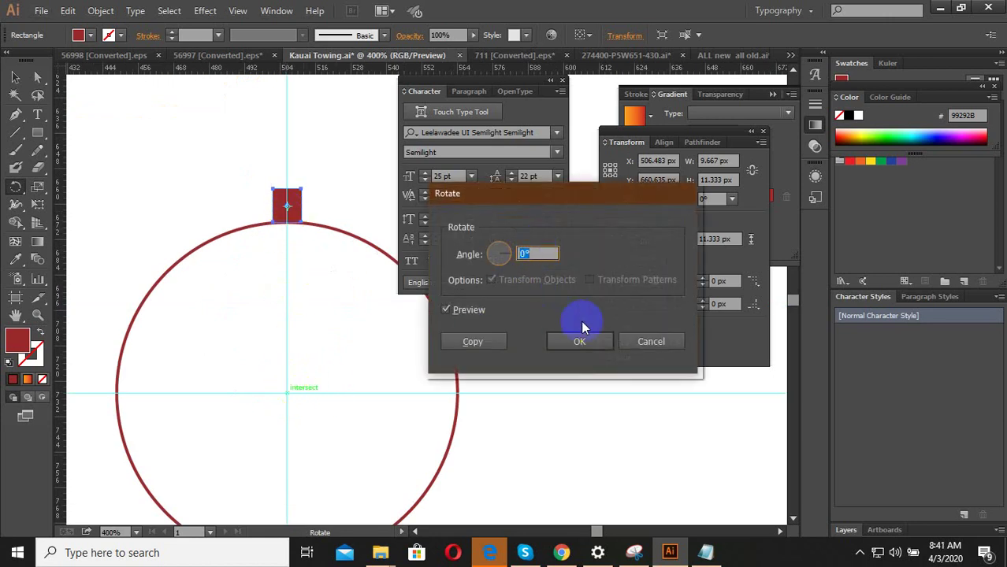
pyautogui.click(582, 329)
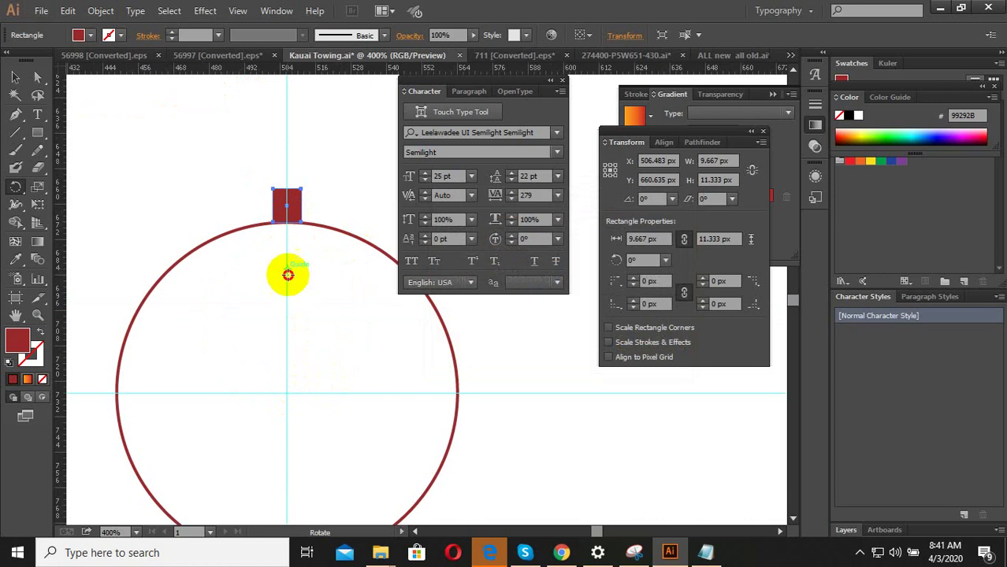
pyautogui.keyDown('alt'); pyautogui.click(288, 396); pyautogui.keyUp('alt')
pyautogui.write('20')
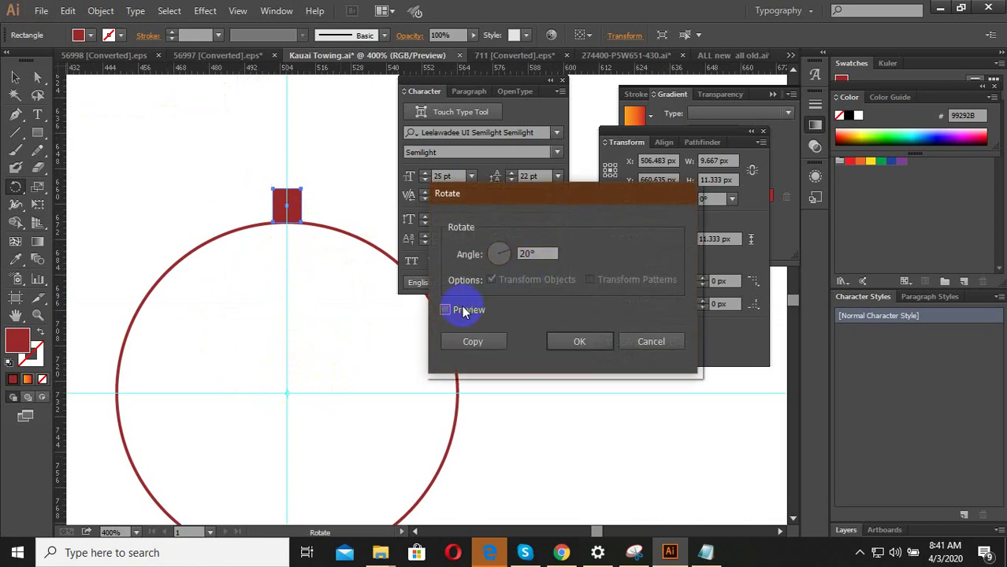
pyautogui.click(446, 310)
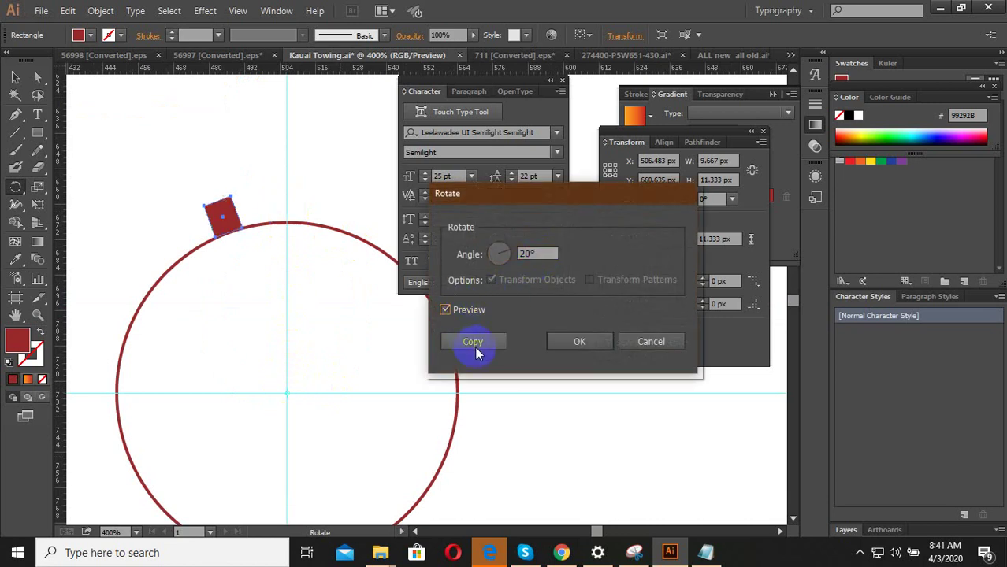
pyautogui.click(475, 344)
pyautogui.hotkey('ctrl', 'd')
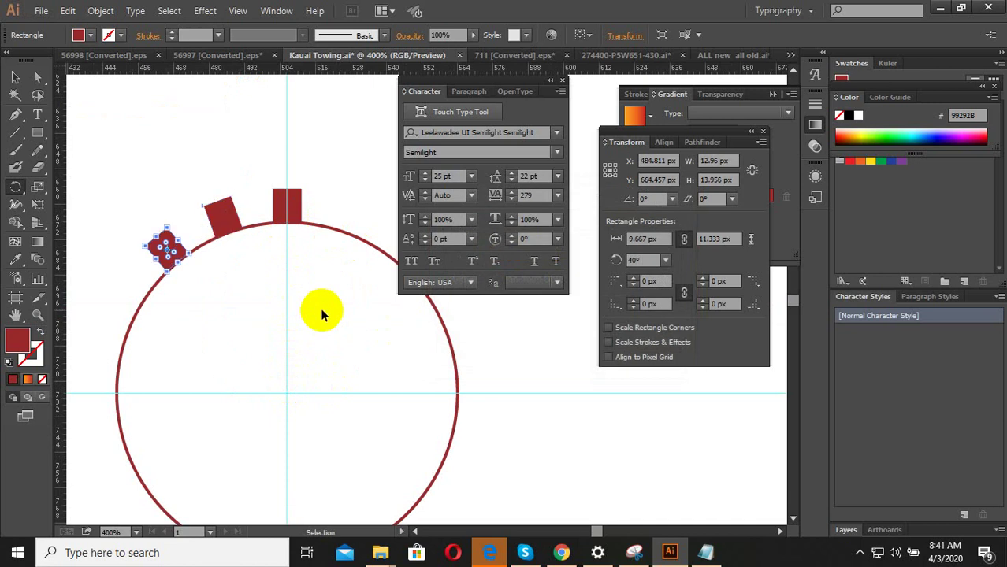
pyautogui.hotkey('ctrl', 'd')
pyautogui.hotkey('ctrl', 'd')
pyautogui.hotkey('ctrl', 'd')
pyautogui.hotkey('ctrl', 'd')
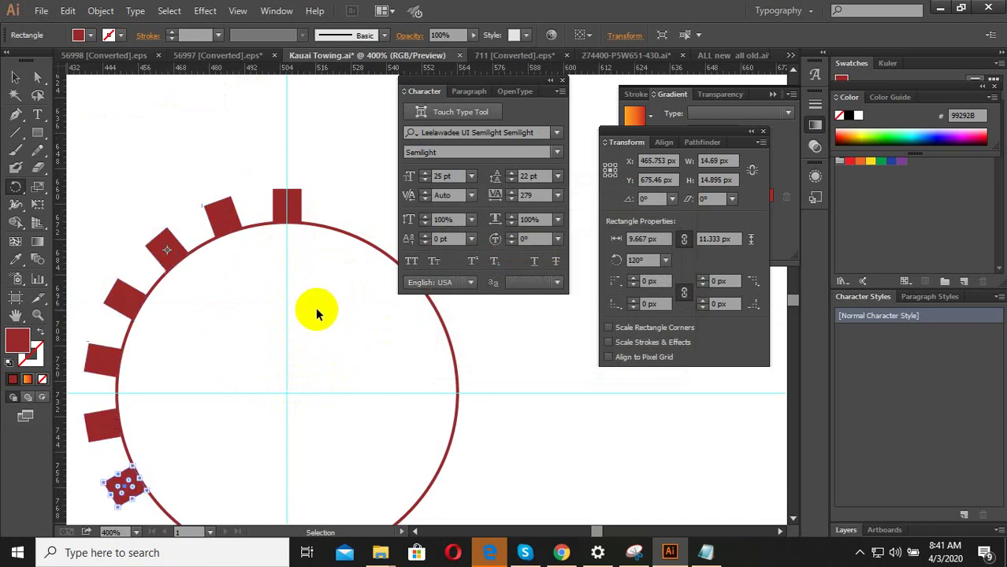
pyautogui.hotkey('ctrl', 'd')
pyautogui.hotkey('ctrl', 'd')
pyautogui.hotkey('ctrl', 'd')
pyautogui.hotkey('ctrl', 'd')
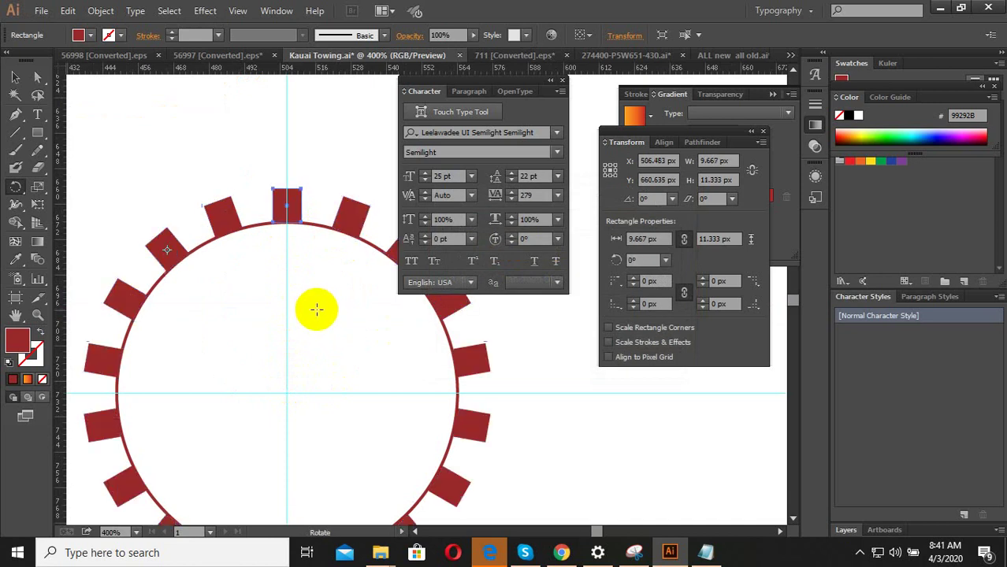
# Check the top tooth, then select the gear's circle with the Selection tool
pyautogui.click(15, 78)
pyautogui.click(289, 209)
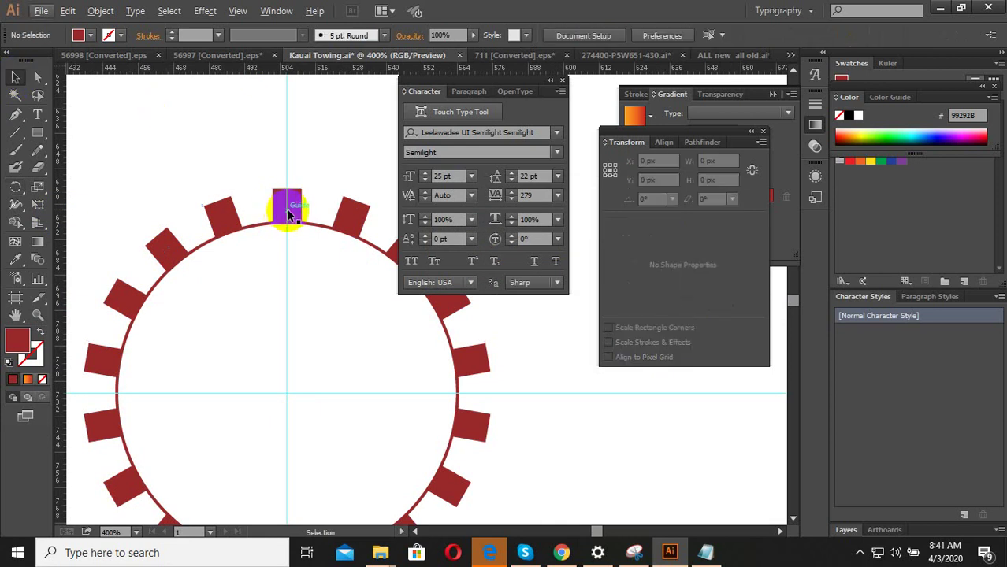
pyautogui.click(300, 216)
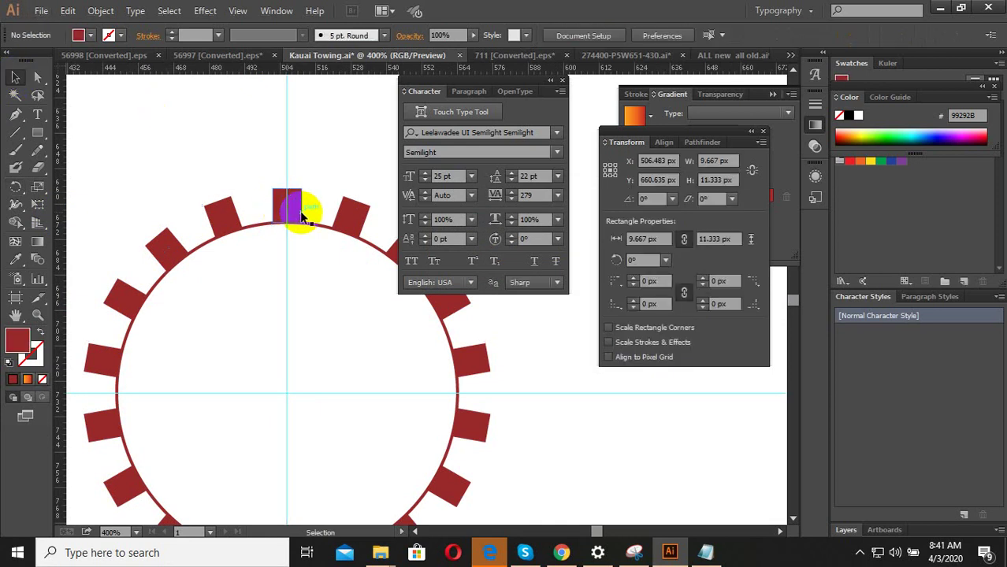
pyautogui.click(285, 188)
pyautogui.scroll(-1, 288, 201)
pyautogui.click(307, 207)
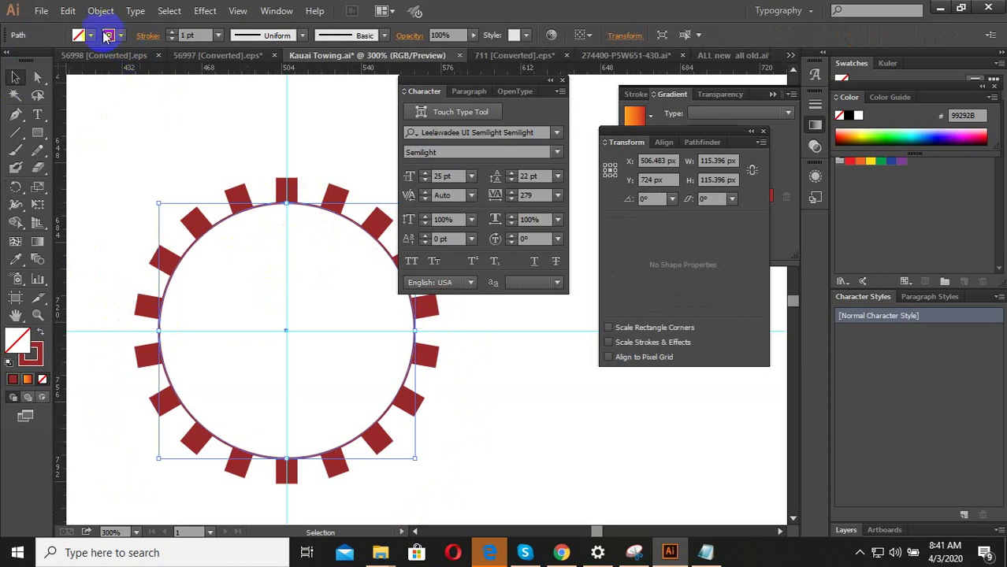
# Swap the circle to a red fill with no stroke and add a -14 px Offset Path inside it
pyautogui.click(40, 334)
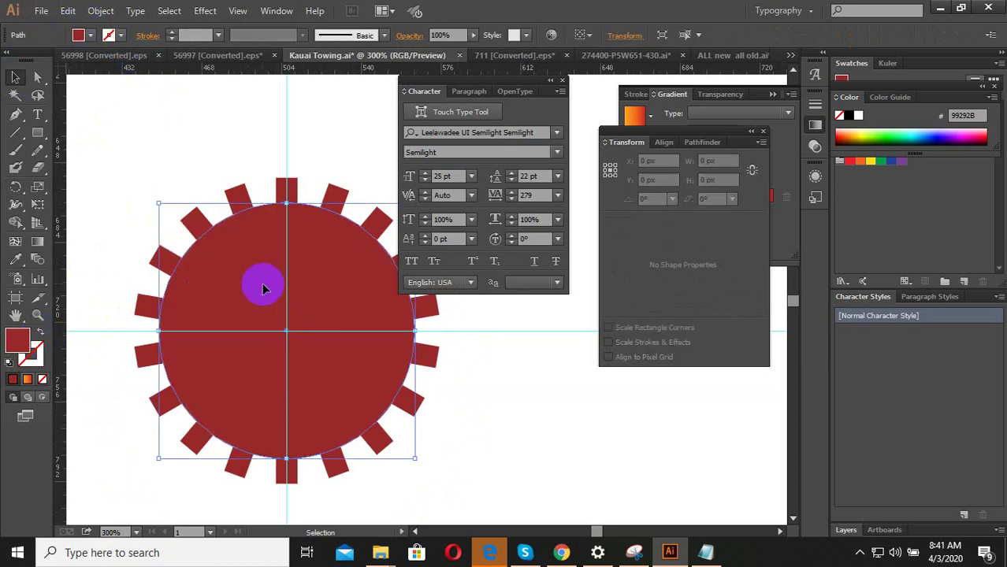
pyautogui.click(101, 11)
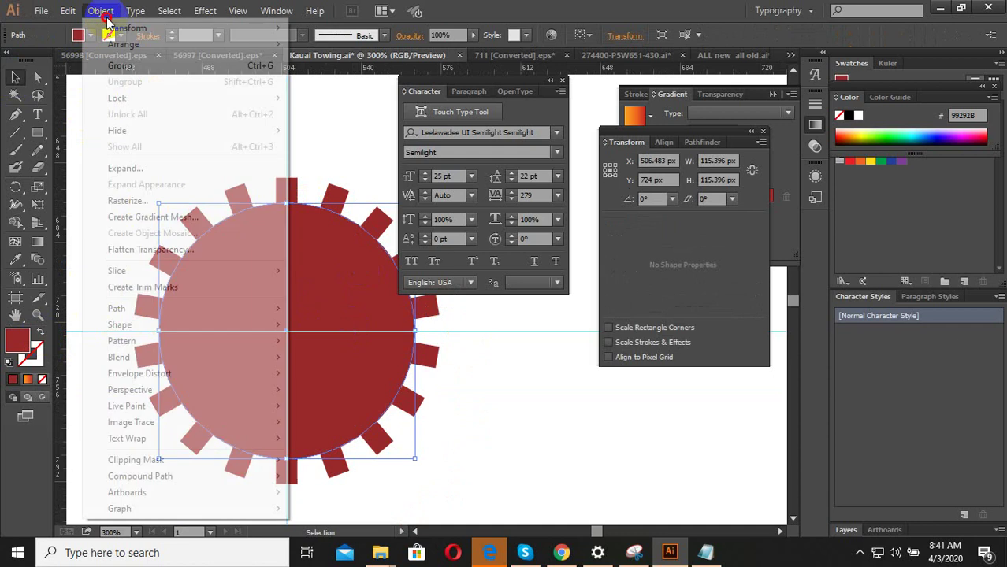
pyautogui.moveTo(116, 308)
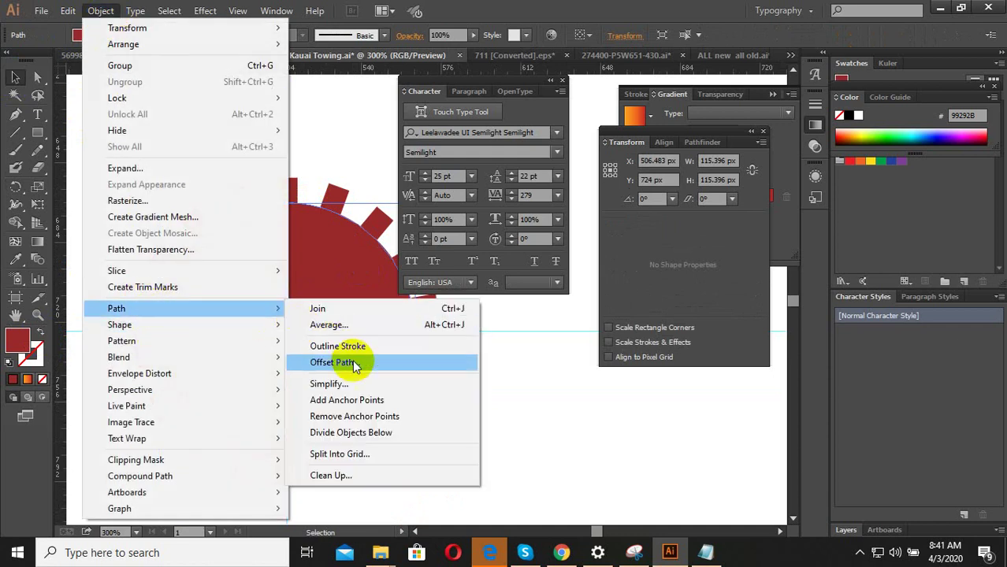
pyautogui.click(352, 363)
pyautogui.click(640, 321)
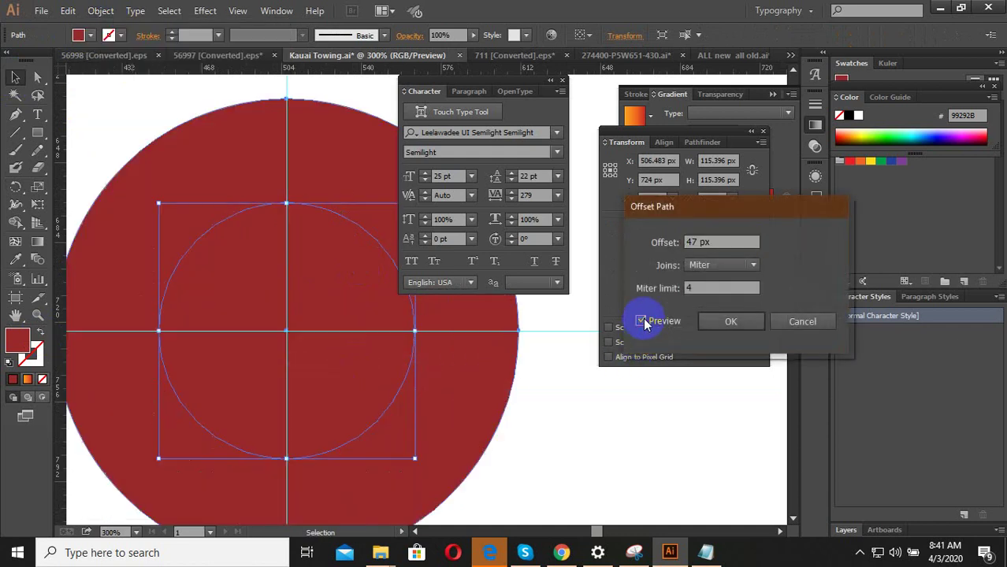
pyautogui.scroll(-10, 705, 249)
pyautogui.scroll(-10, 713, 249)
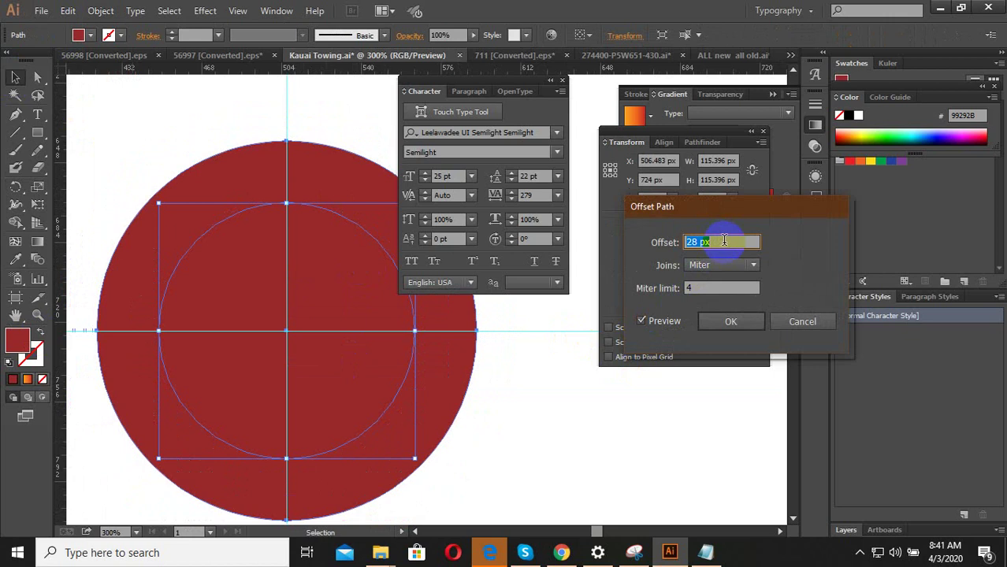
pyautogui.scroll(-9, 723, 249)
pyautogui.scroll(-10, 726, 249)
pyautogui.scroll(-10, 721, 245)
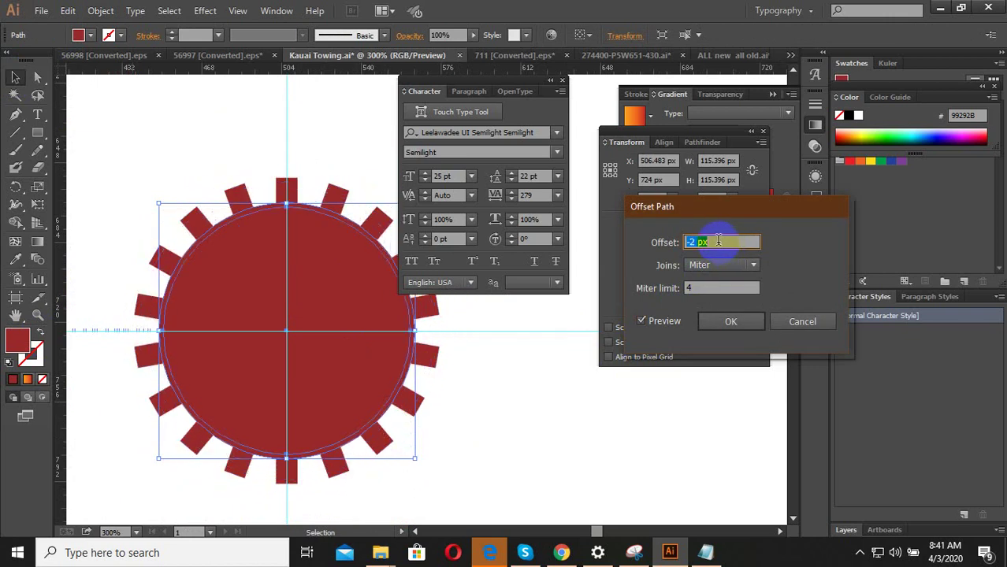
pyautogui.scroll(-9, 717, 241)
pyautogui.scroll(-2, 718, 241)
pyautogui.scroll(-1, 718, 241)
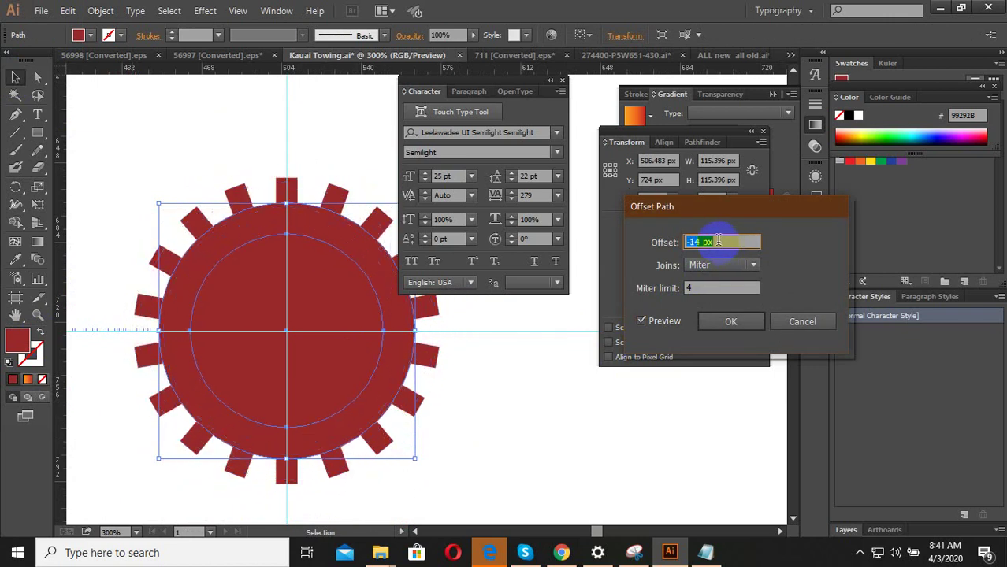
pyautogui.click(739, 324)
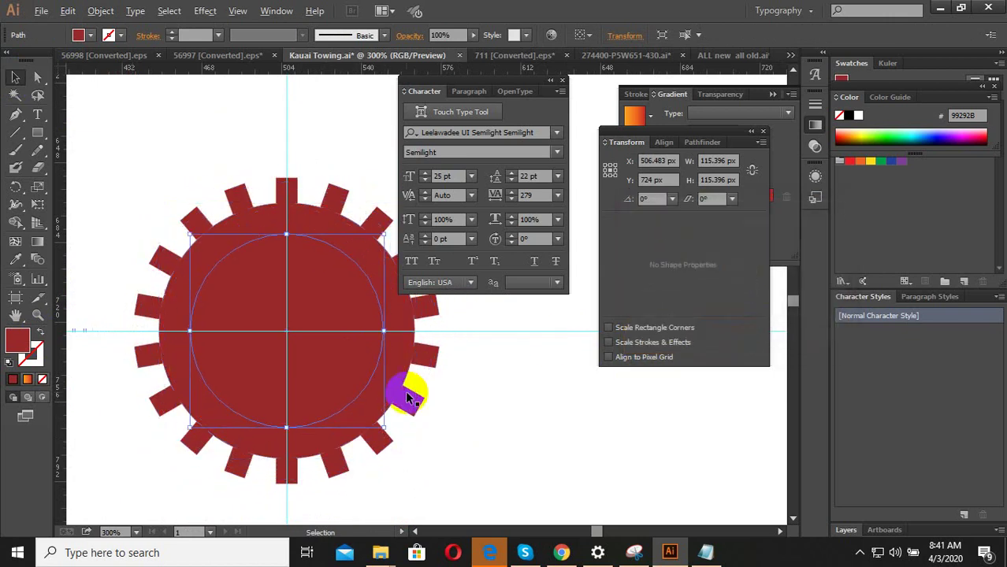
pyautogui.scroll(-6, 404, 393)
# Alt-drag a copy of the whole gear to the right
pyautogui.moveTo(519, 450); pyautogui.dragTo(258, 303)
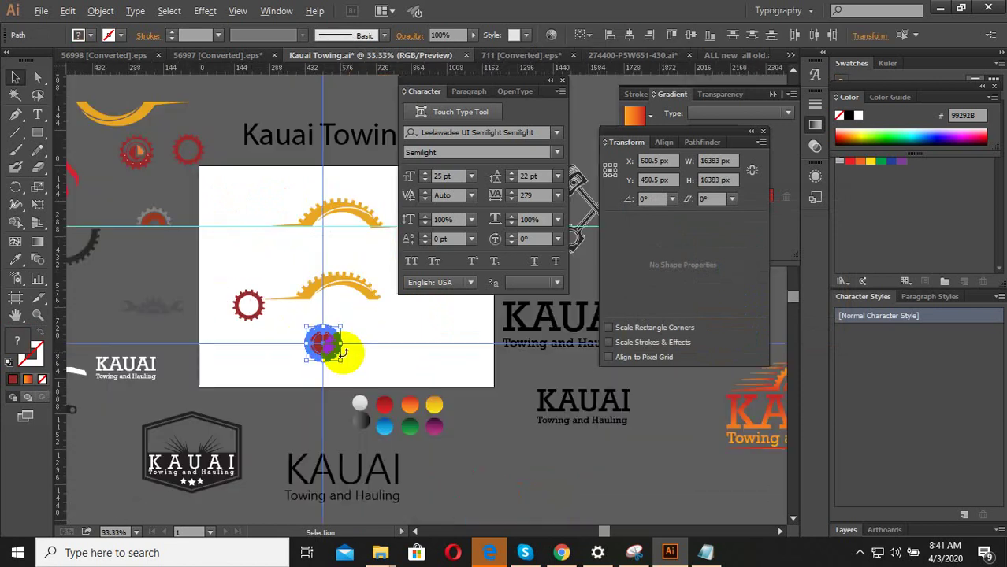
pyautogui.moveTo(342, 350); pyautogui.dragTo(414, 345)
pyautogui.click(343, 368)
pyautogui.scroll(4, 343, 368)
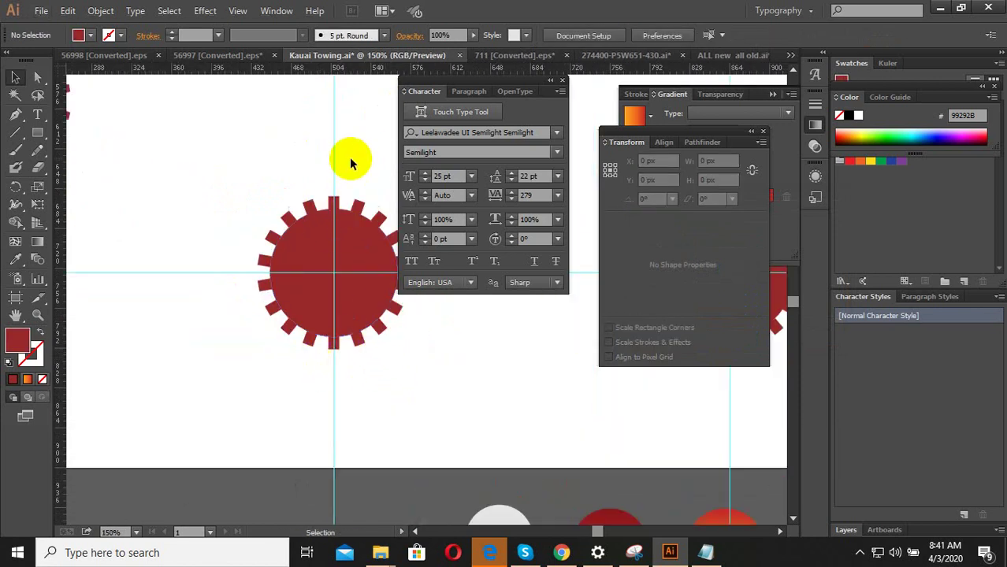
# Delete the vertical guide
pyautogui.click(334, 157)
pyautogui.press('Delete')
pyautogui.click(367, 337)
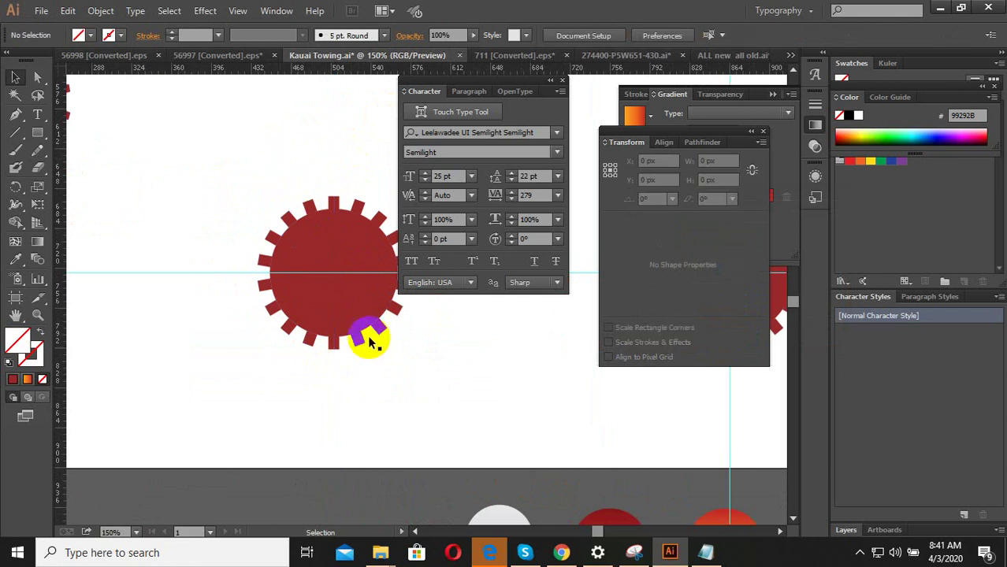
# Select the left gear and open the Pathfinder panel from the Window menu
pyautogui.click(288, 270)
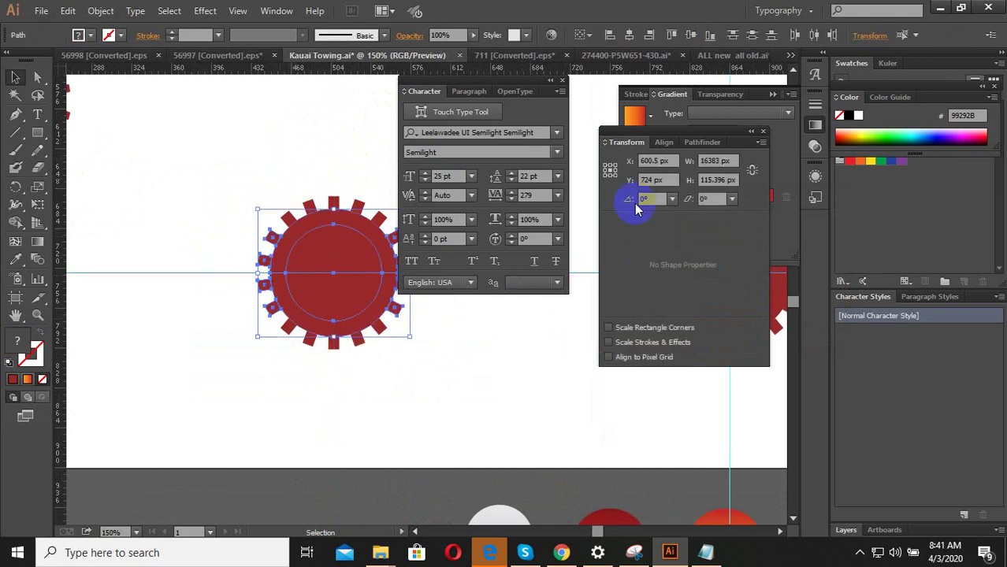
pyautogui.click(697, 143)
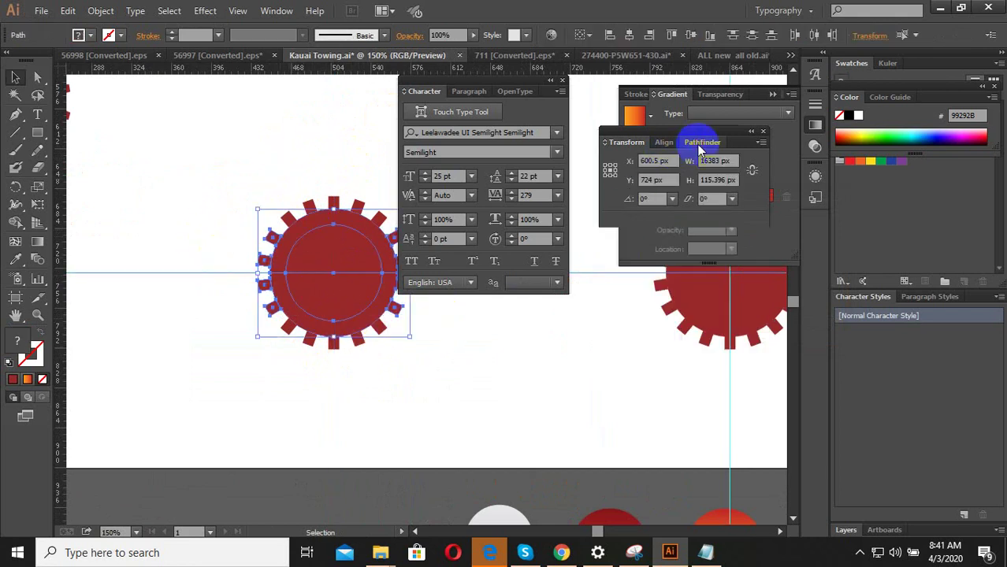
pyautogui.click(763, 133)
pyautogui.click(280, 11)
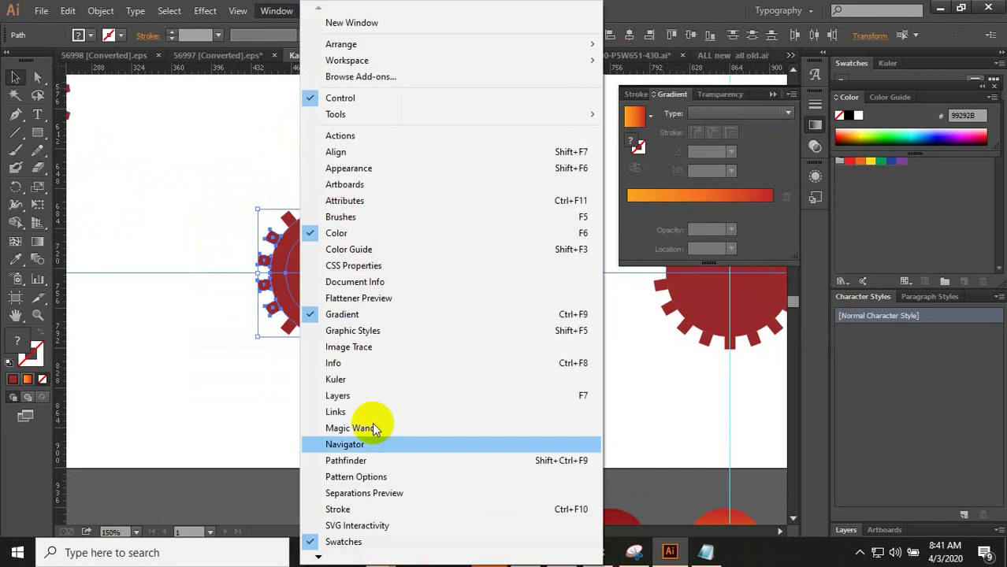
pyautogui.click(366, 460)
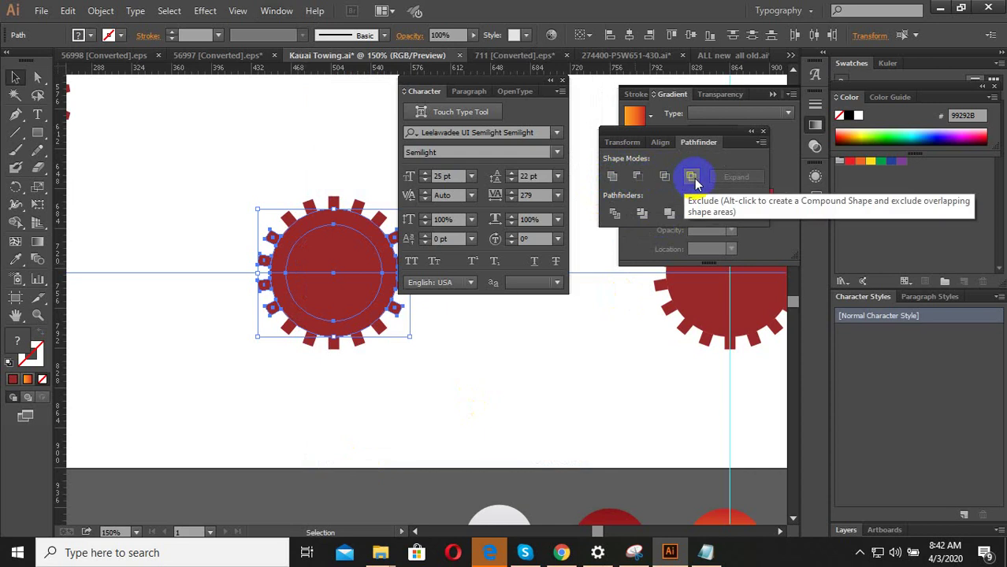
pyautogui.click(615, 214)
pyautogui.rightClick(330, 252)
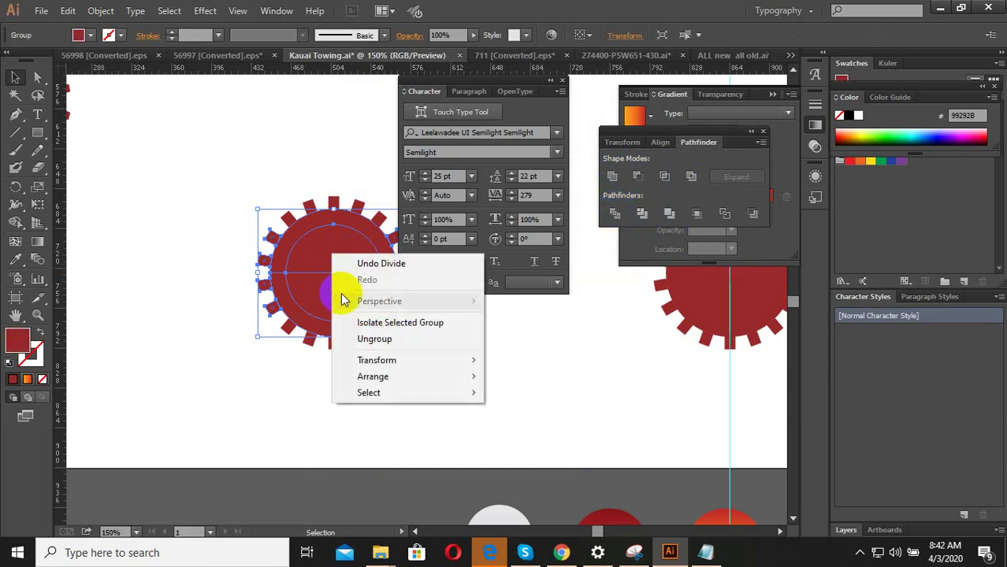
pyautogui.click(337, 342)
pyautogui.click(332, 293)
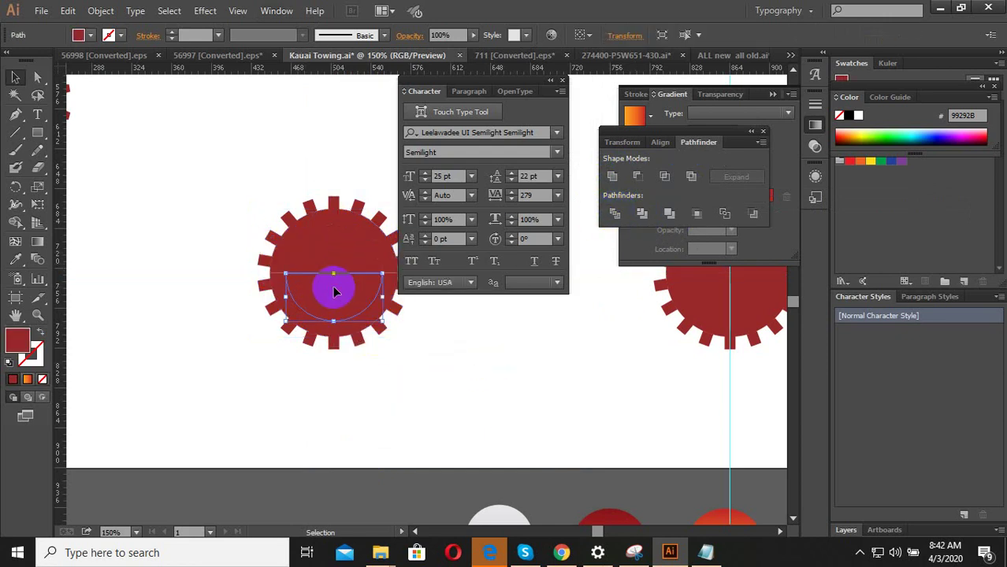
pyautogui.press('Delete')
pyautogui.click(375, 342)
pyautogui.press('Delete')
pyautogui.moveTo(539, 341); pyautogui.dragTo(253, 285)
pyautogui.click(325, 274)
pyautogui.press('Delete')
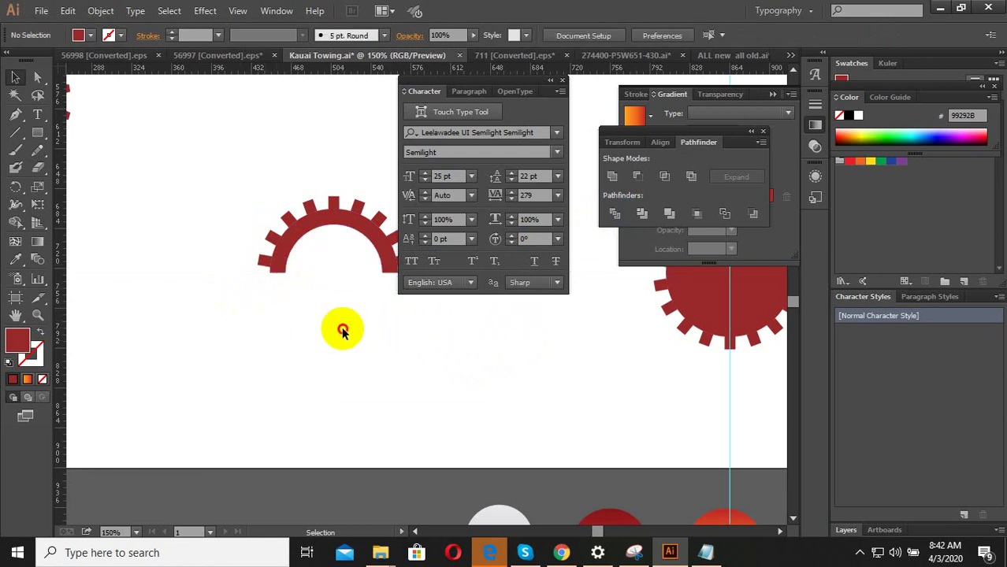
pyautogui.scroll(-3, 295, 339)
pyautogui.scroll(3, 314, 311)
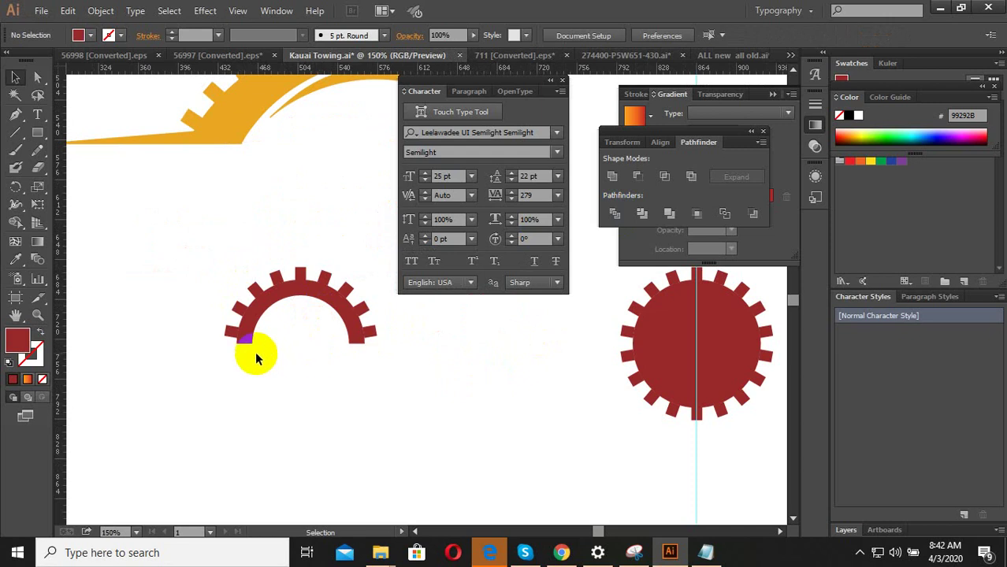
pyautogui.hotkey('ctrl', 'z')
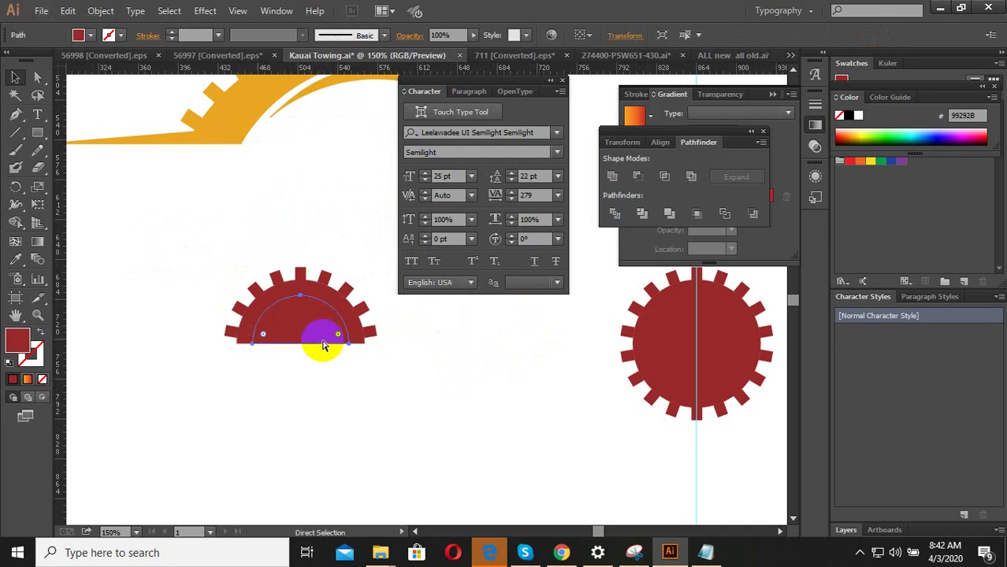
pyautogui.hotkey('ctrl', 'z')
pyautogui.hotkey('ctrl', 'z')
pyautogui.click(439, 378)
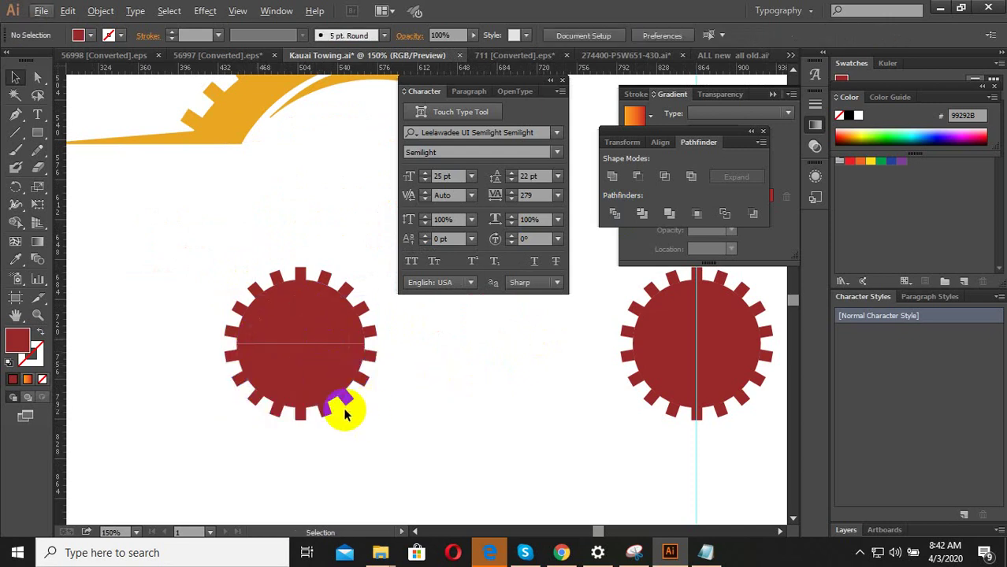
pyautogui.press('a')
pyautogui.hotkey('ctrl', 'z')
# Add a vertical guide through the gear's centre
pyautogui.press('v')
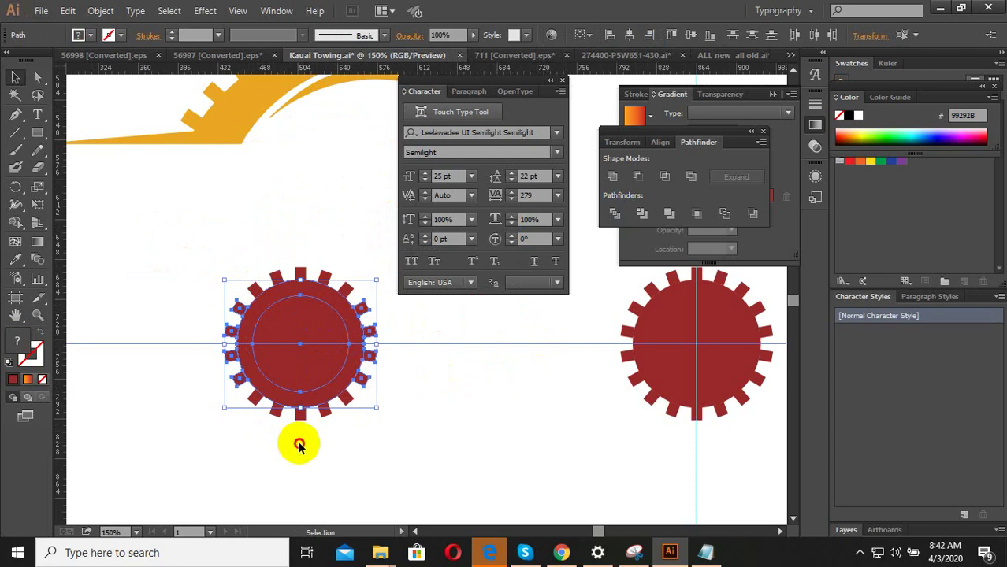
pyautogui.click(292, 443)
pyautogui.click(301, 360)
pyautogui.click(204, 386)
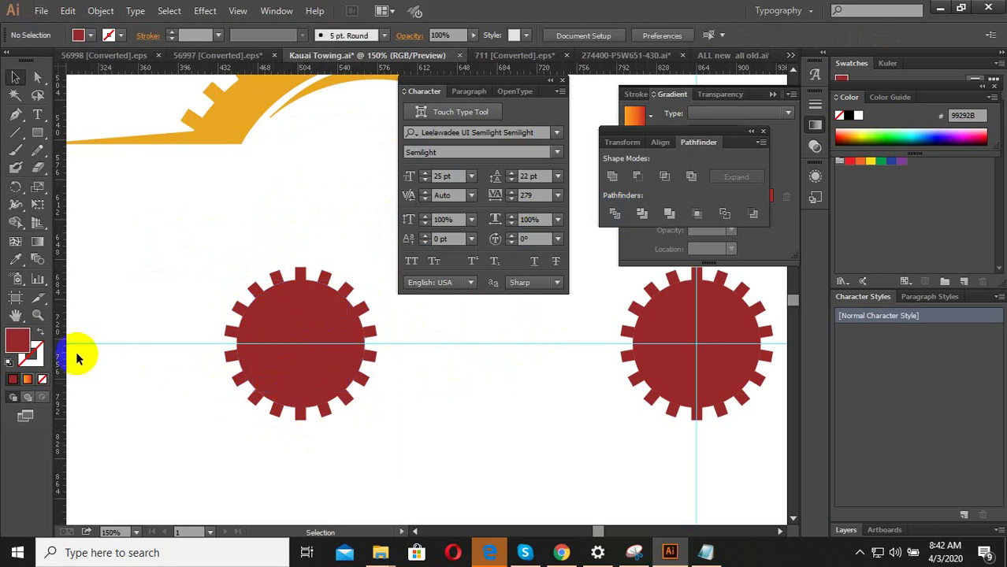
pyautogui.moveTo(59, 352); pyautogui.dragTo(303, 283)
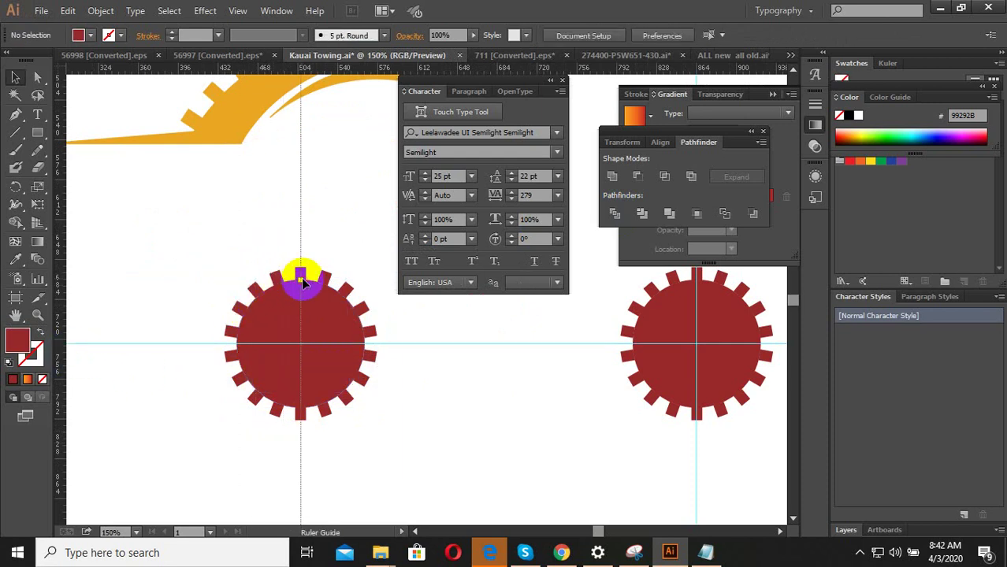
pyautogui.moveTo(461, 404); pyautogui.dragTo(425, 319)
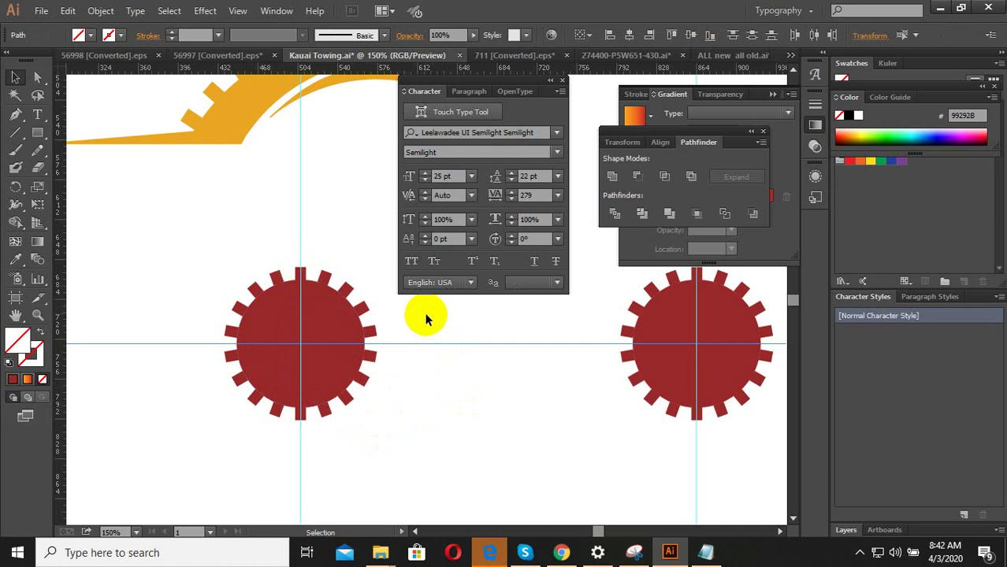
# Divide the left gear with Pathfinder, ungroup it, and delete its right half
pyautogui.moveTo(353, 472); pyautogui.dragTo(236, 263)
pyautogui.moveTo(321, 236); pyautogui.dragTo(214, 443)
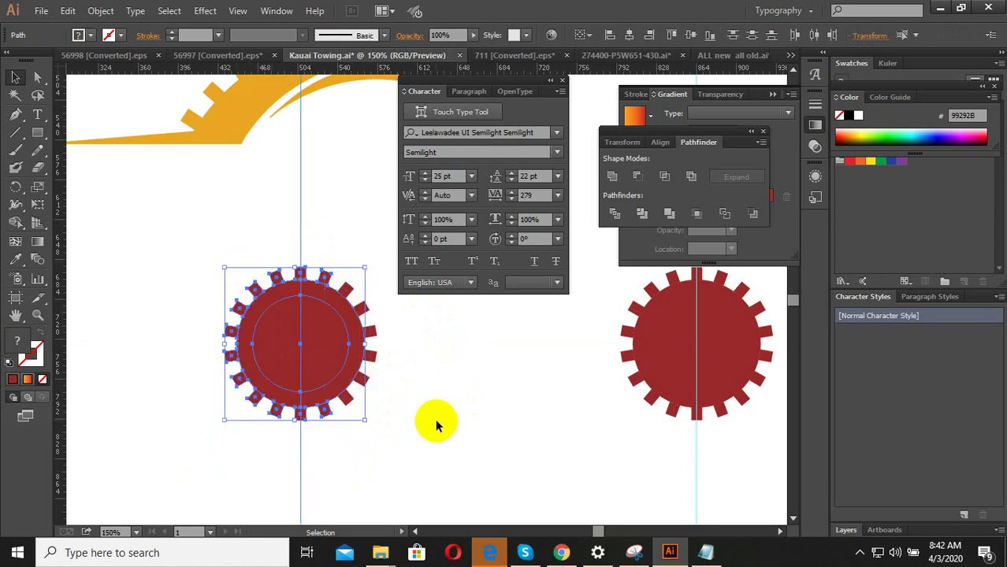
pyautogui.click(615, 213)
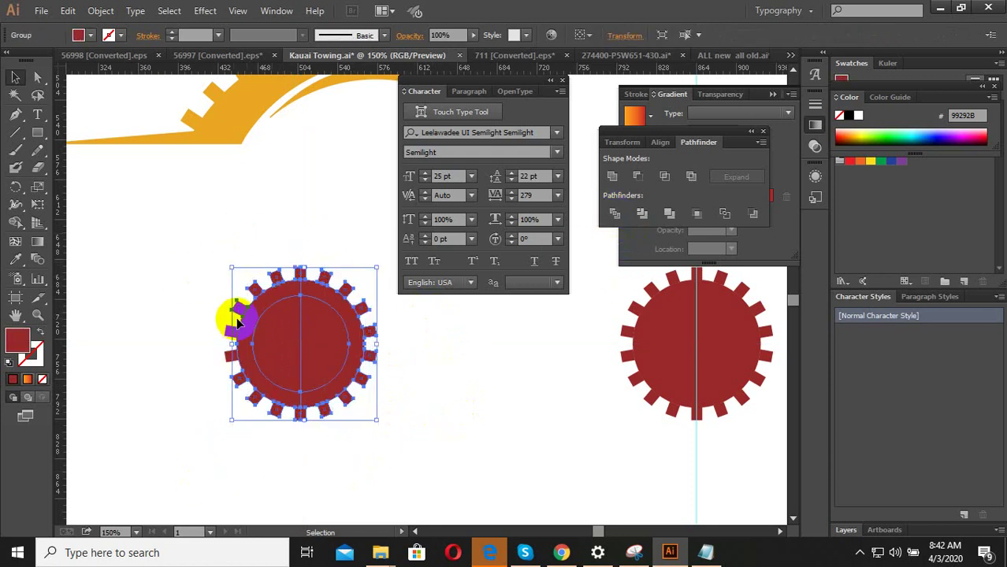
pyautogui.rightClick(293, 320)
pyautogui.click(333, 398)
pyautogui.moveTo(399, 449)
pyautogui.mouseDown()
pyautogui.moveTo(312, 247)
pyautogui.moveTo(187, 428)
pyautogui.mouseUp()
pyautogui.press('Delete')
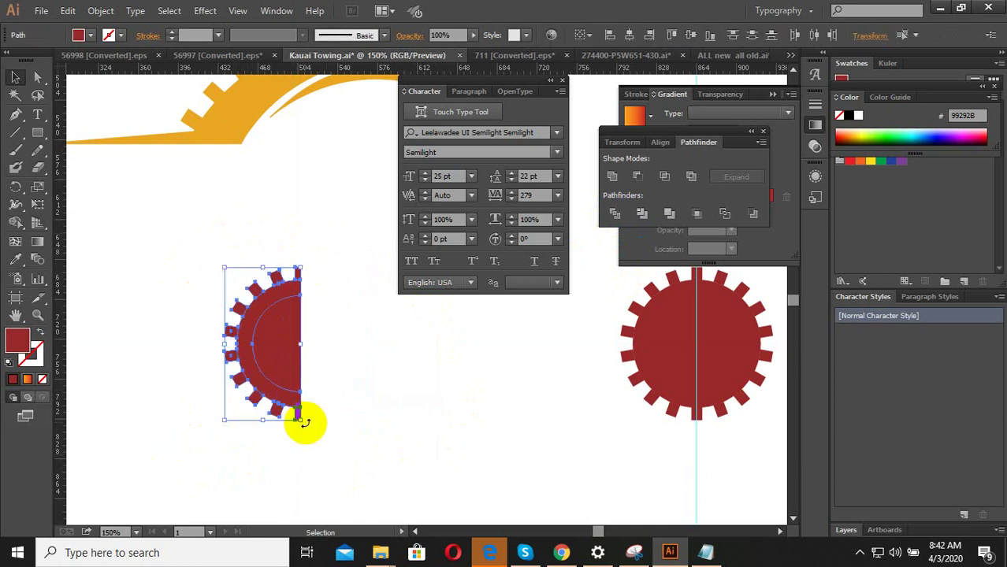
# Rotate the remaining half-gear 90° so its dome faces up
pyautogui.moveTo(304, 423); pyautogui.dragTo(178, 362)
pyautogui.click(435, 394)
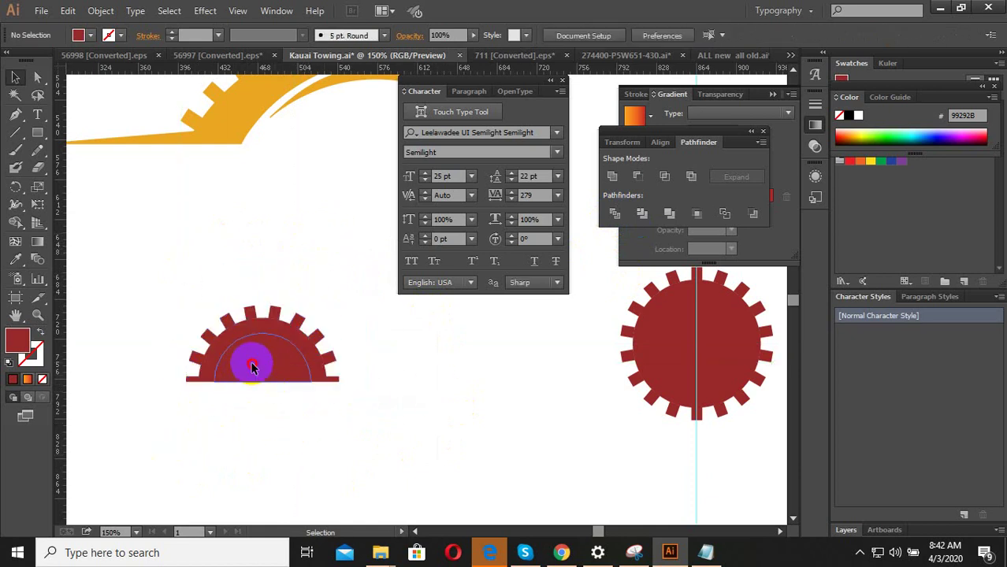
pyautogui.hotkey('ctrl', '-')
pyautogui.hotkey('ctrl', '-')
# Alt-drag a copy of the half-gear further to the right
pyautogui.moveTo(370, 421); pyautogui.dragTo(209, 326)
pyautogui.moveTo(318, 374)
pyautogui.keyDown('alt'); pyautogui.mouseDown()
pyautogui.moveTo(596, 382)
pyautogui.moveTo(584, 400)
pyautogui.mouseUp(); pyautogui.keyUp('alt')
pyautogui.click(315, 384)
pyautogui.scroll(2, 315, 384)
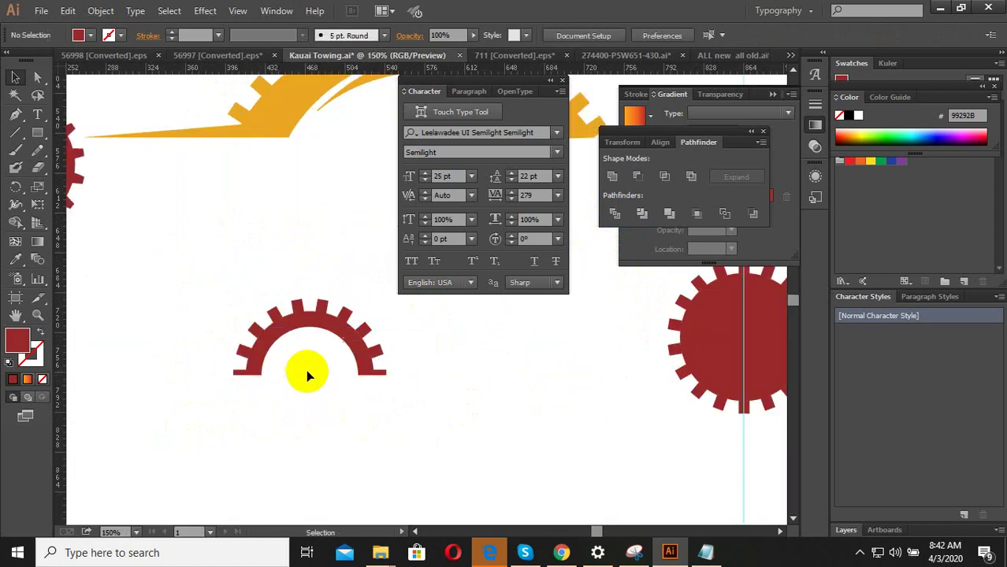
pyautogui.scroll(-2, 307, 394)
pyautogui.scroll(3, 339, 409)
pyautogui.moveTo(366, 405); pyautogui.dragTo(298, 349)
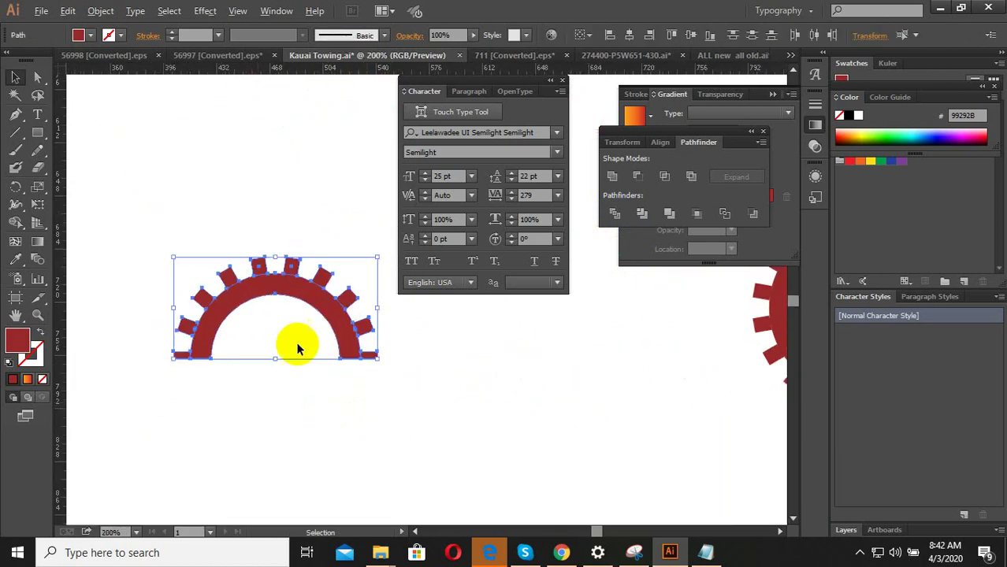
pyautogui.click(367, 412)
pyautogui.scroll(-2, 367, 414)
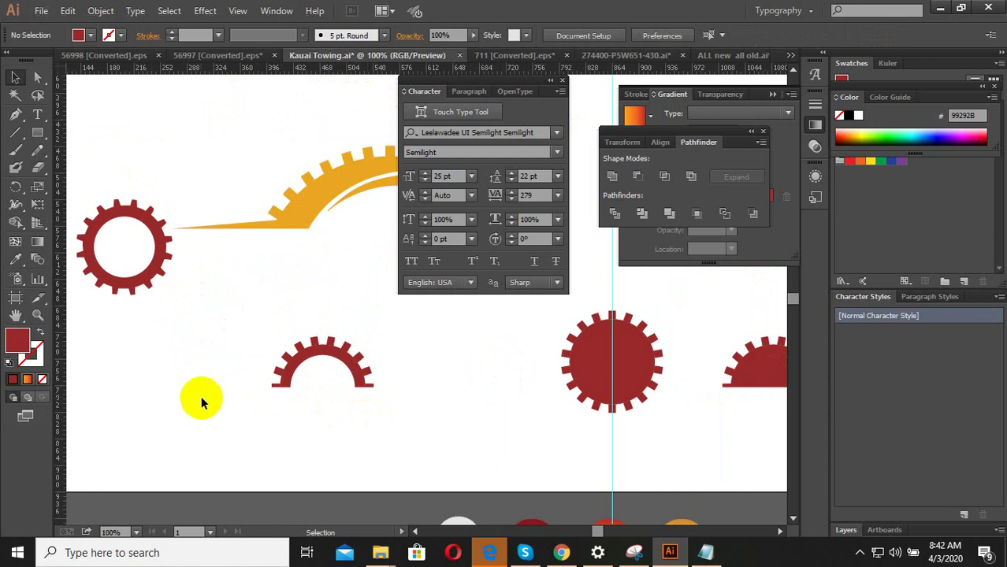
# Draw a closed three-point tapered sliver from the half-gear's base leftward with the Pen tool
pyautogui.scroll(1, 201, 396)
pyautogui.scroll(-1, 315, 410)
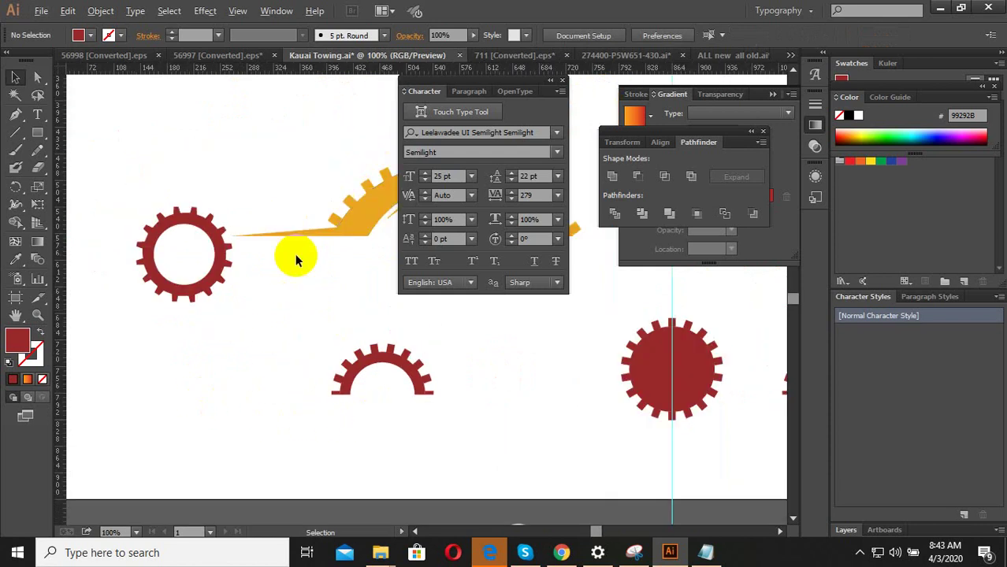
pyautogui.scroll(-2, 347, 244)
pyautogui.scroll(1, 197, 315)
pyautogui.click(16, 114)
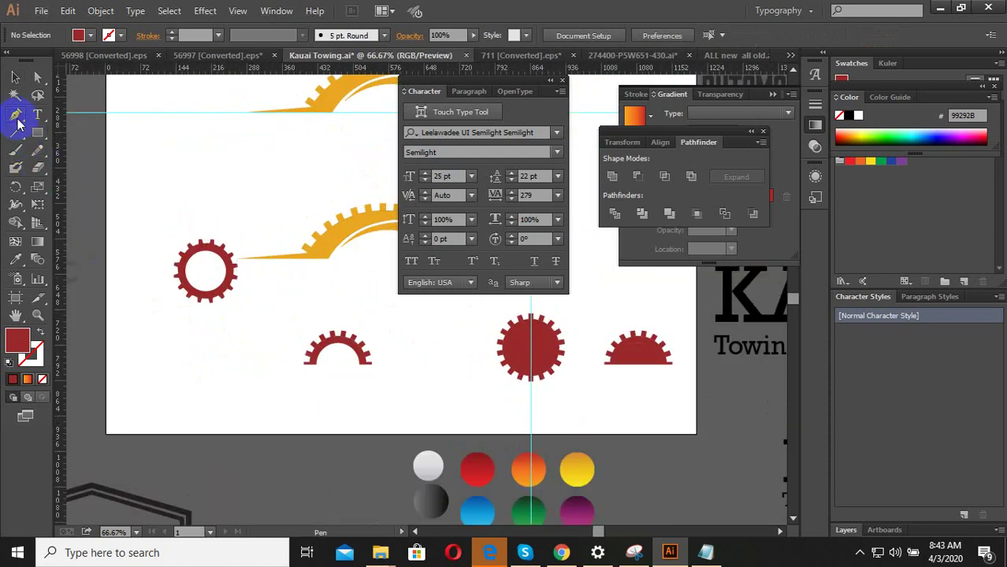
pyautogui.scroll(2, 268, 394)
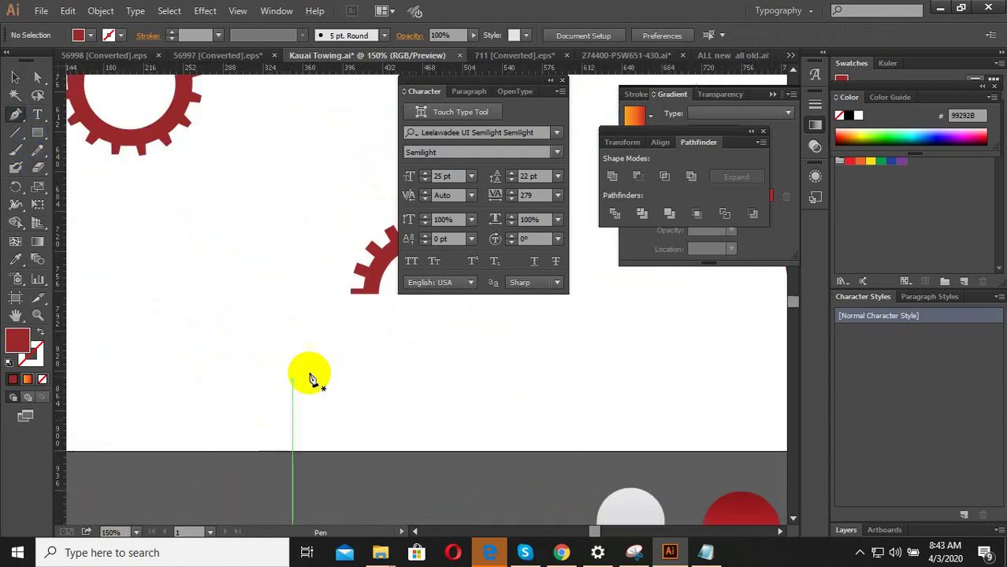
pyautogui.click(378, 294)
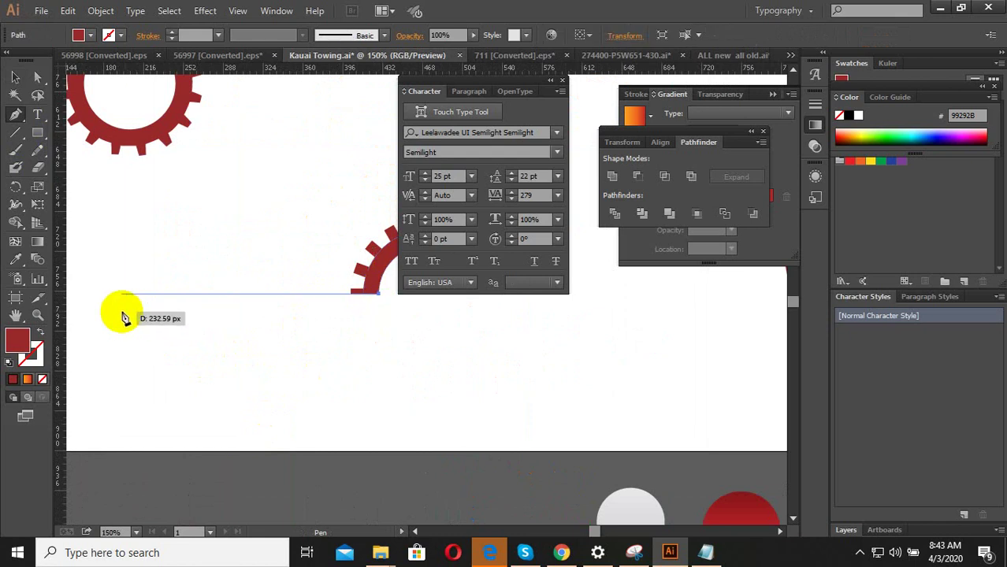
pyautogui.click(165, 293)
pyautogui.click(365, 276)
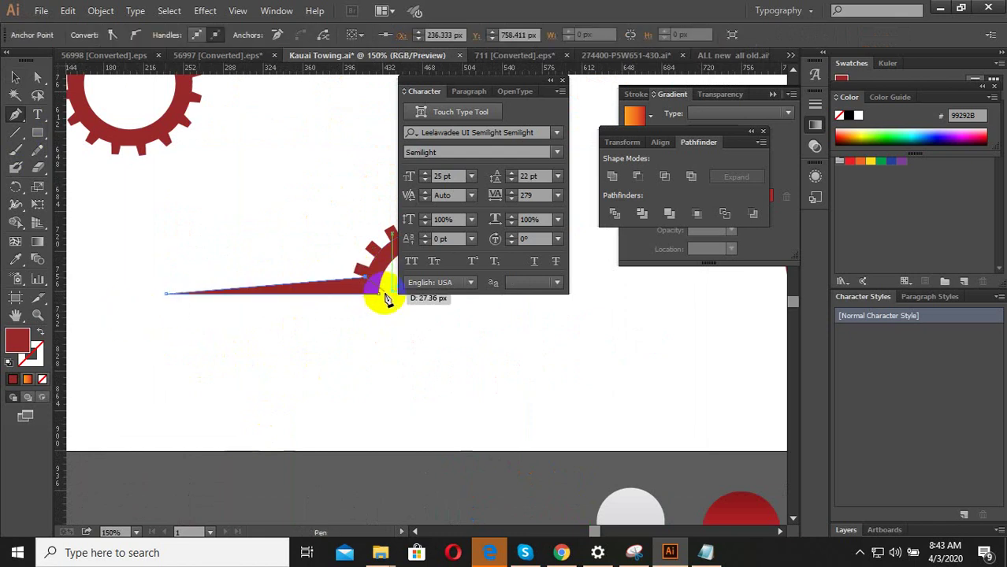
pyautogui.click(377, 294)
pyautogui.click(16, 77)
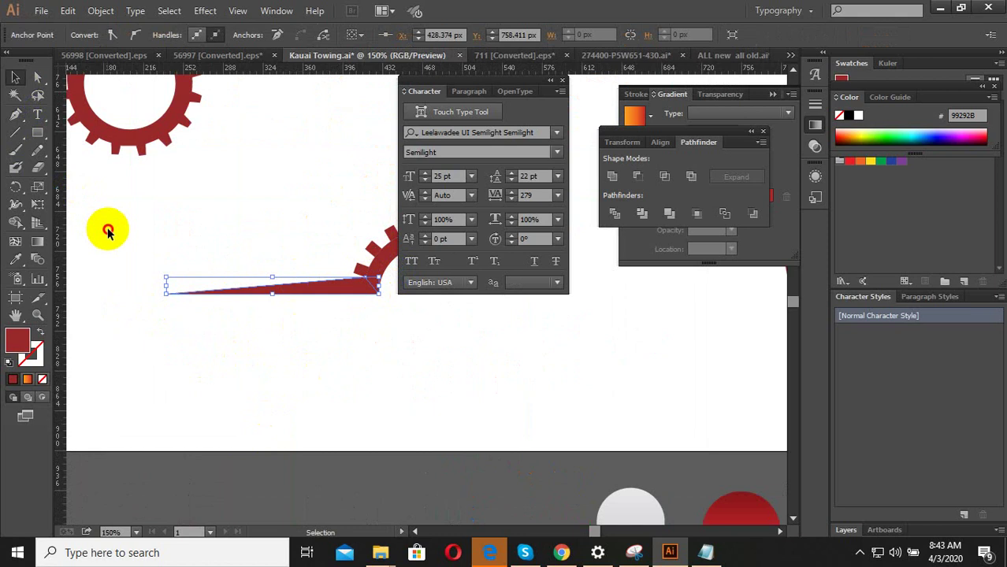
pyautogui.click(222, 377)
pyautogui.scroll(-2, 225, 377)
pyautogui.scroll(2, 344, 360)
pyautogui.scroll(-2, 288, 376)
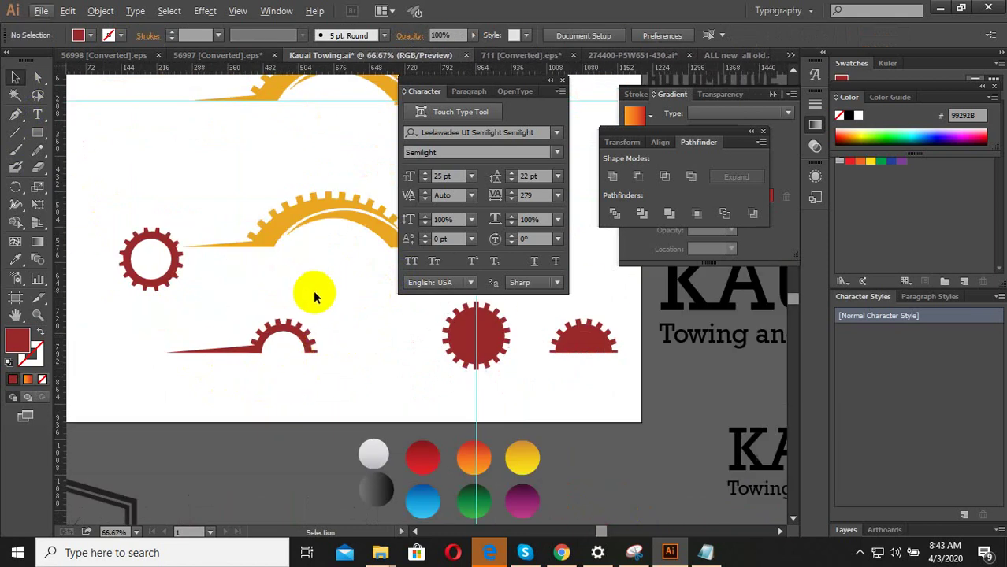
# Select the red half-gear arc and pull a vertical guide to its top centre
pyautogui.click(361, 228)
pyautogui.click(310, 367)
pyautogui.scroll(3, 310, 367)
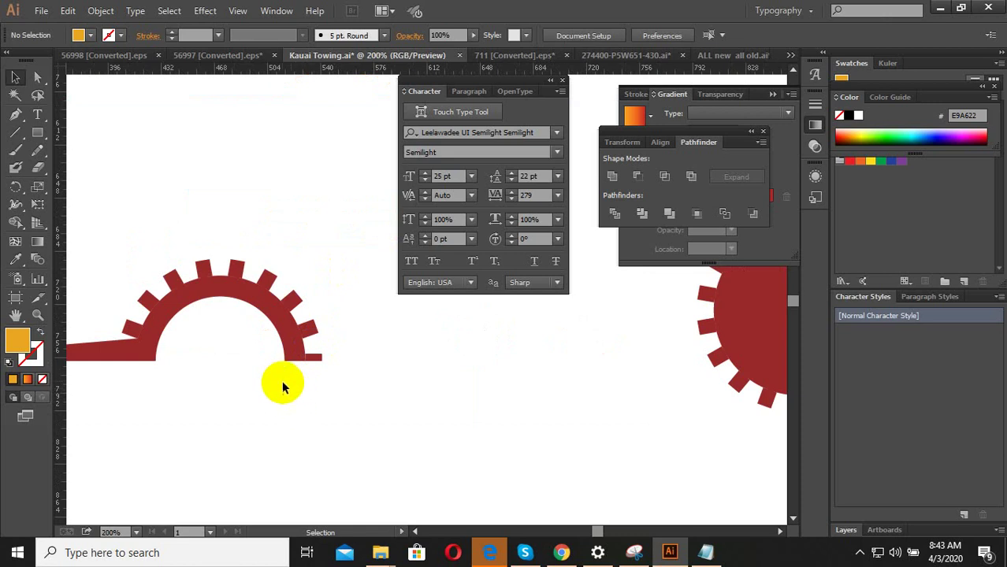
pyautogui.scroll(1, 279, 364)
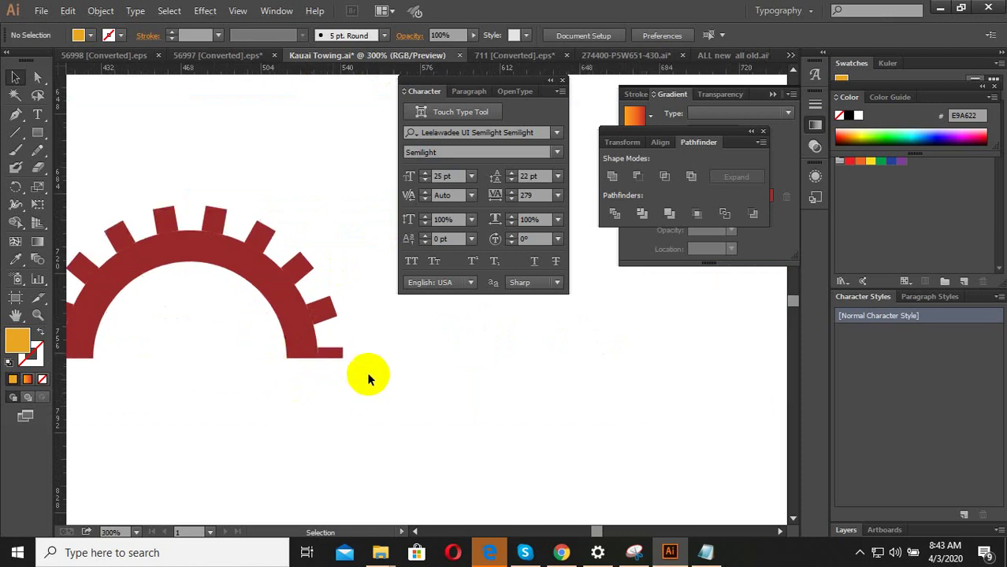
pyautogui.click(198, 268)
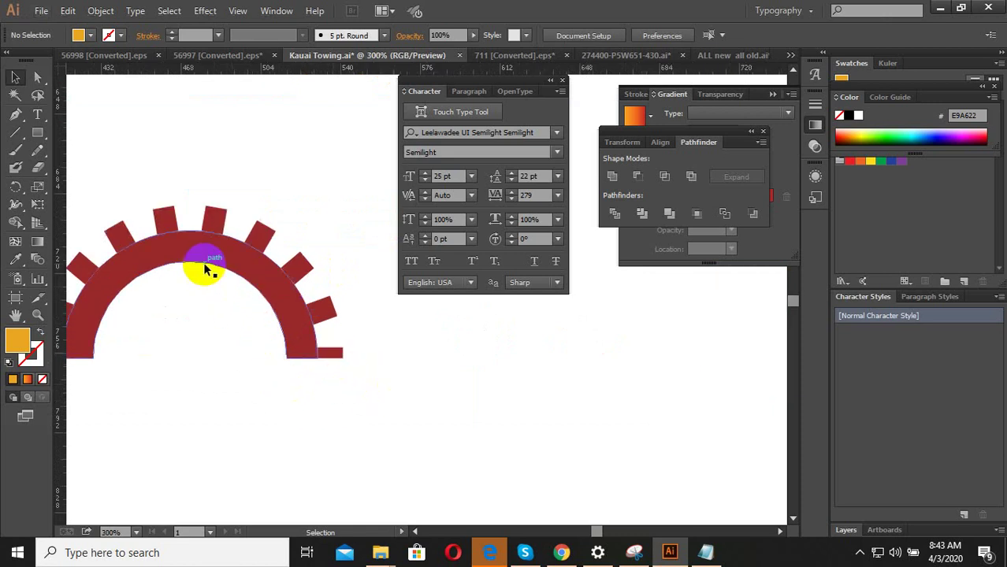
pyautogui.click(180, 296)
pyautogui.click(175, 251)
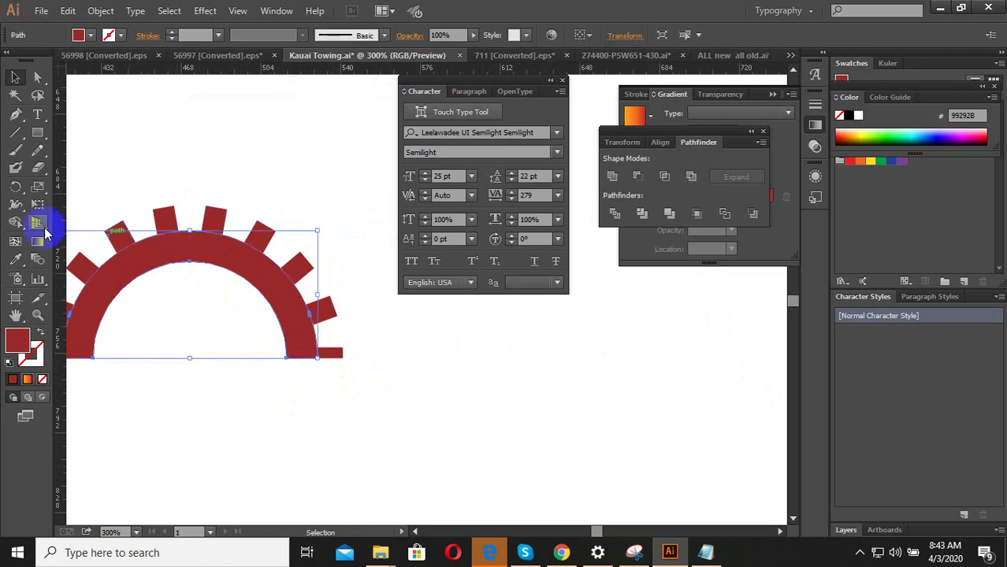
pyautogui.click(192, 244)
pyautogui.click(18, 77)
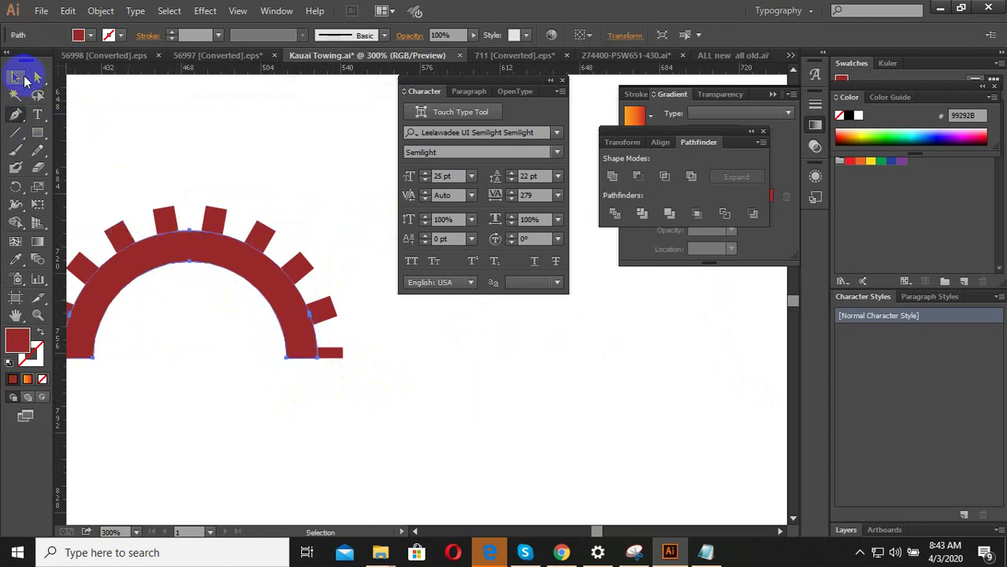
pyautogui.click(215, 148)
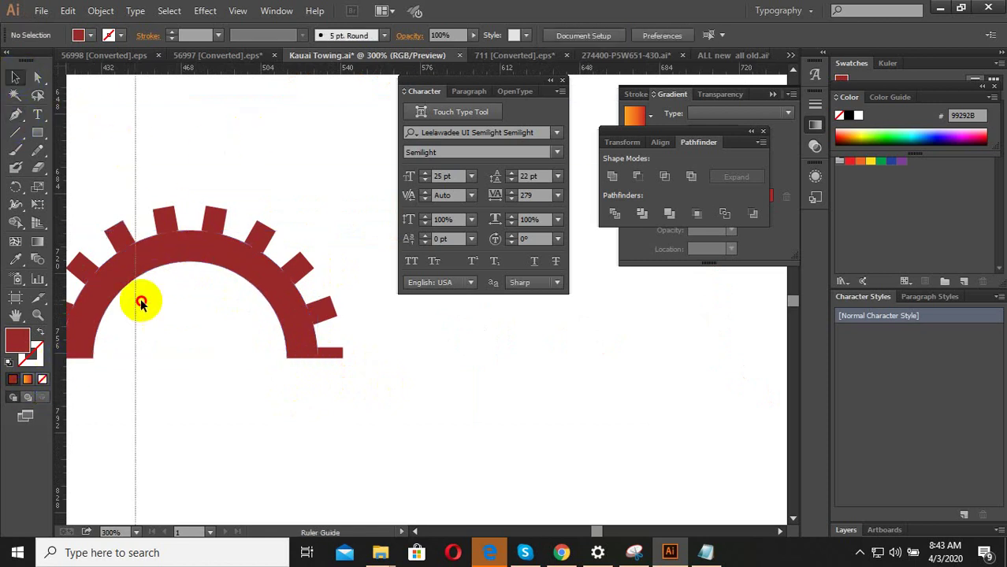
pyautogui.moveTo(192, 292)
pyautogui.mouseDown()
pyautogui.moveTo(74, 355)
pyautogui.moveTo(190, 266)
pyautogui.mouseUp()
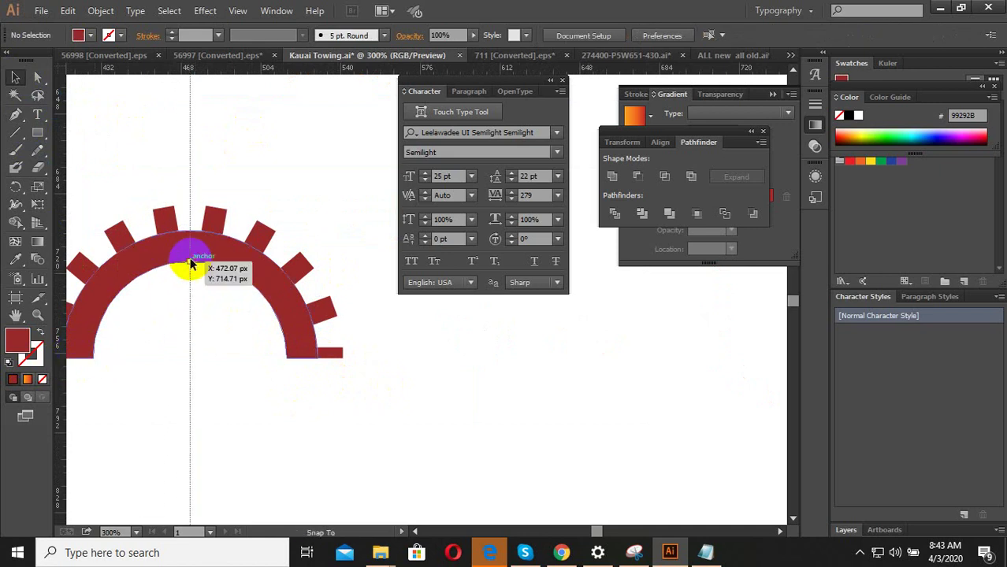
# Add anchor points on the red arc's outer edge with the Add Anchor Point tool
pyautogui.click(277, 313)
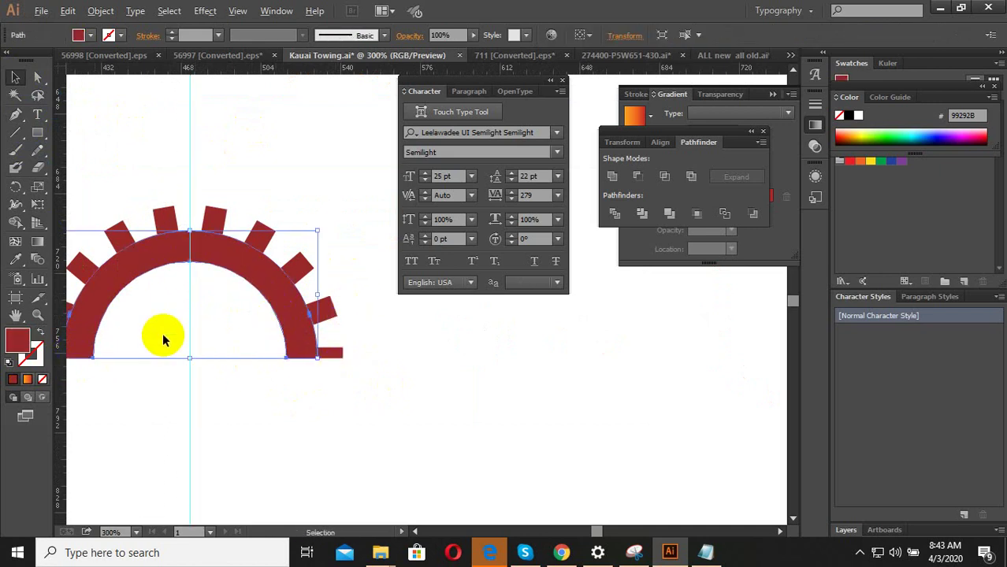
pyautogui.click(16, 115)
pyautogui.click(214, 263)
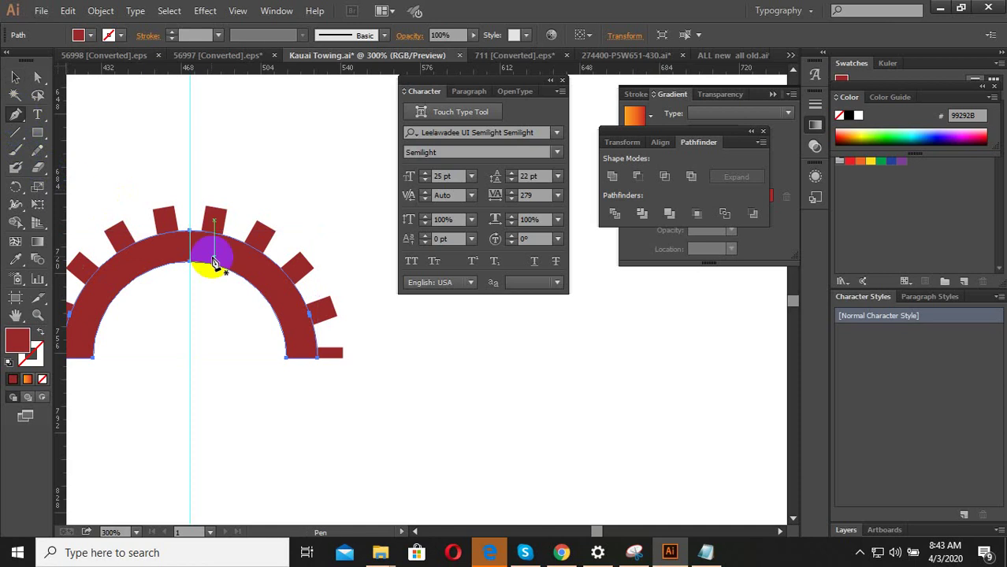
pyautogui.click(37, 96)
pyautogui.click(17, 78)
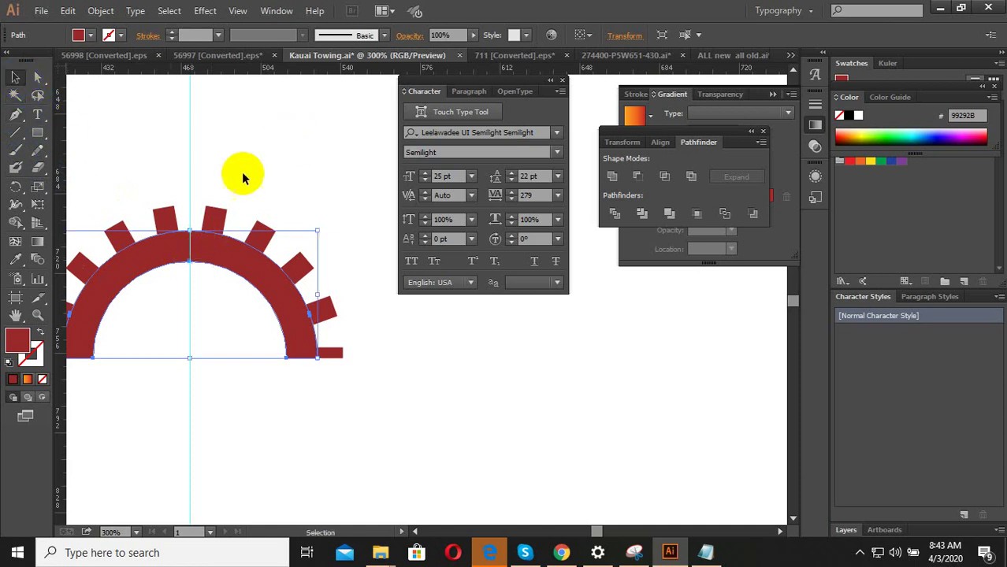
pyautogui.click(209, 241)
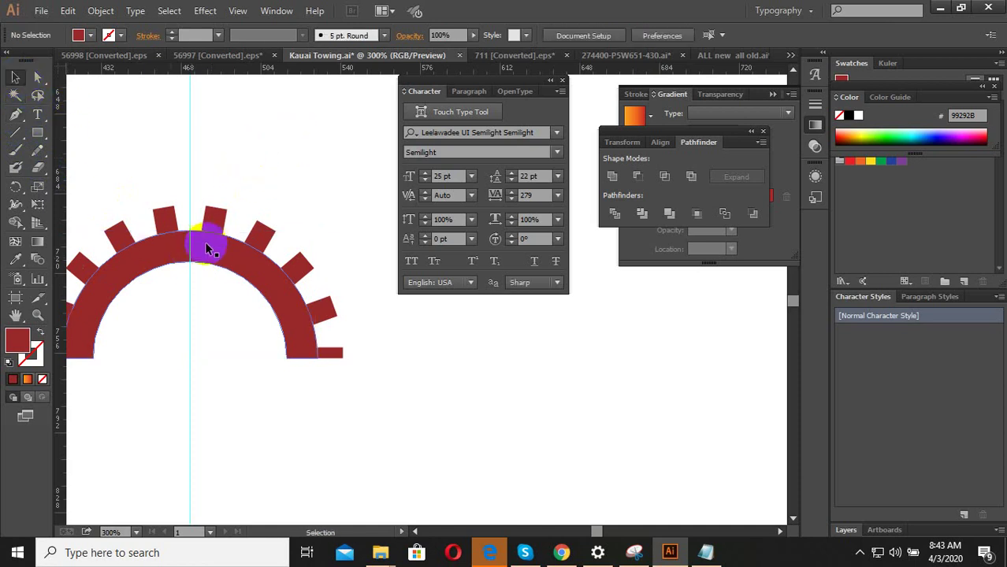
pyautogui.click(19, 118)
pyautogui.click(163, 258)
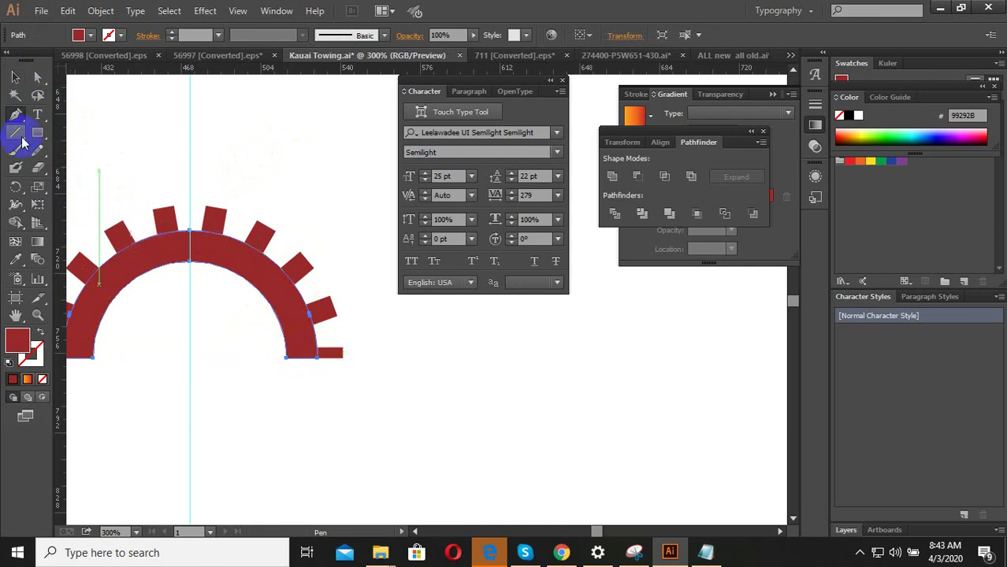
pyautogui.click(39, 81)
pyautogui.scroll(2, 270, 333)
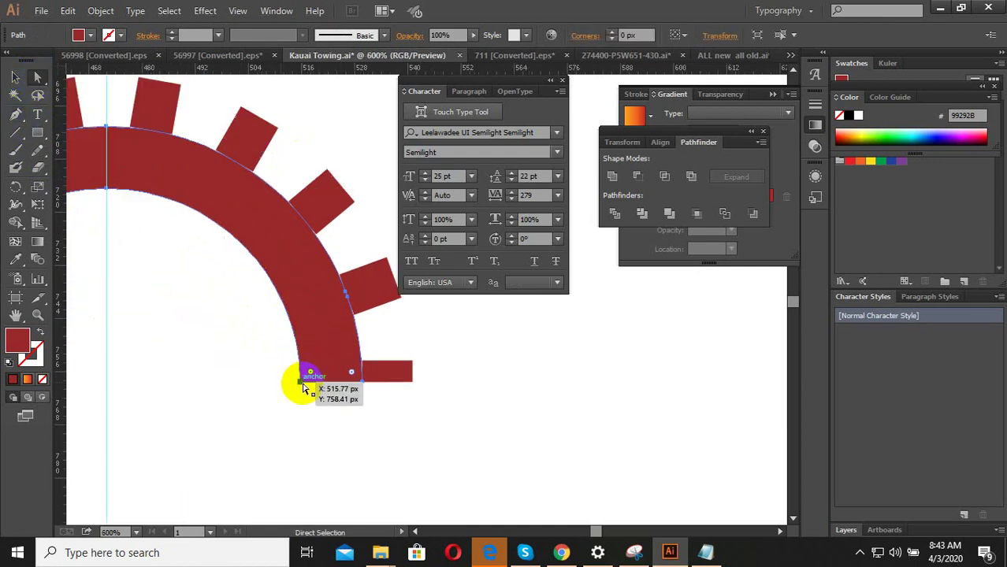
# Place guides at the arc's inner and outer bottom corners and drag its end anchor outward
pyautogui.moveTo(63, 425)
pyautogui.mouseDown()
pyautogui.moveTo(303, 389)
pyautogui.moveTo(299, 382)
pyautogui.mouseUp()
pyautogui.moveTo(61, 431); pyautogui.dragTo(360, 382)
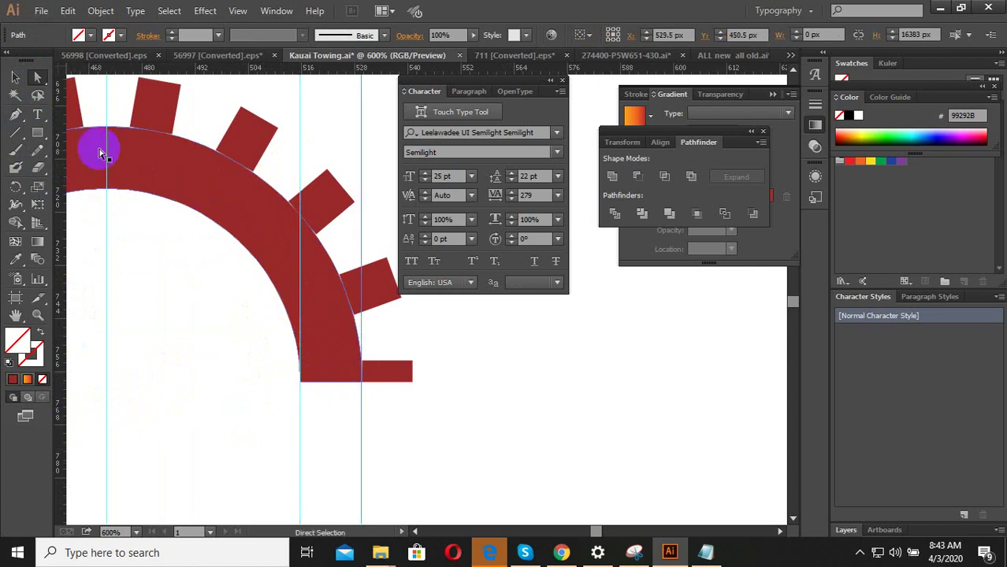
pyautogui.click(15, 76)
pyautogui.click(229, 237)
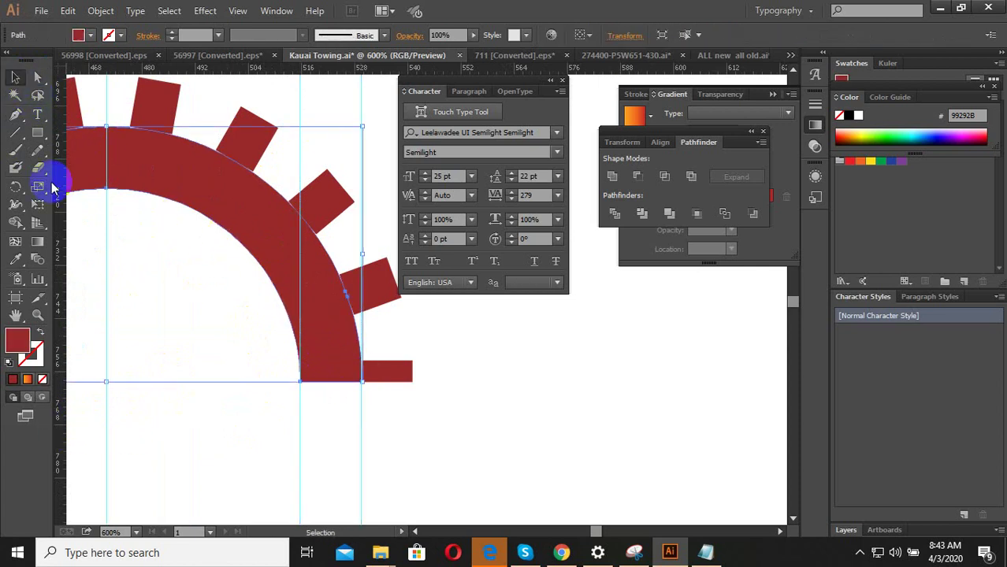
pyautogui.click(41, 84)
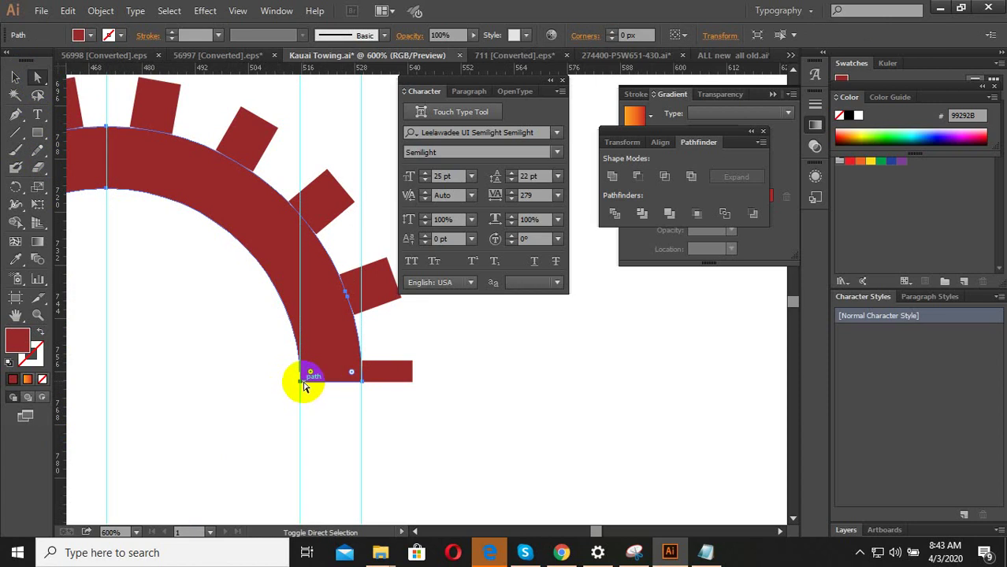
pyautogui.moveTo(302, 384); pyautogui.dragTo(361, 383)
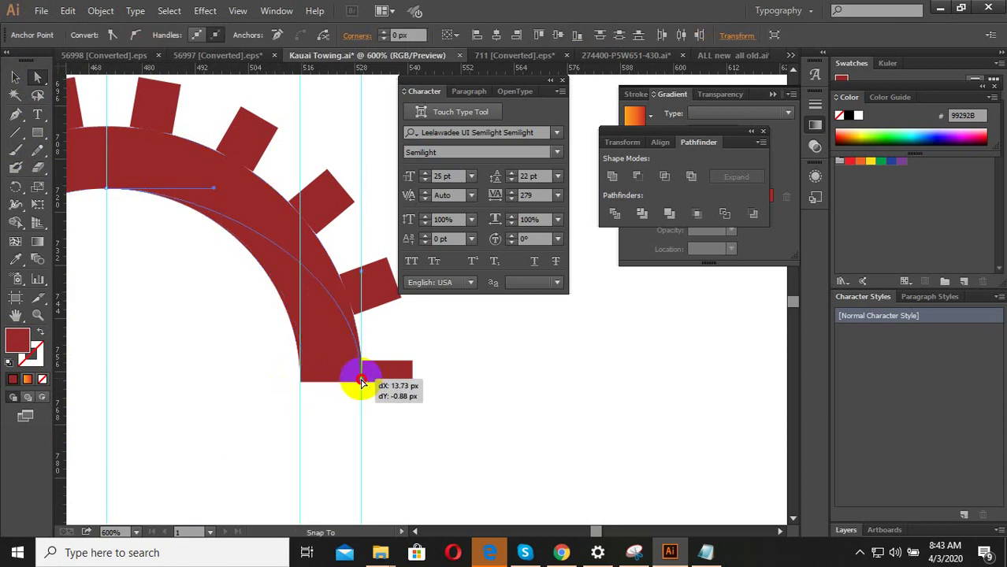
# Move the arc's right-end anchor back to restore the band's thickness
pyautogui.click(472, 388)
pyautogui.scroll(-1, 522, 394)
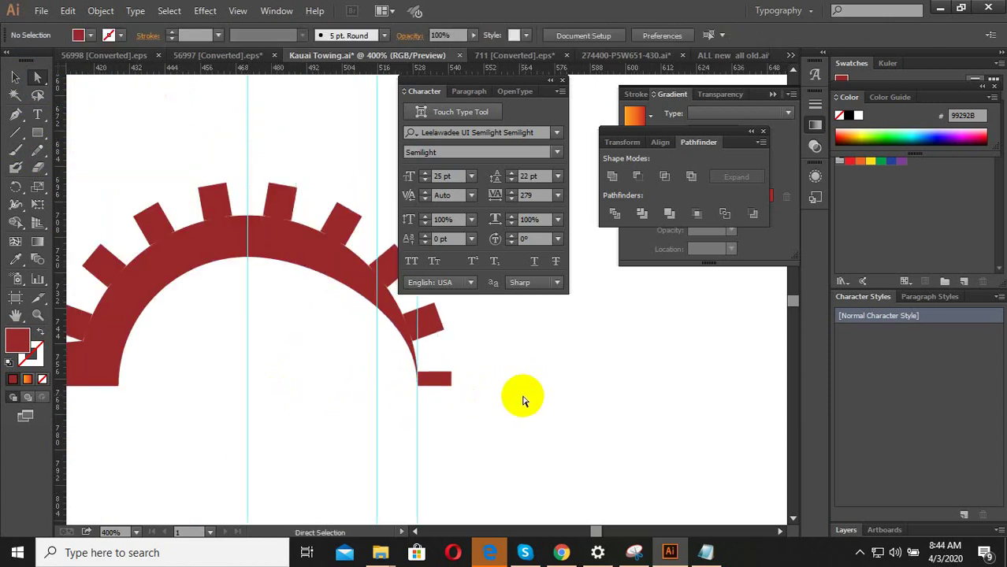
pyautogui.click(388, 294)
pyautogui.moveTo(417, 384); pyautogui.dragTo(379, 384)
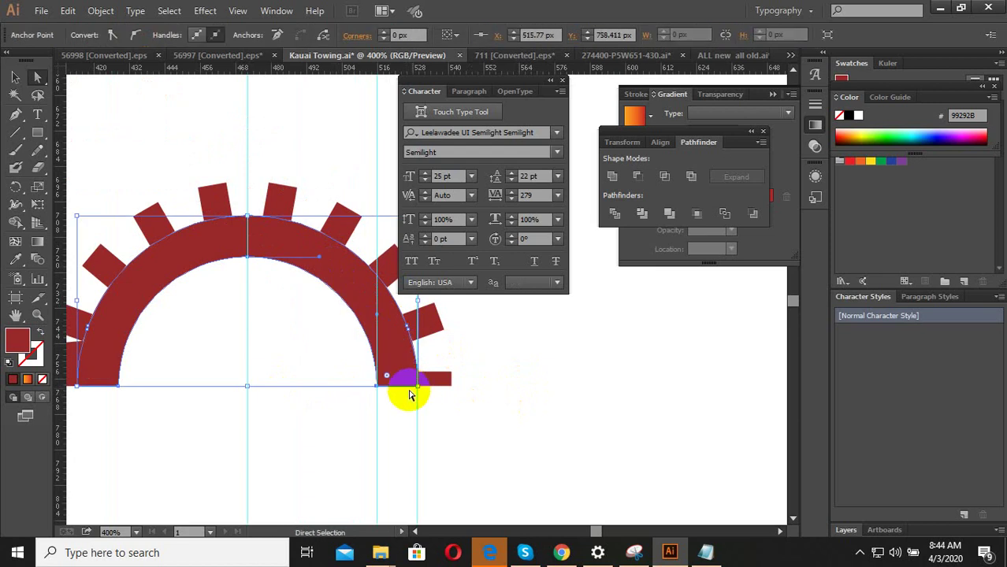
pyautogui.click(380, 394)
pyautogui.scroll(2, 364, 392)
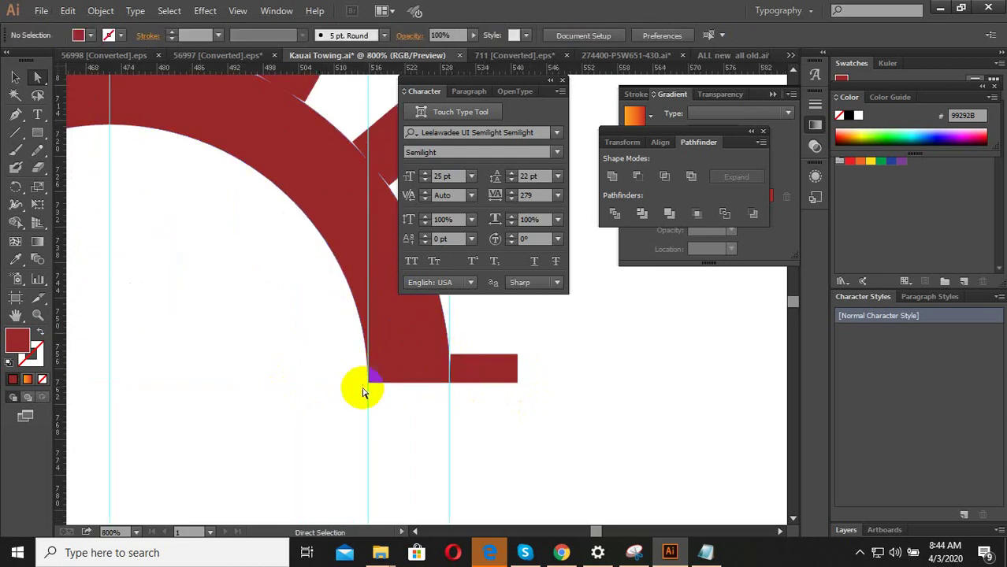
# Shift the arc's bottom anchors 14 px right and bend the inner curve's direction handle
pyautogui.moveTo(374, 386); pyautogui.dragTo(450, 394)
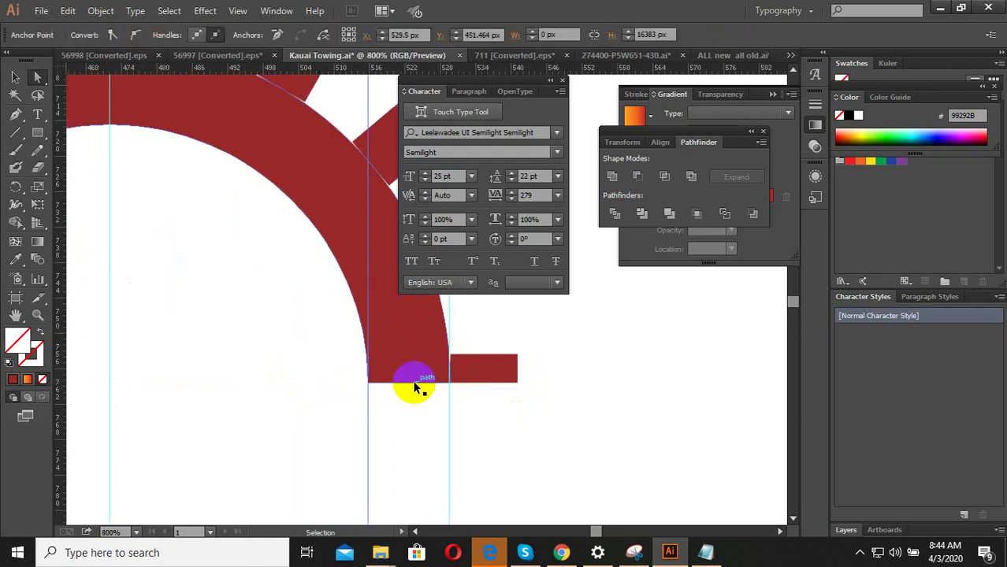
pyautogui.moveTo(368, 385); pyautogui.dragTo(451, 386)
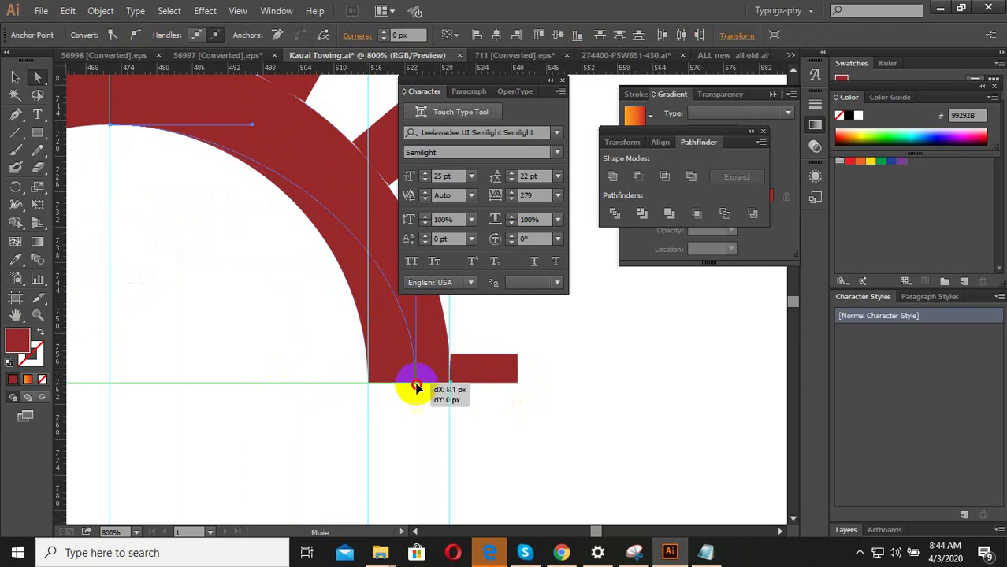
pyautogui.scroll(3, 339, 370)
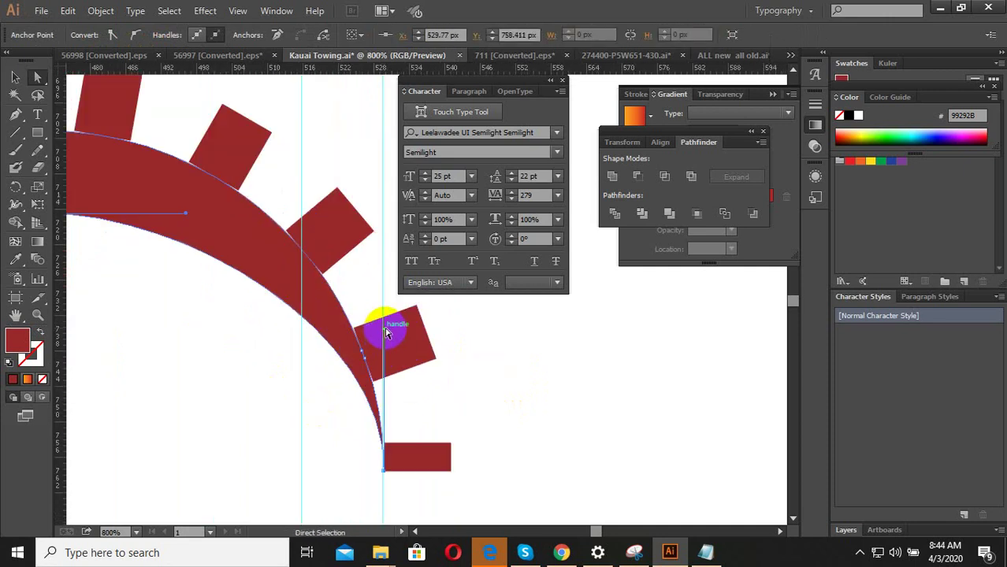
pyautogui.moveTo(384, 330)
pyautogui.mouseDown()
pyautogui.moveTo(354, 329)
pyautogui.moveTo(332, 276)
pyautogui.mouseUp()
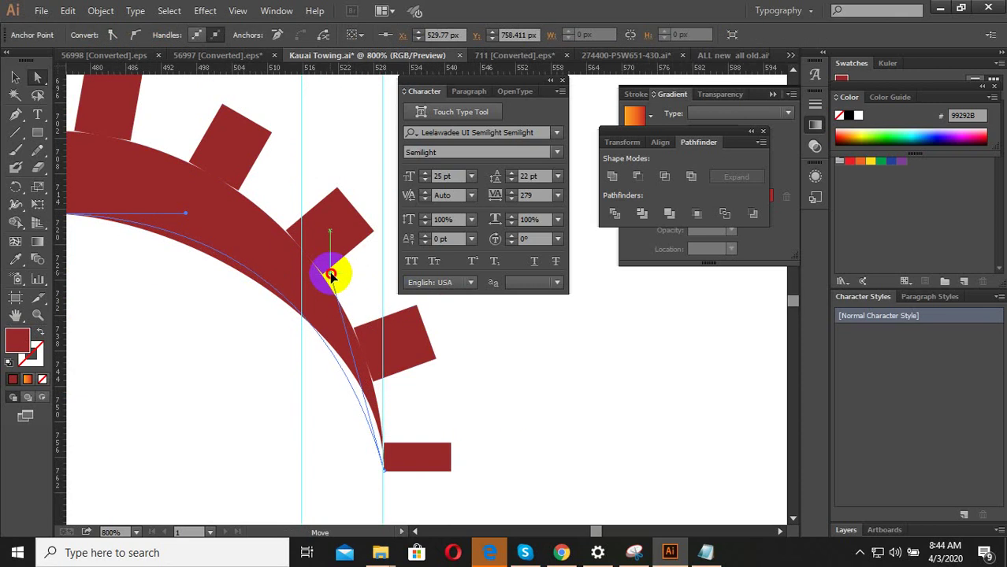
pyautogui.moveTo(330, 289); pyautogui.dragTo(332, 287)
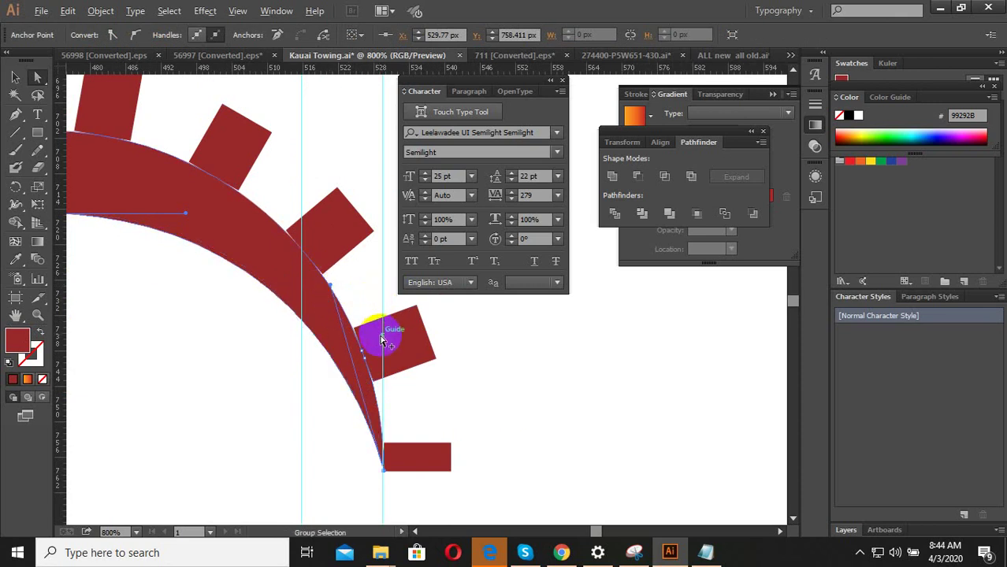
pyautogui.scroll(1, 351, 319)
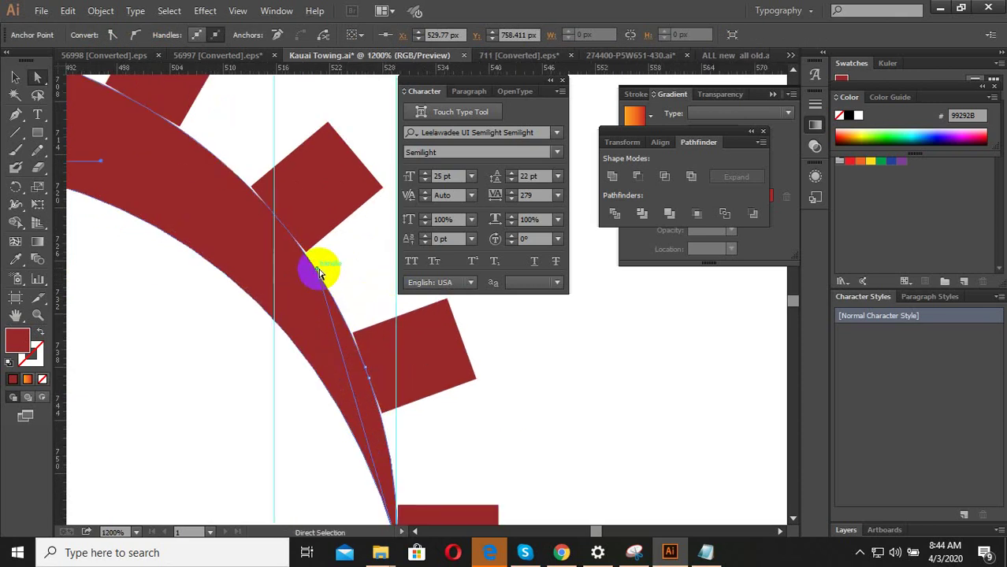
# Move the loose lower gear tooth up onto the arch's rim and settle it in place
pyautogui.click(532, 370)
pyautogui.scroll(-2, 532, 376)
pyautogui.scroll(-1, 473, 425)
pyautogui.scroll(2, 175, 332)
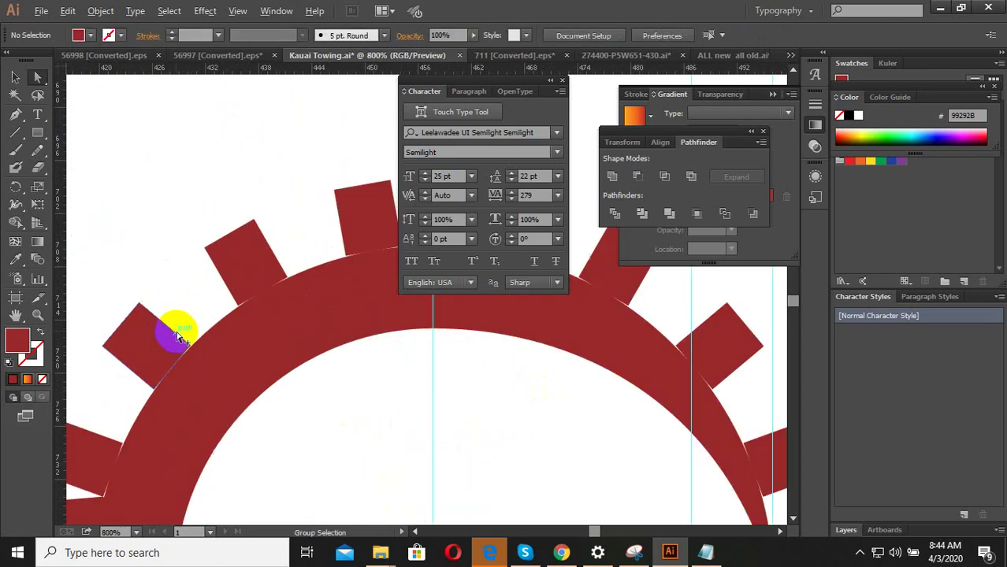
pyautogui.scroll(2, 175, 391)
pyautogui.scroll(-1, 182, 387)
pyautogui.scroll(-1, 274, 397)
pyautogui.scroll(-1, 278, 394)
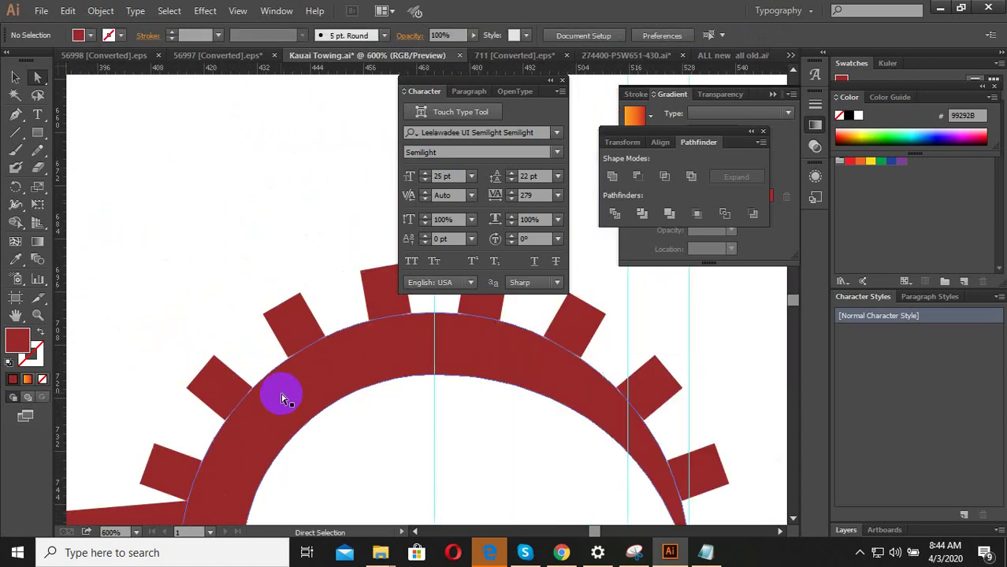
pyautogui.scroll(-2, 304, 337)
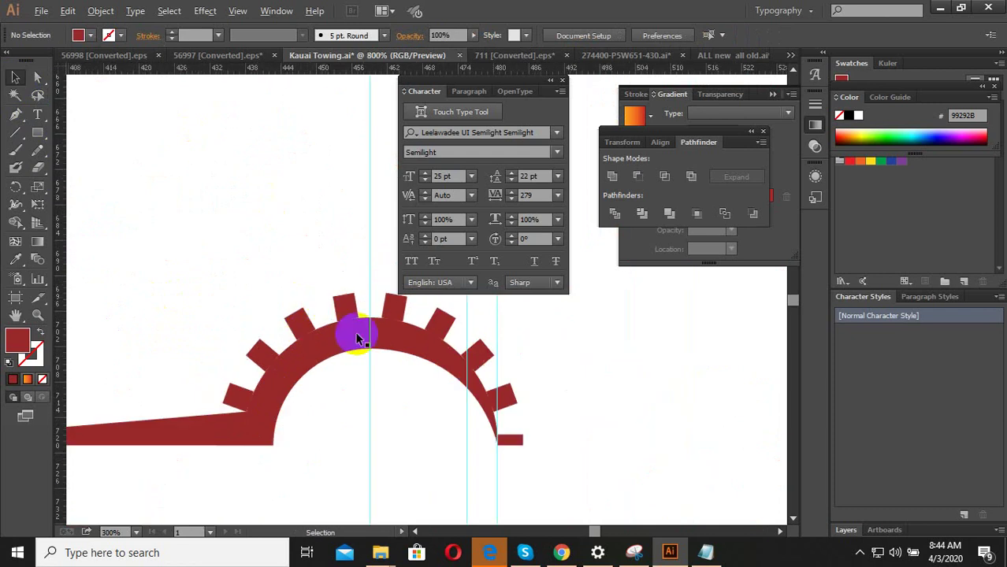
pyautogui.scroll(1, 342, 337)
pyautogui.scroll(2, 286, 481)
pyautogui.scroll(1, 303, 359)
pyautogui.moveTo(287, 427)
pyautogui.mouseDown()
pyautogui.moveTo(373, 440)
pyautogui.moveTo(326, 422)
pyautogui.mouseUp()
pyautogui.scroll(2, 288, 426)
pyautogui.scroll(-2, 258, 460)
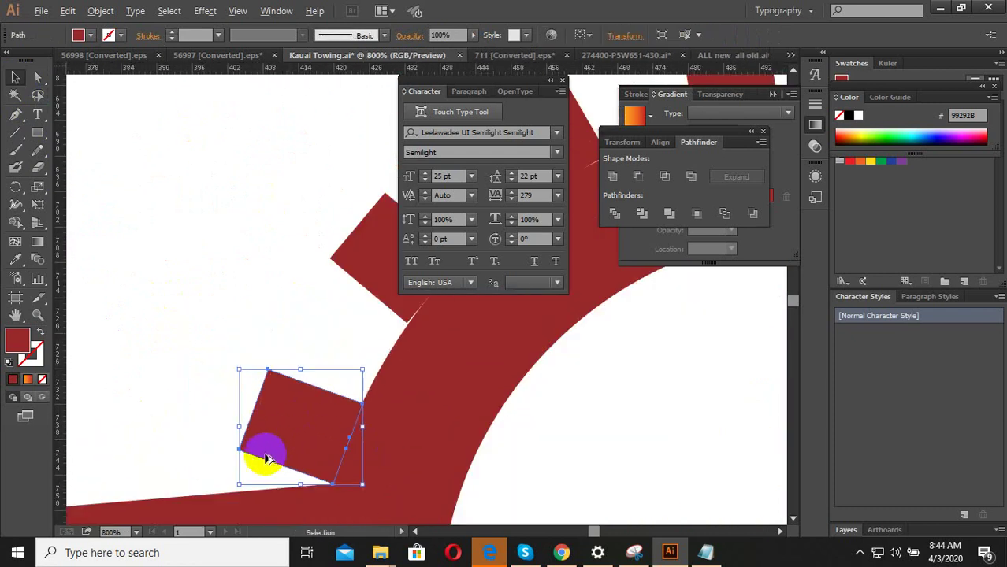
pyautogui.scroll(-1, 352, 298)
pyautogui.moveTo(309, 464); pyautogui.dragTo(356, 386)
pyautogui.scroll(1, 356, 386)
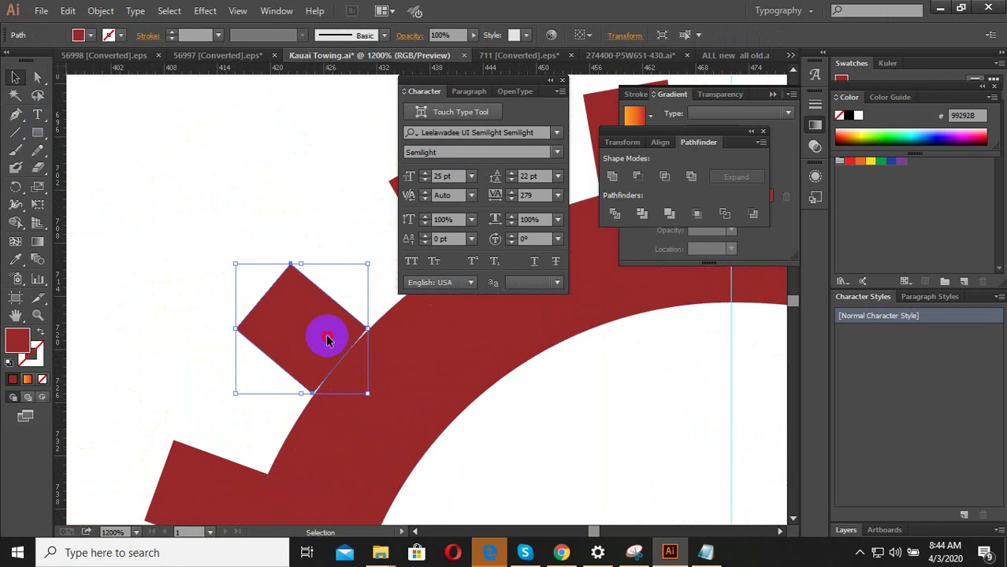
pyautogui.moveTo(327, 339); pyautogui.dragTo(326, 337)
pyautogui.scroll(-2, 224, 430)
# Rotate the upper-left tooth to follow the rim's curve, then select the whole gear arch
pyautogui.moveTo(371, 293); pyautogui.dragTo(334, 322)
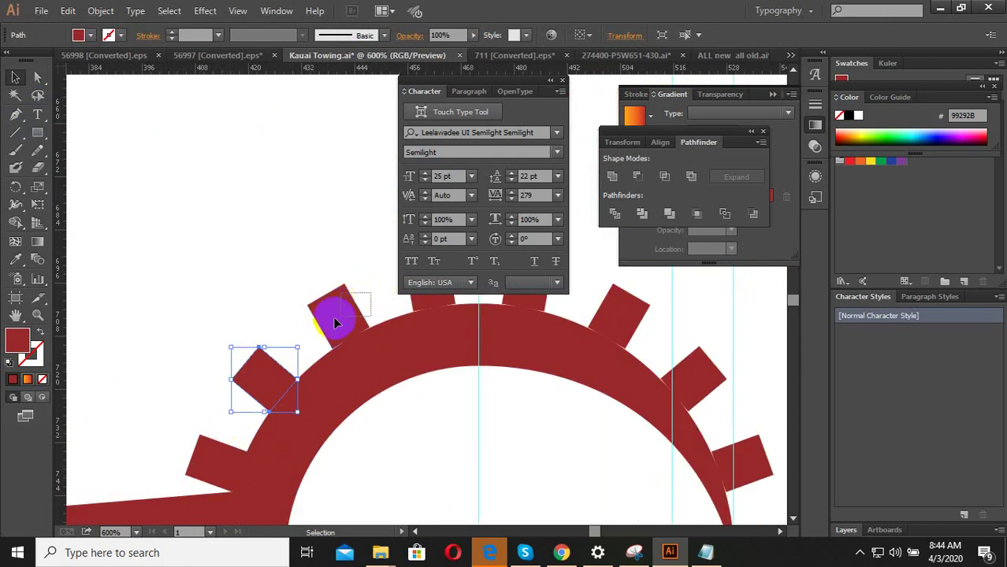
pyautogui.scroll(1, 334, 322)
pyautogui.hotkey('ctrl', 'shift', 'a')
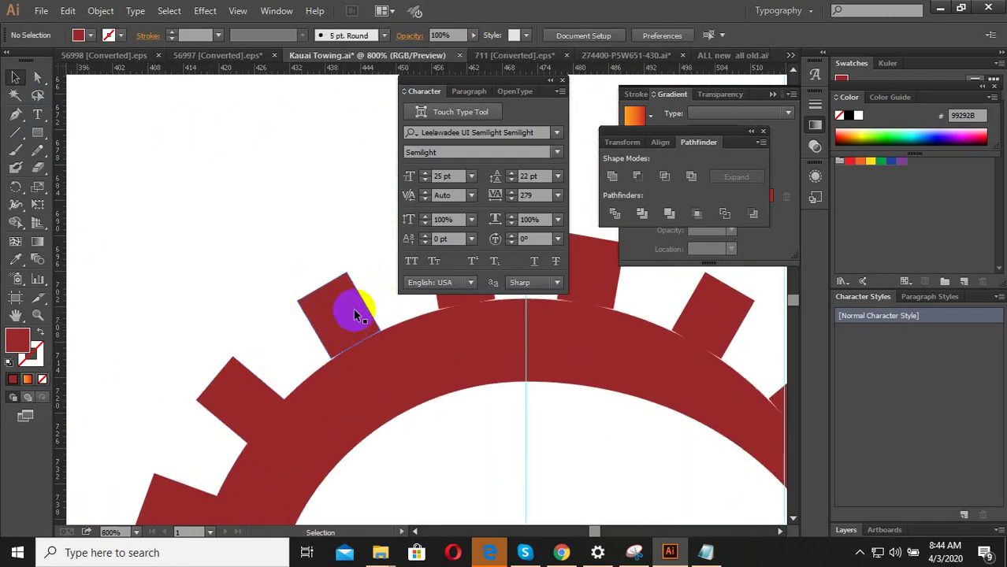
pyautogui.click(357, 325)
pyautogui.moveTo(360, 329); pyautogui.dragTo(359, 330)
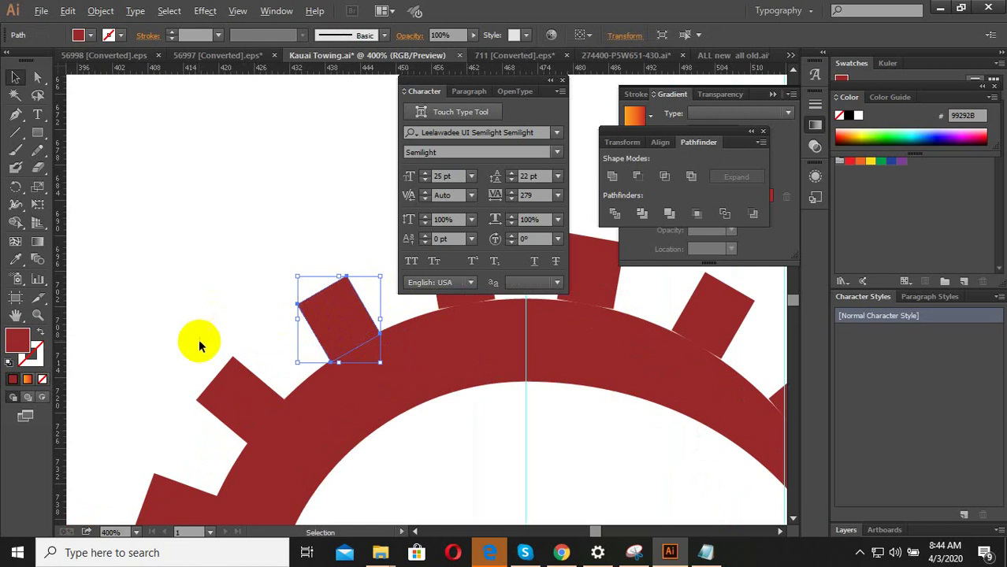
pyautogui.scroll(-3, 321, 299)
pyautogui.scroll(2, 337, 252)
pyautogui.scroll(2, 311, 319)
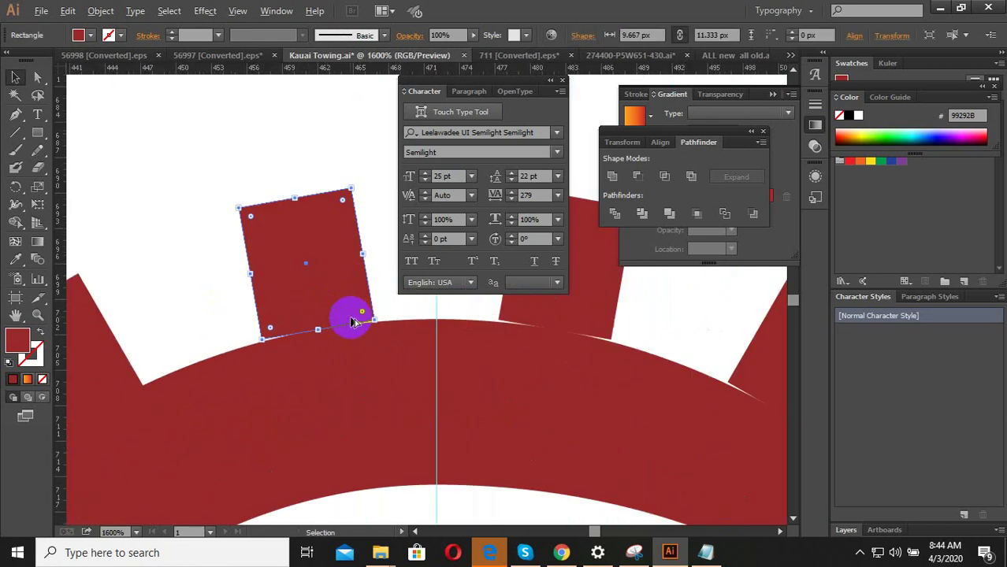
pyautogui.scroll(1, 353, 322)
pyautogui.scroll(-2, 229, 339)
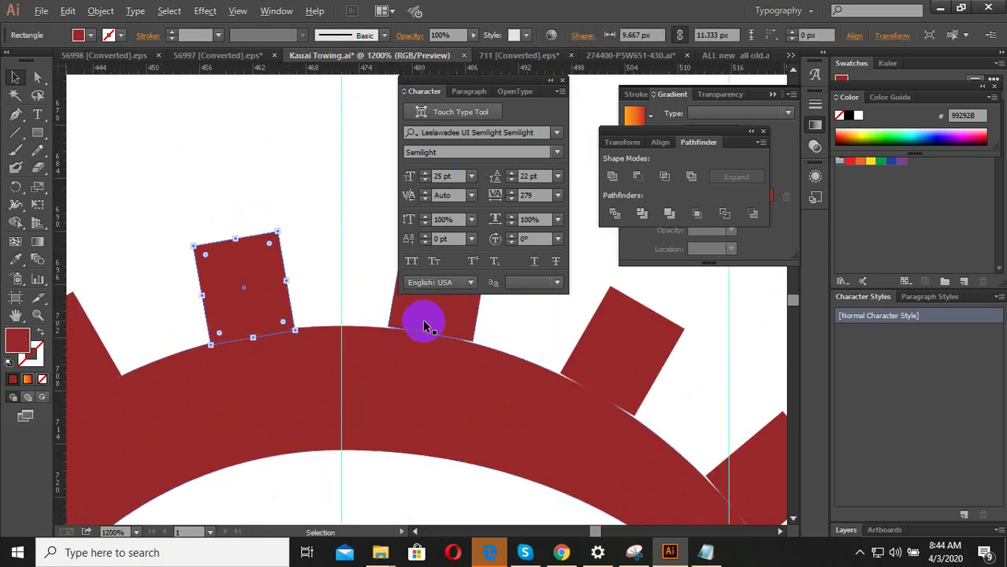
pyautogui.scroll(2, 441, 320)
pyautogui.click(315, 301)
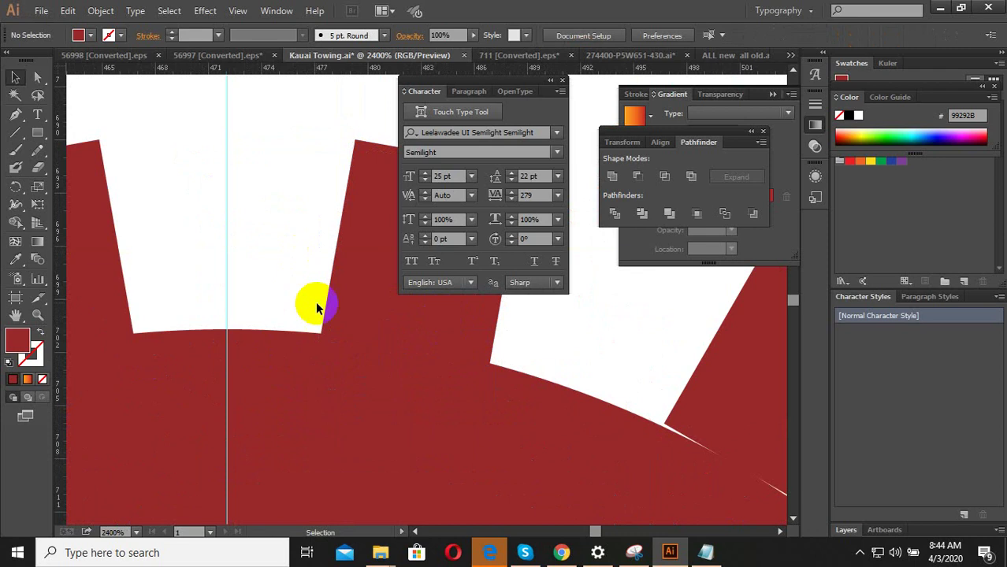
pyautogui.scroll(-3, 352, 381)
pyautogui.click(354, 387)
pyautogui.scroll(-2, 272, 395)
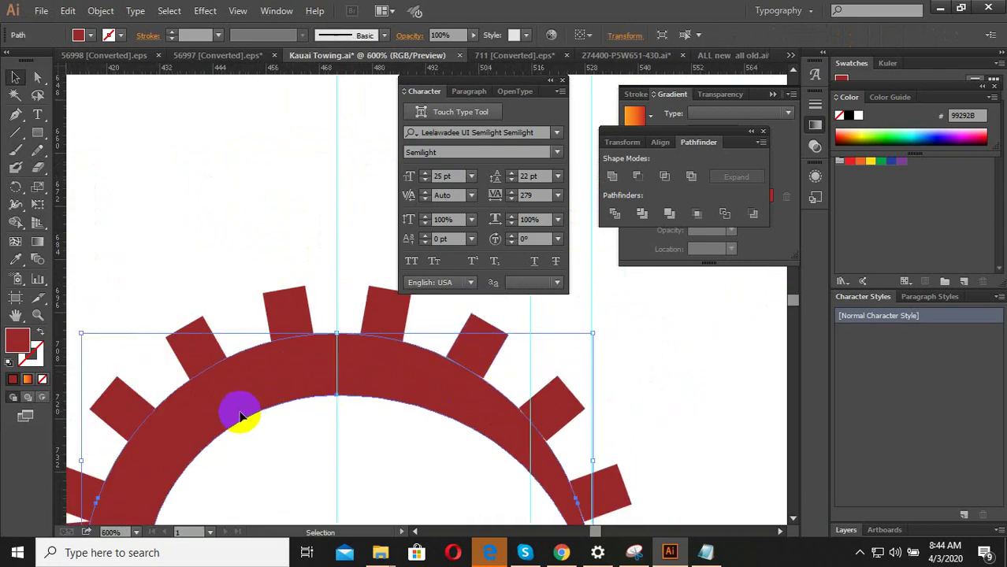
pyautogui.scroll(-1, 365, 409)
# Apply a 1 px Offset Path to the red half-gear arc, with Preview on
pyautogui.click(101, 10)
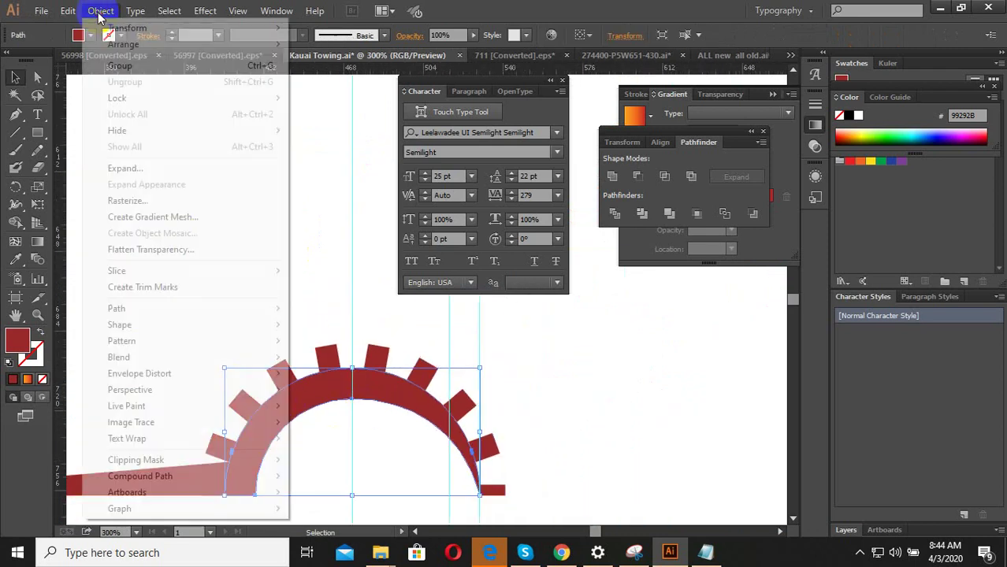
pyautogui.moveTo(154, 308)
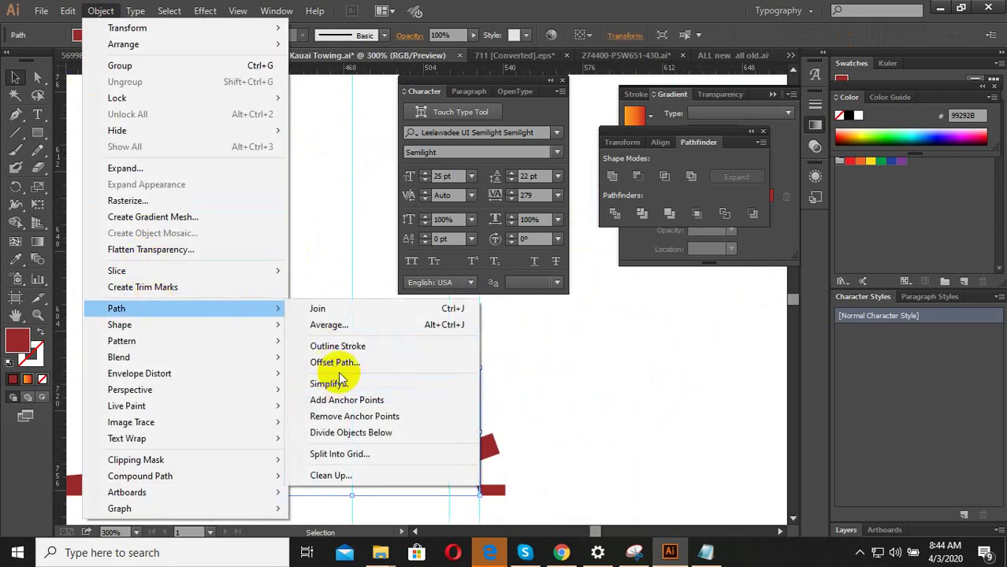
pyautogui.click(382, 362)
pyautogui.click(652, 322)
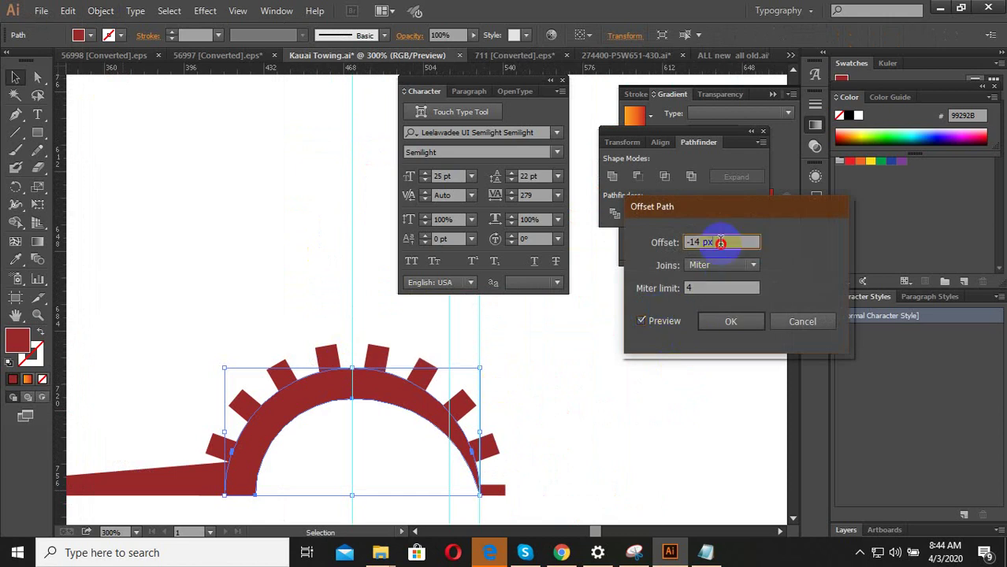
pyautogui.write('1')
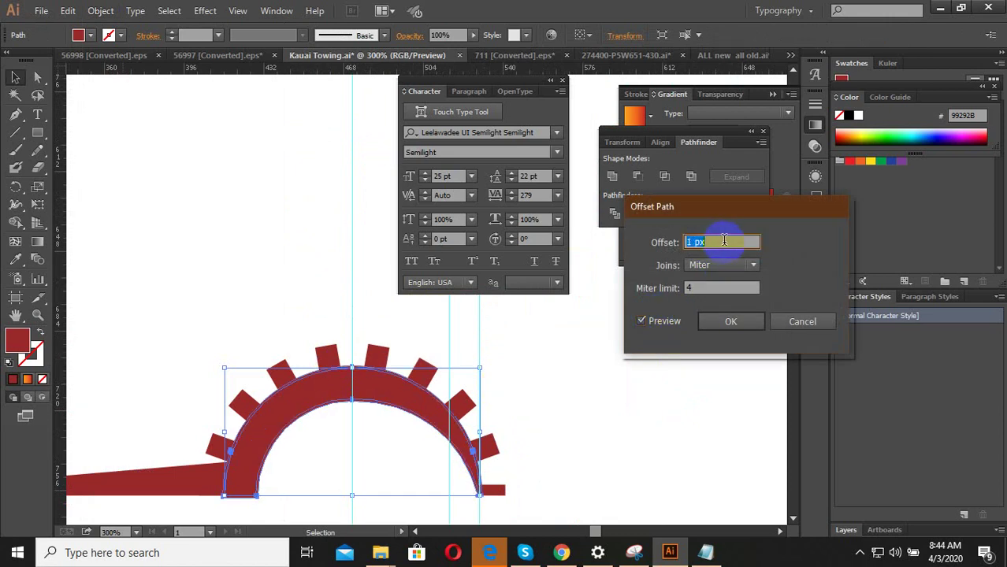
pyautogui.click(731, 321)
pyautogui.click(405, 457)
# Nudge the small end piece at the arch's left base down-right to line up with the bar
pyautogui.scroll(2, 404, 456)
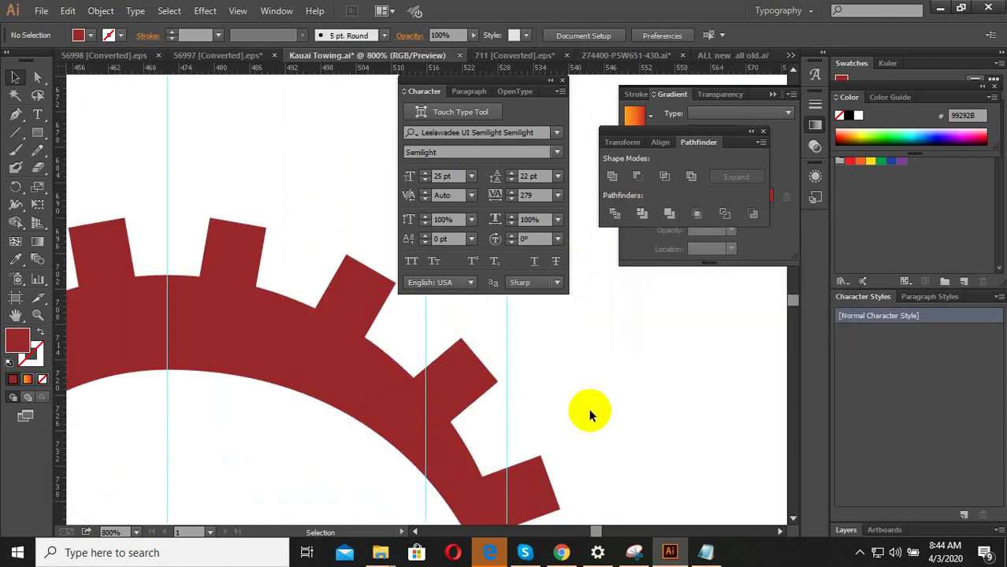
pyautogui.scroll(2, 439, 404)
pyautogui.scroll(-2, 439, 407)
pyautogui.scroll(-3, 356, 355)
pyautogui.scroll(-1, 479, 359)
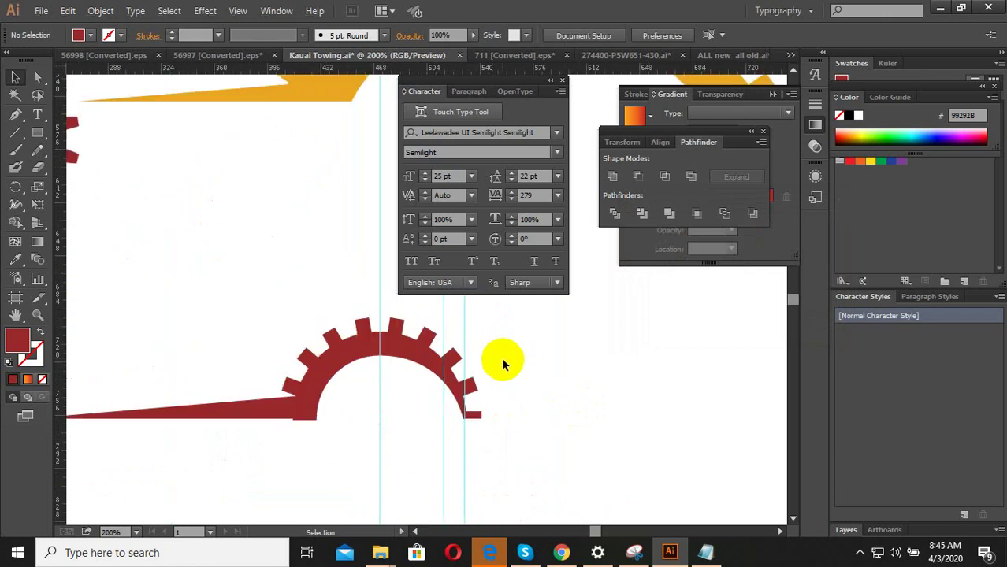
pyautogui.scroll(1, 468, 404)
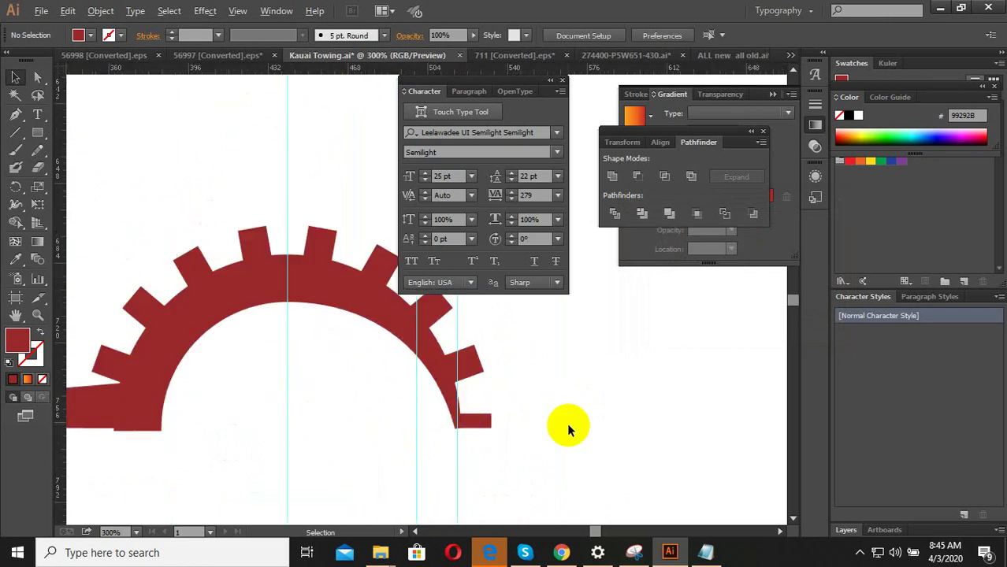
pyautogui.scroll(-1, 186, 412)
pyautogui.click(234, 426)
pyautogui.scroll(2, 234, 425)
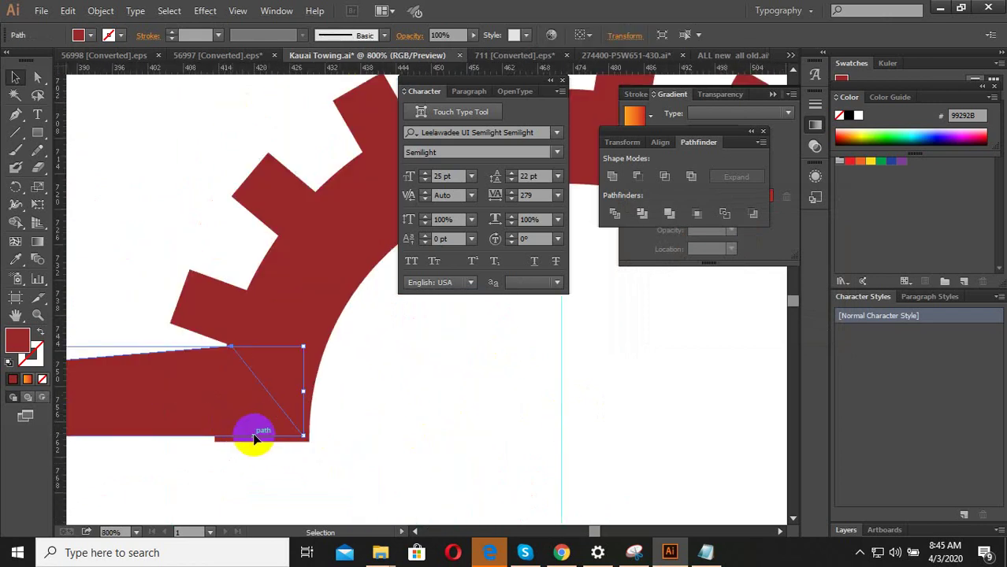
pyautogui.scroll(3, 279, 424)
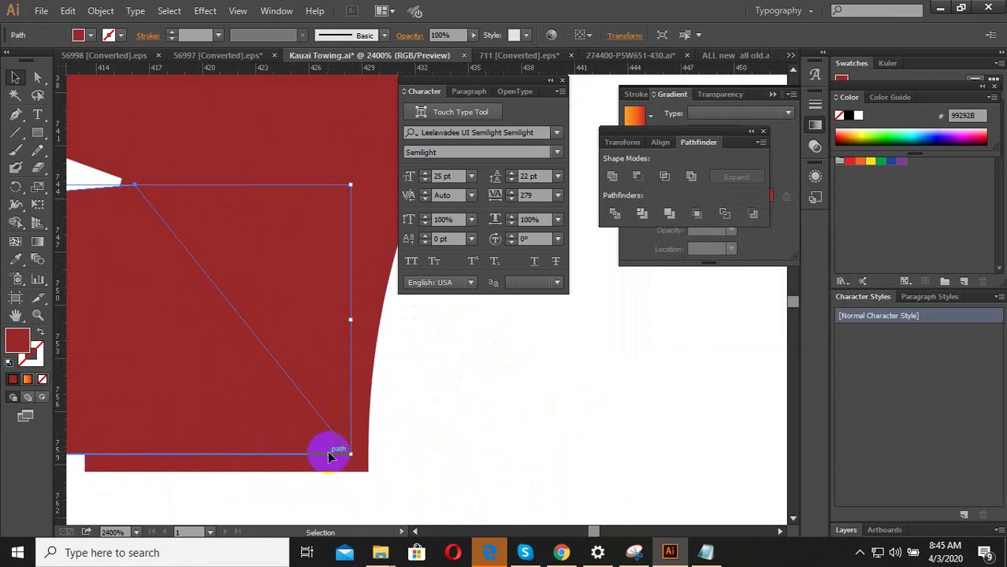
pyautogui.moveTo(330, 456)
pyautogui.mouseDown()
pyautogui.moveTo(344, 471)
pyautogui.moveTo(354, 461)
pyautogui.mouseUp()
pyautogui.click(456, 445)
# Select the gear arch to check the alignment, then deselect it
pyautogui.scroll(-5, 333, 434)
pyautogui.scroll(-2, 370, 455)
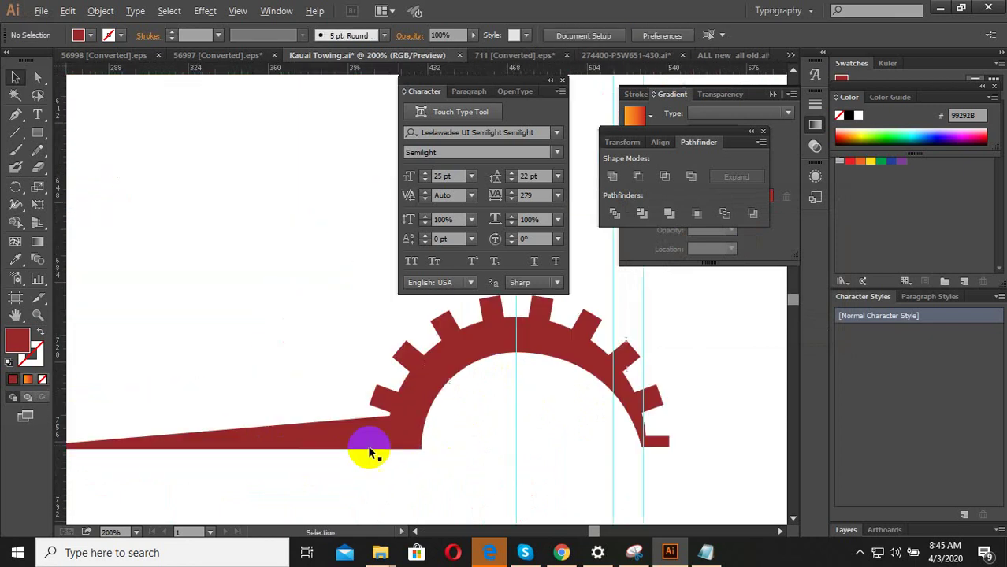
pyautogui.scroll(-1, 370, 454)
pyautogui.scroll(2, 614, 442)
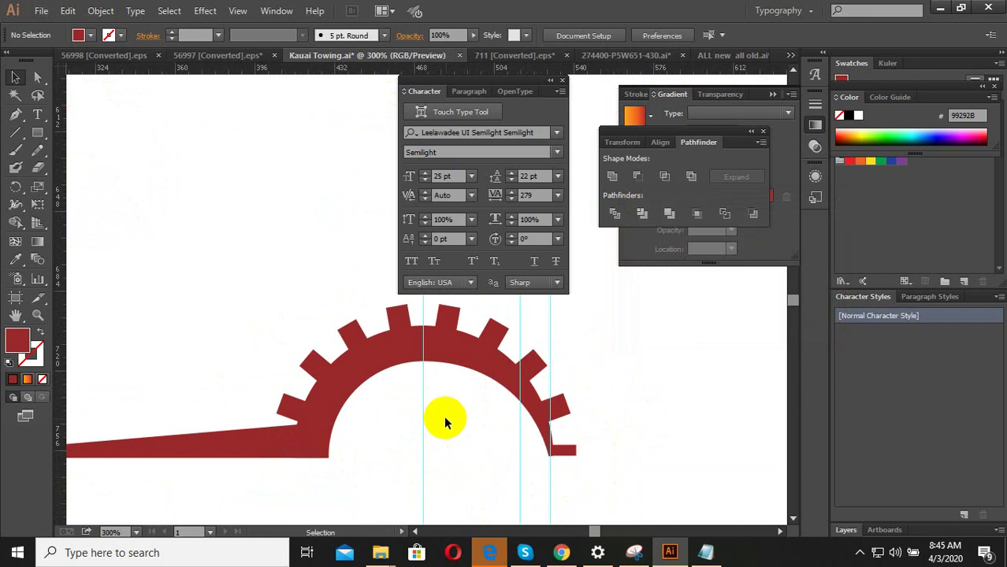
pyautogui.click(443, 341)
pyautogui.scroll(1, 434, 364)
pyautogui.scroll(1, 390, 370)
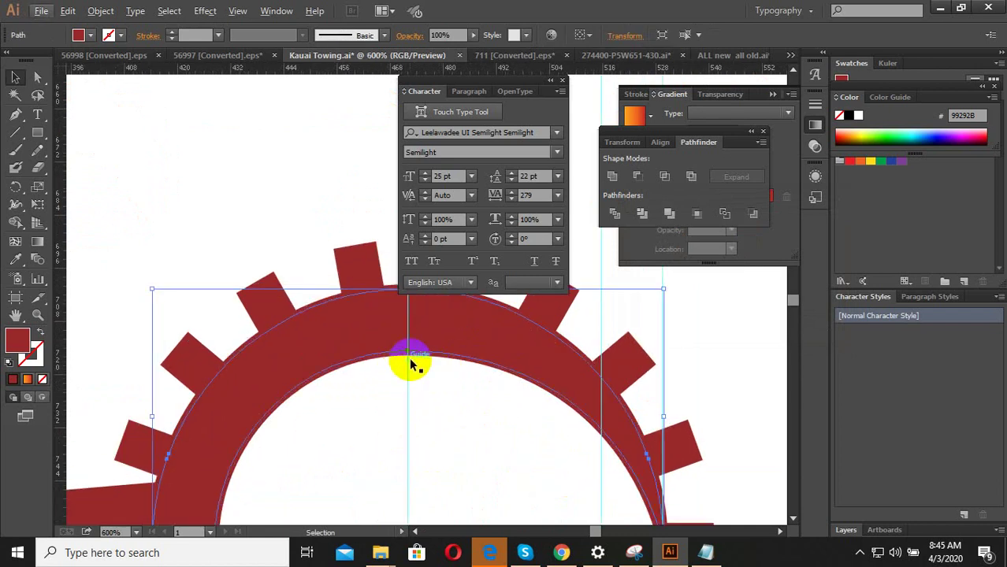
pyautogui.click(411, 364)
pyautogui.scroll(-2, 556, 379)
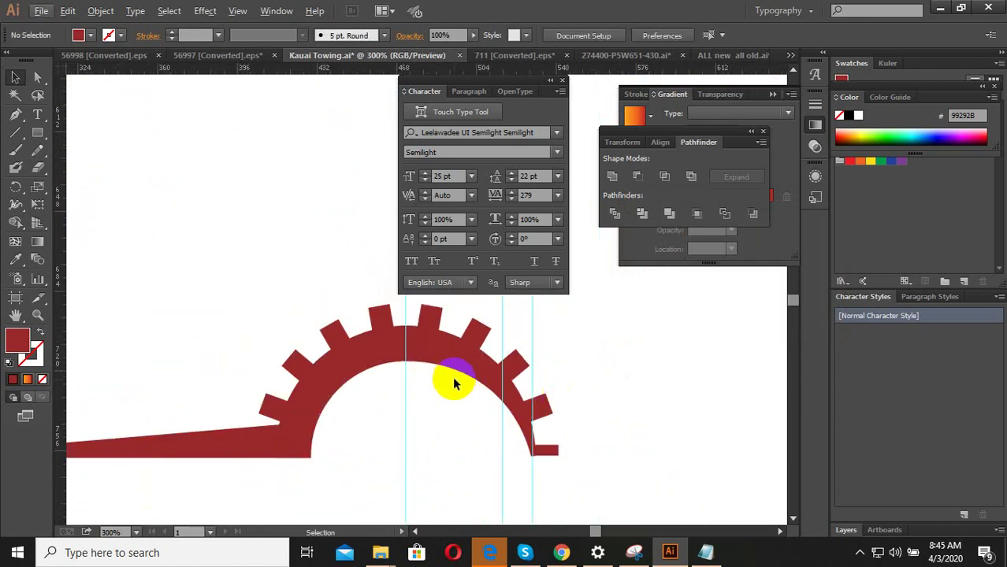
# Draw a closed thin crescent path with the Pen tool inside the gear's right inner arc
pyautogui.click(31, 175)
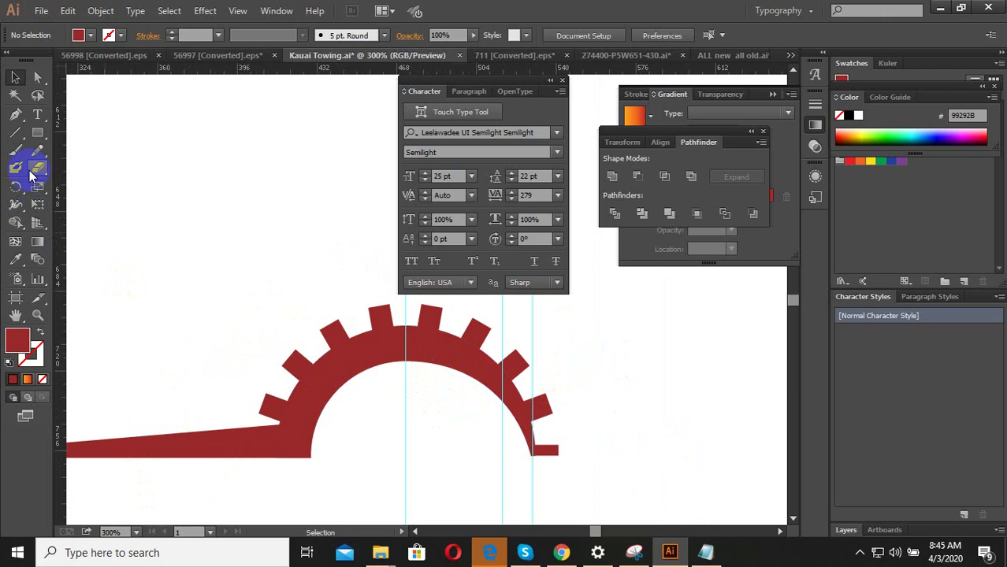
pyautogui.scroll(1, 437, 400)
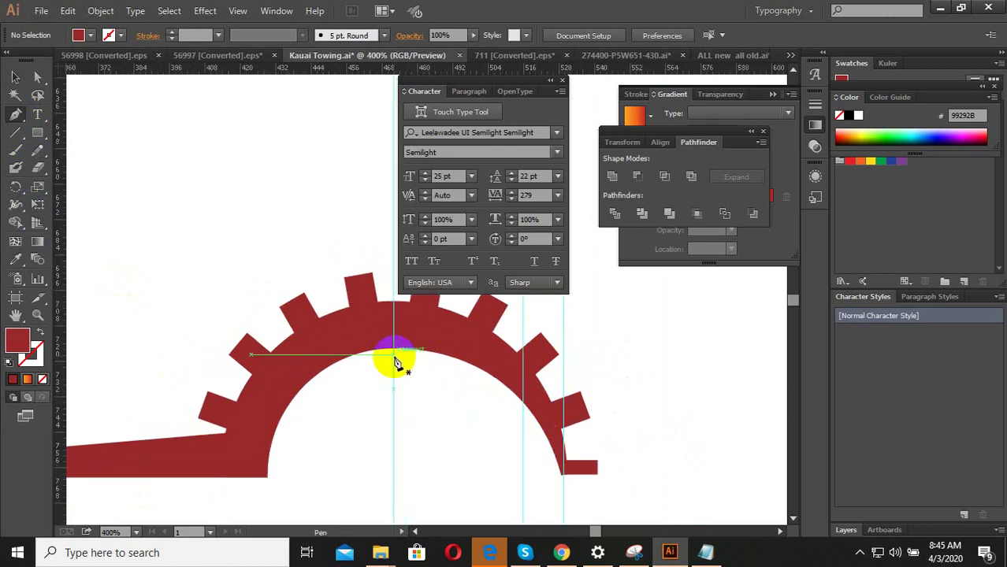
pyautogui.click(396, 362)
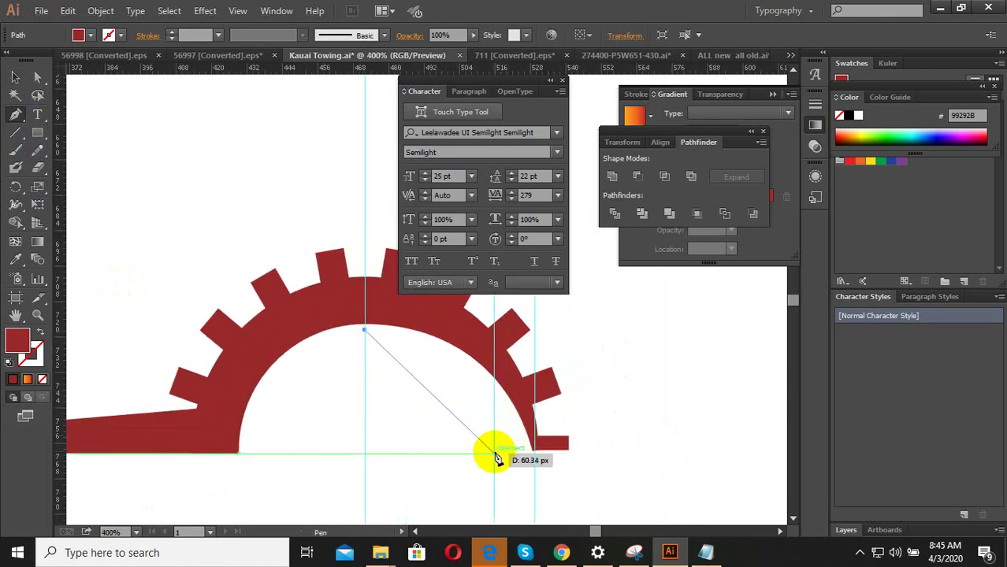
pyautogui.moveTo(496, 457); pyautogui.dragTo(297, 504)
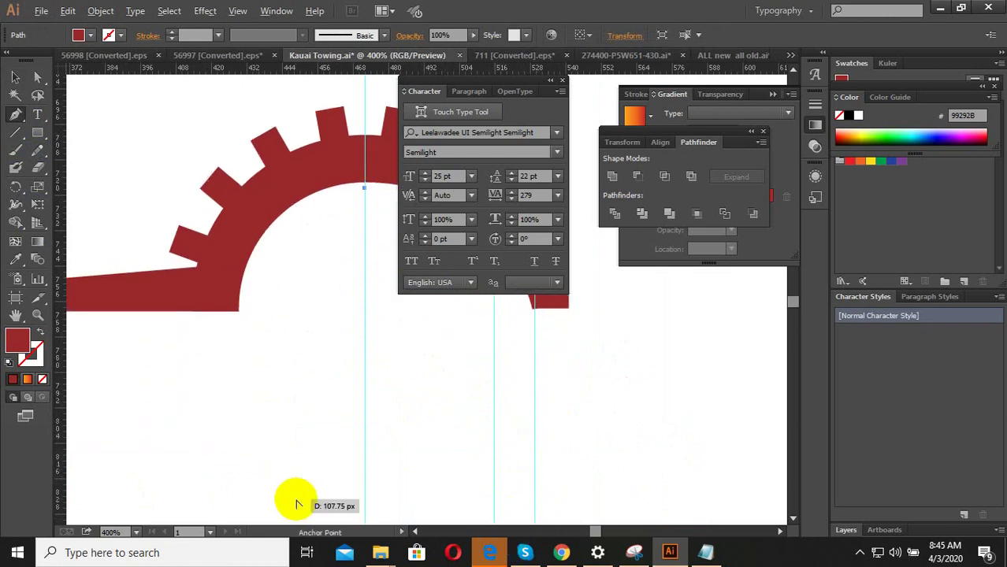
pyautogui.scroll(-3, 370, 457)
pyautogui.scroll(2, 433, 411)
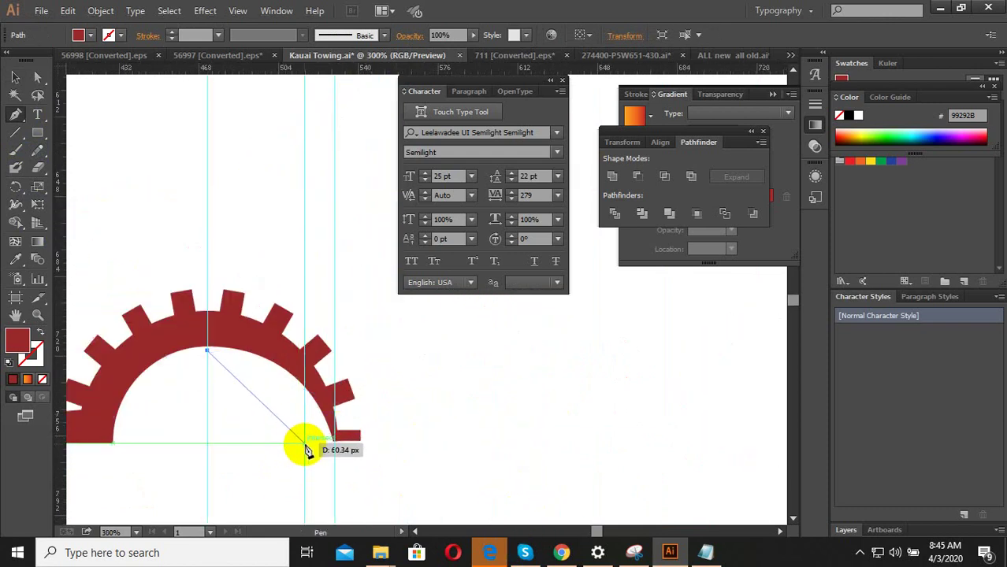
pyautogui.moveTo(305, 443)
pyautogui.mouseDown()
pyautogui.moveTo(304, 502)
pyautogui.moveTo(319, 417)
pyautogui.mouseUp()
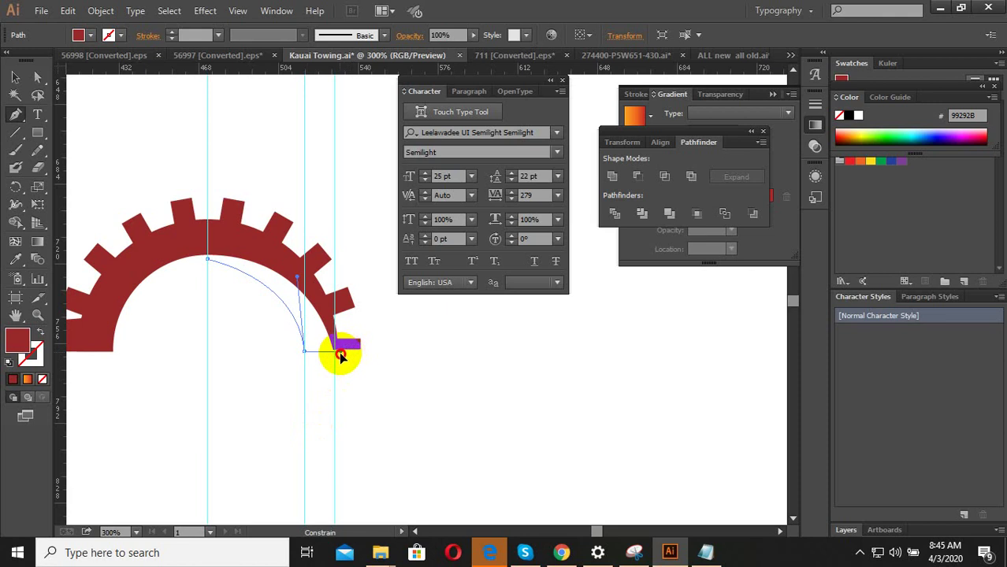
pyautogui.scroll(2, 334, 356)
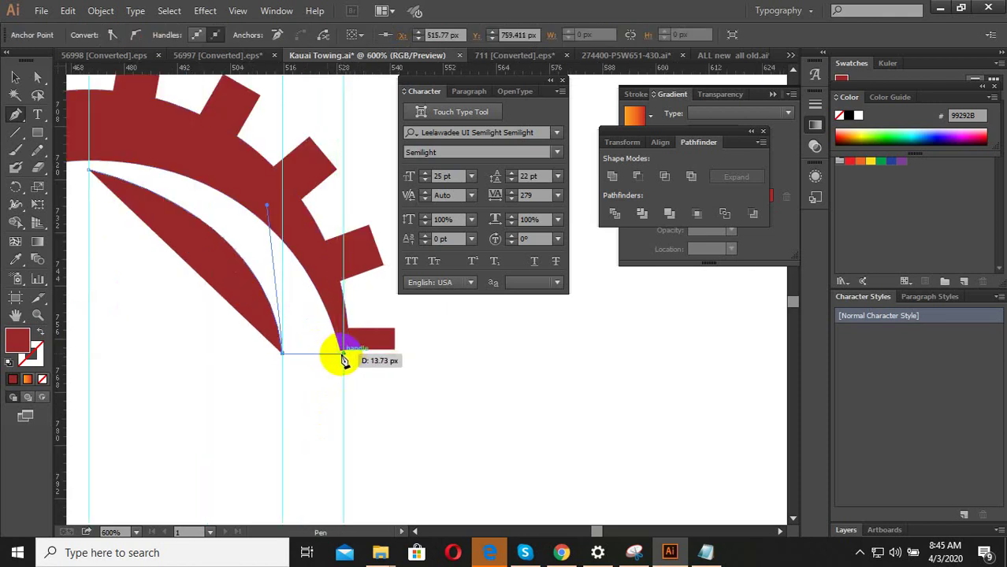
pyautogui.scroll(-1, 337, 355)
pyautogui.scroll(-1, 404, 382)
pyautogui.scroll(1, 417, 373)
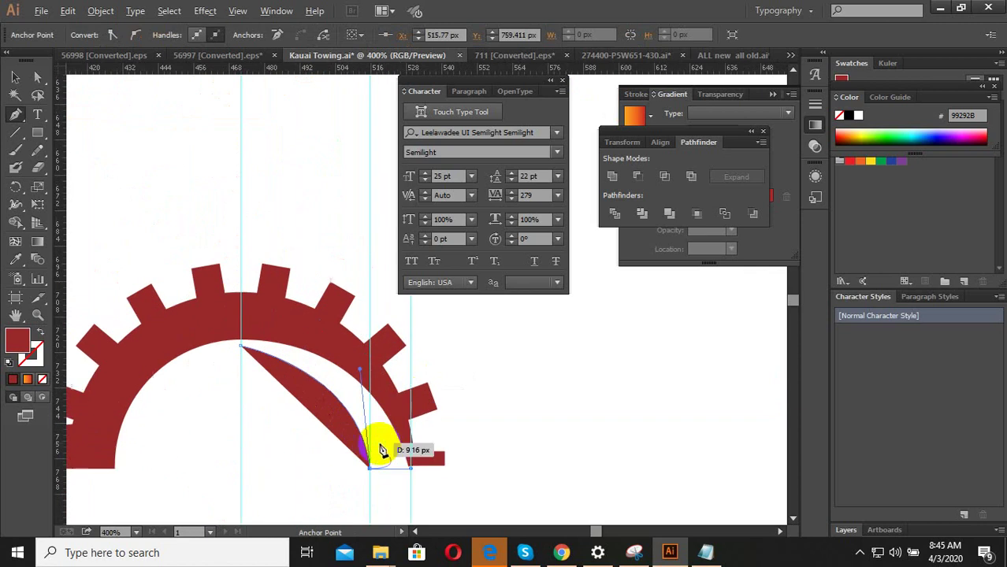
pyautogui.moveTo(381, 450); pyautogui.dragTo(407, 471)
pyautogui.click(408, 467)
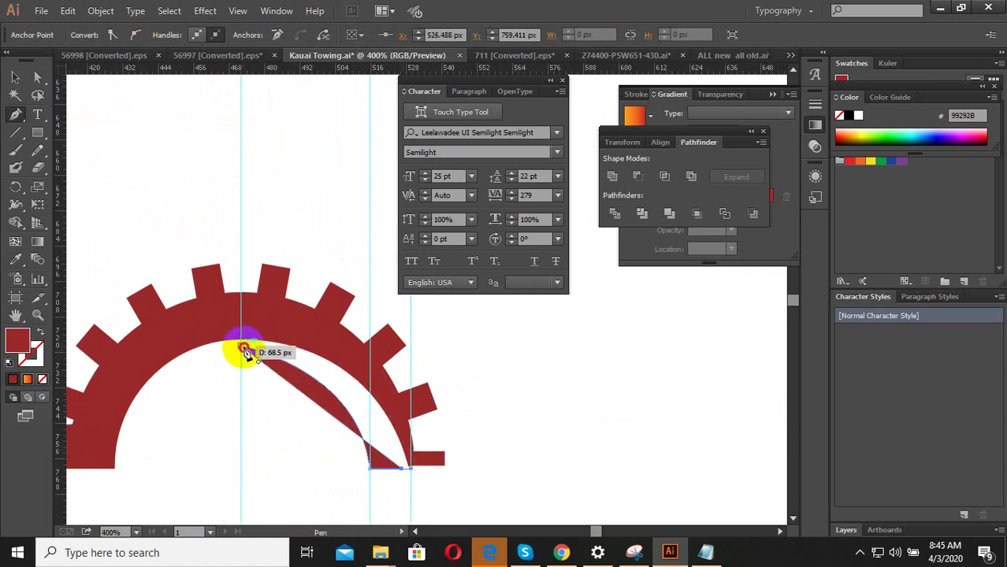
pyautogui.moveTo(244, 350)
pyautogui.mouseDown()
pyautogui.moveTo(262, 334)
pyautogui.moveTo(379, 341)
pyautogui.mouseUp()
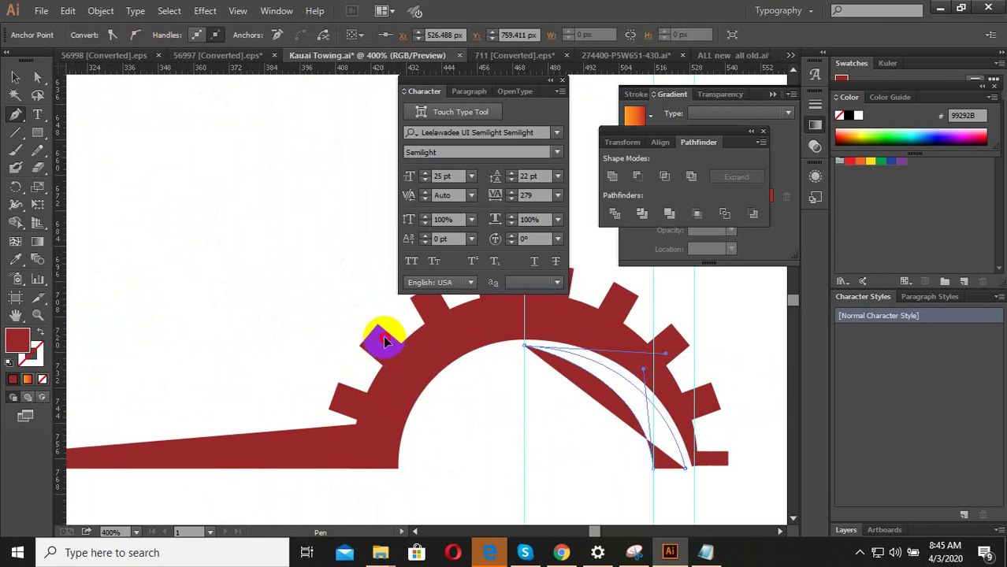
pyautogui.moveTo(395, 351); pyautogui.dragTo(404, 350)
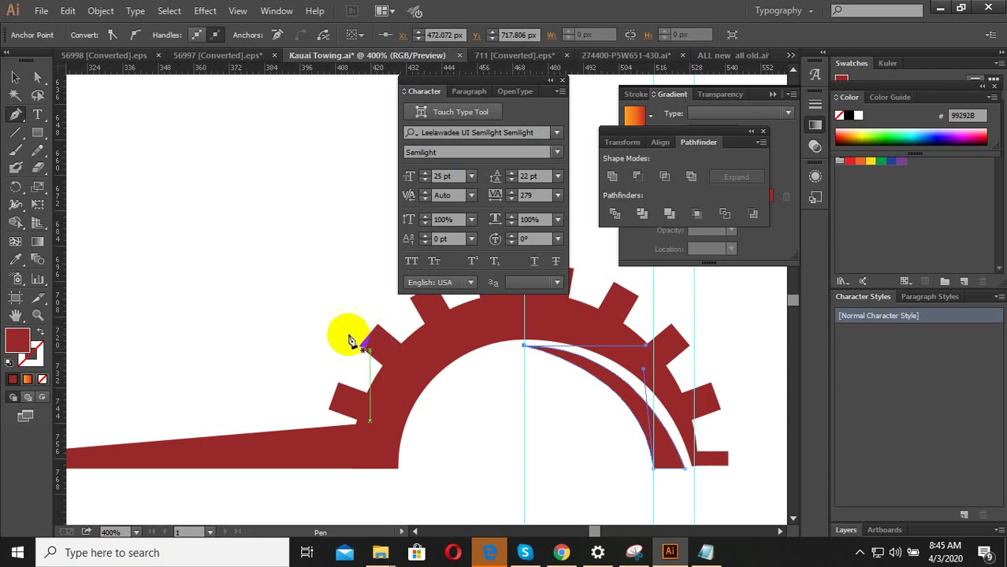
pyautogui.press('ctrl')
# Refine the crescent's top curve with the Direct Selection tool, then deselect it
pyautogui.click(38, 77)
pyautogui.scroll(1, 634, 343)
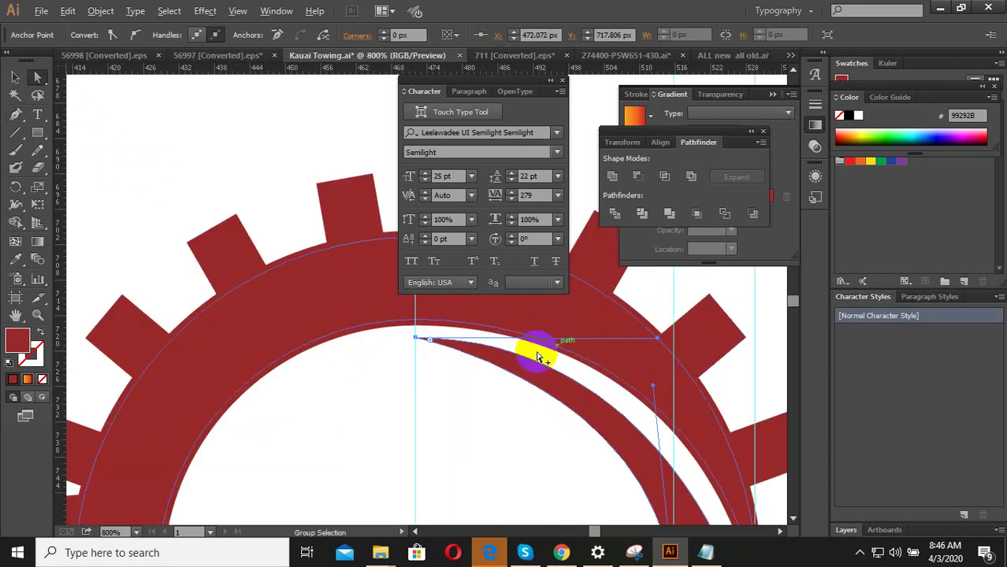
pyautogui.scroll(1, 552, 348)
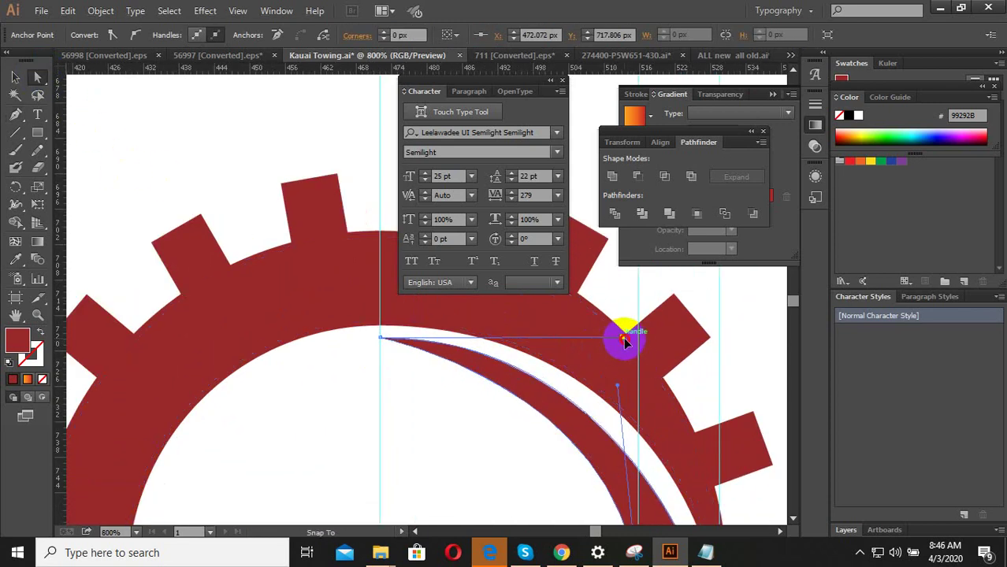
pyautogui.moveTo(623, 340); pyautogui.dragTo(640, 349)
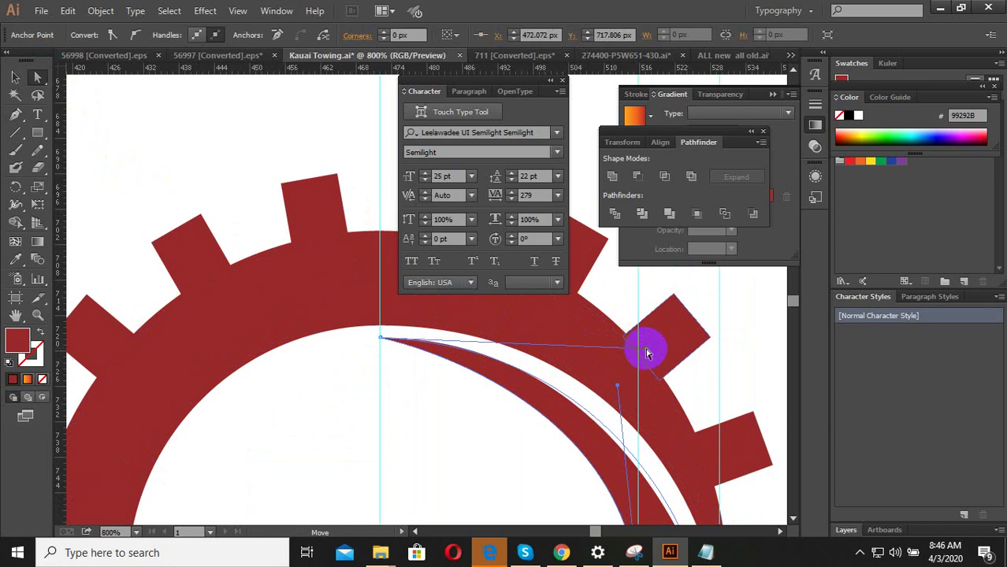
pyautogui.scroll(-2, 646, 352)
pyautogui.moveTo(556, 348); pyautogui.dragTo(738, 441)
# Drag a horizontal guide from the top ruler down to the red half-gear's base
pyautogui.scroll(-1, 381, 404)
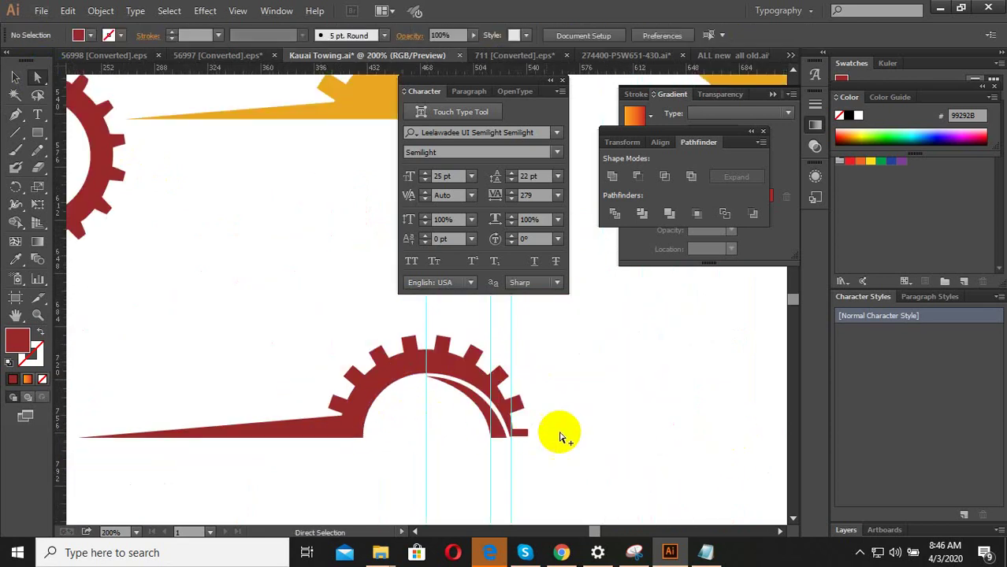
pyautogui.scroll(1, 577, 423)
pyautogui.scroll(-1, 338, 406)
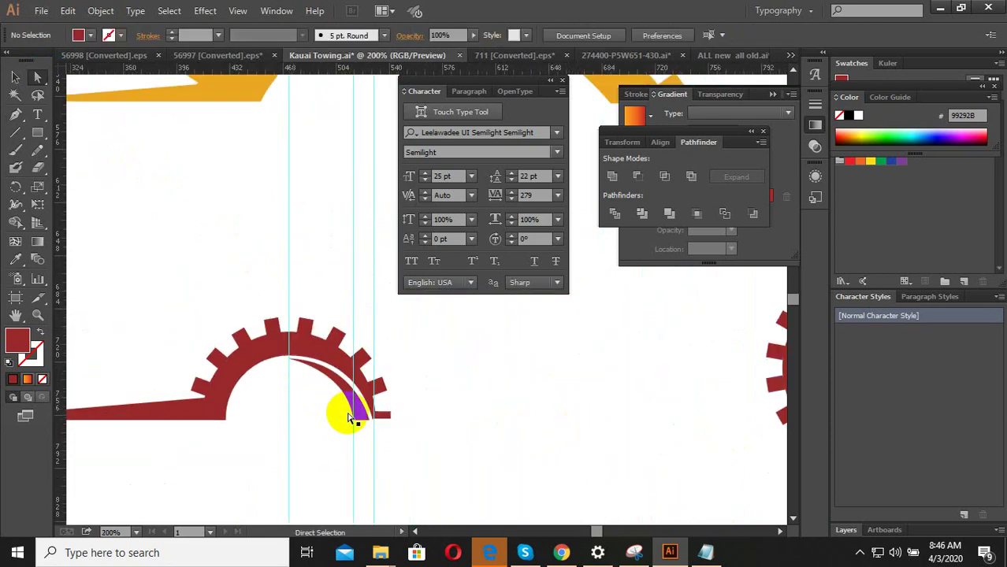
pyautogui.scroll(1, 383, 432)
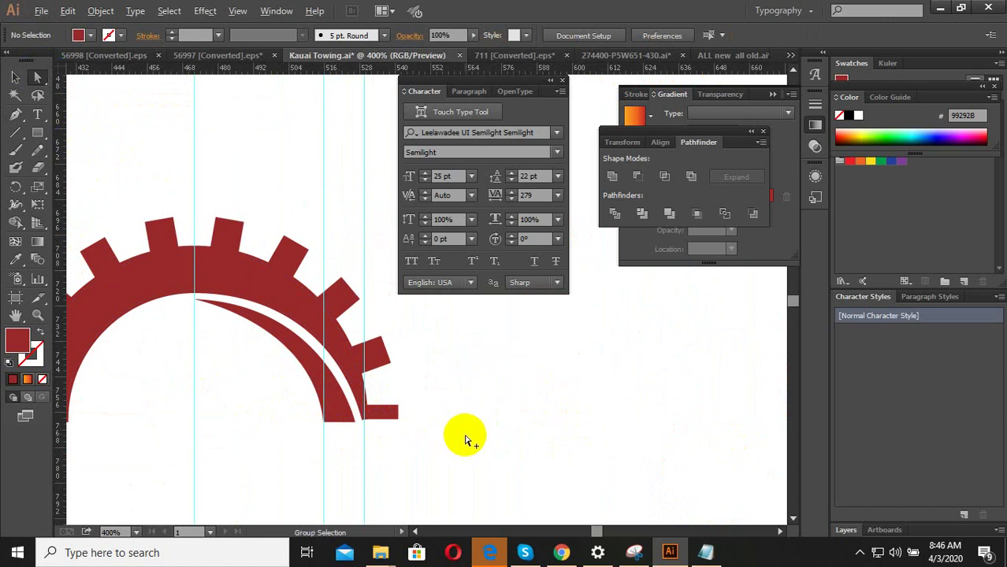
pyautogui.scroll(-1, 463, 436)
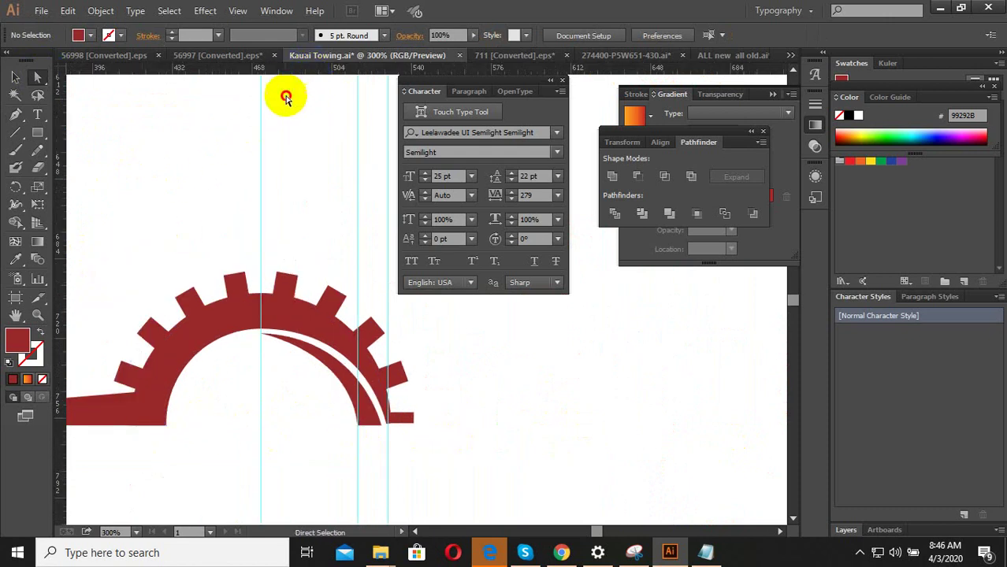
pyautogui.moveTo(286, 97); pyautogui.dragTo(241, 71)
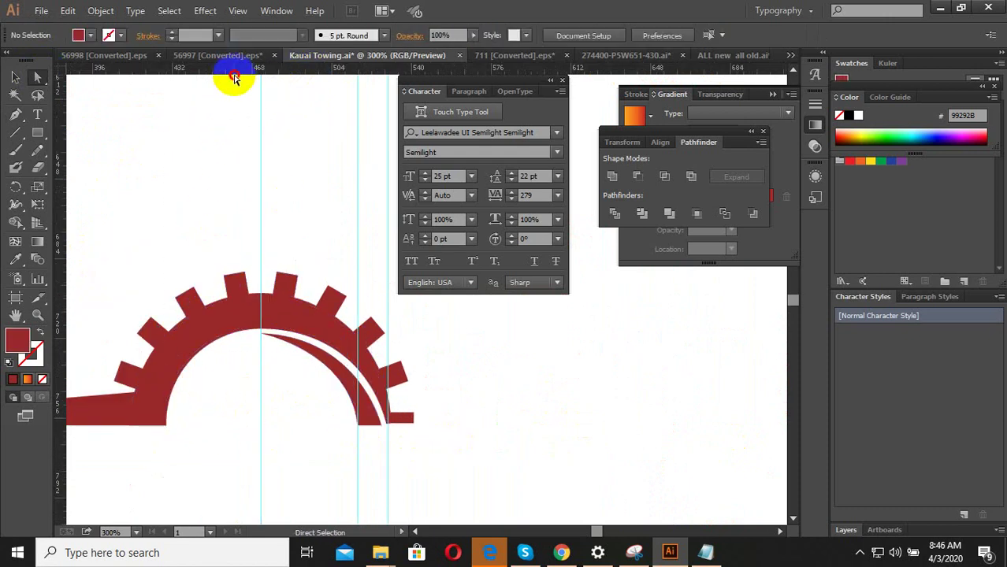
pyautogui.moveTo(197, 71)
pyautogui.mouseDown()
pyautogui.moveTo(135, 381)
pyautogui.moveTo(286, 394)
pyautogui.mouseUp()
pyautogui.scroll(2, 464, 398)
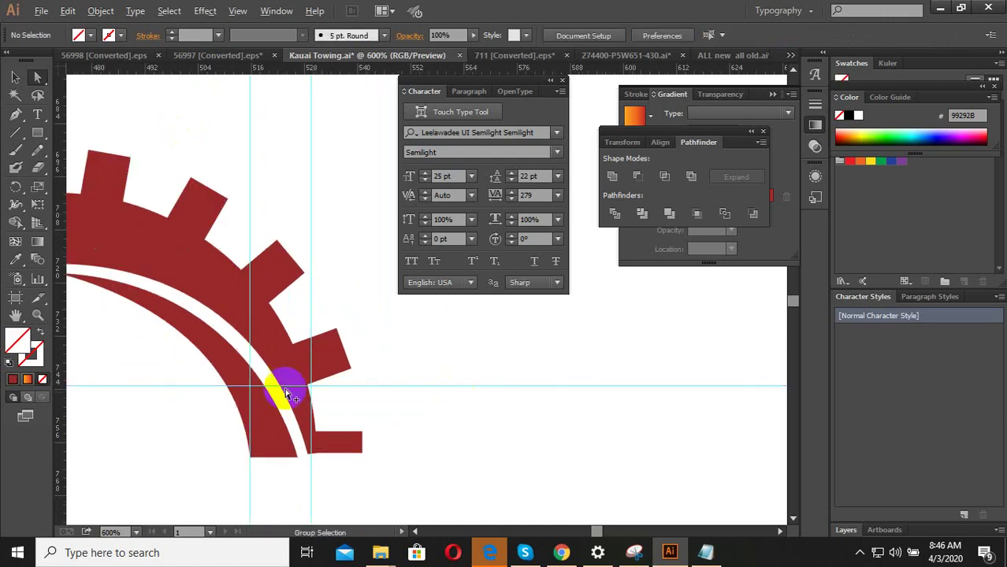
pyautogui.scroll(-2, 286, 394)
pyautogui.scroll(-2, 435, 415)
pyautogui.click(157, 413)
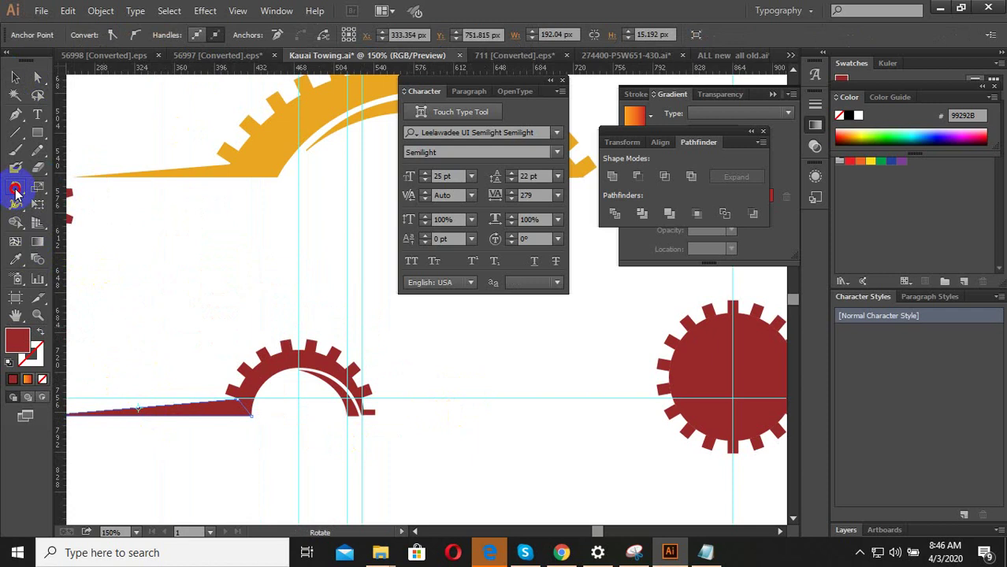
# Reflect a copy of the tapered bar across the vertical axis and drag it right of the gear
pyautogui.doubleClick(16, 191)
pyautogui.click(650, 339)
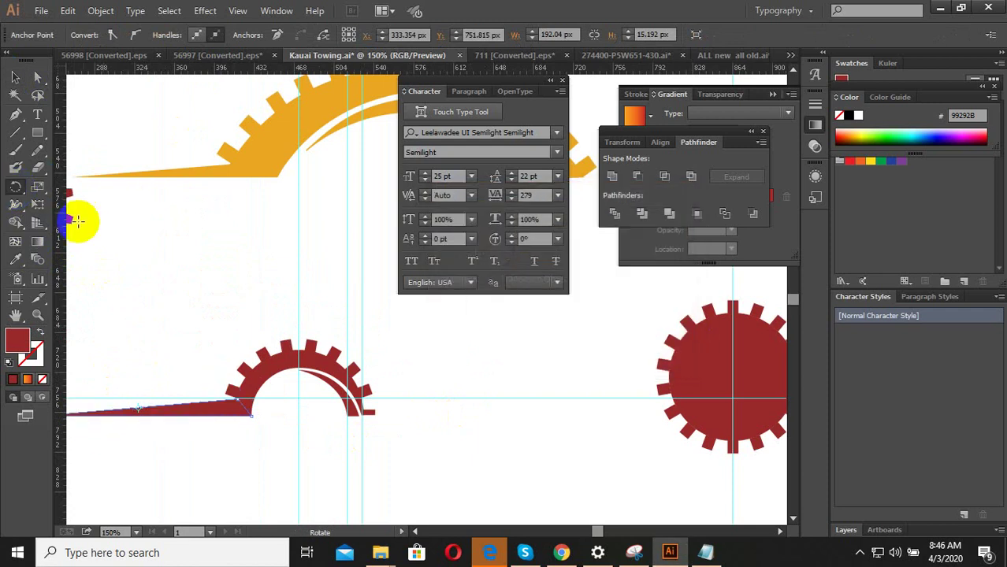
pyautogui.click(186, 411)
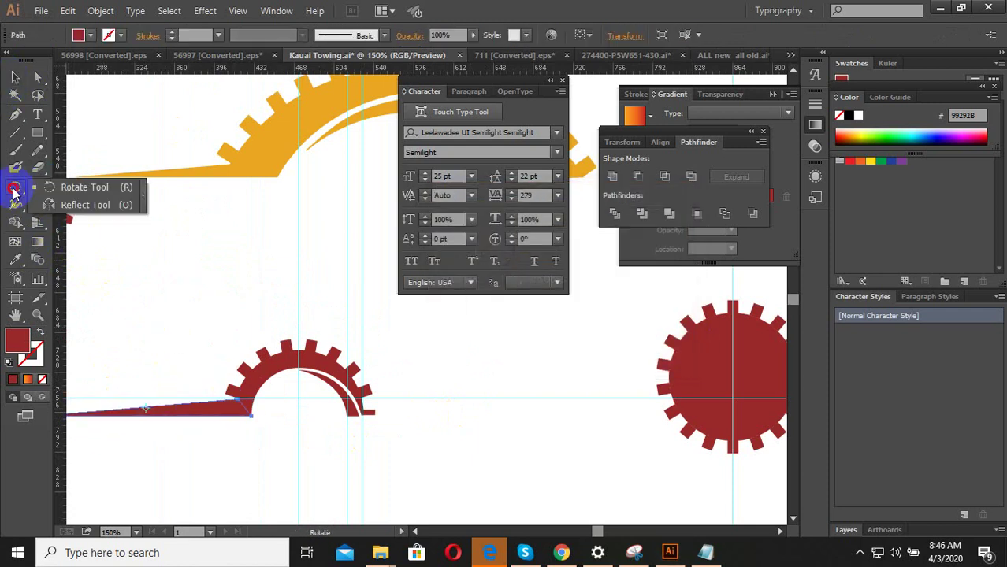
pyautogui.moveTo(13, 193); pyautogui.dragTo(65, 210)
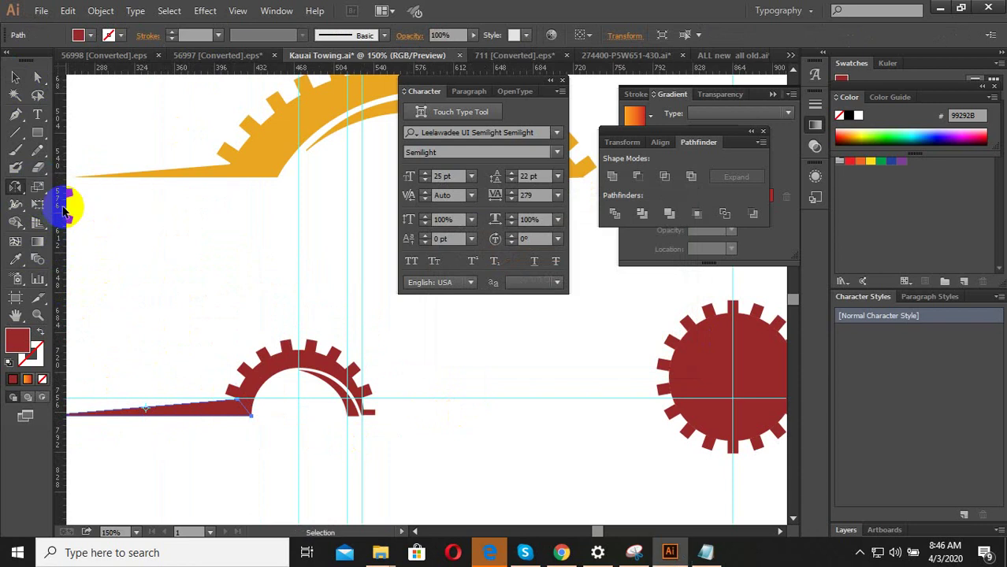
pyautogui.keyDown('alt'); pyautogui.click(236, 374); pyautogui.keyUp('alt')
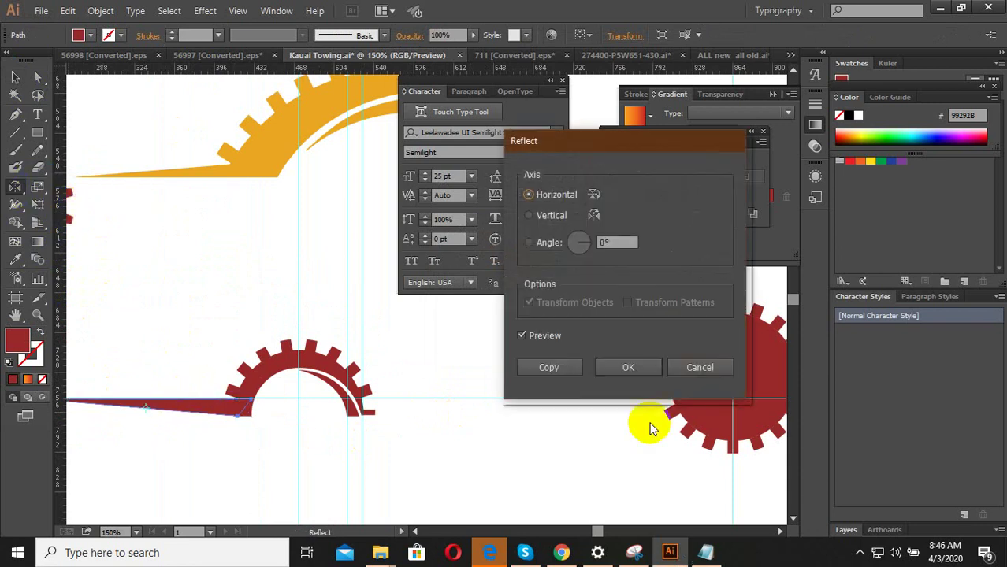
pyautogui.click(541, 273)
pyautogui.click(541, 215)
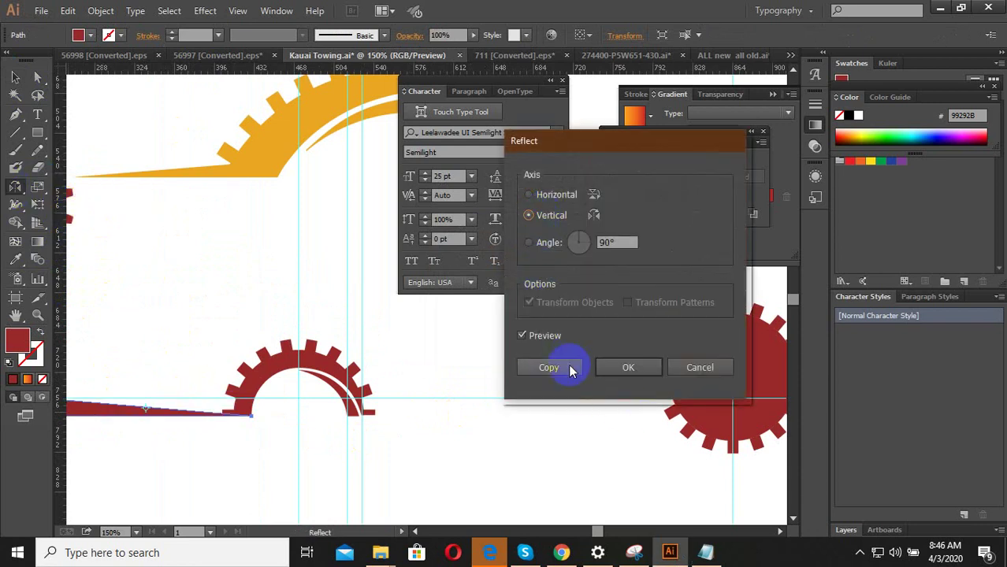
pyautogui.click(549, 368)
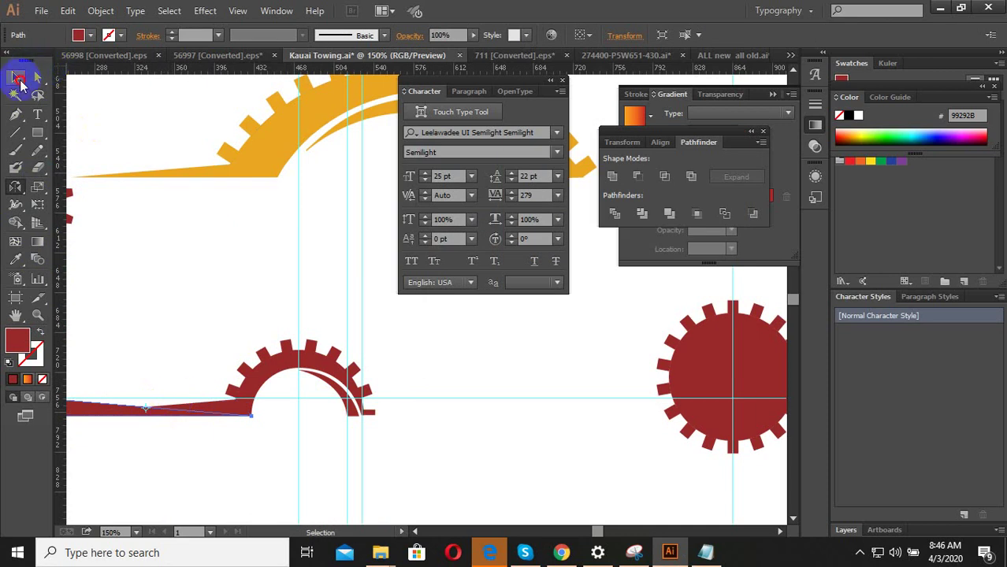
pyautogui.click(18, 79)
pyautogui.moveTo(100, 411); pyautogui.dragTo(441, 434)
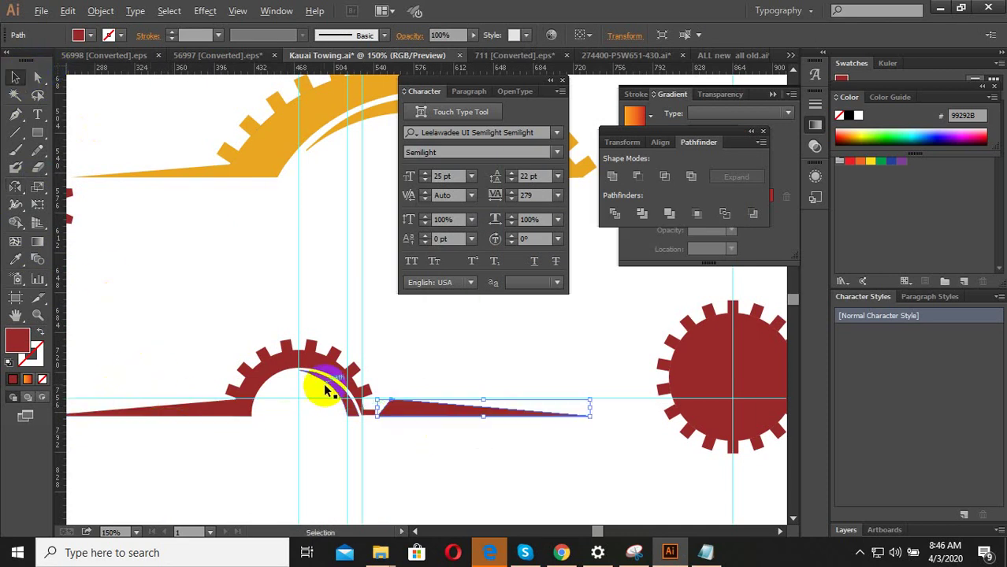
pyautogui.scroll(2, 326, 387)
# Slide the mirrored bar left against the gear, trying and undoing moves of its corner point
pyautogui.moveTo(421, 448); pyautogui.dragTo(337, 449)
pyautogui.scroll(1, 360, 400)
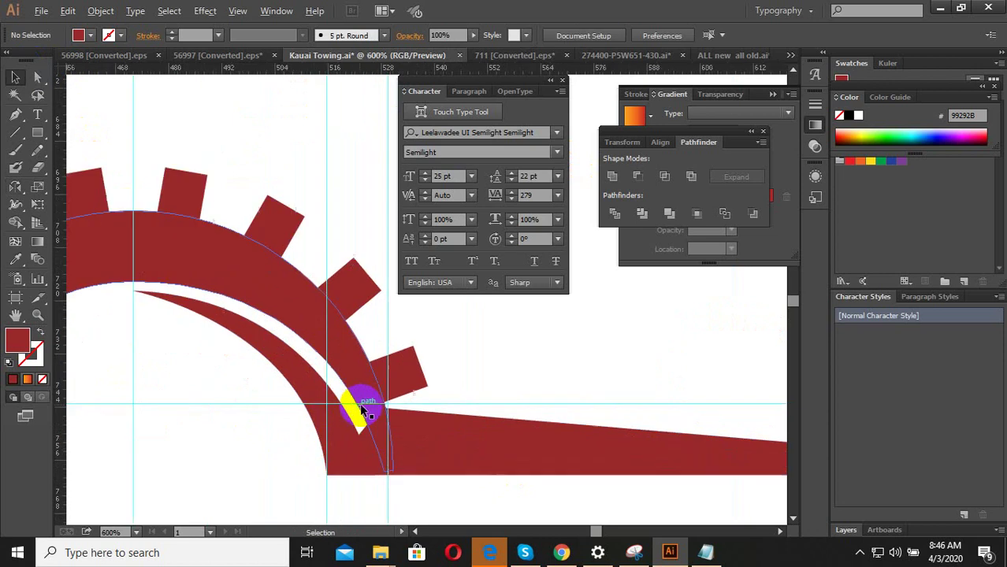
pyautogui.click(37, 77)
pyautogui.scroll(2, 377, 412)
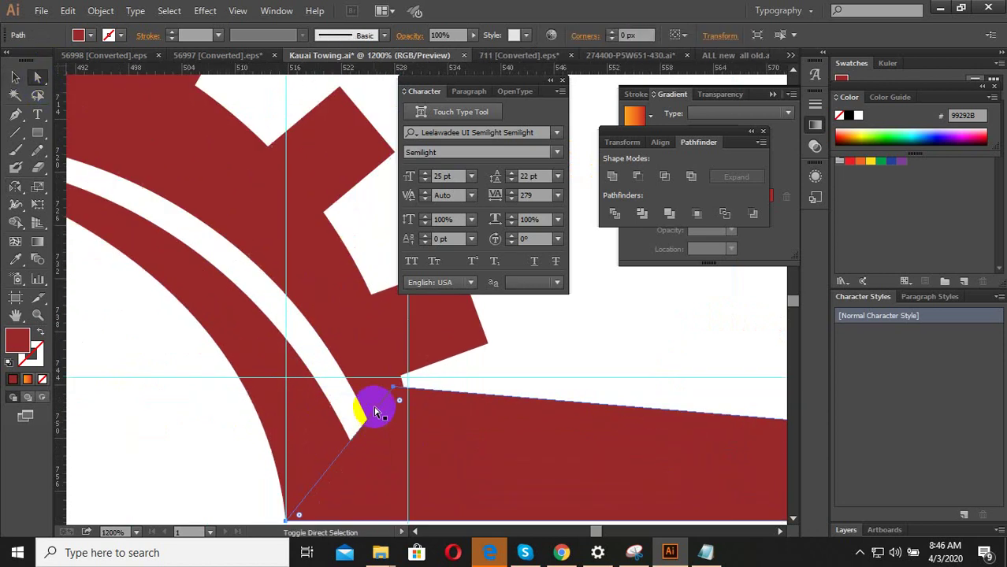
pyautogui.moveTo(392, 389); pyautogui.dragTo(265, 398)
pyautogui.hotkey('ctrl', 'z')
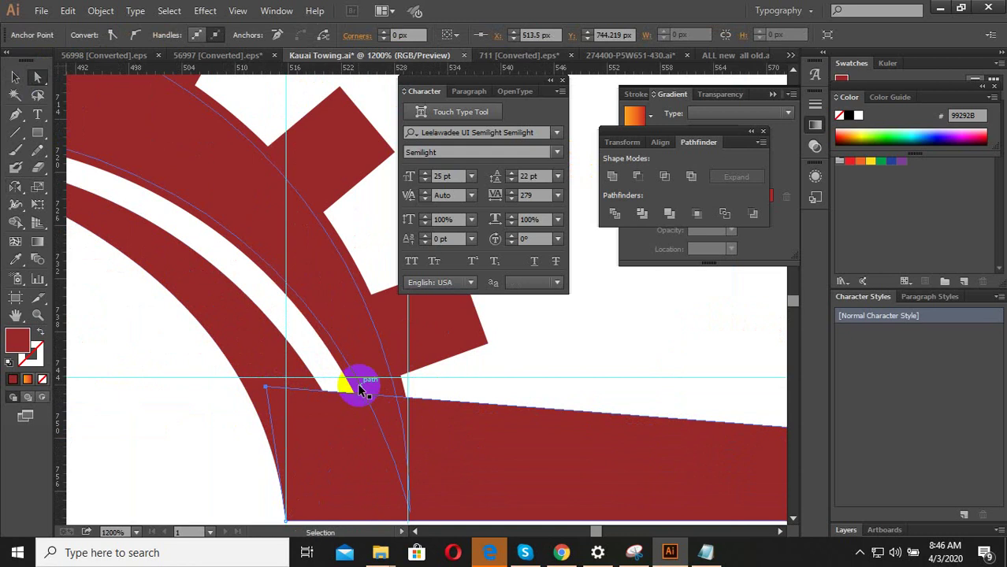
pyautogui.moveTo(394, 392); pyautogui.dragTo(286, 376)
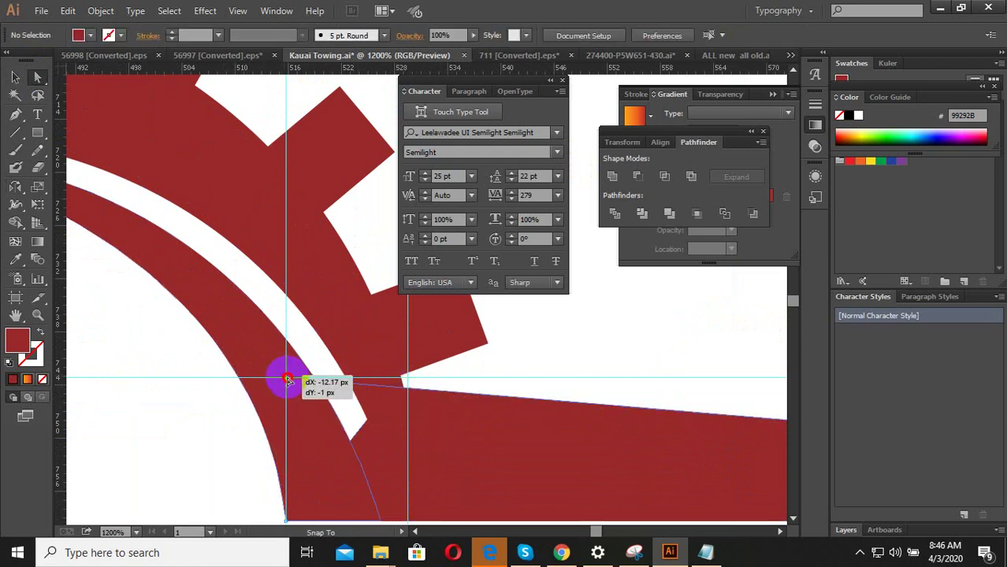
pyautogui.moveTo(286, 376); pyautogui.dragTo(293, 378)
pyautogui.hotkey('ctrl', 'z')
pyautogui.scroll(-1, 453, 377)
pyautogui.scroll(-1, 308, 376)
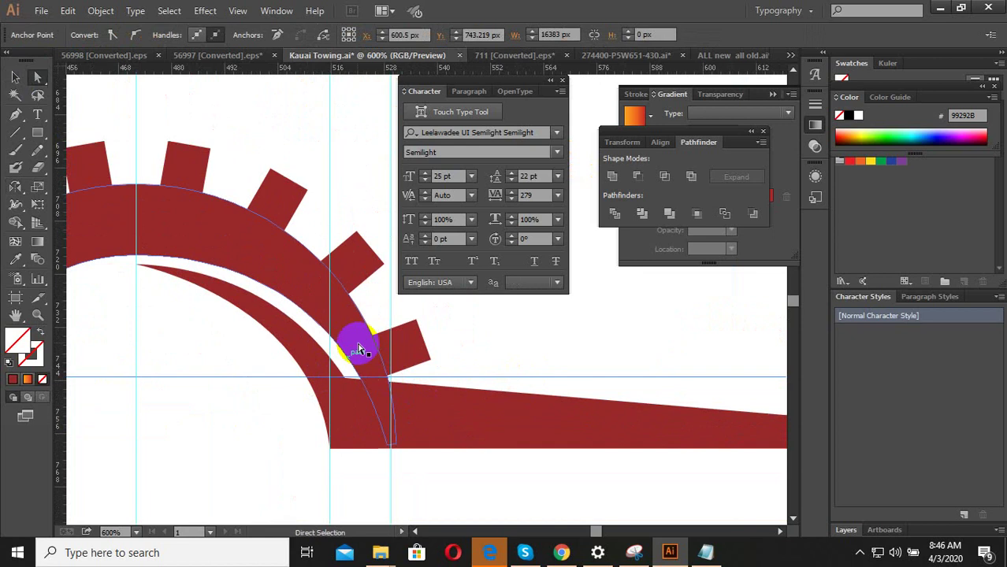
# Reshape the gear's inner arc anchors and pull the bar's corner about 13 px left to meet it
pyautogui.click(364, 348)
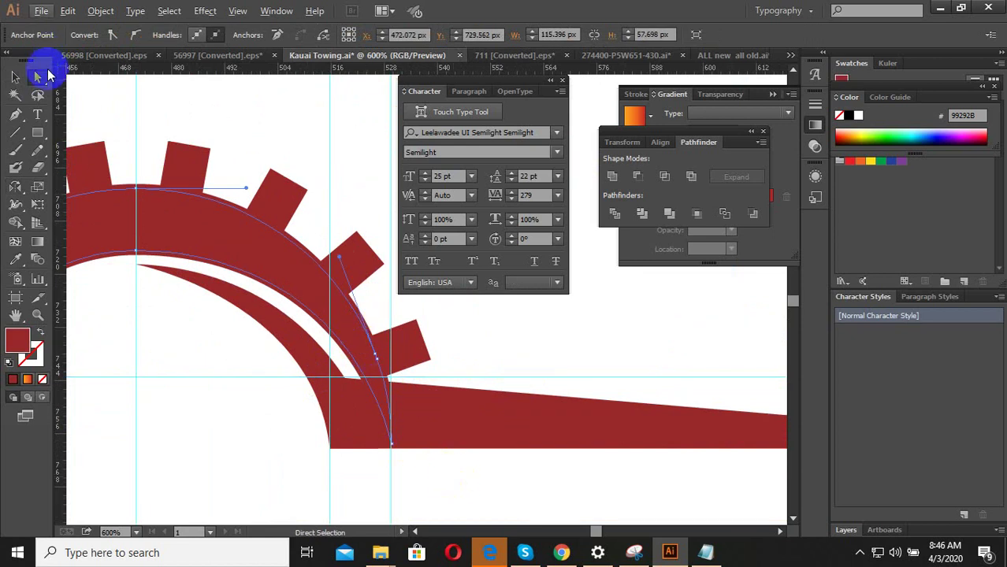
pyautogui.scroll(1, 319, 337)
pyautogui.moveTo(386, 409); pyautogui.dragTo(381, 407)
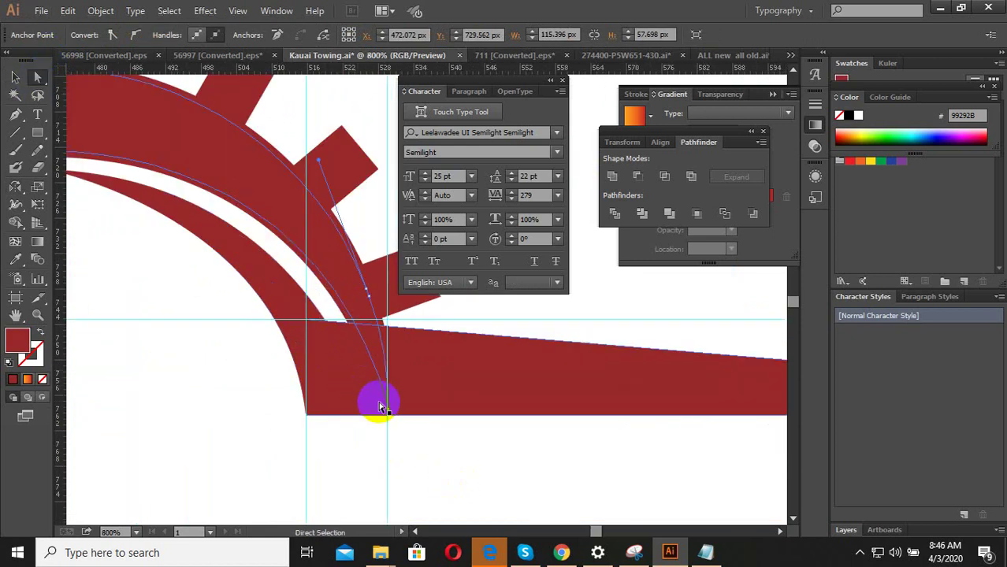
pyautogui.click(341, 229)
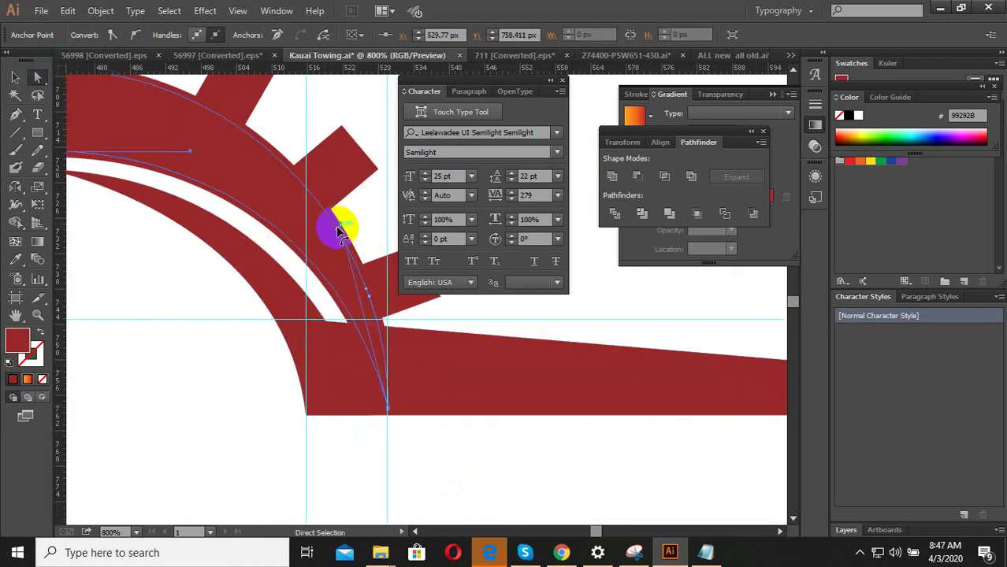
pyautogui.moveTo(342, 224); pyautogui.dragTo(400, 208)
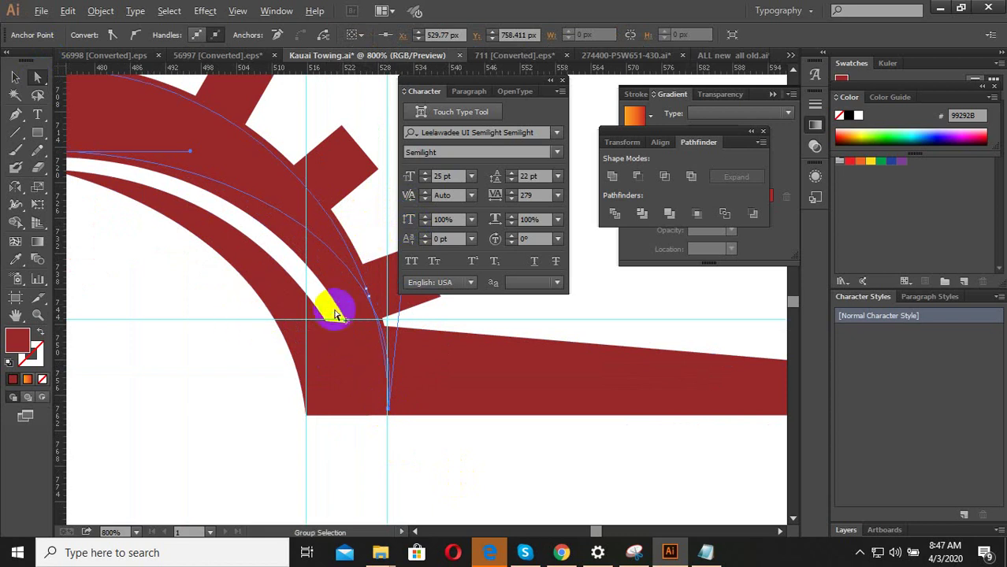
pyautogui.scroll(-2, 266, 377)
pyautogui.scroll(1, 374, 317)
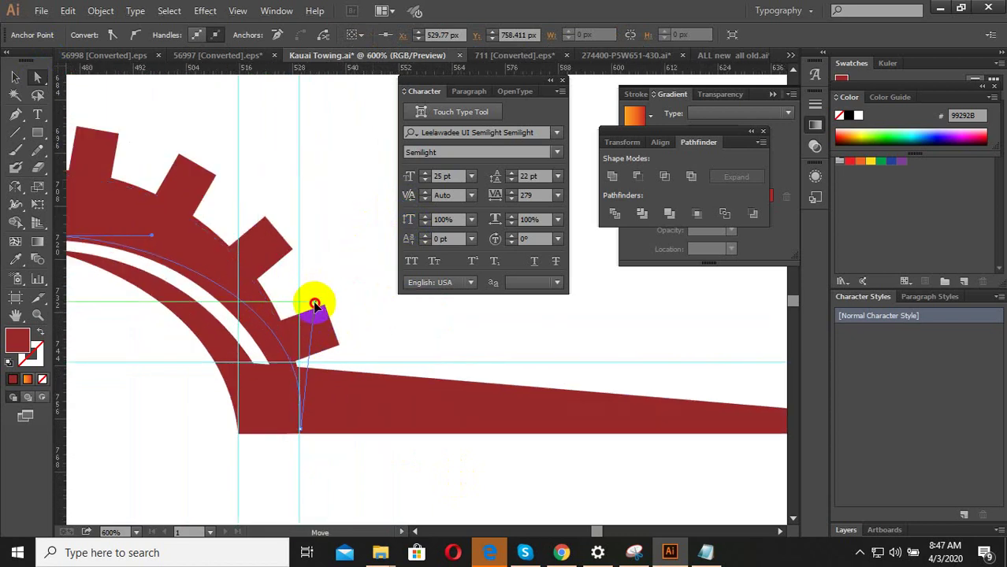
pyautogui.click(315, 306)
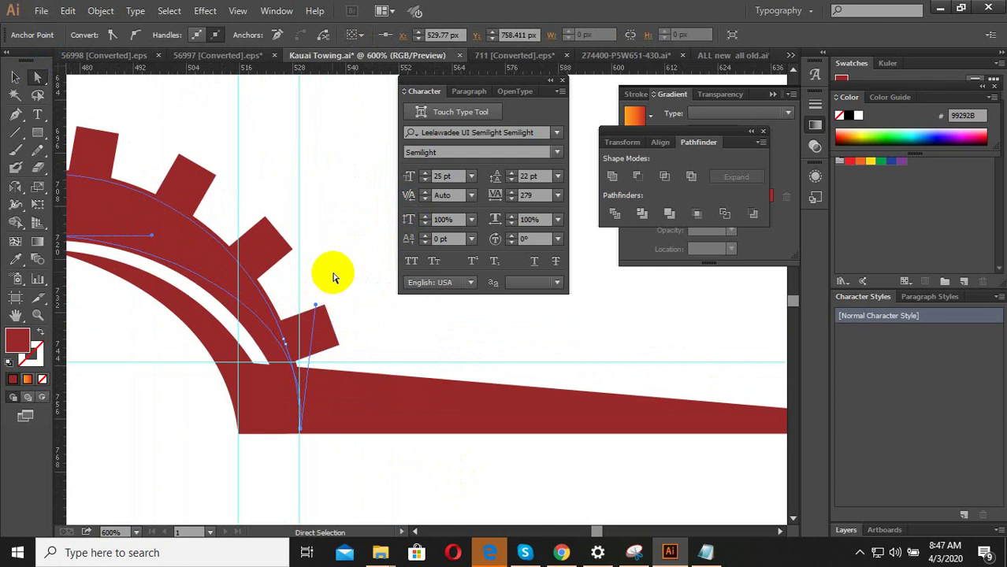
pyautogui.click(333, 274)
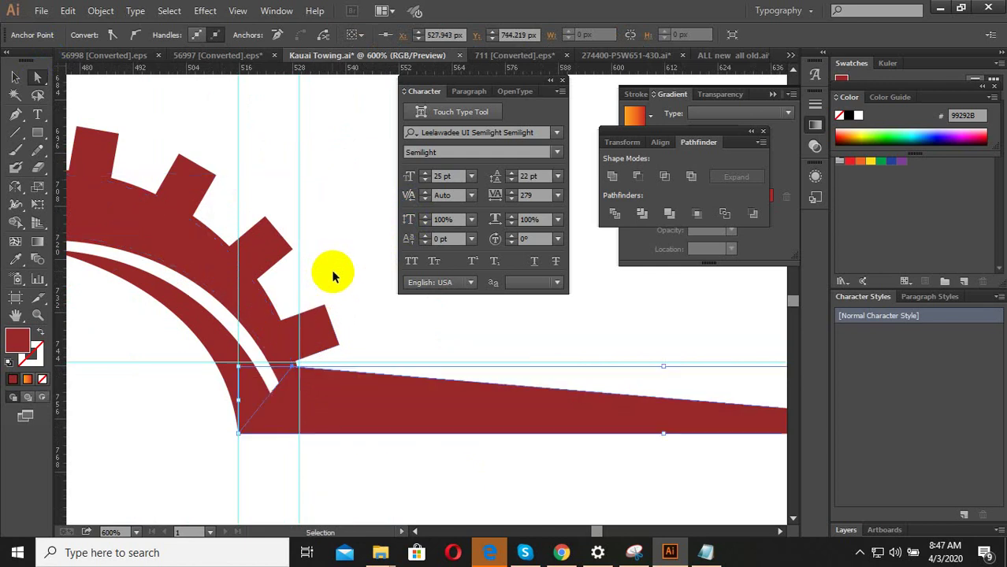
pyautogui.click(287, 376)
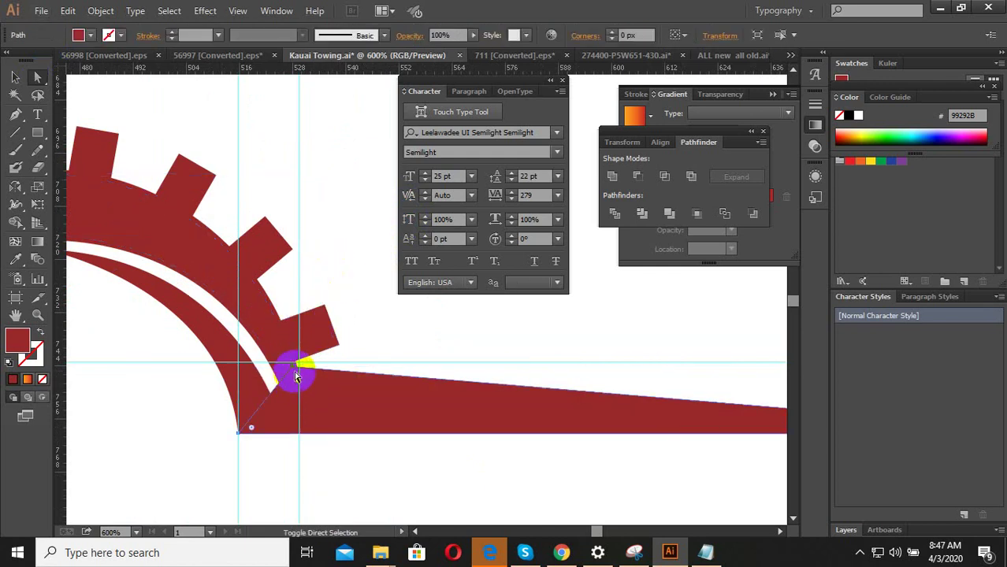
pyautogui.moveTo(297, 374); pyautogui.dragTo(234, 370)
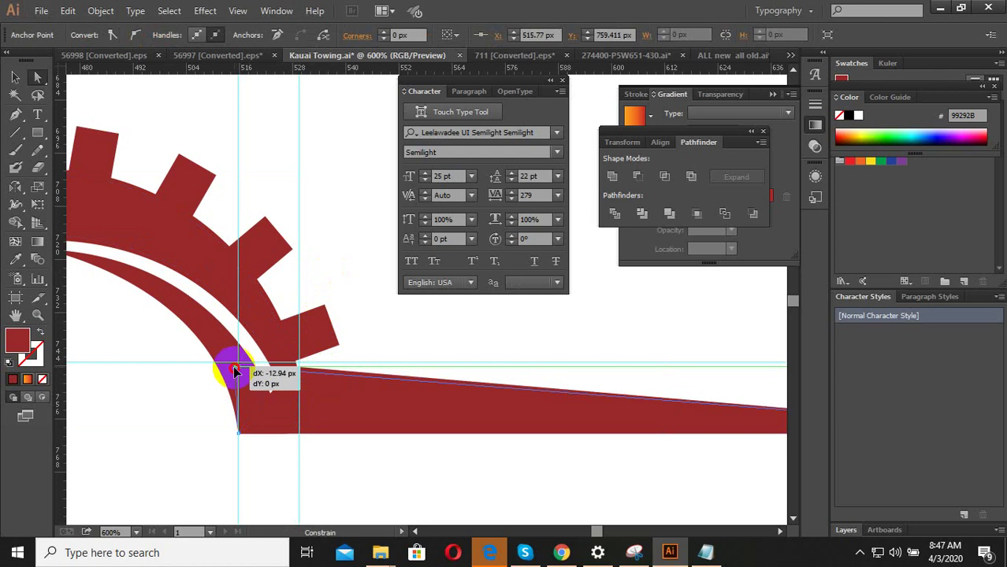
pyautogui.click(308, 229)
pyautogui.hotkey('ctrl', '-')
pyautogui.hotkey('ctrl', '-')
pyautogui.hotkey('ctrl', '-')
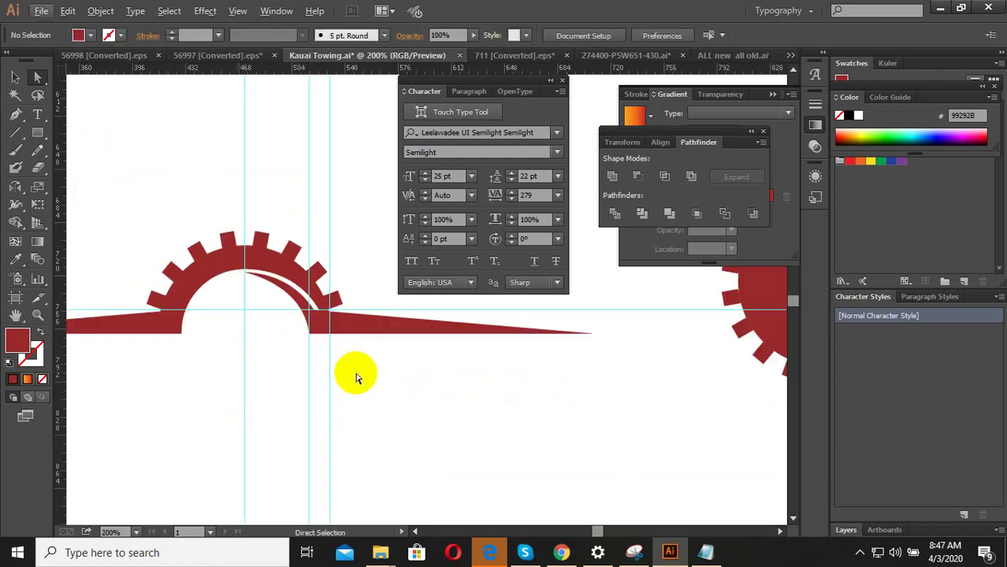
# Zoom out to the whole artboard and clear the inner arc selection
pyautogui.scroll(2, 314, 289)
pyautogui.click(321, 293)
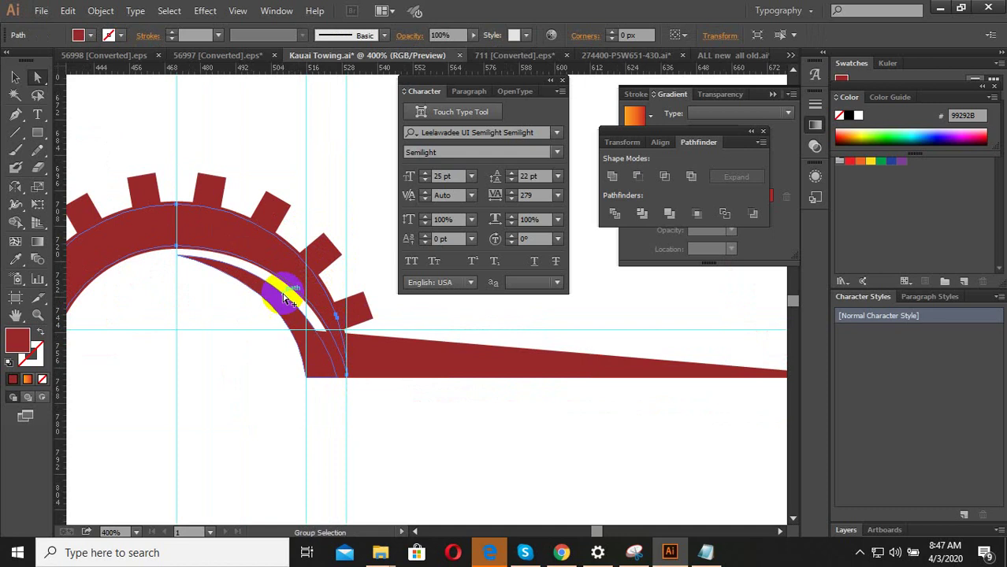
pyautogui.hotkey('ctrl', '-')
pyautogui.hotkey('ctrl', '-')
pyautogui.hotkey('ctrl', '-')
pyautogui.click(15, 76)
pyautogui.click(311, 410)
pyautogui.hotkey('ctrl', '-')
pyautogui.hotkey('ctrl', '-')
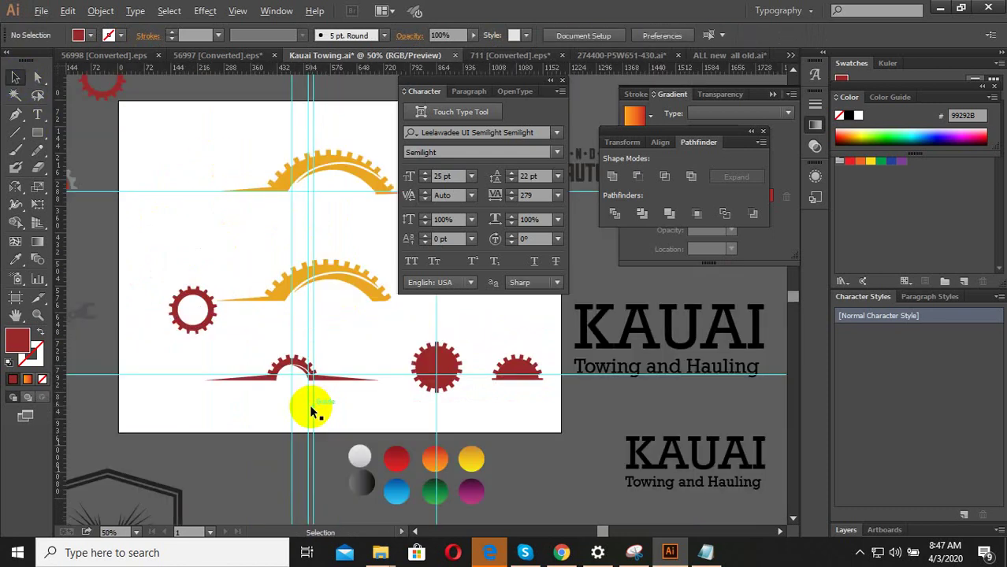
pyautogui.scroll(3, 371, 299)
pyautogui.scroll(-2, 390, 323)
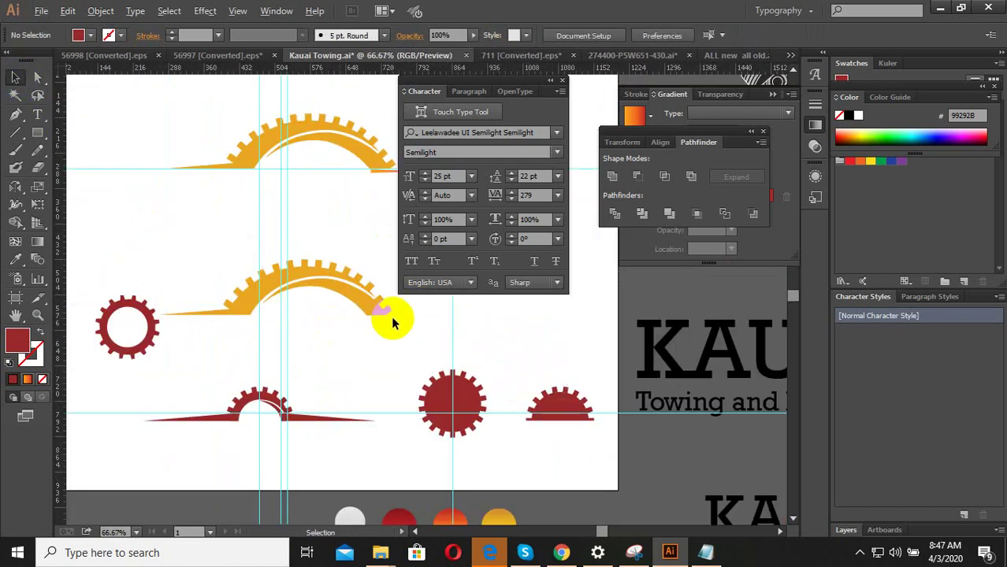
pyautogui.scroll(2, 260, 433)
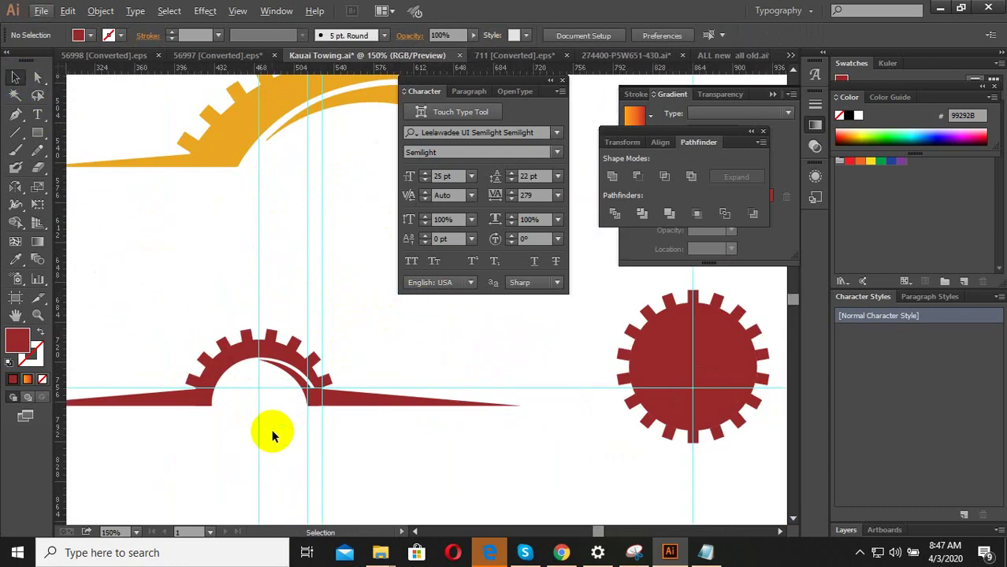
pyautogui.scroll(2, 319, 387)
# Select the red half-gear path near the notch
pyautogui.click(319, 359)
pyautogui.scroll(-1, 350, 377)
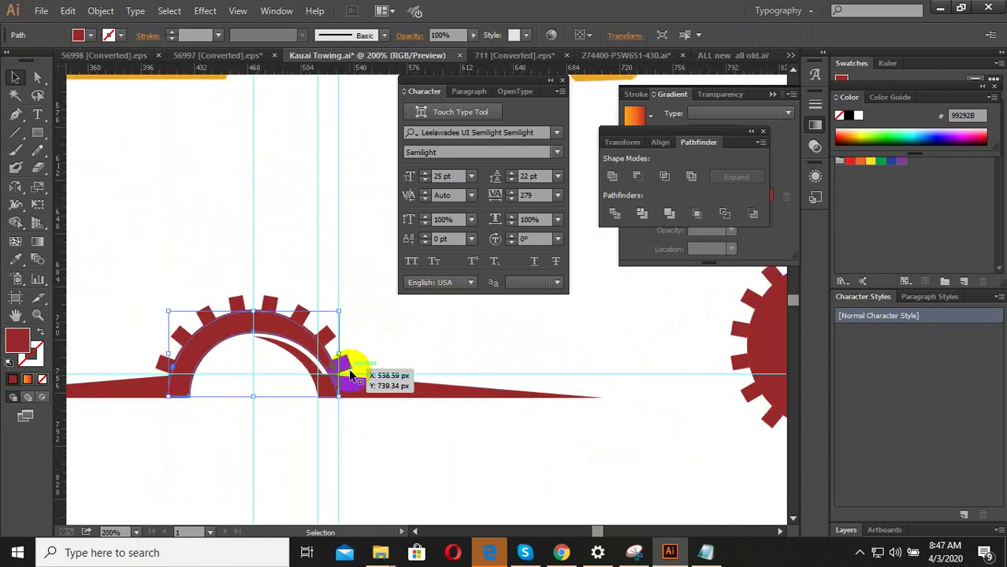
pyautogui.scroll(1, 350, 376)
pyautogui.click(215, 314)
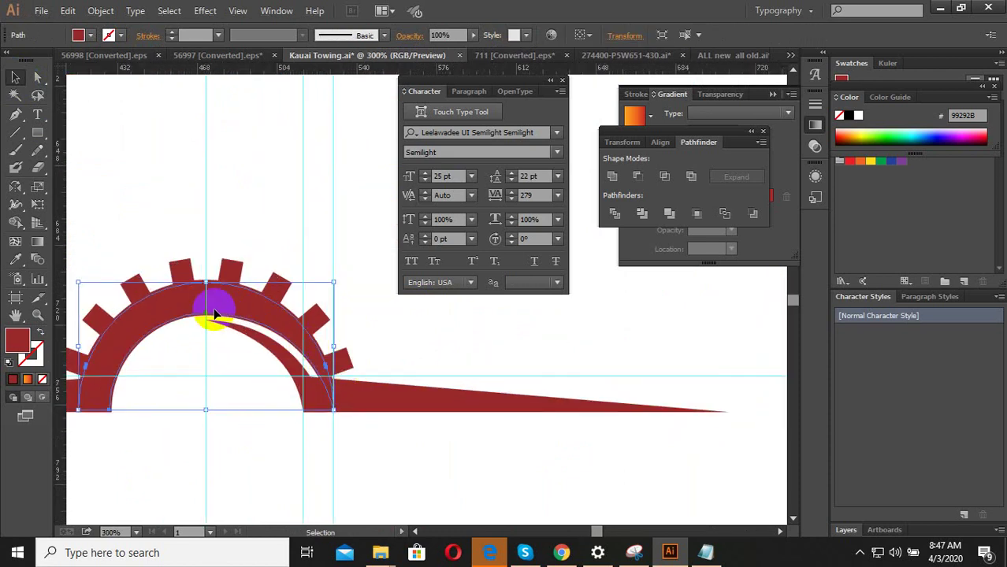
pyautogui.scroll(1, 310, 378)
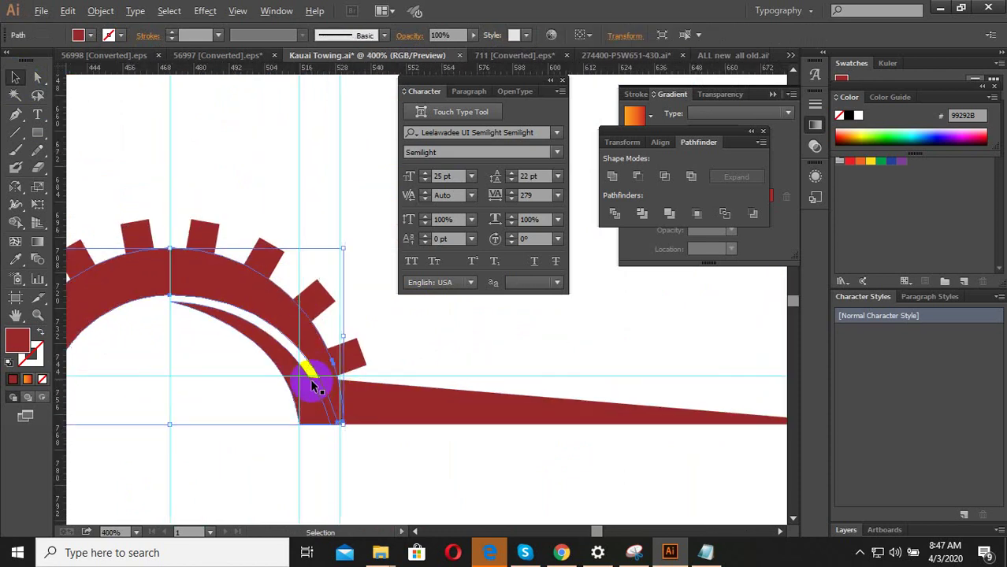
# Lift the arc's bottom anchor about 14 px and curve it to hug the gear edge
pyautogui.click(37, 77)
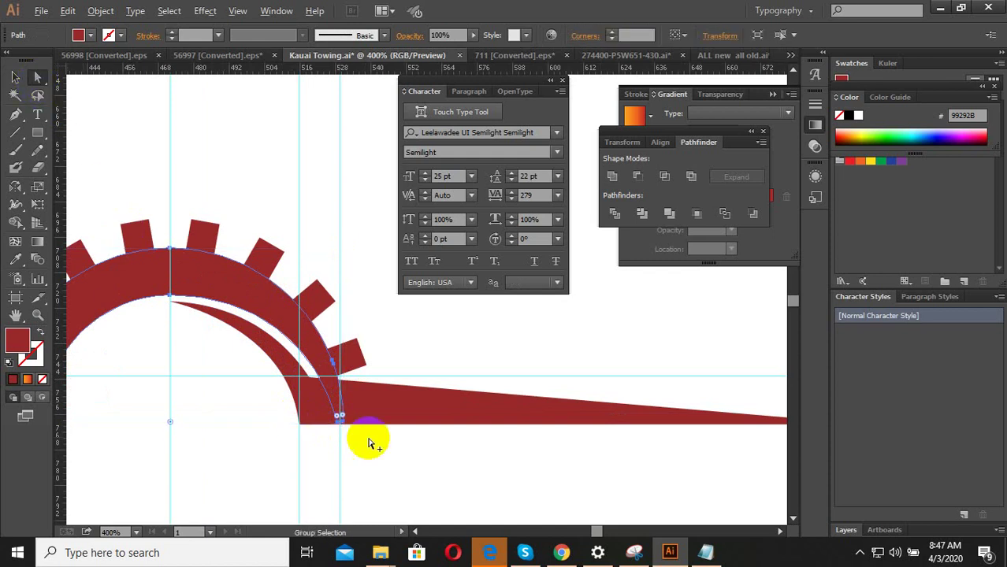
pyautogui.scroll(2, 367, 442)
pyautogui.moveTo(308, 406); pyautogui.dragTo(311, 319)
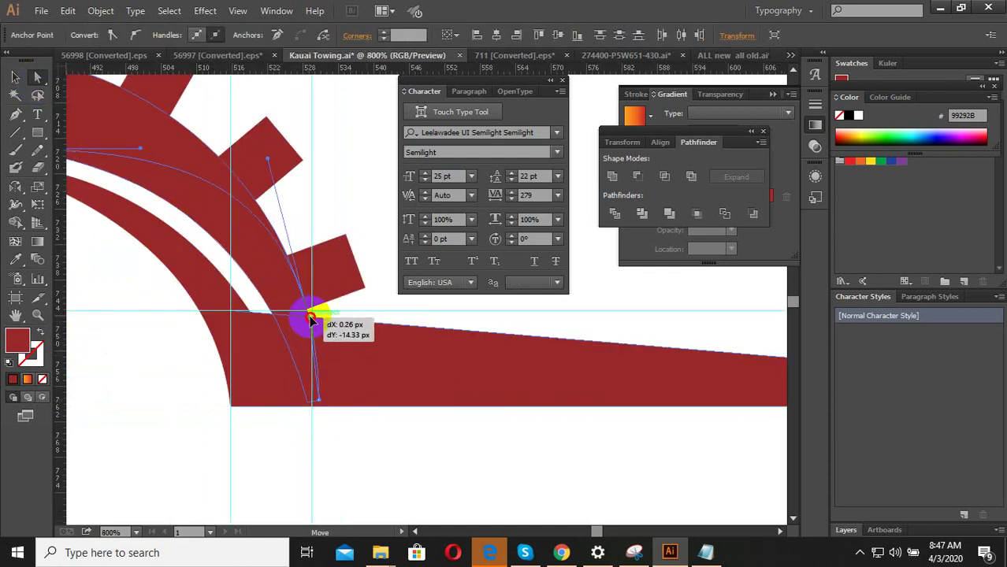
pyautogui.moveTo(304, 267)
pyautogui.mouseDown()
pyautogui.moveTo(257, 178)
pyautogui.moveTo(317, 355)
pyautogui.mouseUp()
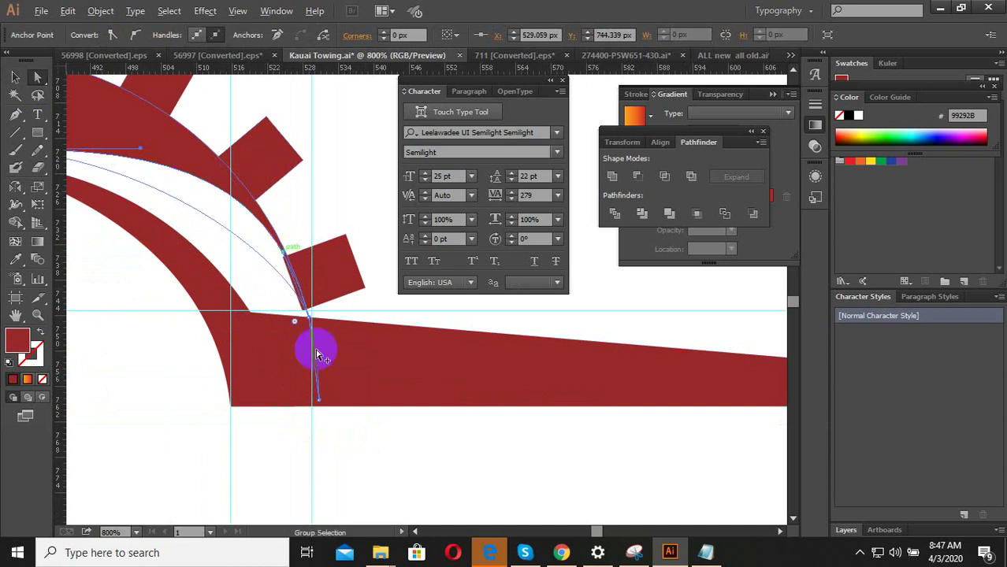
pyautogui.scroll(2, 317, 354)
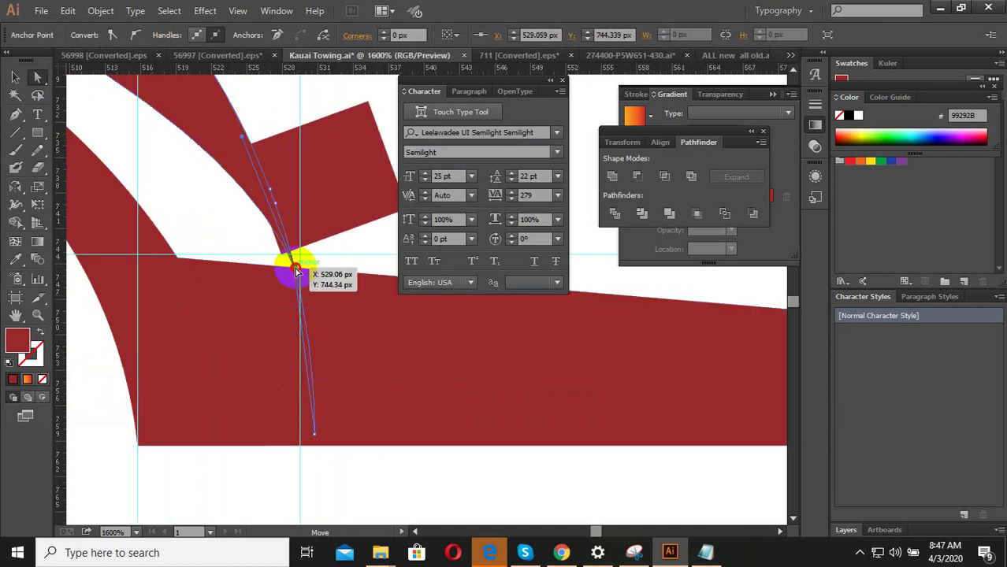
pyautogui.moveTo(296, 270); pyautogui.dragTo(279, 267)
# Raise the inner arc's anchor about 12 px, then lower it by 1 px
pyautogui.scroll(-2, 321, 384)
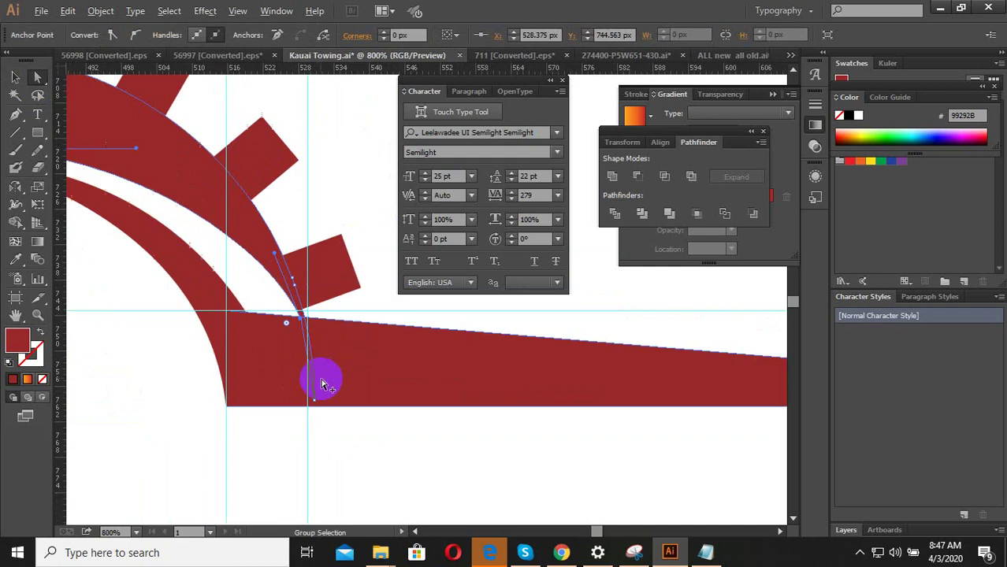
pyautogui.scroll(1, 260, 252)
pyautogui.scroll(-2, 263, 252)
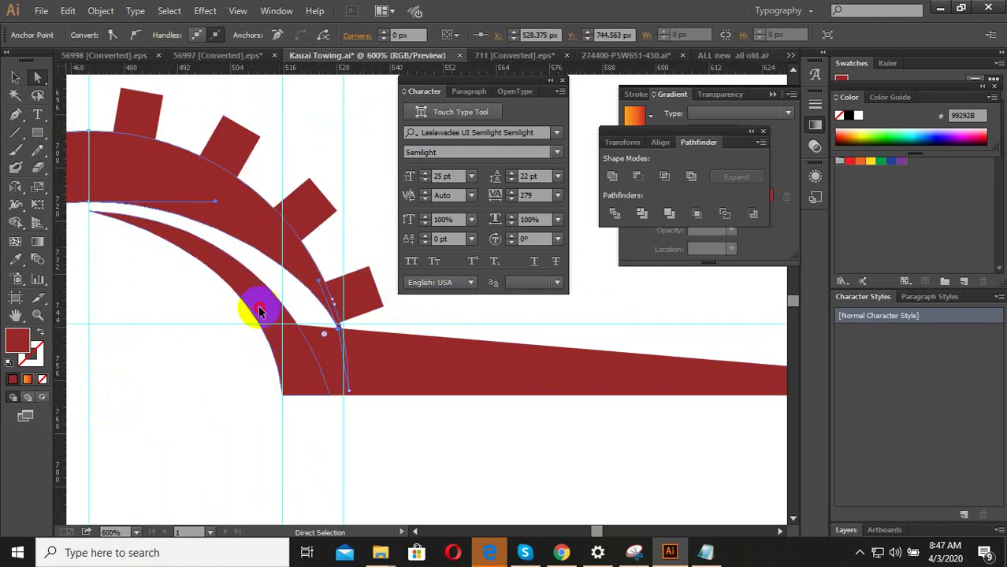
pyautogui.click(260, 311)
pyautogui.scroll(1, 323, 347)
pyautogui.moveTo(329, 419)
pyautogui.mouseDown()
pyautogui.moveTo(337, 349)
pyautogui.moveTo(359, 397)
pyautogui.moveTo(382, 398)
pyautogui.mouseUp()
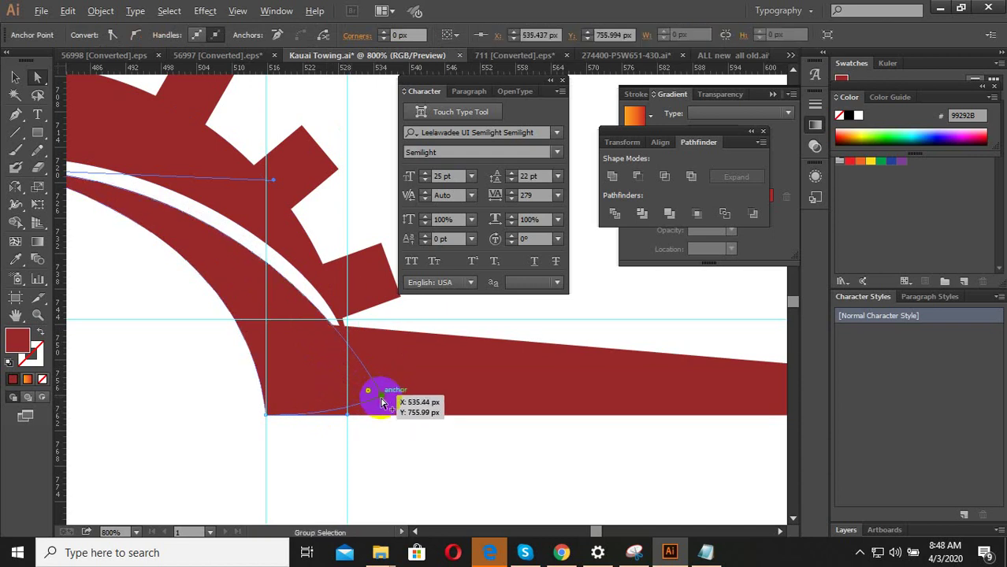
pyautogui.keyDown('alt'); pyautogui.scroll(-1, 382, 401); pyautogui.keyUp('alt')
pyautogui.keyDown('alt'); pyautogui.scroll(1, 339, 340); pyautogui.keyUp('alt')
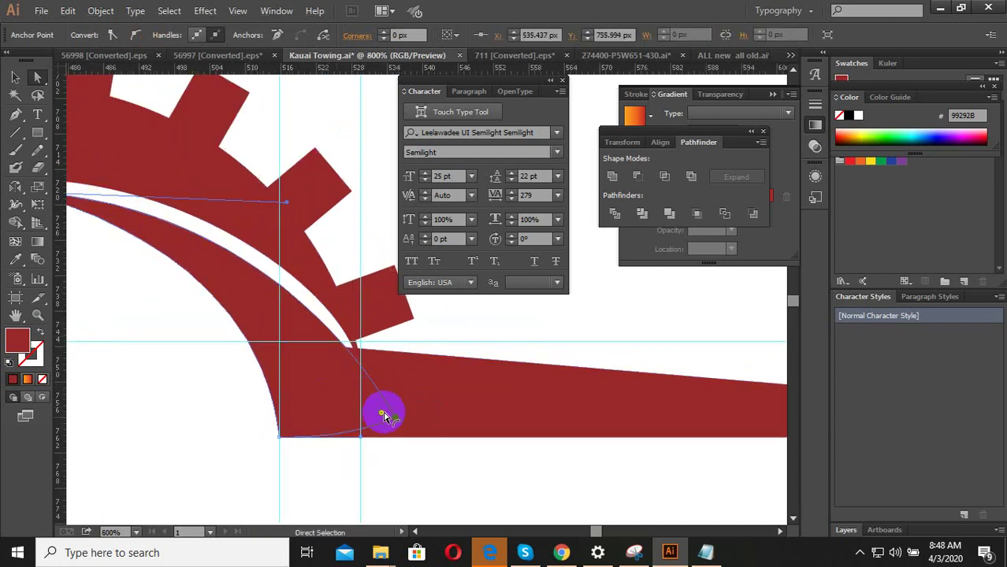
pyautogui.moveTo(396, 425); pyautogui.dragTo(394, 429)
# Move the notch anchor down and align it precisely at the notch
pyautogui.click(371, 338)
pyautogui.keyDown('alt'); pyautogui.scroll(3, 371, 338); pyautogui.keyUp('alt')
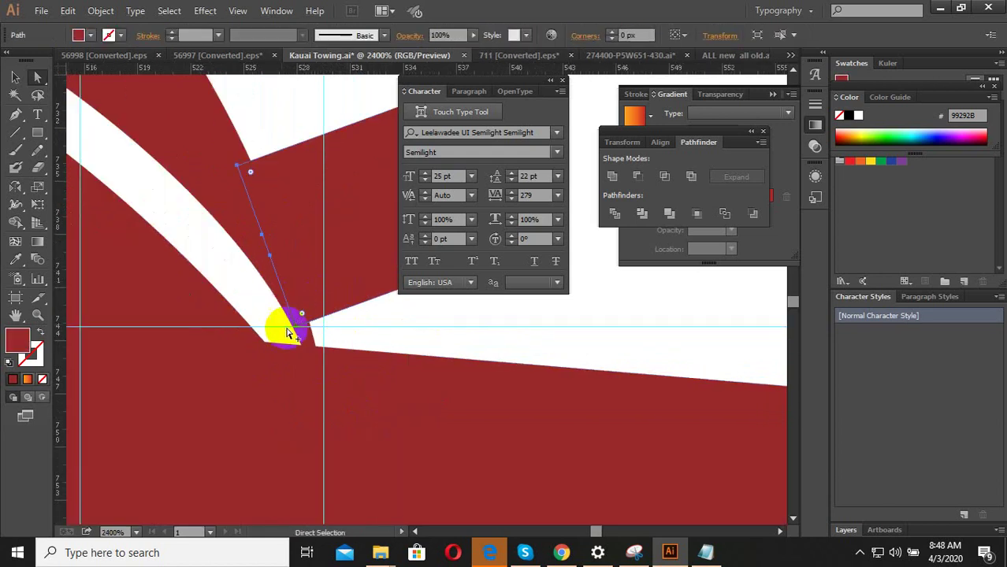
pyautogui.moveTo(288, 332); pyautogui.dragTo(302, 349)
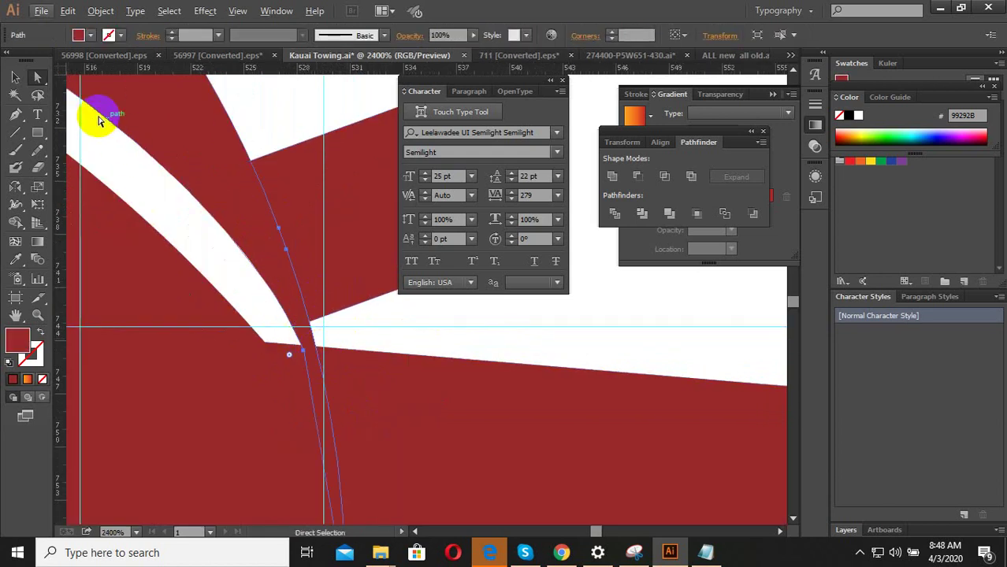
pyautogui.click(41, 78)
pyautogui.keyDown('alt'); pyautogui.scroll(2, 271, 324); pyautogui.keyUp('alt')
pyautogui.moveTo(328, 411); pyautogui.dragTo(337, 406)
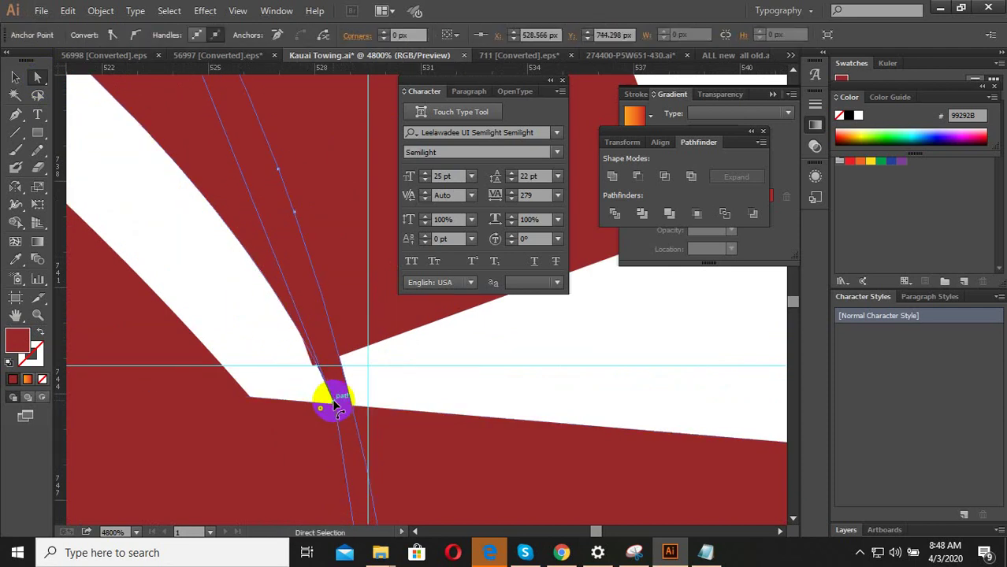
pyautogui.moveTo(334, 406); pyautogui.dragTo(382, 371)
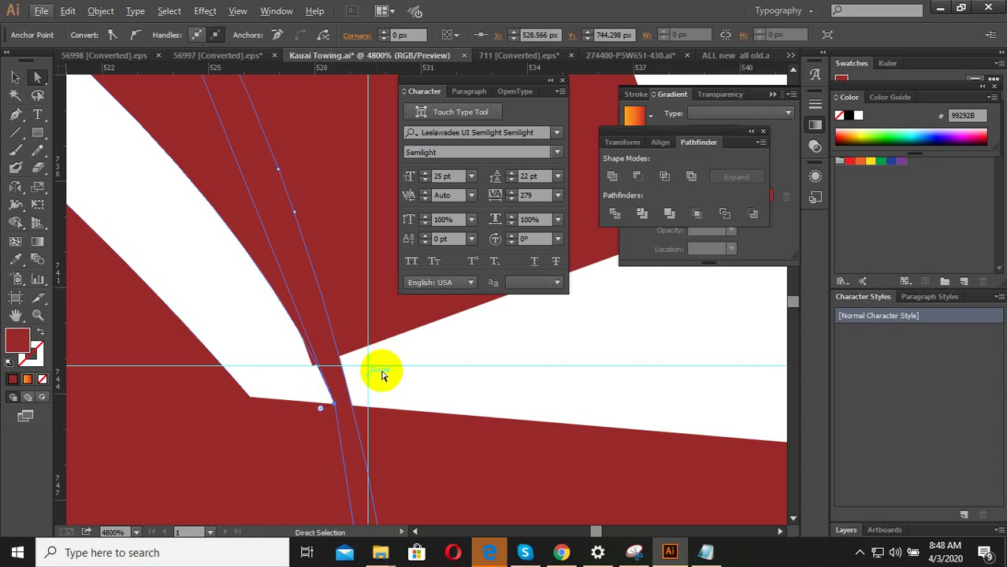
pyautogui.click(387, 378)
# Shift the notch anchor 0.4 px right to close the remaining gap
pyautogui.keyDown('alt'); pyautogui.scroll(-5, 398, 366); pyautogui.keyUp('alt')
pyautogui.keyDown('alt'); pyautogui.scroll(3, 398, 349); pyautogui.keyUp('alt')
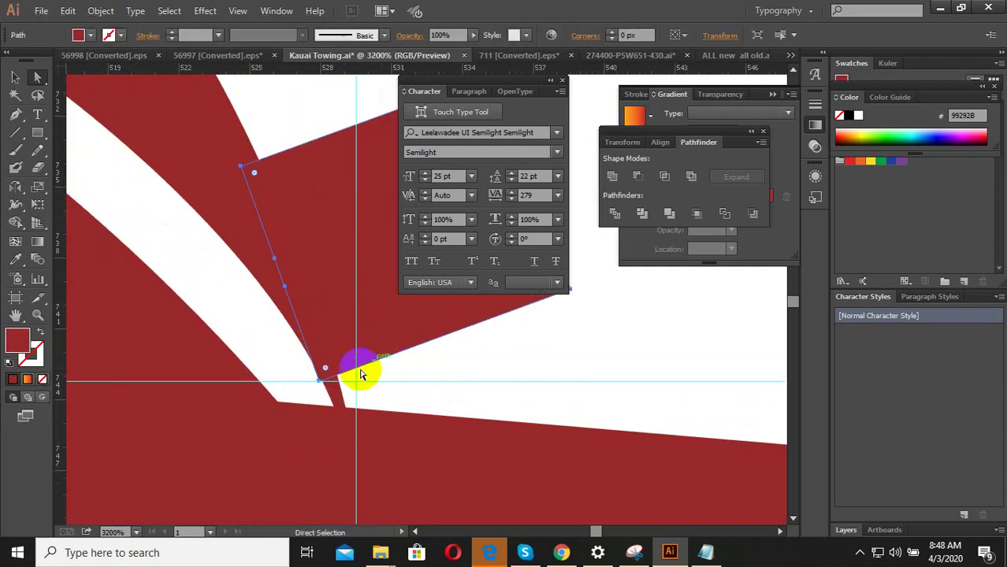
pyautogui.keyDown('alt'); pyautogui.scroll(3, 359, 370); pyautogui.keyUp('alt')
pyautogui.click(290, 407)
pyautogui.moveTo(289, 406); pyautogui.dragTo(307, 406)
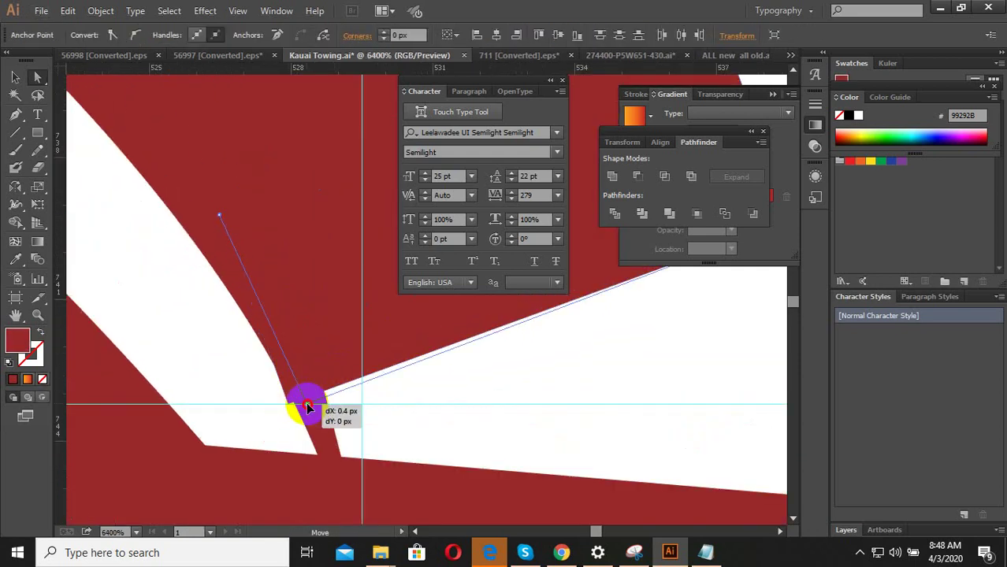
pyautogui.keyDown('alt'); pyautogui.scroll(-4, 377, 400); pyautogui.keyUp('alt')
pyautogui.click(404, 392)
# Inspect the curved gear path, then clear the selection
pyautogui.keyDown('alt'); pyautogui.scroll(-2, 478, 354); pyautogui.keyUp('alt')
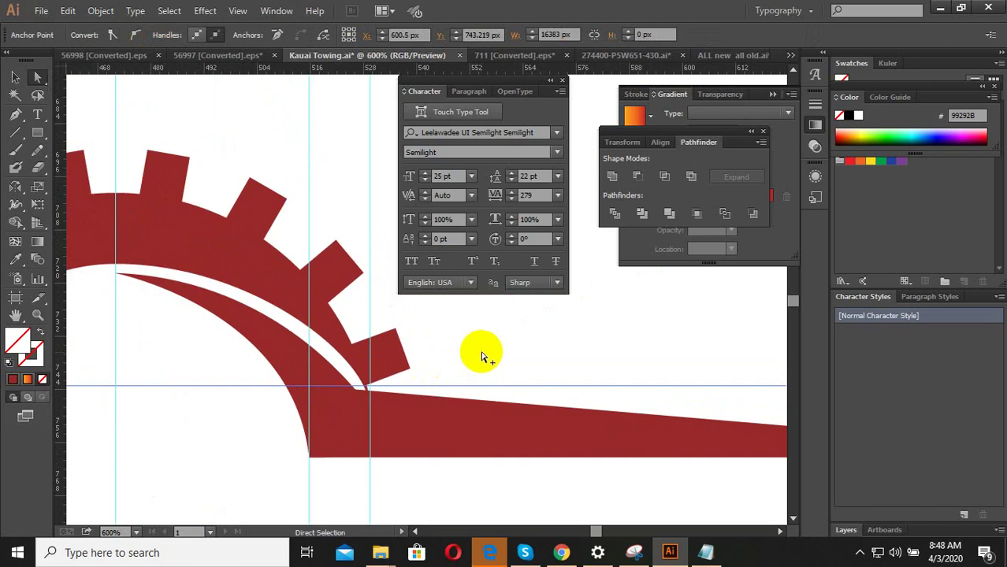
pyautogui.click(296, 311)
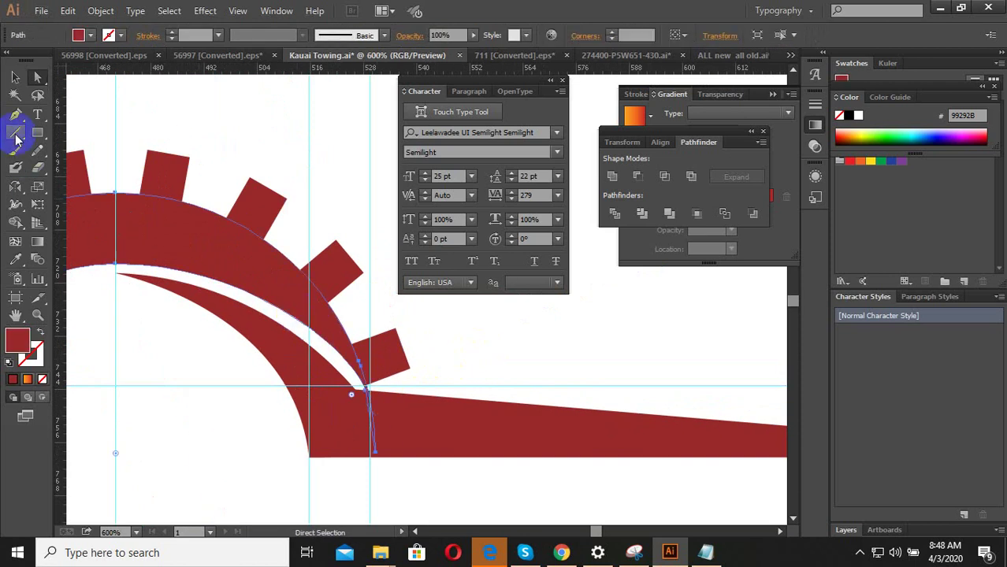
pyautogui.click(299, 281)
pyautogui.keyDown('alt'); pyautogui.scroll(-2, 367, 395); pyautogui.keyUp('alt')
pyautogui.keyDown('alt'); pyautogui.scroll(-2, 337, 352); pyautogui.keyUp('alt')
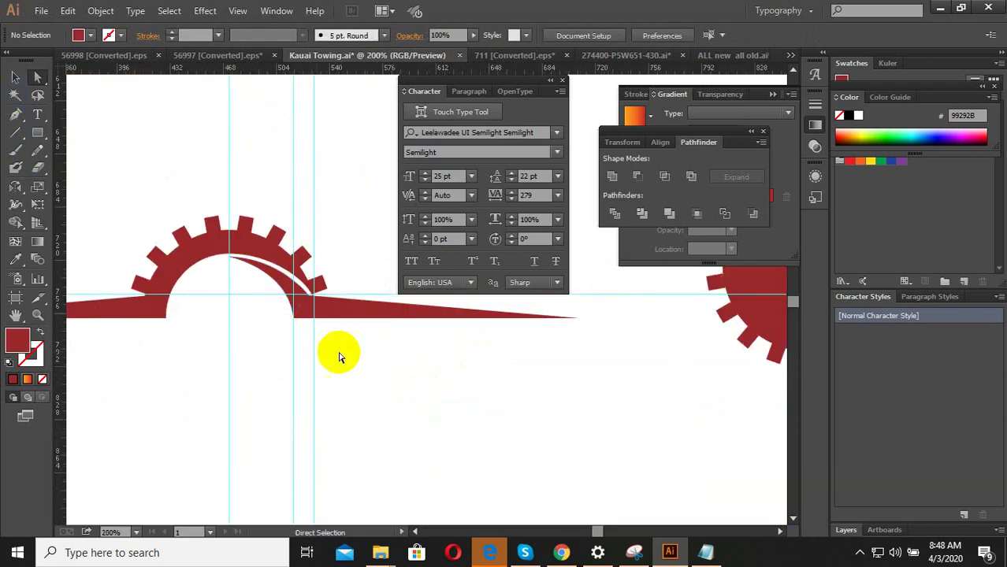
pyautogui.click(282, 302)
pyautogui.keyDown('alt'); pyautogui.scroll(1, 282, 302); pyautogui.keyUp('alt')
# Drag the red band's inner curve so the swoosh tapers into the notch
pyautogui.click(359, 277)
pyautogui.keyDown('alt'); pyautogui.scroll(1, 270, 232); pyautogui.keyUp('alt')
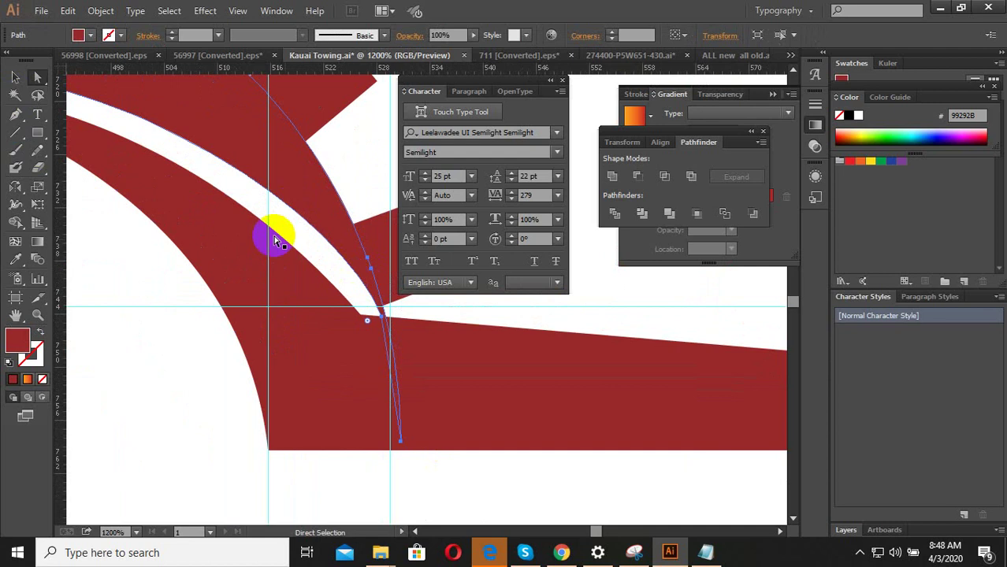
pyautogui.click(349, 343)
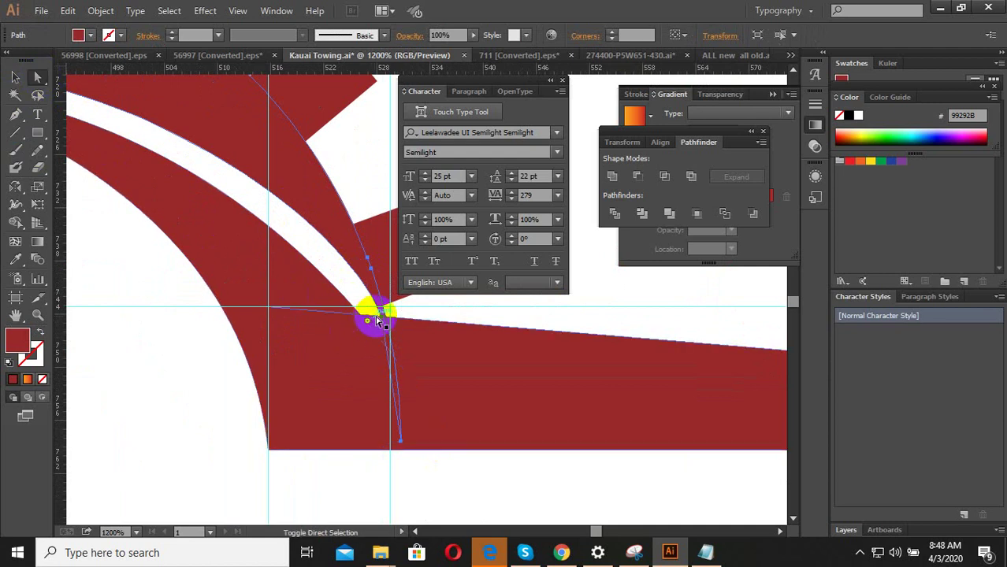
pyautogui.click(378, 322)
pyautogui.keyDown('alt'); pyautogui.scroll(-1, 372, 315); pyautogui.keyUp('alt')
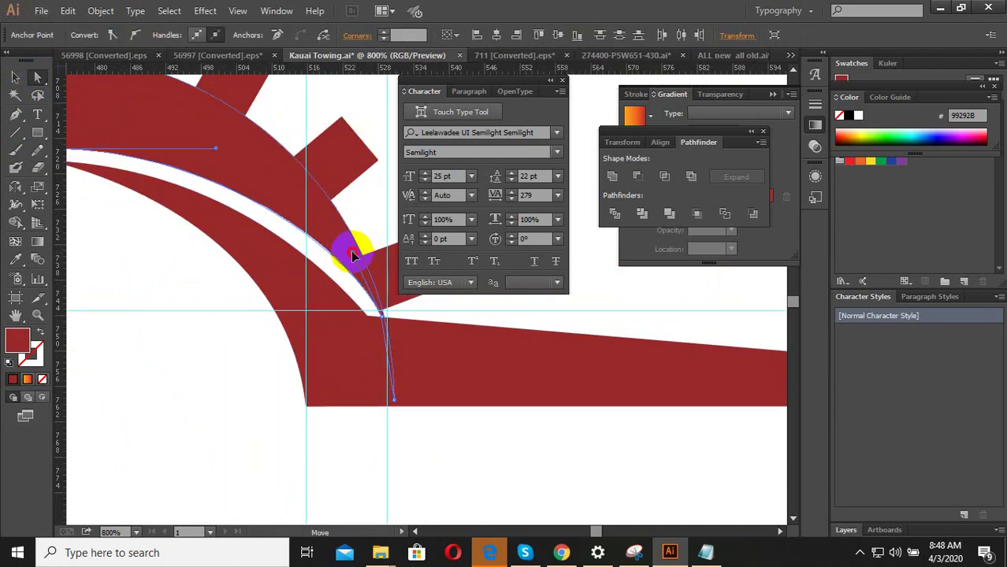
pyautogui.moveTo(340, 244); pyautogui.dragTo(327, 234)
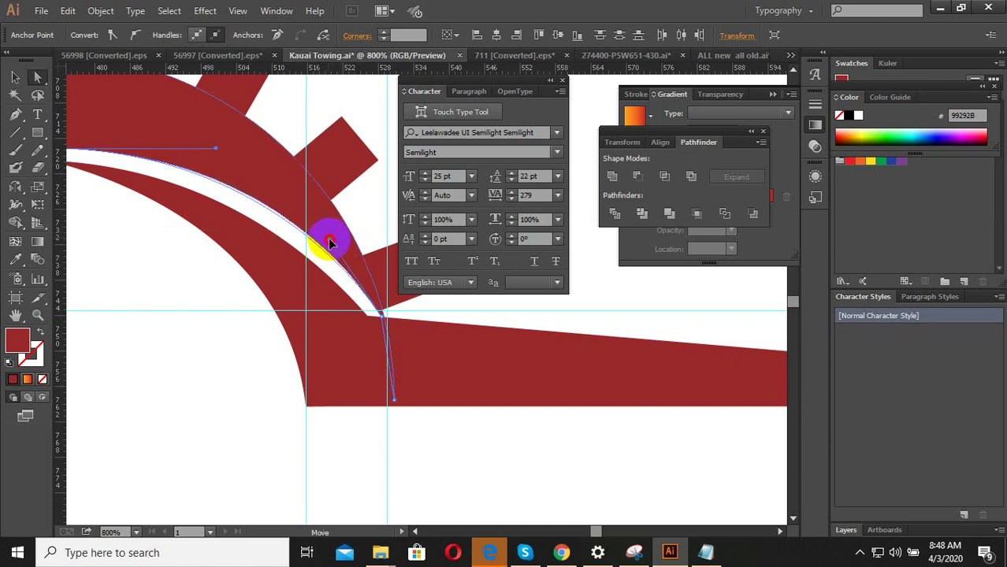
pyautogui.click(326, 224)
# Delete the guides crossing the gear, including the horizontal guide
pyautogui.keyDown('alt'); pyautogui.scroll(-3, 382, 398); pyautogui.keyUp('alt')
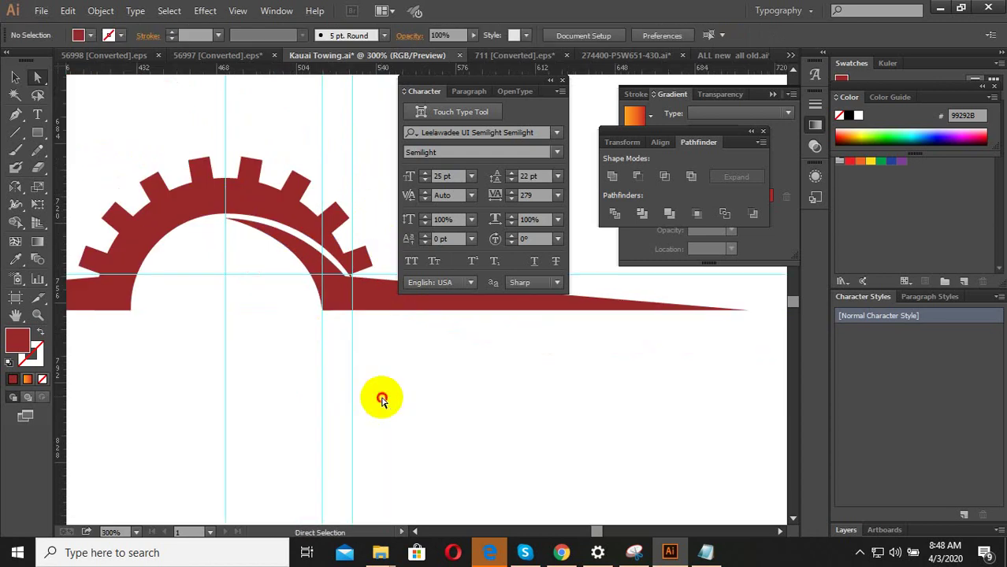
pyautogui.keyDown('alt'); pyautogui.scroll(-2, 382, 402); pyautogui.keyUp('alt')
pyautogui.moveTo(378, 198); pyautogui.dragTo(213, 229)
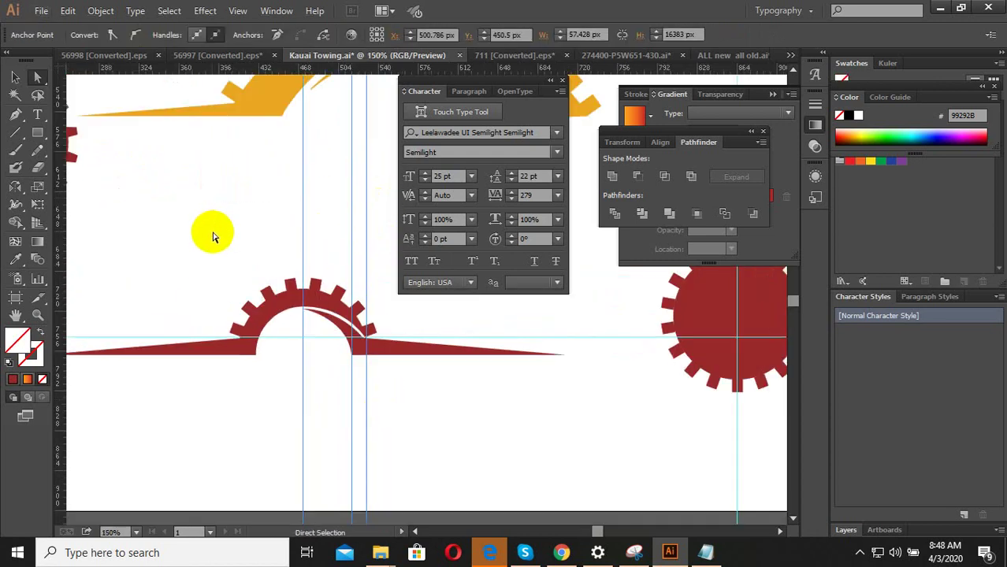
pyautogui.press('Delete')
pyautogui.moveTo(593, 376); pyautogui.dragTo(585, 317)
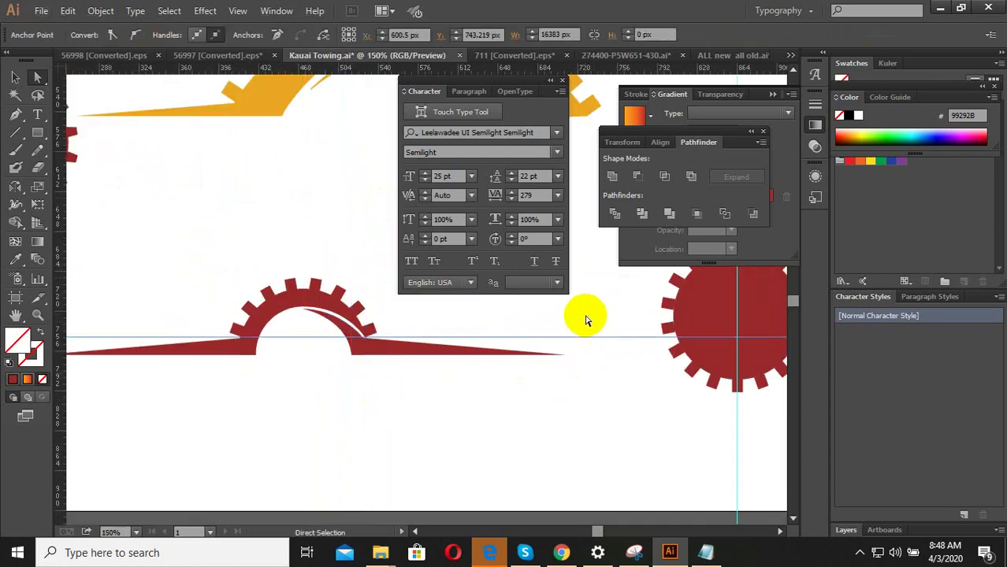
pyautogui.press('Delete')
# Move the full red gear and spare half-gear off the artboard to the right
pyautogui.keyDown('alt'); pyautogui.scroll(-2, 337, 398); pyautogui.keyUp('alt')
pyautogui.moveTo(404, 406); pyautogui.dragTo(206, 338)
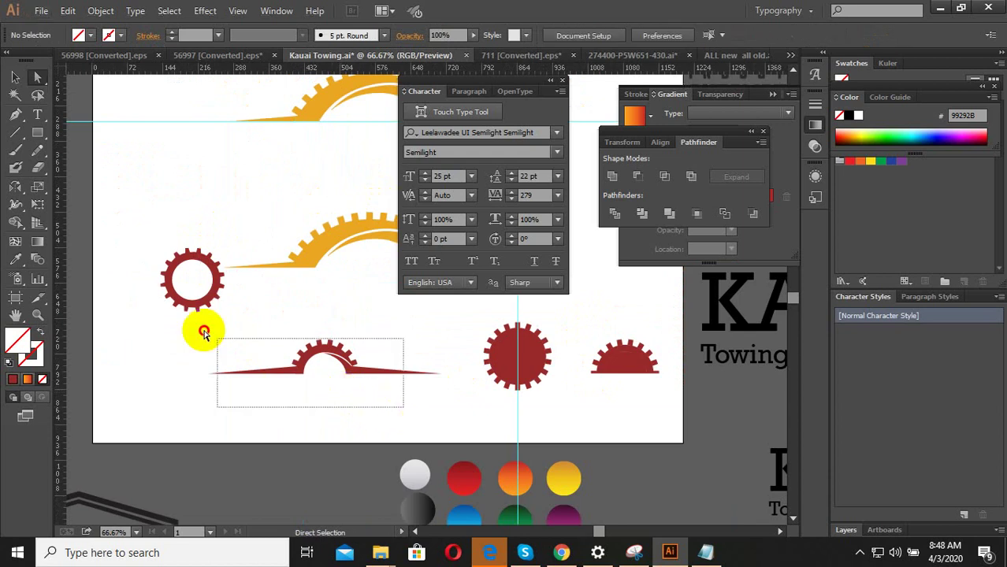
pyautogui.click(15, 77)
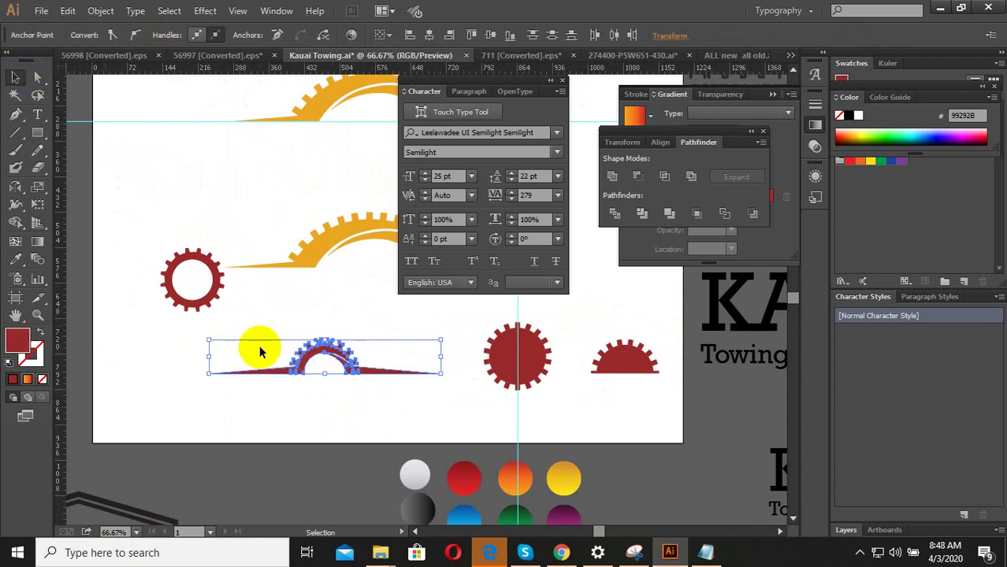
pyautogui.rightClick(313, 362)
pyautogui.click(351, 205)
pyautogui.click(305, 438)
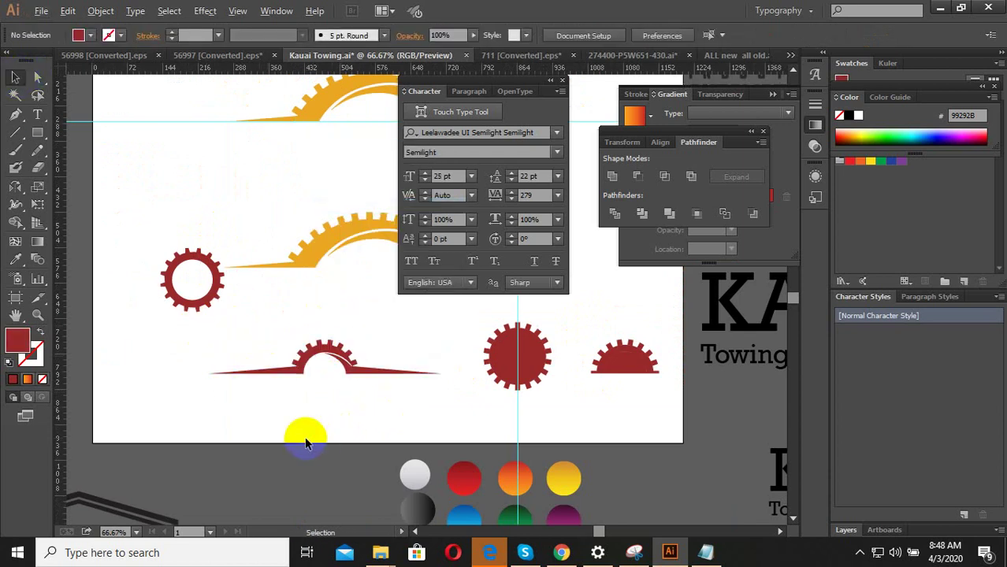
pyautogui.keyDown('alt'); pyautogui.scroll(-2, 306, 438); pyautogui.keyUp('alt')
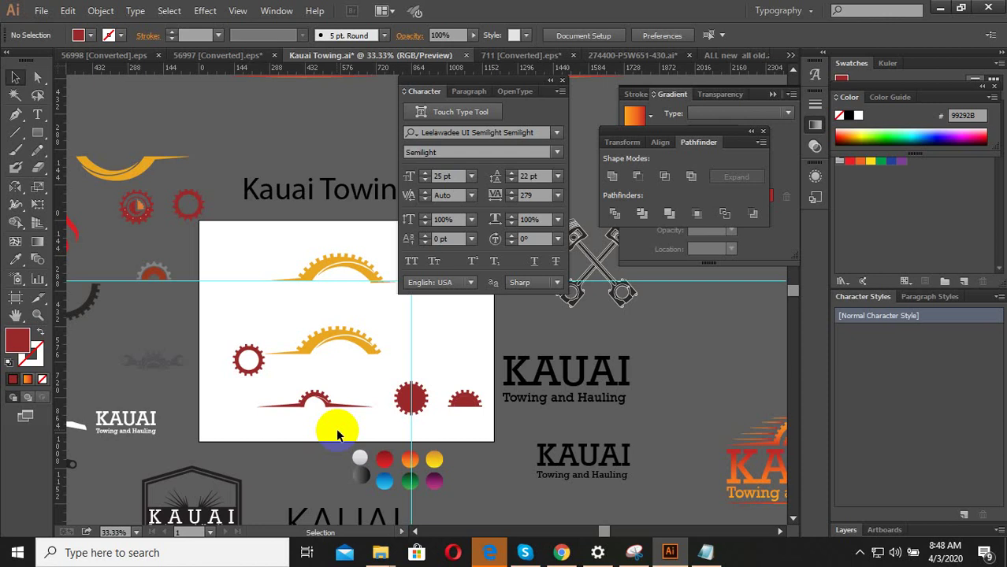
pyautogui.keyDown('alt'); pyautogui.scroll(2, 411, 404); pyautogui.keyUp('alt')
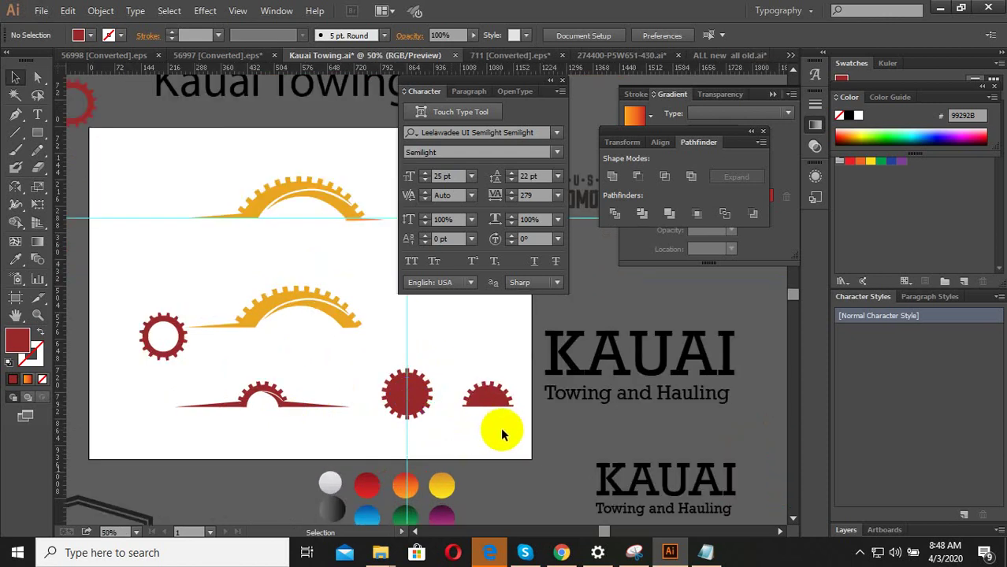
pyautogui.moveTo(501, 427); pyautogui.dragTo(353, 339)
pyautogui.keyDown('alt'); pyautogui.scroll(-2, 376, 411); pyautogui.keyUp('alt')
pyautogui.click(467, 426)
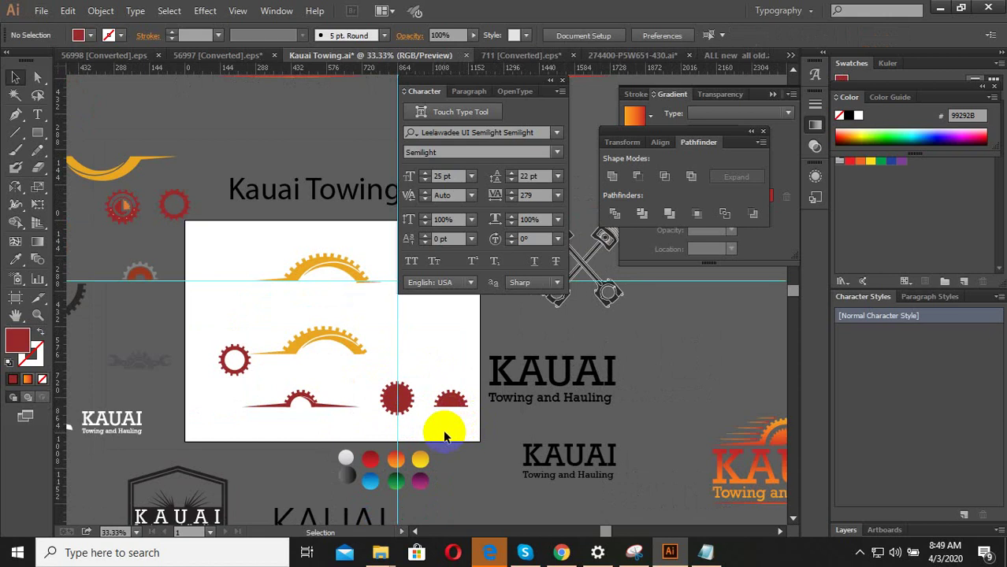
pyautogui.moveTo(462, 434)
pyautogui.mouseDown()
pyautogui.moveTo(388, 384)
pyautogui.moveTo(656, 378)
pyautogui.moveTo(664, 359)
pyautogui.mouseUp()
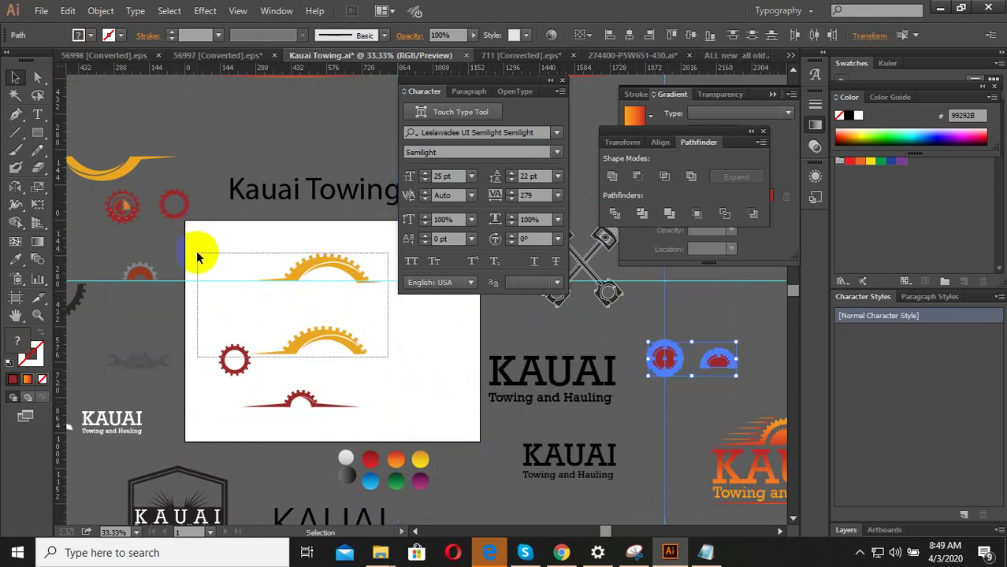
# Move the orange arcs and gears to the top-left and raise the red half-gear
pyautogui.scroll(-2, 351, 323)
pyautogui.moveTo(346, 329); pyautogui.dragTo(150, 168)
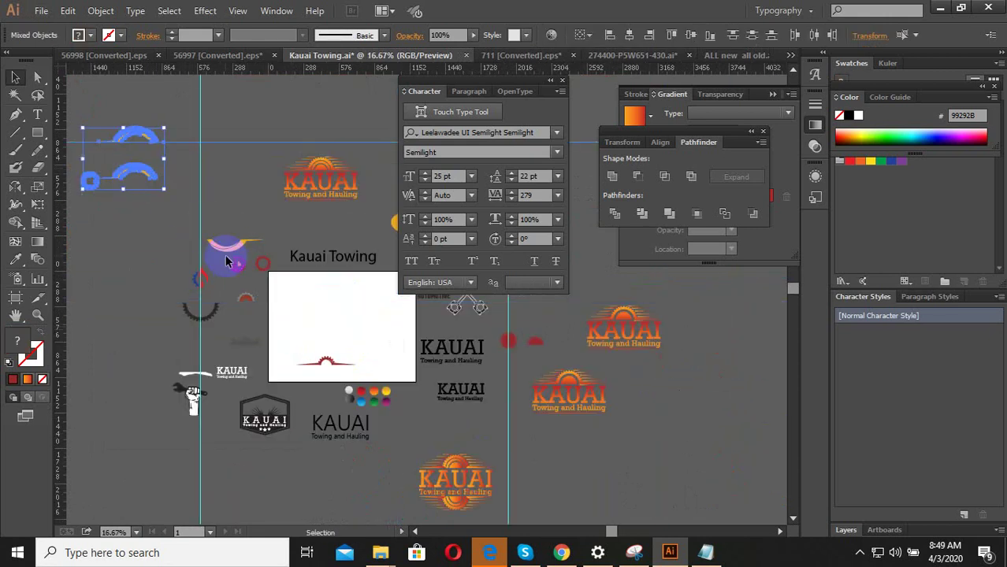
pyautogui.click(339, 346)
pyautogui.scroll(3, 338, 359)
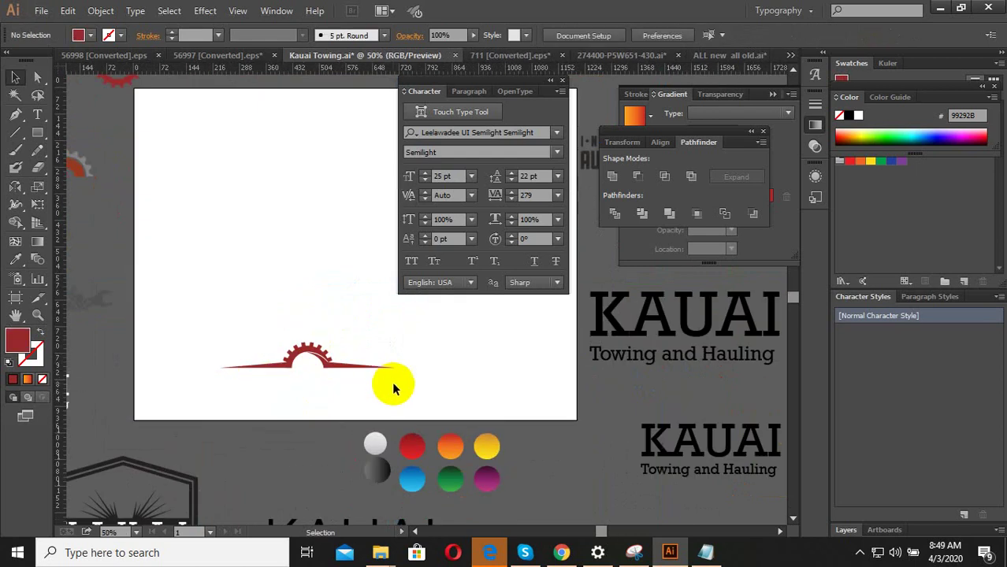
pyautogui.moveTo(305, 356)
pyautogui.mouseDown()
pyautogui.moveTo(281, 348)
pyautogui.moveTo(311, 341)
pyautogui.moveTo(337, 227)
pyautogui.mouseUp()
pyautogui.scroll(-2, 362, 329)
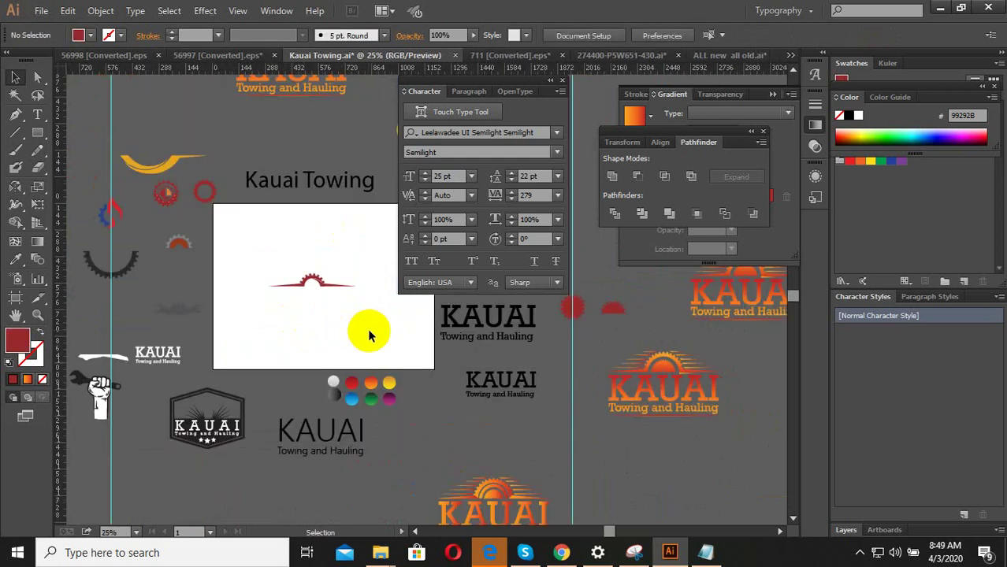
pyautogui.scroll(2, 323, 287)
# Duplicate the red half-gear below the original and save the document
pyautogui.moveTo(331, 288); pyautogui.dragTo(332, 351)
pyautogui.click(399, 393)
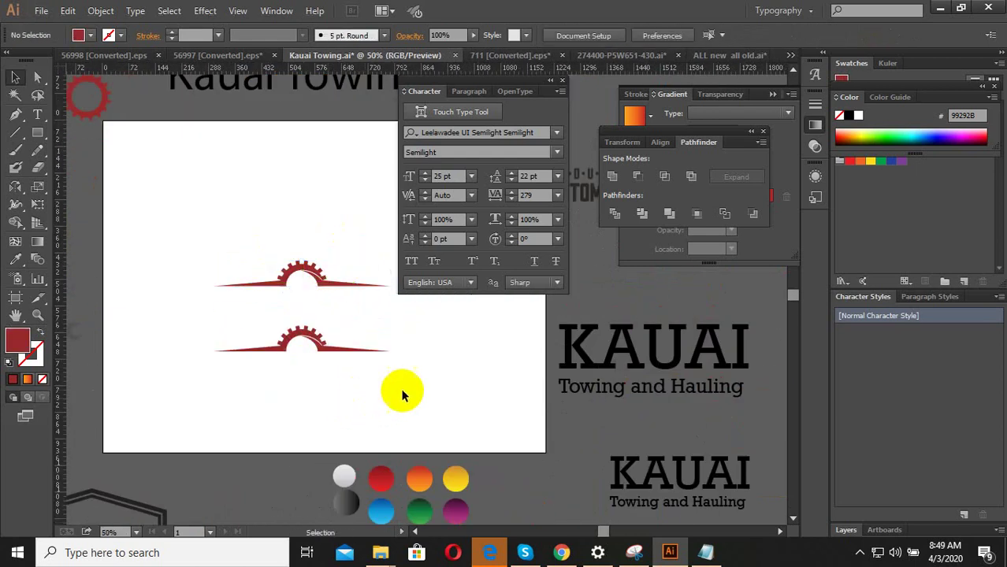
pyautogui.click(41, 11)
pyautogui.click(63, 130)
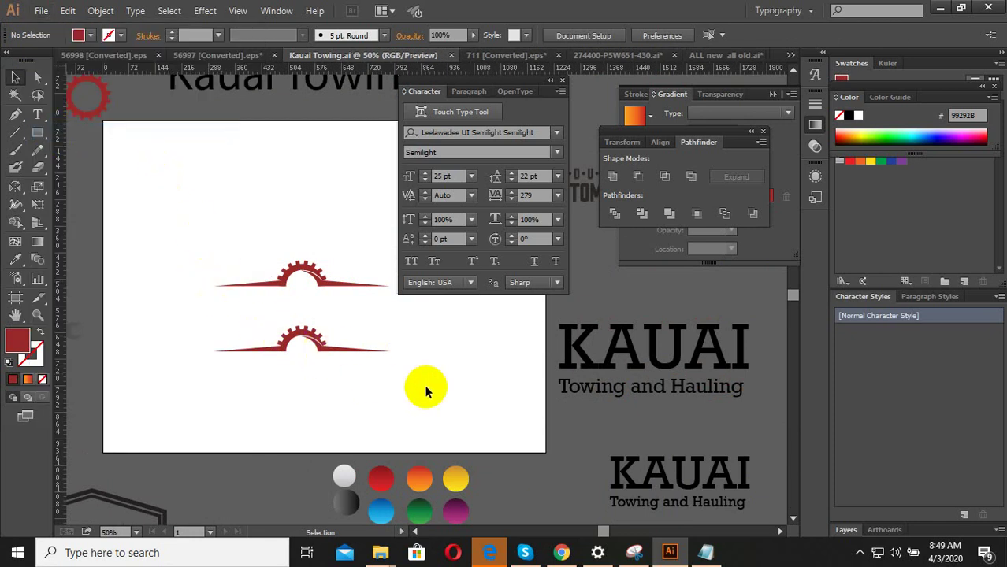
# Rotate the lower half-gear copy 180° so it mirrors the original
pyautogui.moveTo(427, 389); pyautogui.dragTo(218, 322)
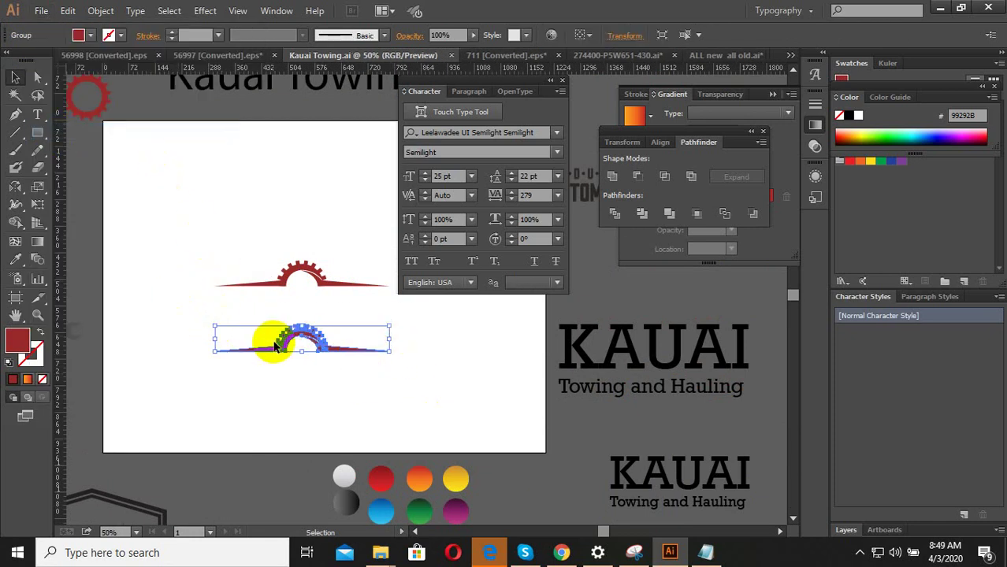
pyautogui.moveTo(395, 356); pyautogui.dragTo(362, 374)
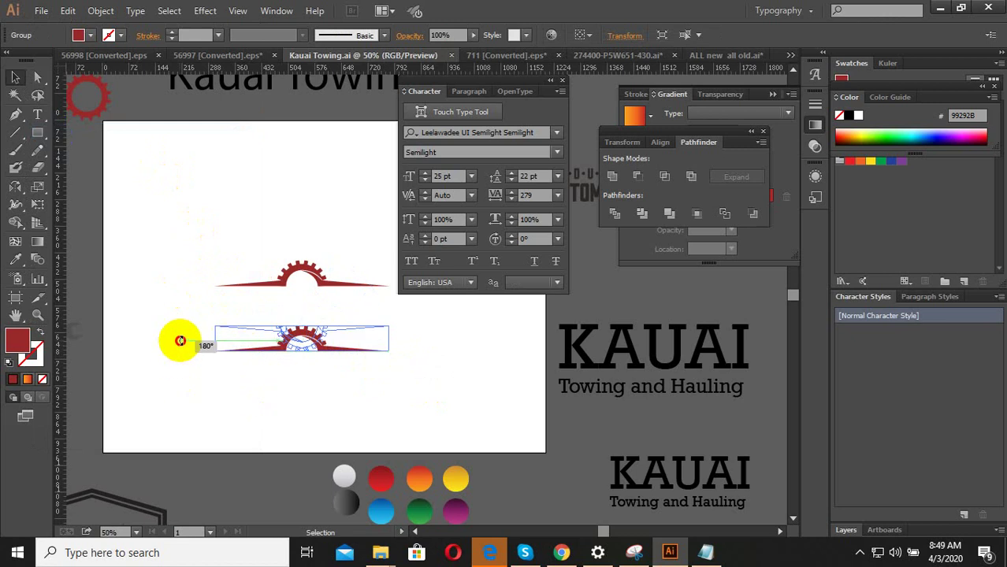
pyautogui.click(362, 375)
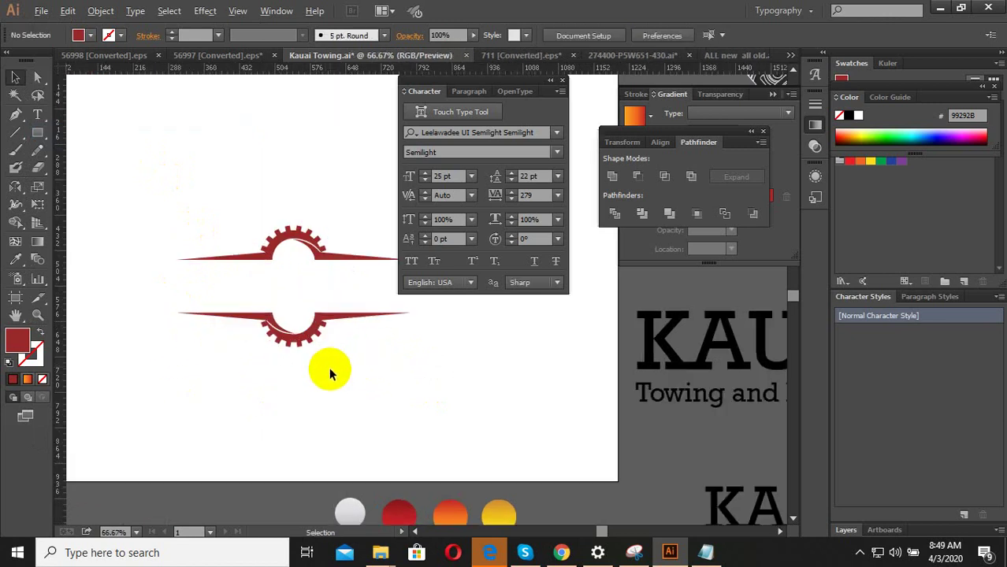
pyautogui.scroll(-2, 339, 384)
pyautogui.scroll(-1, 337, 387)
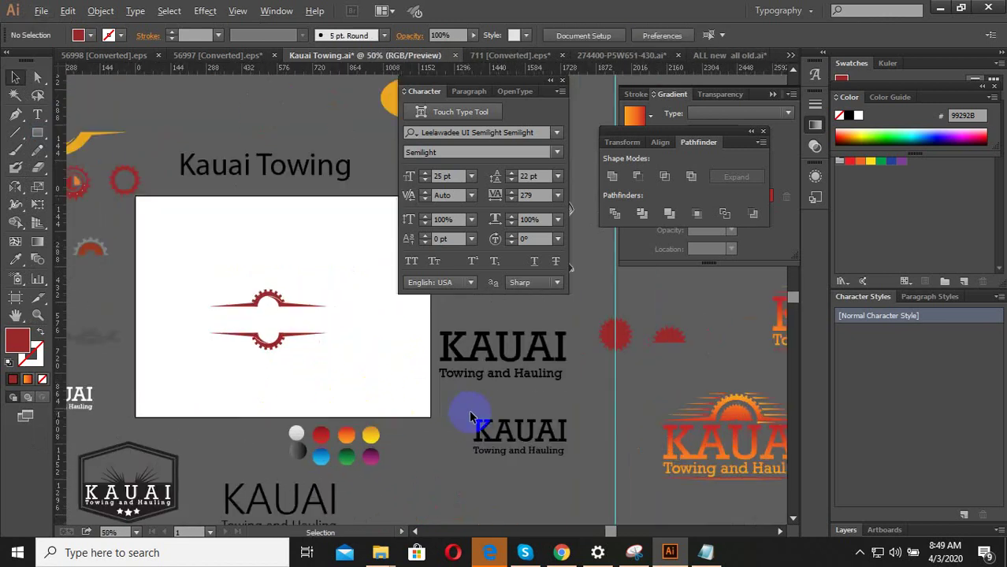
pyautogui.scroll(2, 467, 411)
# Bring the KAUAI Towing and Hauling lettering onto the artboard and scale it down
pyautogui.scroll(-2, 483, 315)
pyautogui.click(506, 373)
pyautogui.moveTo(506, 374); pyautogui.dragTo(327, 390)
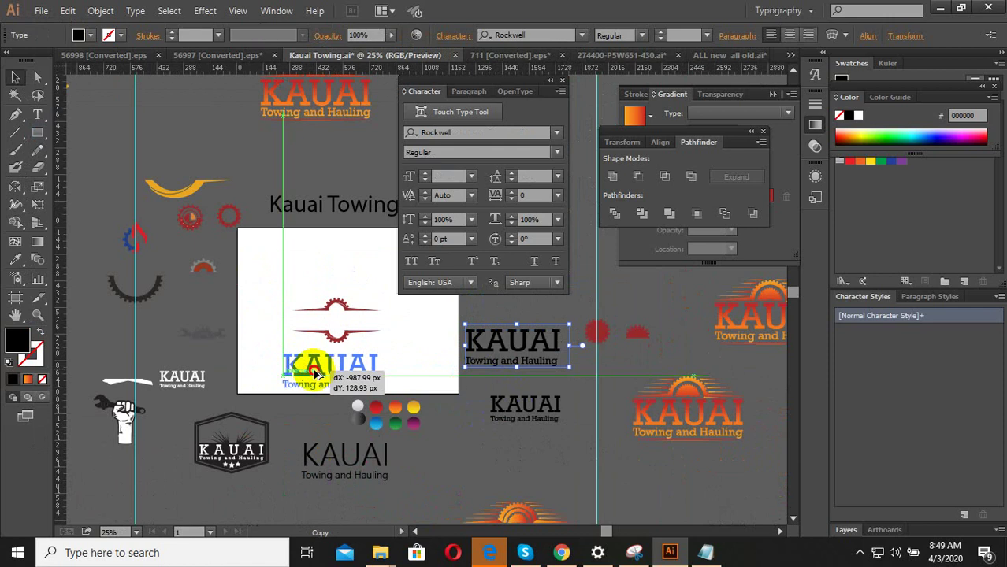
pyautogui.scroll(2, 432, 367)
pyautogui.moveTo(460, 326); pyautogui.dragTo(387, 353)
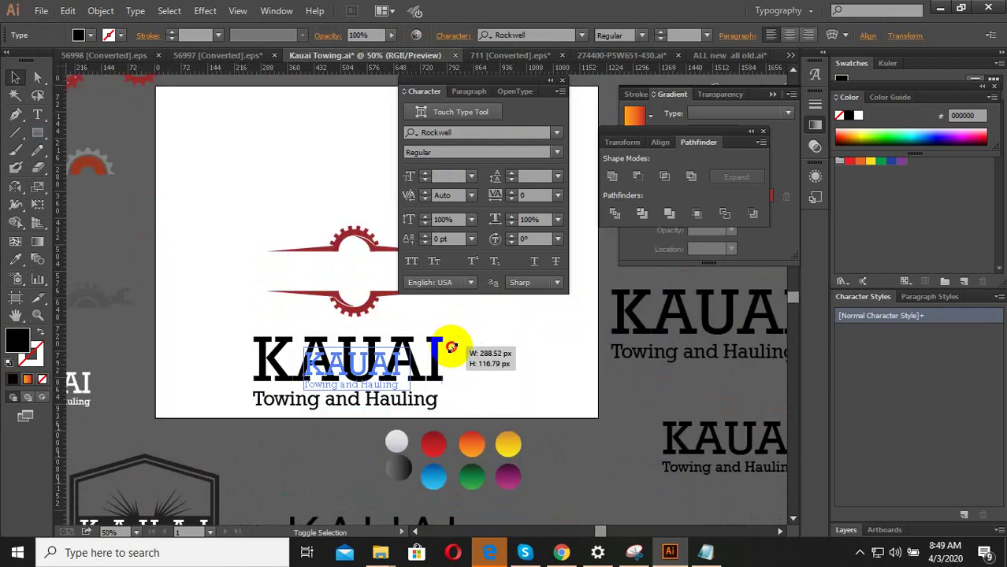
# Place a copy of the lettering centered between the two mirrored half-gears
pyautogui.scroll(3, 374, 396)
pyautogui.scroll(-2, 374, 396)
pyautogui.moveTo(327, 406); pyautogui.dragTo(337, 268)
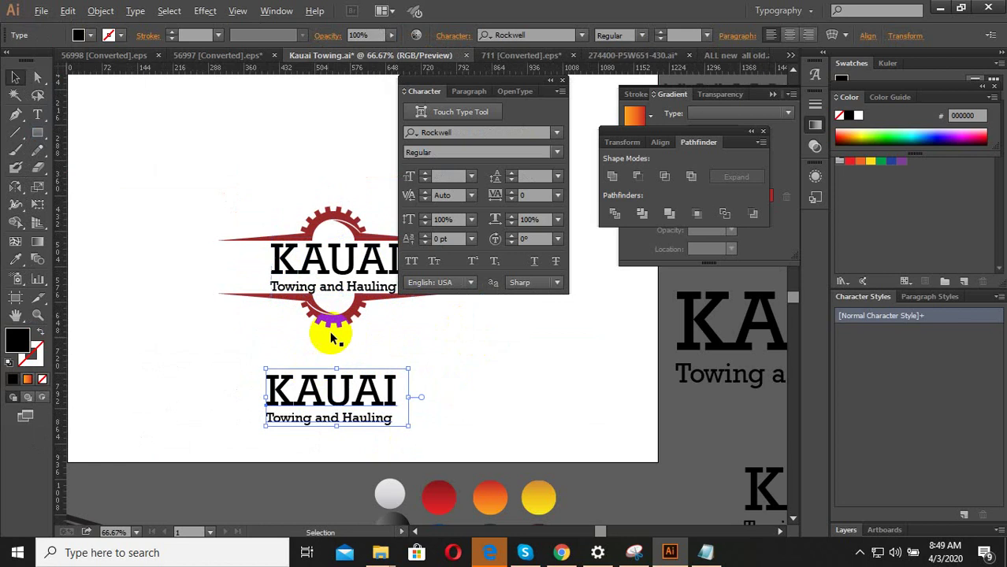
pyautogui.scroll(3, 327, 337)
pyautogui.scroll(-3, 242, 346)
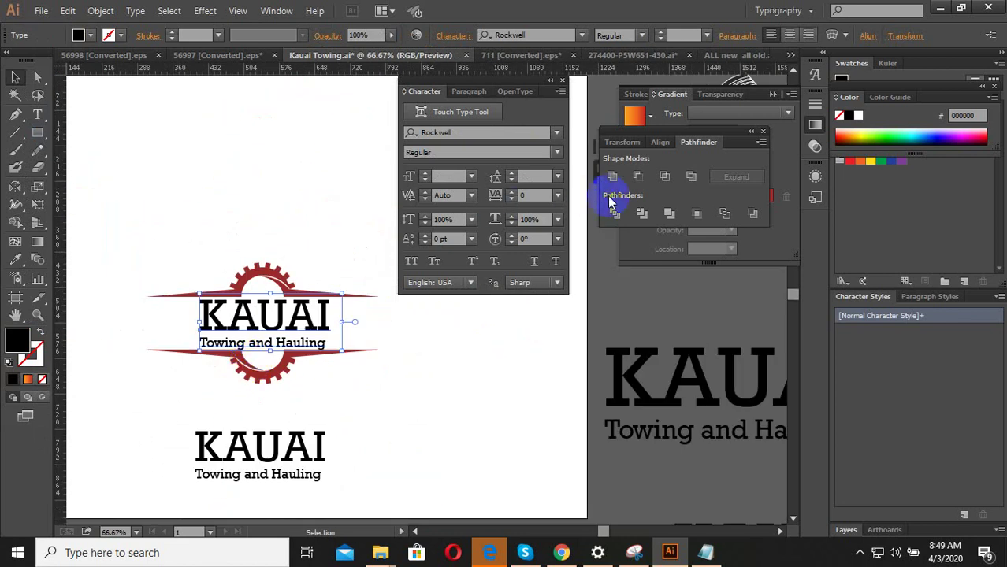
pyautogui.click(499, 236)
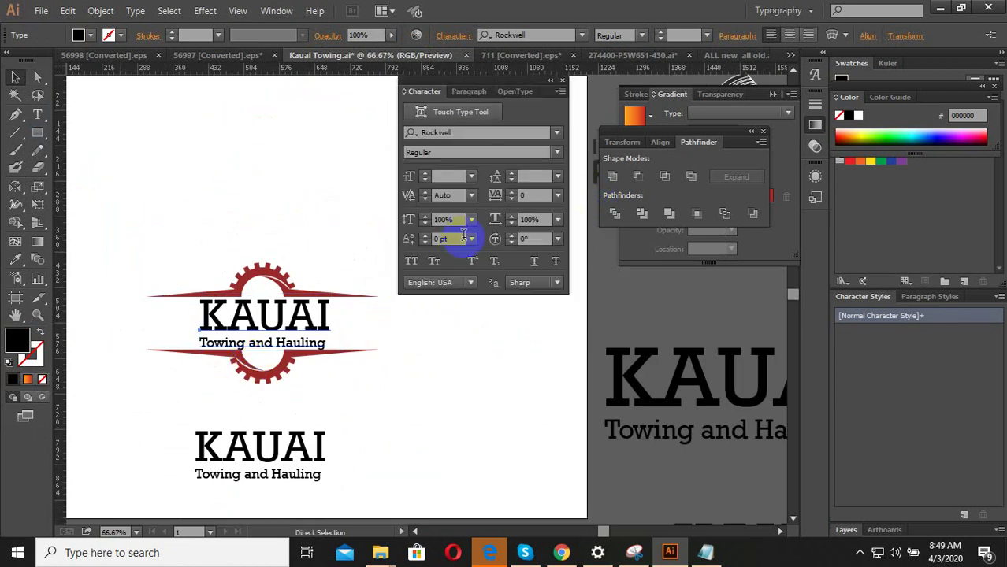
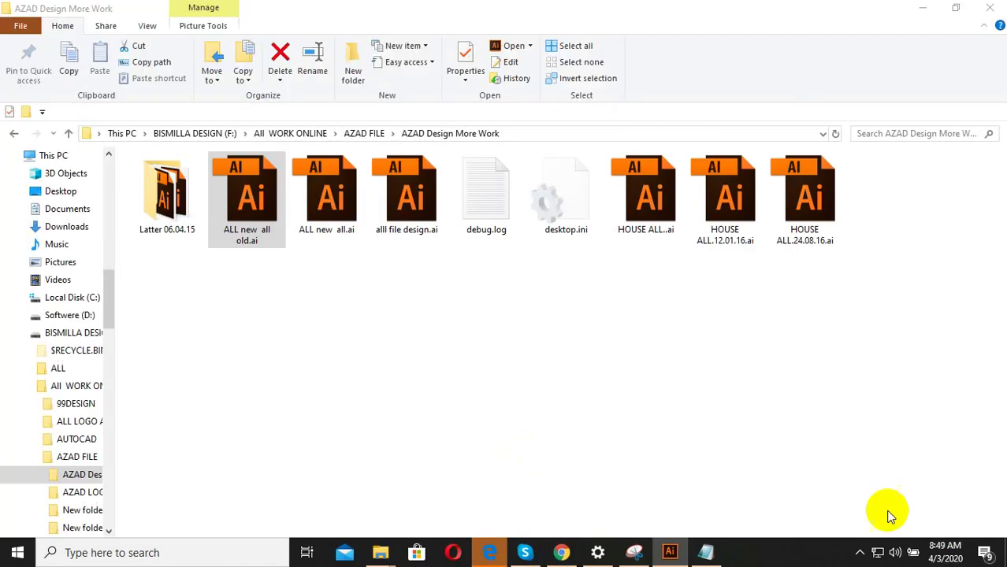
# Switch from File Explorer to the Kauai Towing.ai document in Illustrator via the taskbar
pyautogui.click(859, 551)
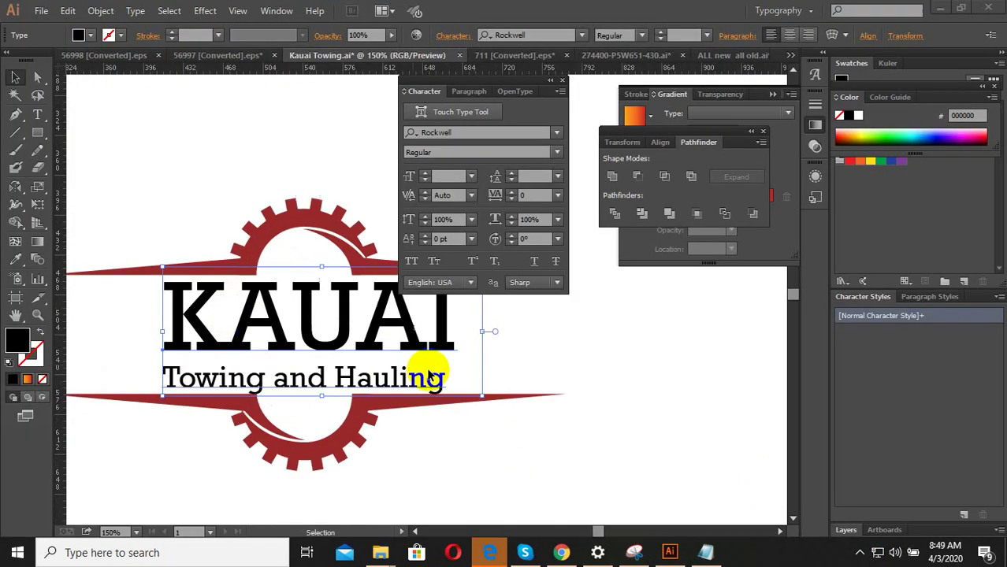
# Try the Ravie font, then Proxy 4, on the KAUAI logo text
pyautogui.scroll(-2, 423, 354)
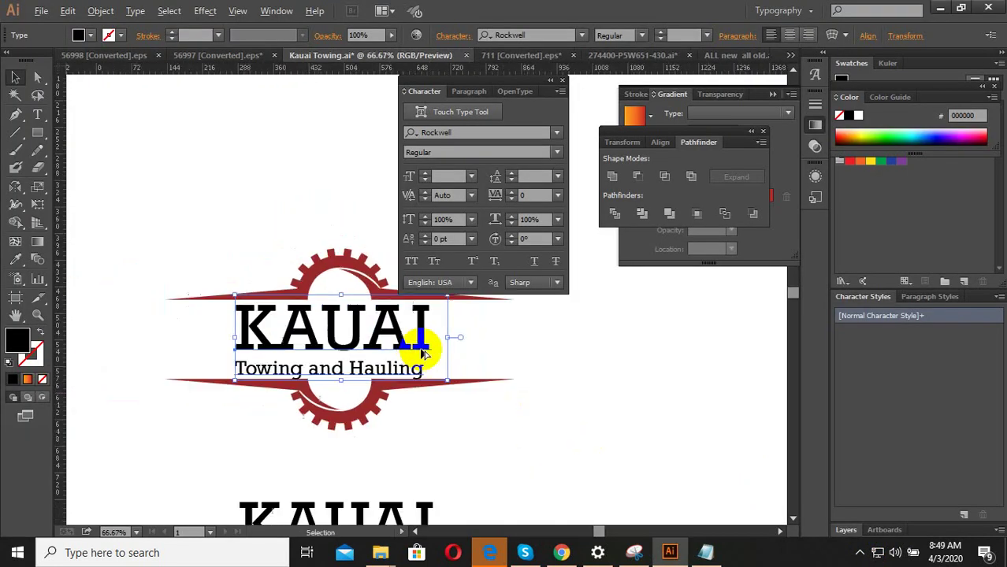
pyautogui.scroll(-1, 423, 354)
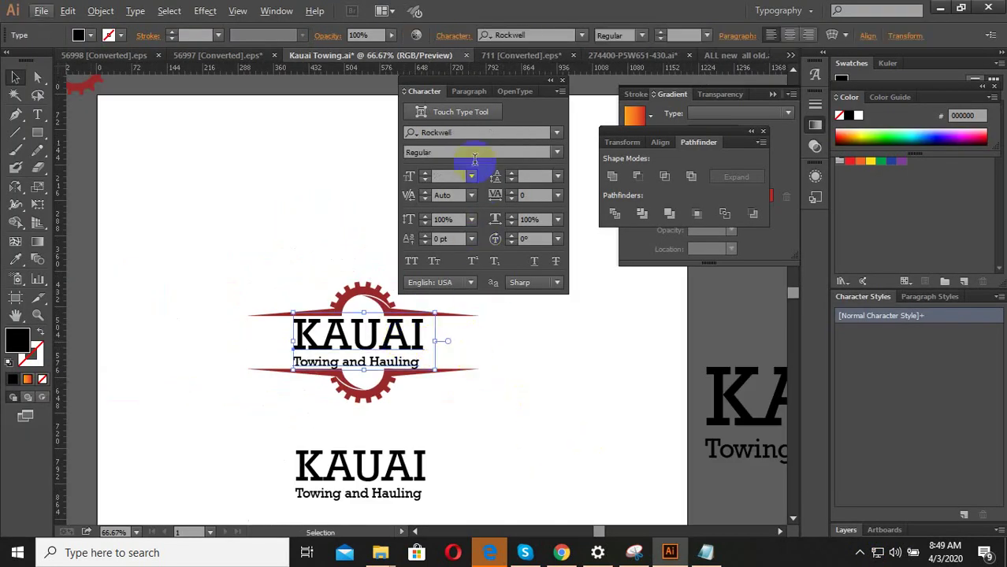
pyautogui.click(557, 132)
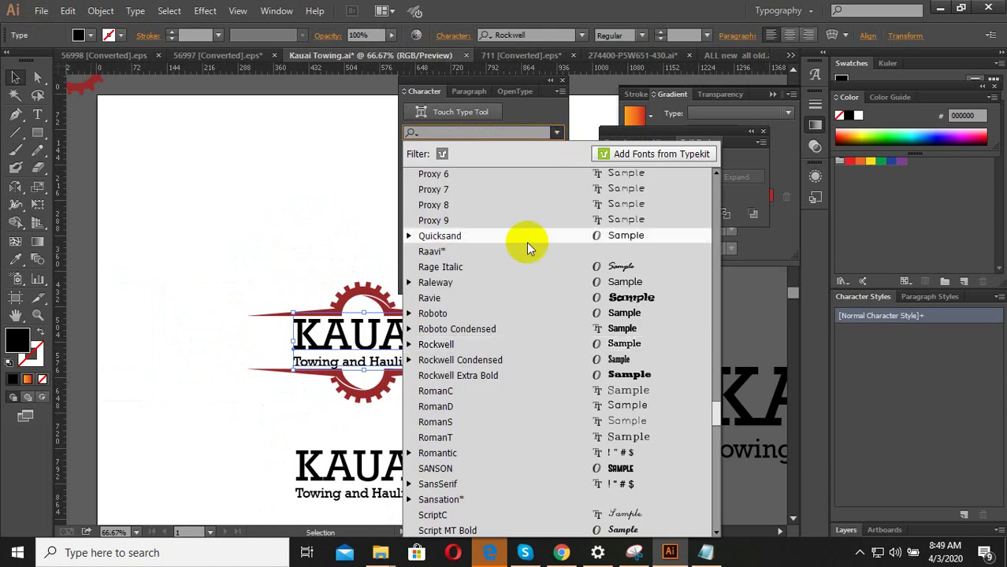
pyautogui.click(561, 299)
pyautogui.click(557, 133)
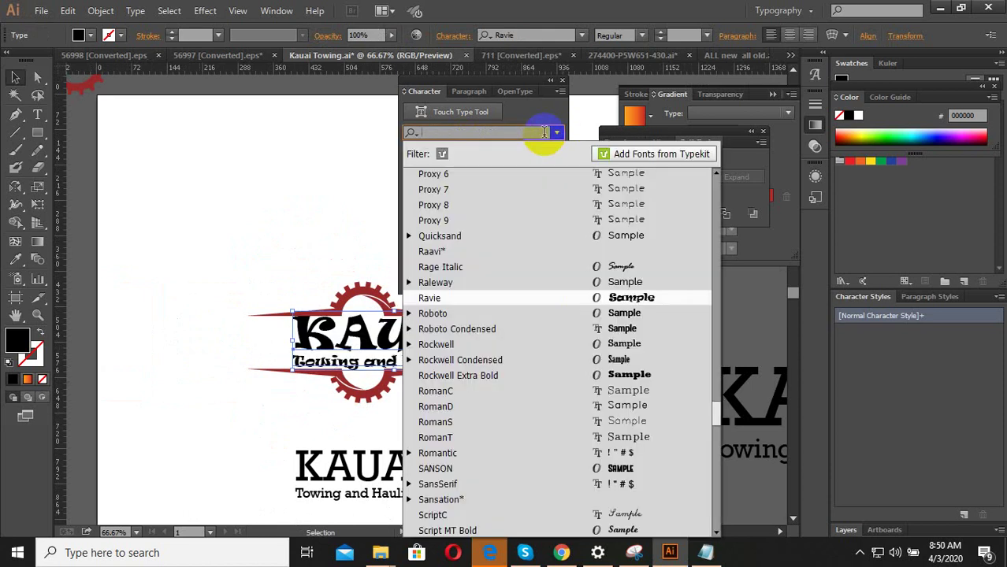
pyautogui.scroll(2, 530, 189)
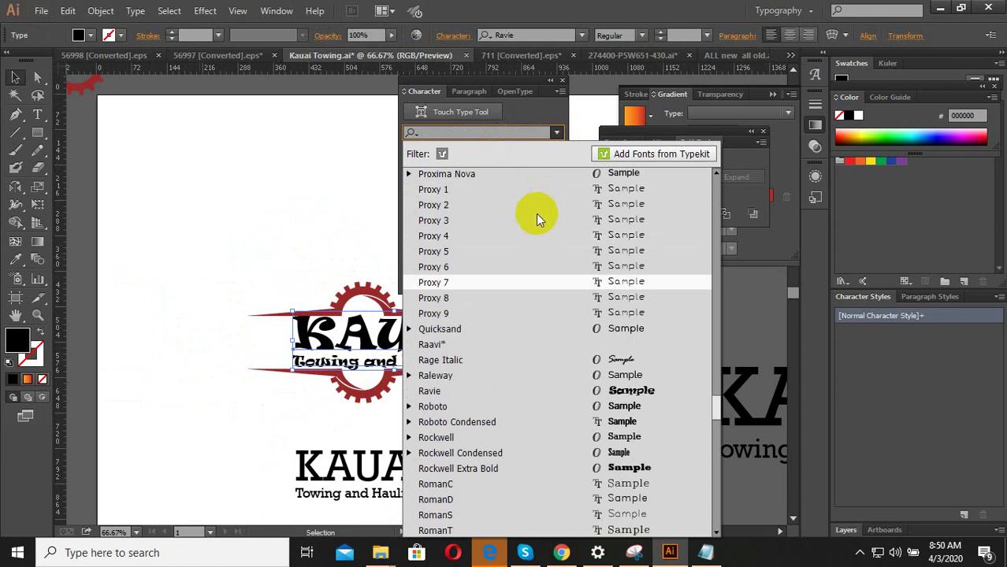
pyautogui.click(459, 238)
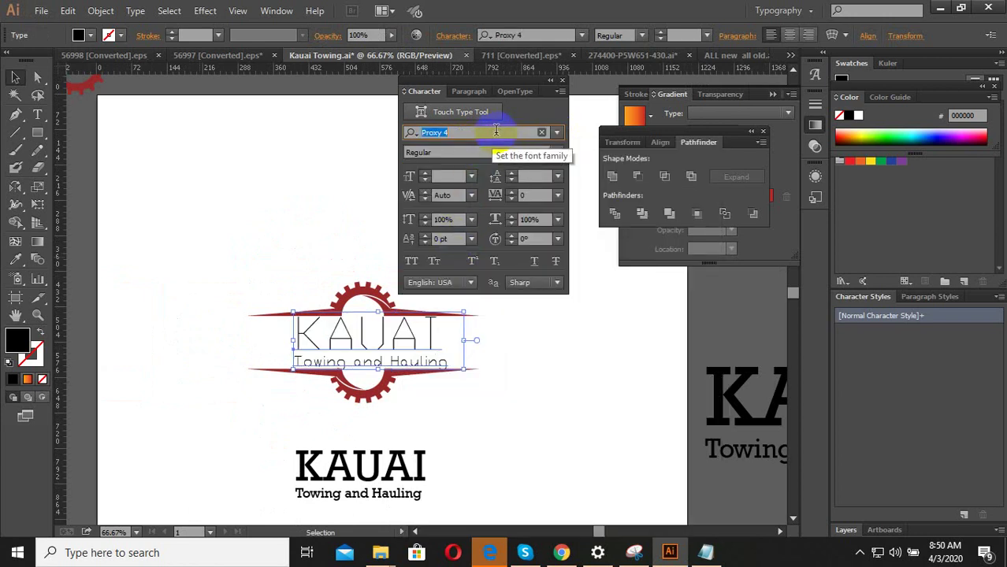
# Set the logo text to Proxima Nova in the Bold style
pyautogui.click(556, 132)
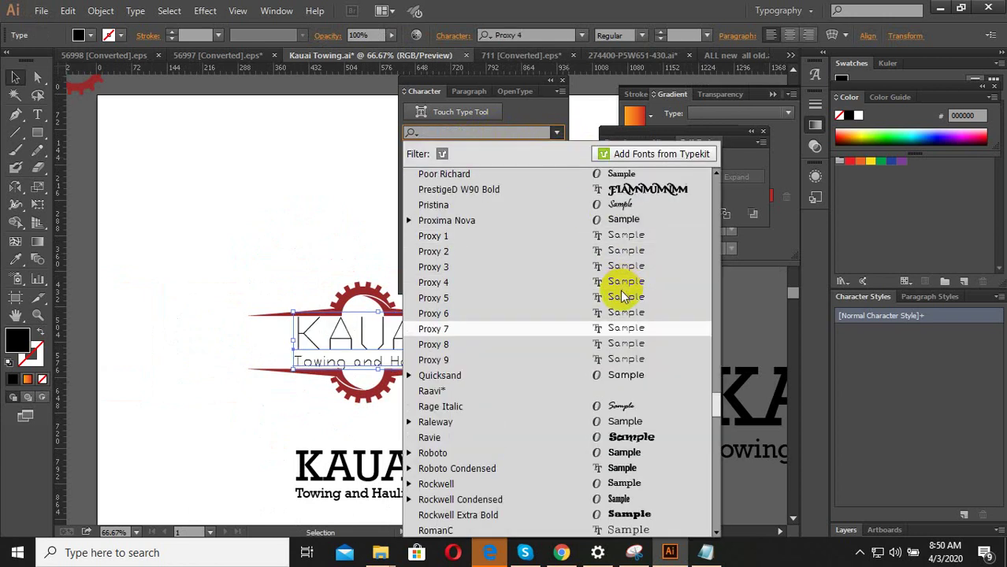
pyautogui.scroll(1, 620, 292)
pyautogui.click(590, 260)
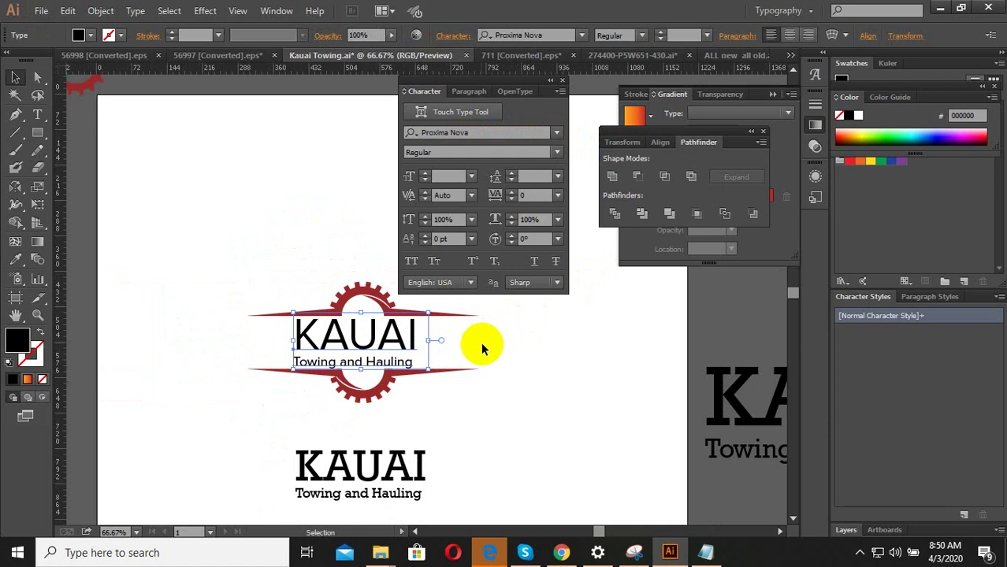
pyautogui.scroll(1, 398, 370)
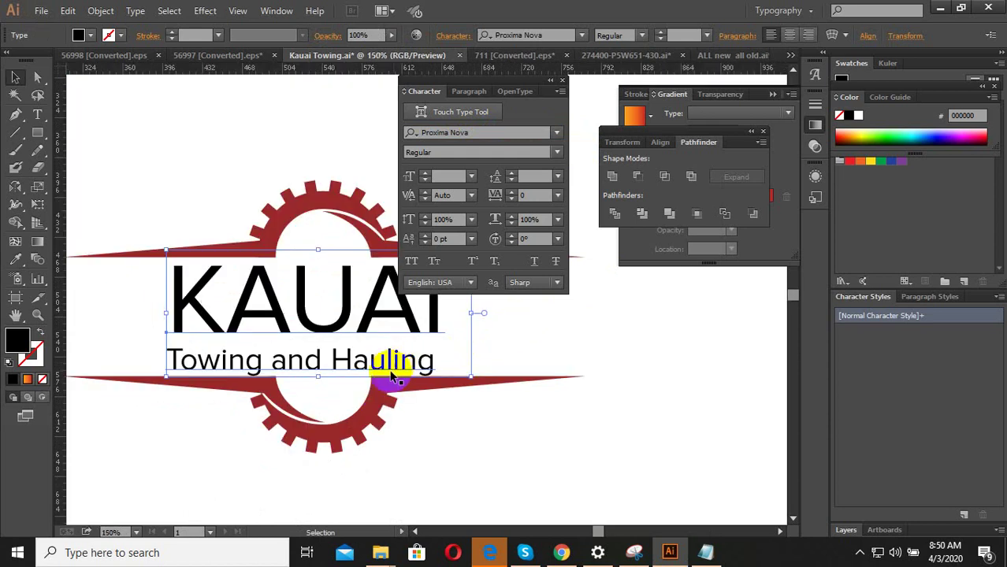
pyautogui.scroll(-1, 380, 396)
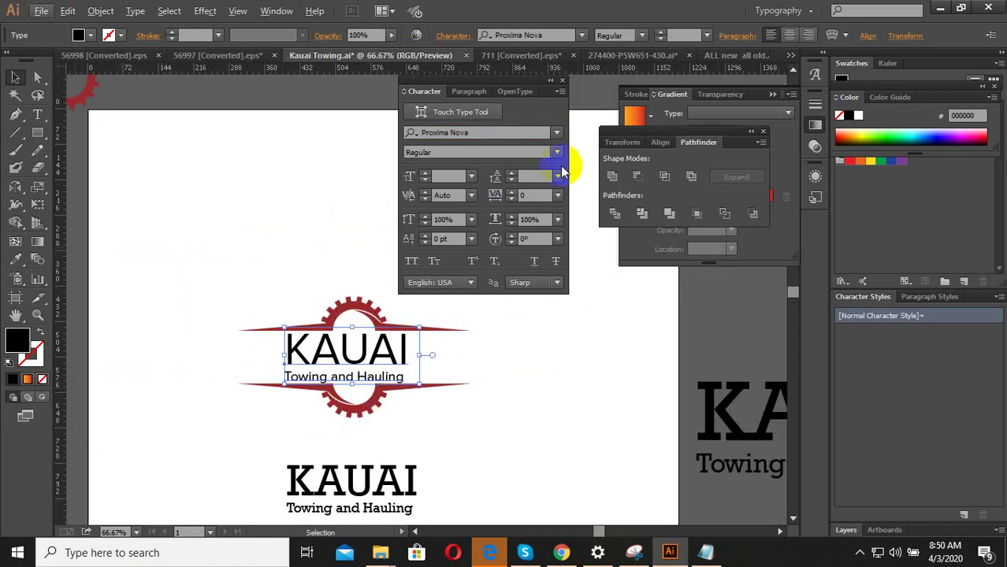
pyautogui.click(557, 152)
pyautogui.click(441, 191)
# Switch the tagline to All Caps so it reads TOWING AND HAULING
pyautogui.scroll(2, 376, 353)
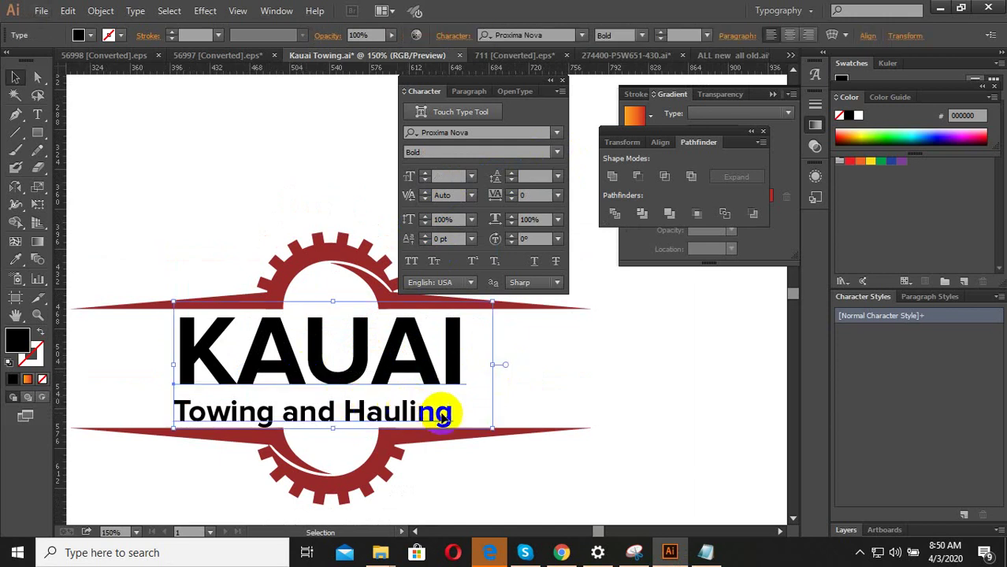
pyautogui.doubleClick(441, 411)
pyautogui.moveTo(464, 412)
pyautogui.mouseDown()
pyautogui.moveTo(234, 423)
pyautogui.moveTo(158, 411)
pyautogui.mouseUp()
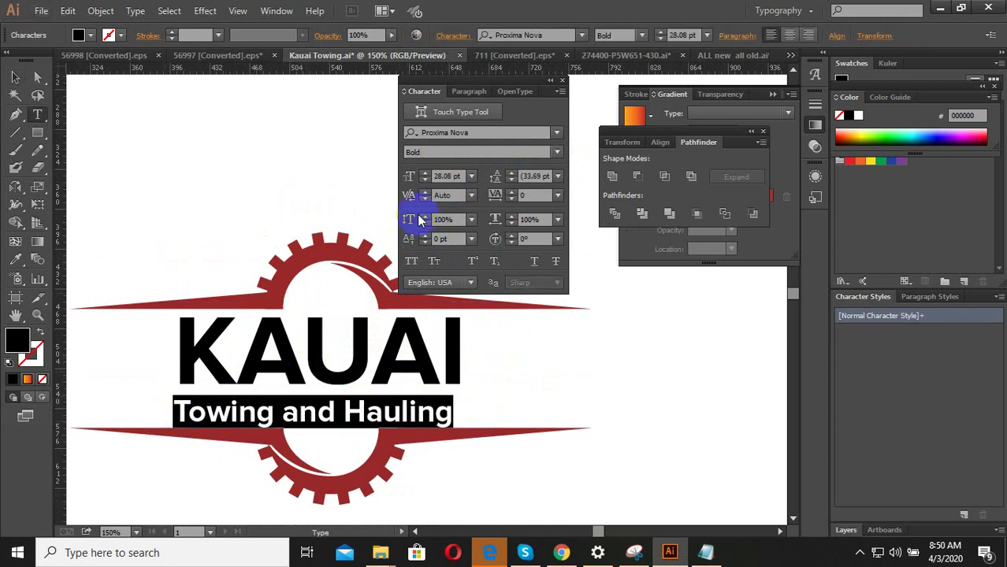
pyautogui.click(411, 261)
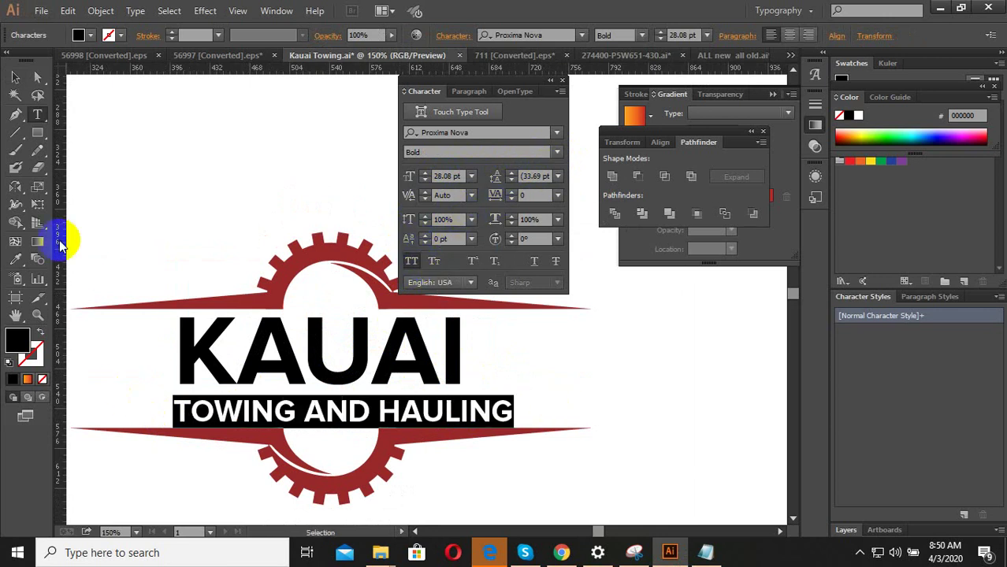
pyautogui.click(16, 85)
pyautogui.click(348, 353)
# Check competing contest entries in the browser, then return to the logo document
pyautogui.click(561, 552)
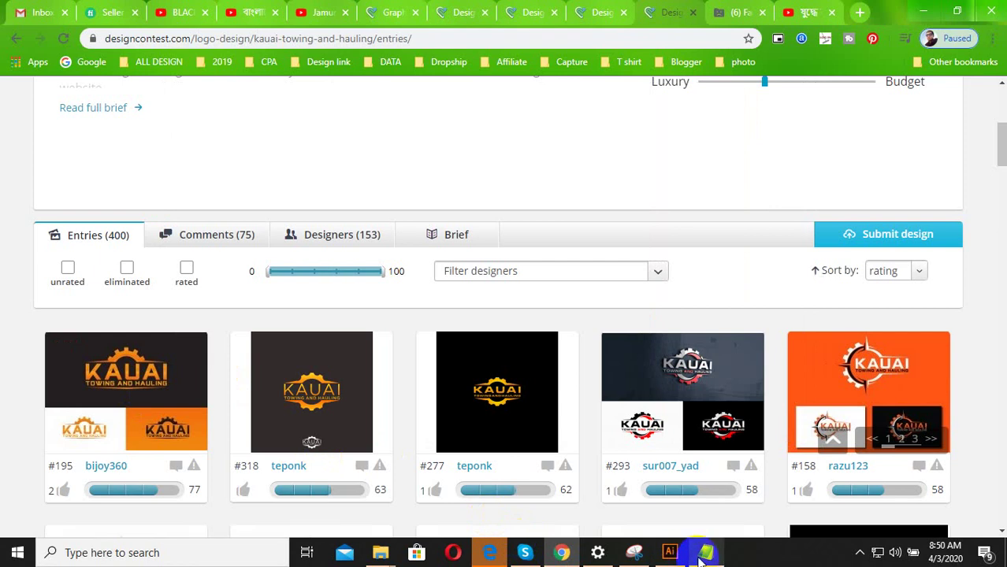
pyautogui.click(669, 552)
pyautogui.scroll(3, 386, 399)
# Select the word KAUAI to check its font size
pyautogui.scroll(-3, 420, 344)
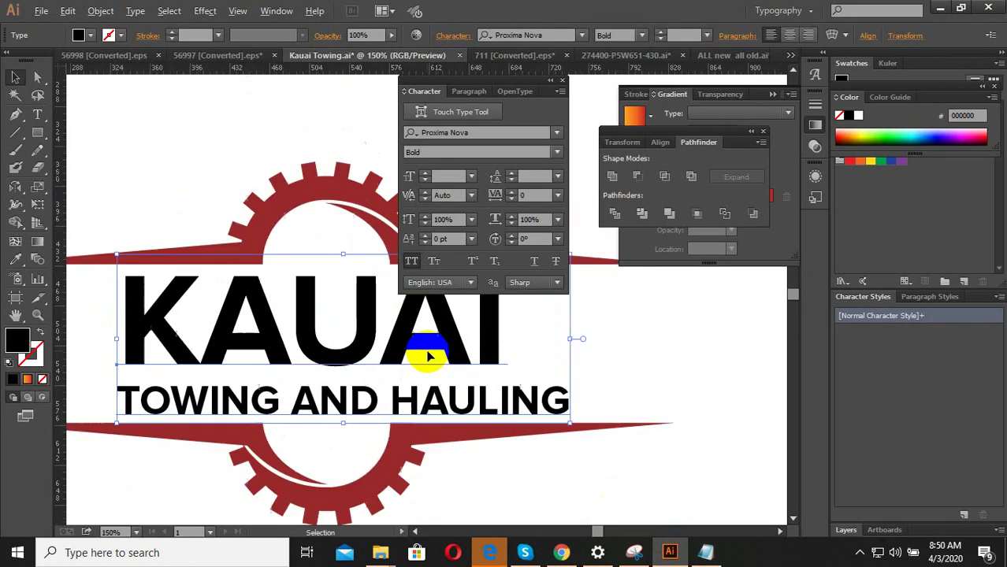
pyautogui.doubleClick(427, 353)
pyautogui.doubleClick(487, 335)
pyautogui.moveTo(486, 334); pyautogui.dragTo(197, 327)
pyautogui.click(448, 178)
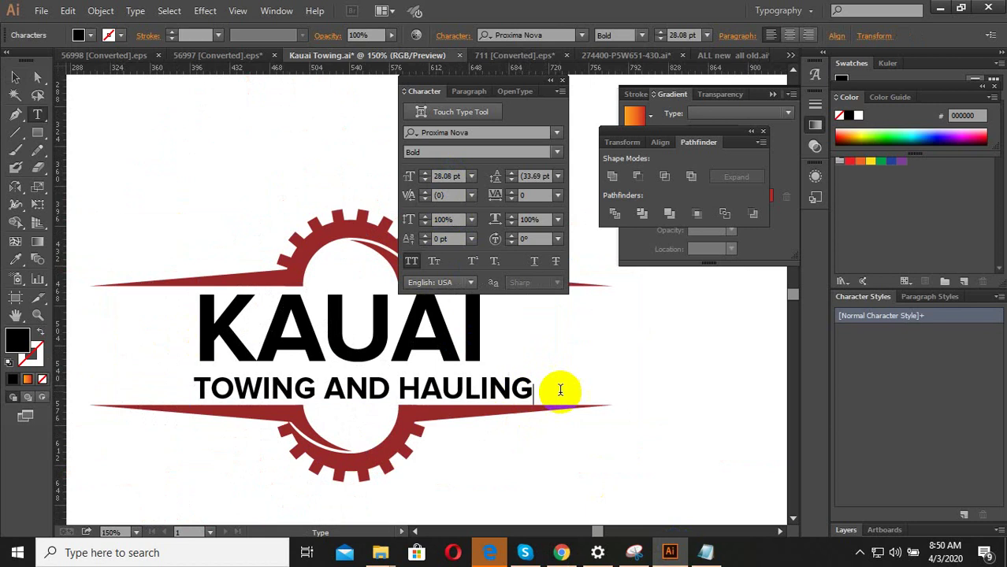
# Reduce the TOWING AND HAULING tagline from 28.08 pt to 24 pt
pyautogui.moveTo(558, 387); pyautogui.dragTo(172, 389)
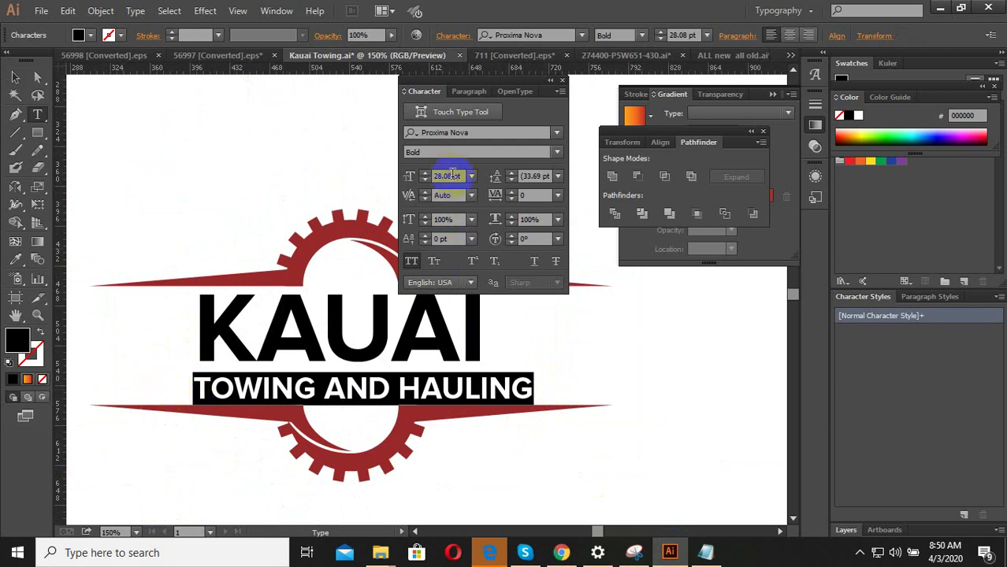
pyautogui.scroll(-2, 453, 175)
pyautogui.scroll(-1, 453, 174)
pyautogui.scroll(-1, 453, 175)
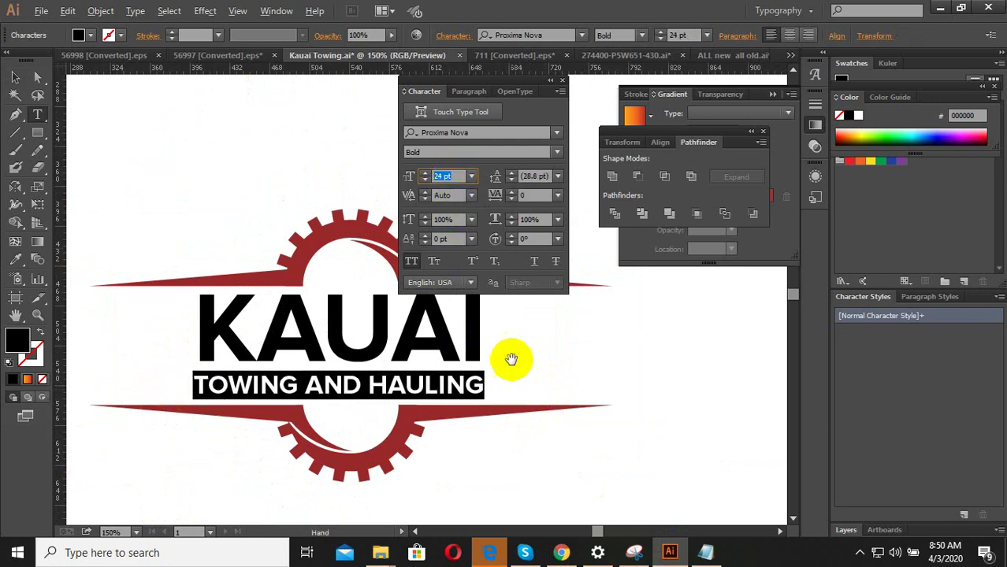
pyautogui.scroll(2, 465, 403)
pyautogui.scroll(1, 460, 405)
pyautogui.scroll(-2, 465, 400)
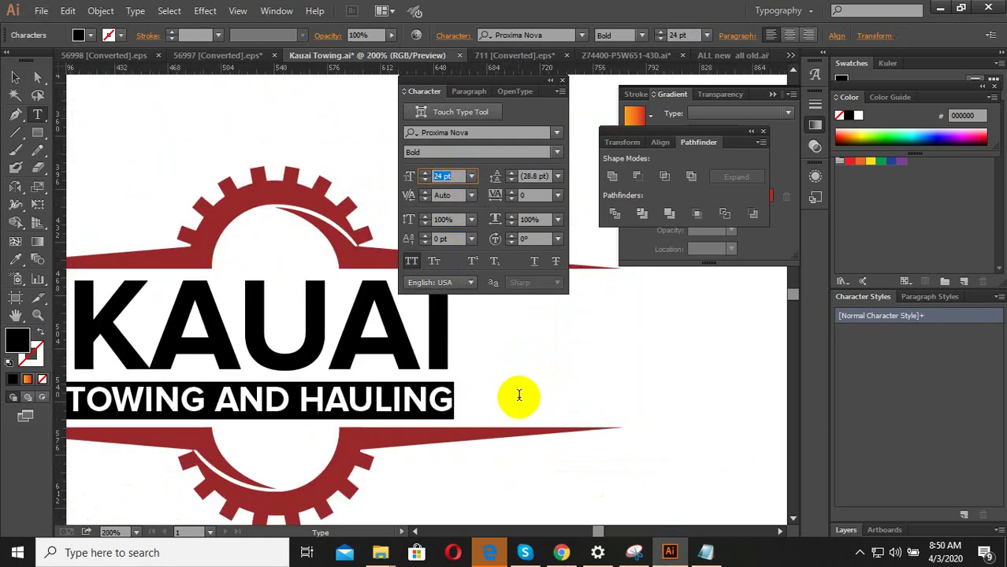
pyautogui.scroll(-1, 564, 417)
pyautogui.click(29, 75)
pyautogui.click(164, 130)
pyautogui.scroll(-2, 363, 386)
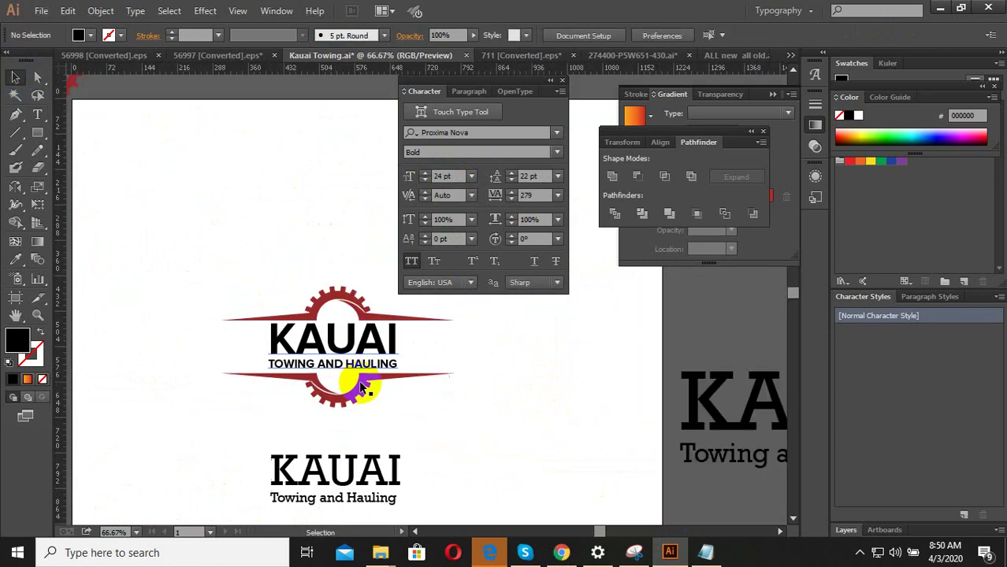
pyautogui.scroll(1, 417, 369)
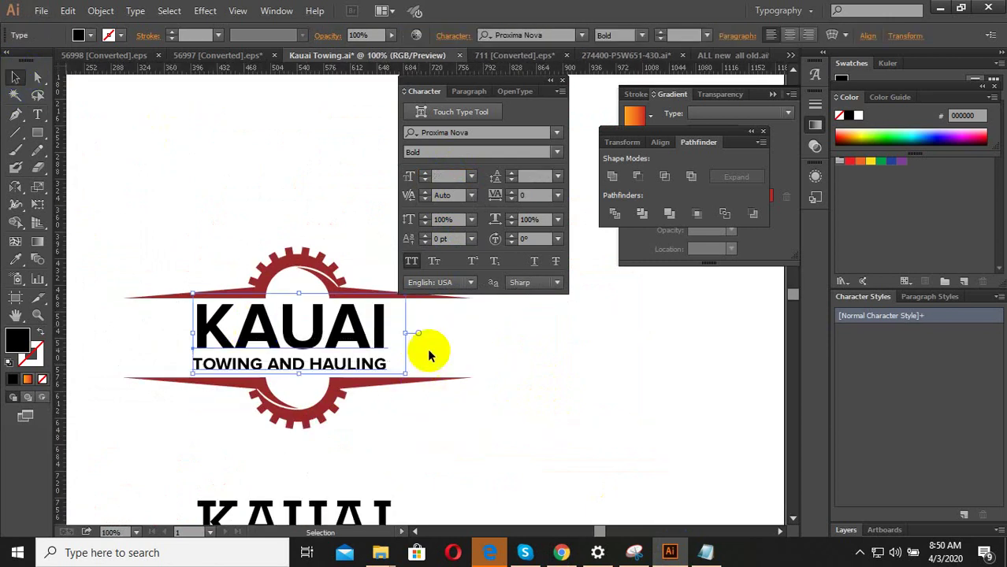
# Select both gear shapes, shrink them around the text, and move the group lower
pyautogui.moveTo(410, 461); pyautogui.dragTo(197, 378)
pyautogui.moveTo(342, 211); pyautogui.dragTo(228, 272)
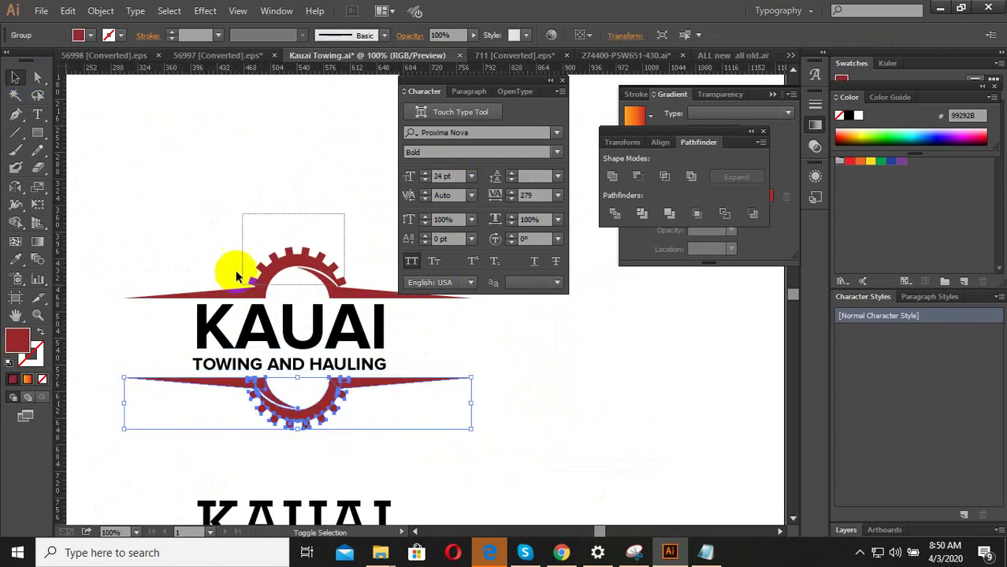
pyautogui.scroll(1, 478, 452)
pyautogui.moveTo(477, 447); pyautogui.dragTo(361, 407)
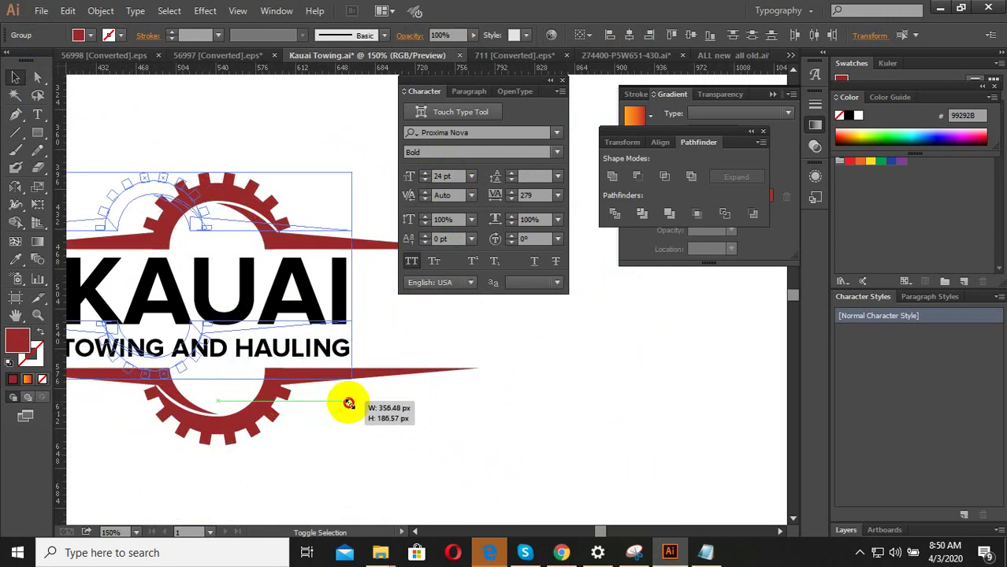
pyautogui.moveTo(361, 407); pyautogui.dragTo(343, 400)
pyautogui.click(449, 373)
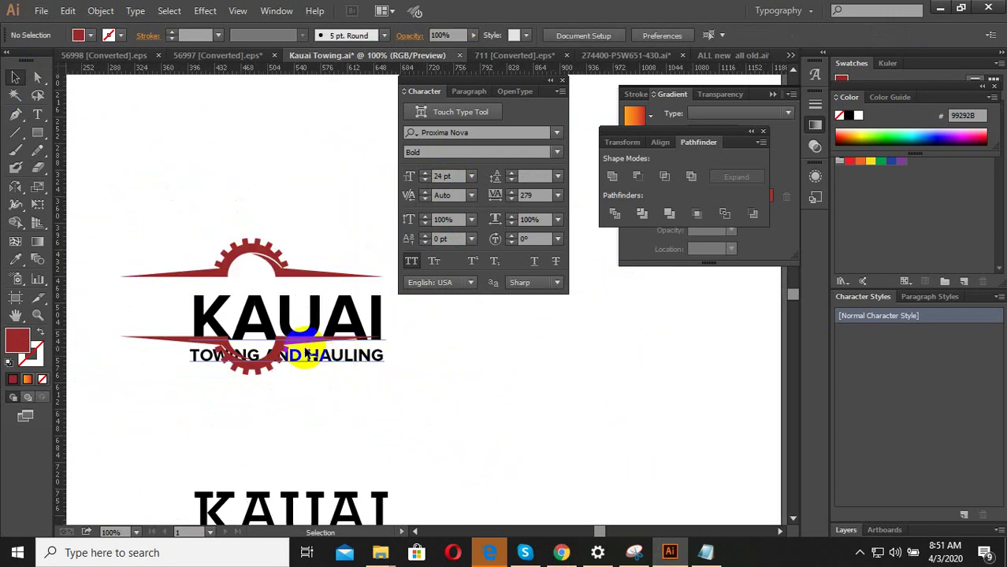
pyautogui.scroll(1, 270, 356)
pyautogui.moveTo(278, 363); pyautogui.dragTo(378, 386)
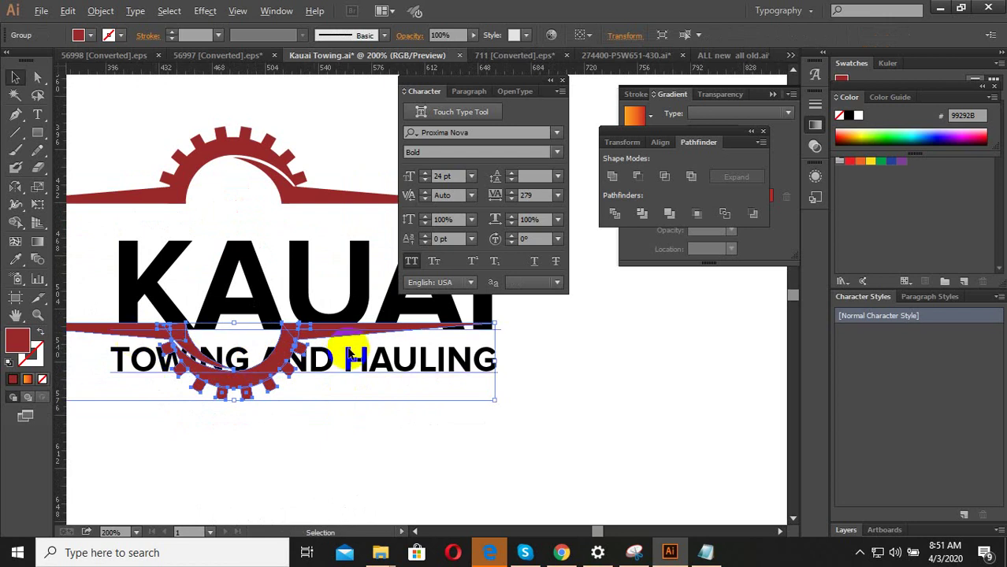
pyautogui.scroll(1, 367, 331)
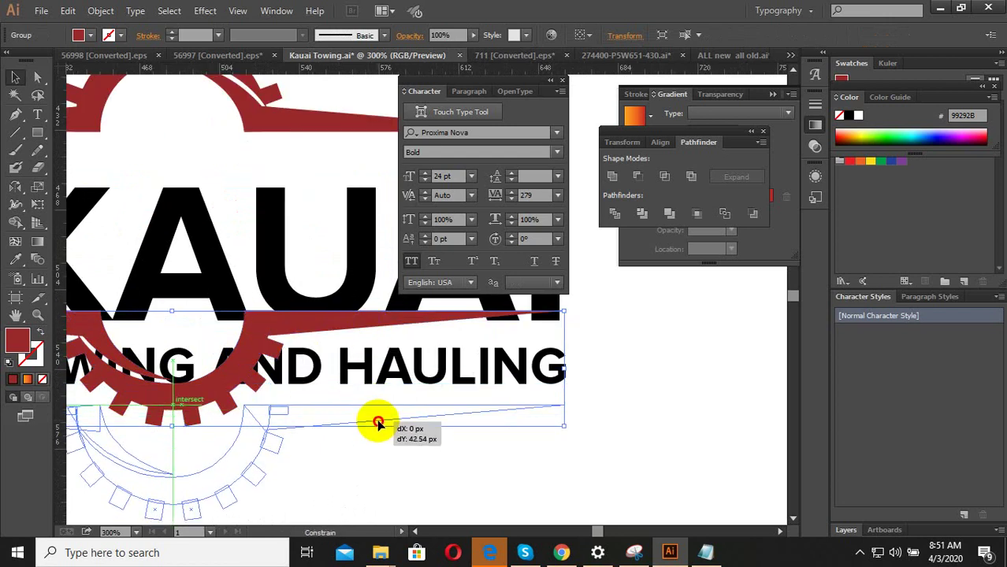
pyautogui.moveTo(379, 386); pyautogui.dragTo(377, 420)
pyautogui.click(627, 404)
pyautogui.scroll(-3, 627, 404)
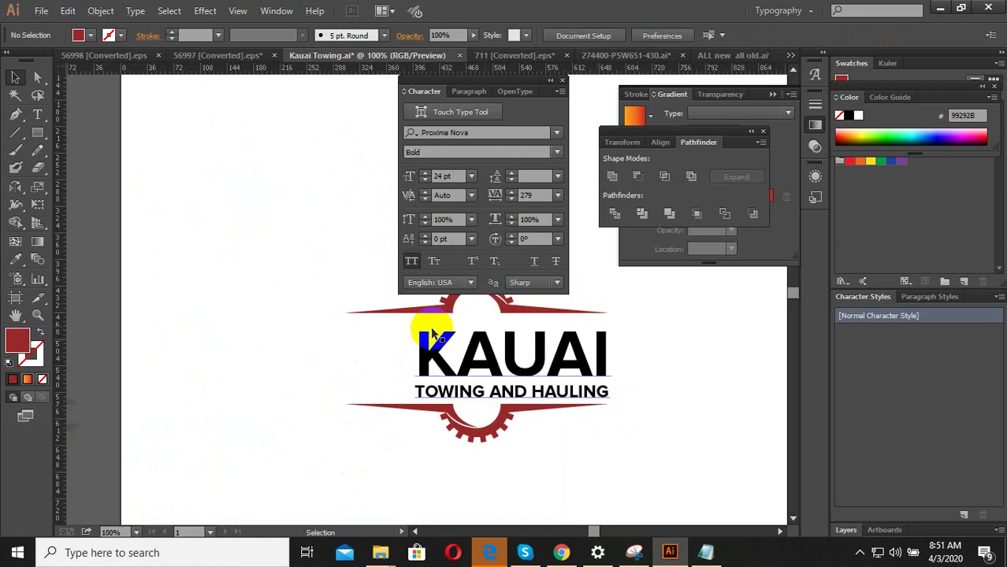
# Scale the red bars and gear group to match the KAUAI text width
pyautogui.click(353, 405)
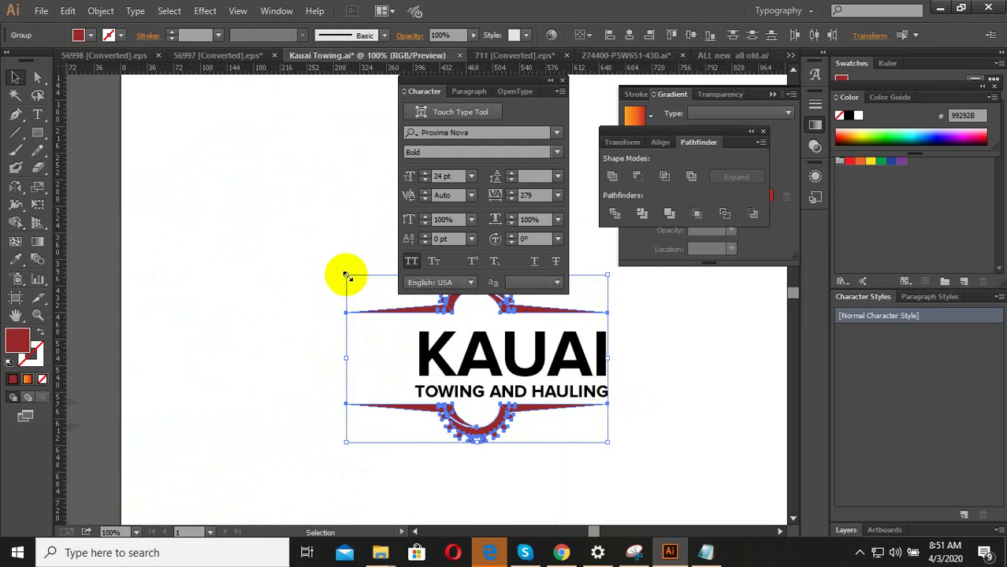
pyautogui.moveTo(345, 275); pyautogui.dragTo(406, 304)
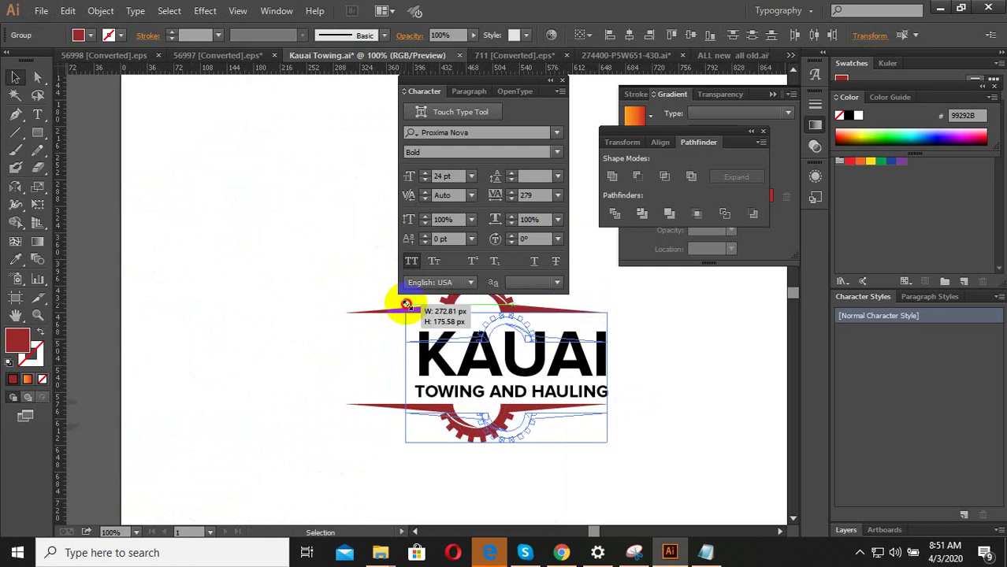
pyautogui.moveTo(406, 304); pyautogui.dragTo(410, 309)
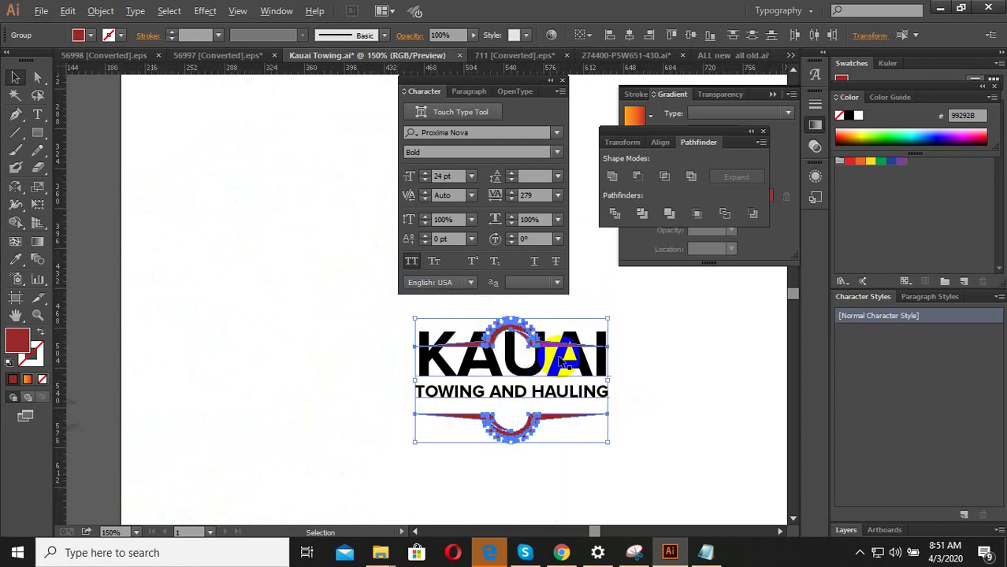
pyautogui.click(449, 467)
pyautogui.scroll(-2, 512, 383)
pyautogui.scroll(3, 432, 429)
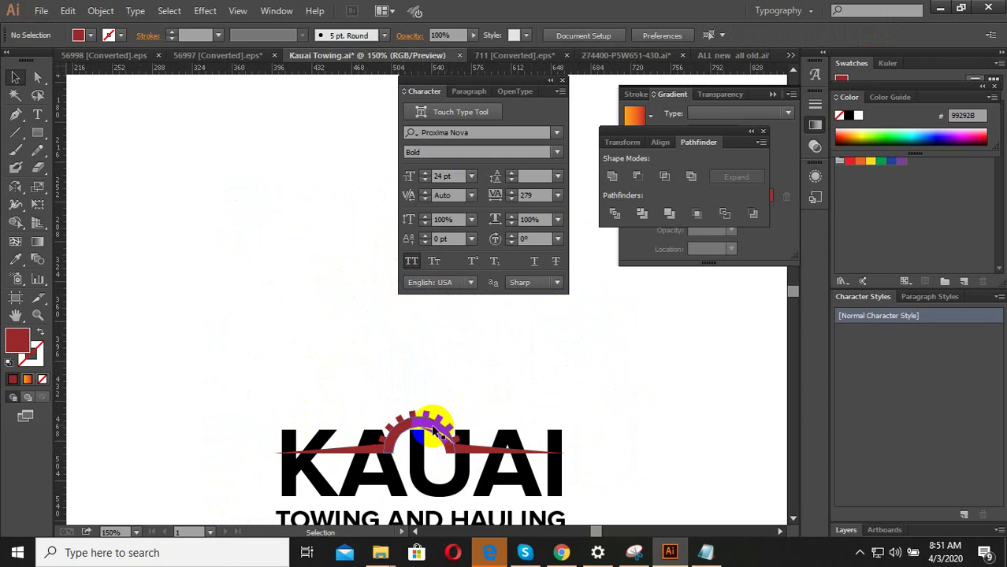
# Raise the gear arch above KAUAI, align the bar's left end, and delete the lower bar
pyautogui.moveTo(431, 429); pyautogui.dragTo(436, 396)
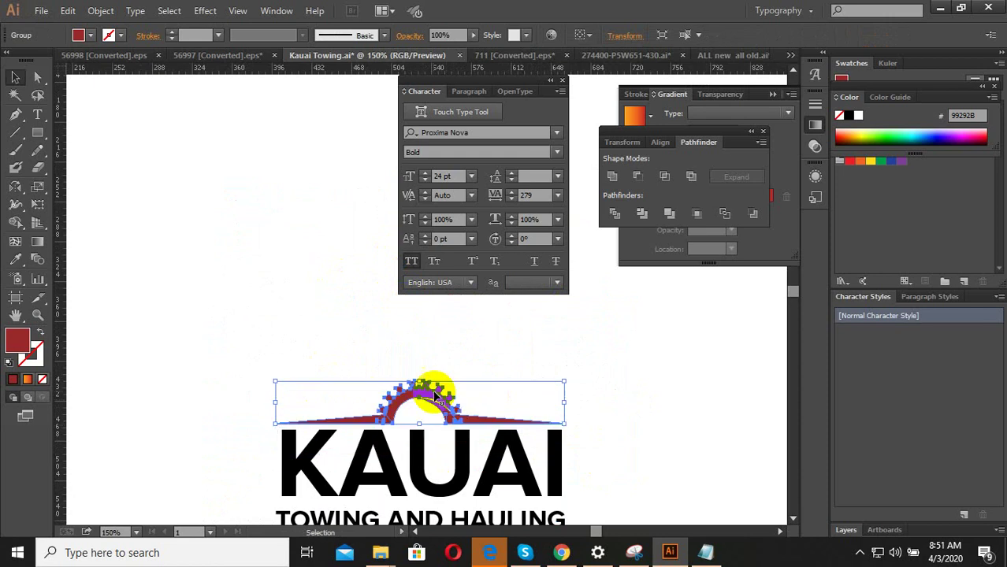
pyautogui.scroll(2, 303, 426)
pyautogui.scroll(2, 193, 408)
pyautogui.moveTo(207, 403)
pyautogui.mouseDown()
pyautogui.moveTo(233, 417)
pyautogui.moveTo(234, 397)
pyautogui.mouseUp()
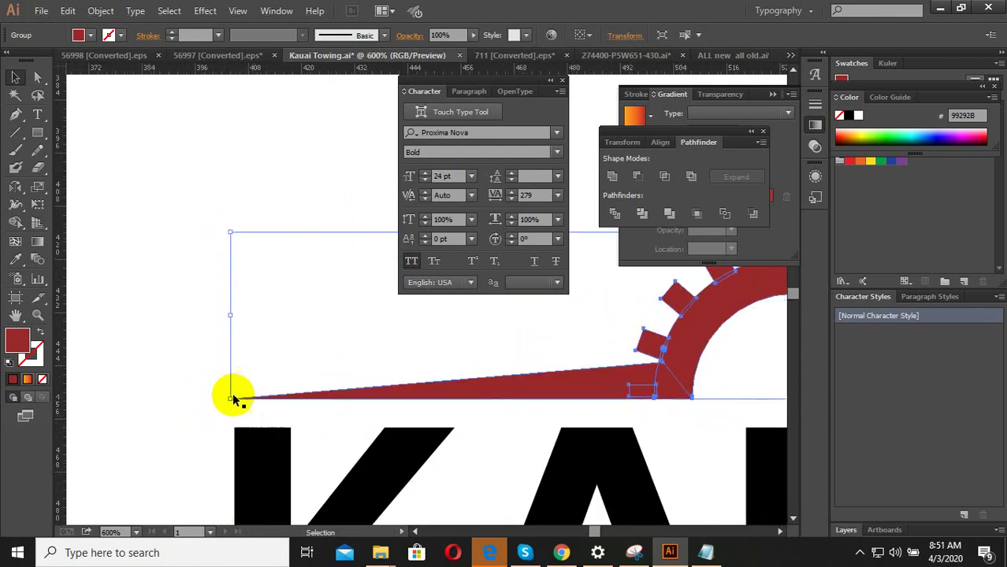
pyautogui.scroll(-2, 268, 386)
pyautogui.scroll(-2, 378, 406)
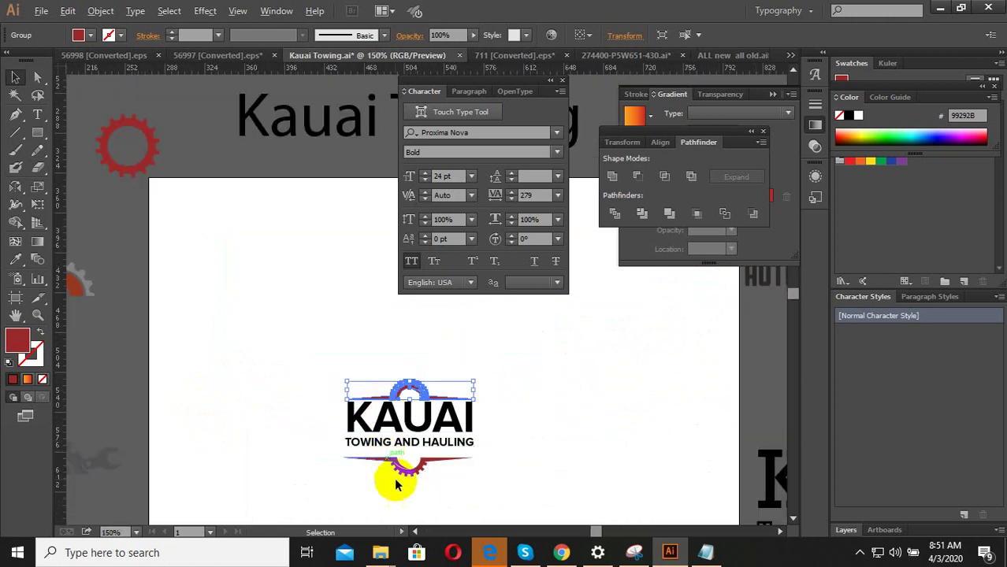
pyautogui.press('Delete')
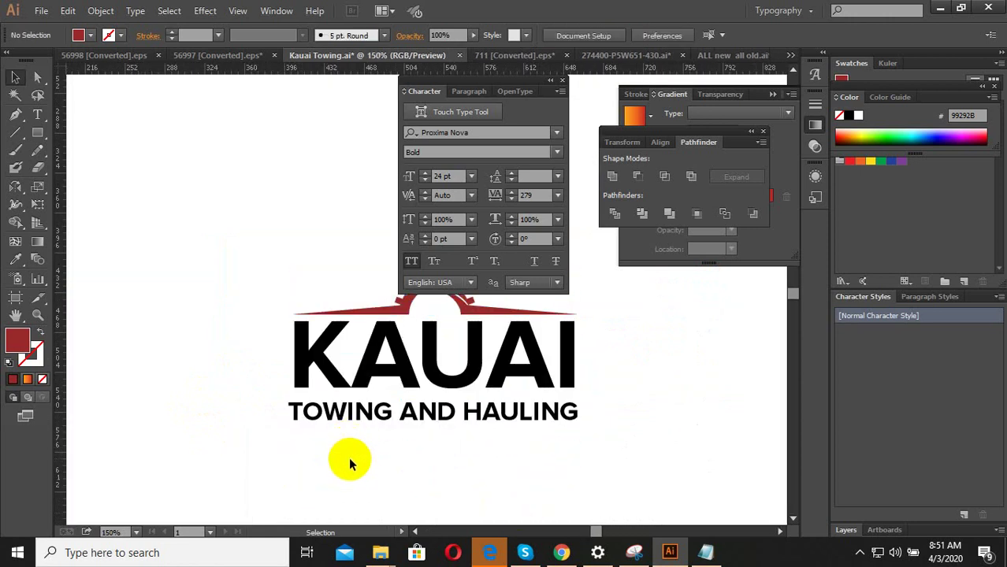
# Copy the gear arch below the tagline and rotate it 180° to point down
pyautogui.click(338, 375)
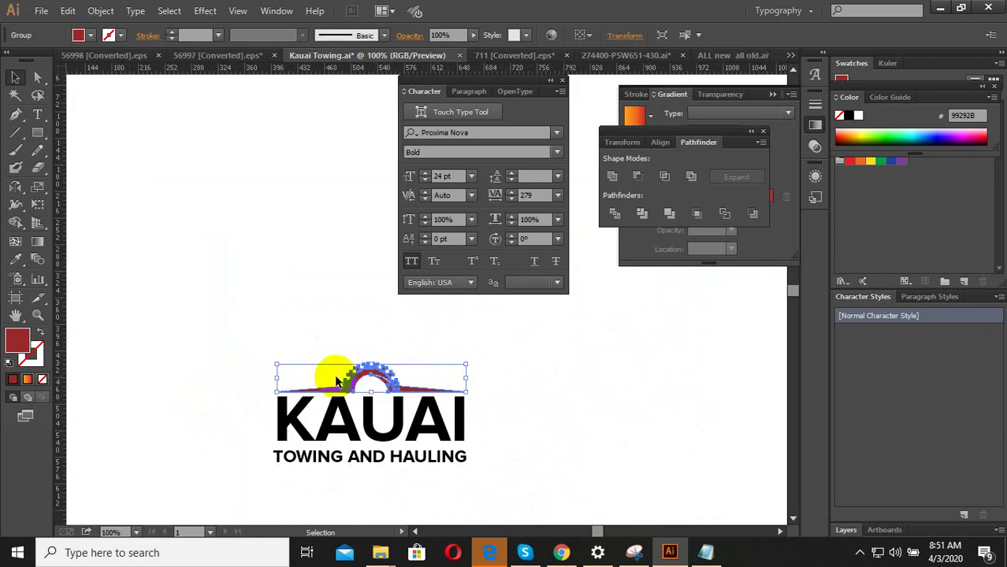
pyautogui.moveTo(368, 380); pyautogui.dragTo(365, 471)
pyautogui.scroll(3, 646, 460)
pyautogui.scroll(-2, 650, 448)
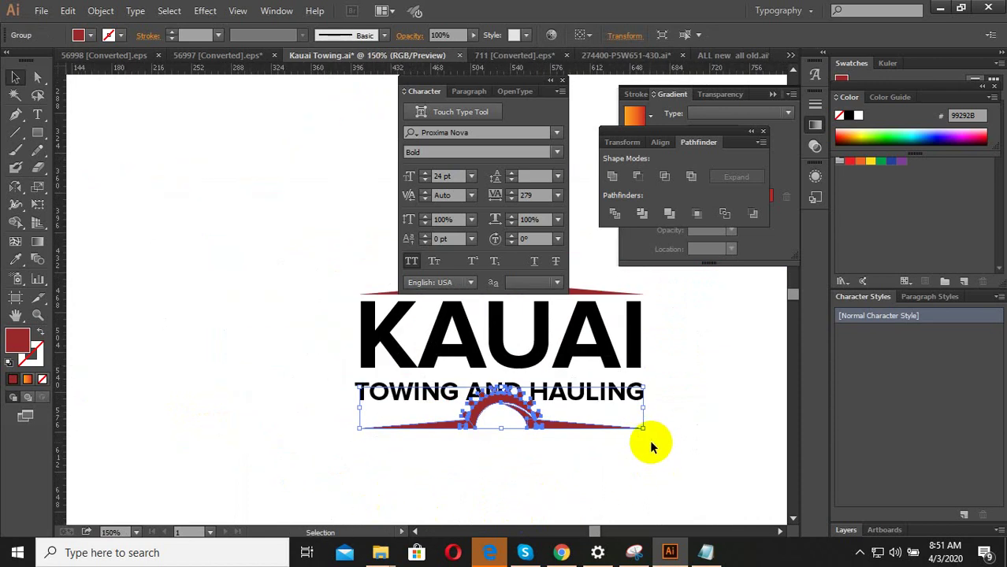
pyautogui.moveTo(650, 436); pyautogui.dragTo(393, 406)
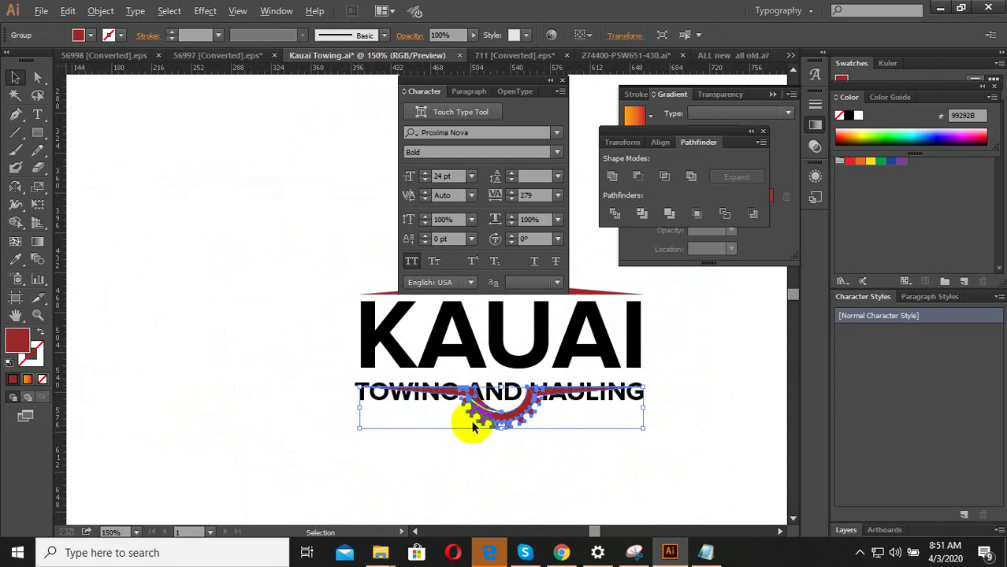
pyautogui.moveTo(476, 418); pyautogui.dragTo(461, 428)
pyautogui.click(299, 447)
# Zoom out and pan to center the logo artboard
pyautogui.scroll(-1, 298, 448)
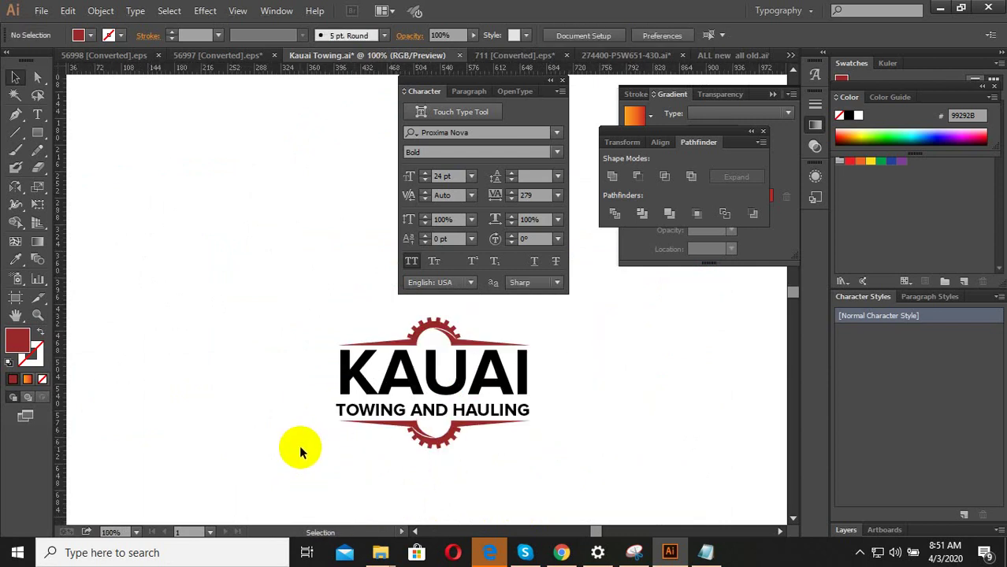
pyautogui.scroll(2, 477, 375)
pyautogui.scroll(-1, 390, 359)
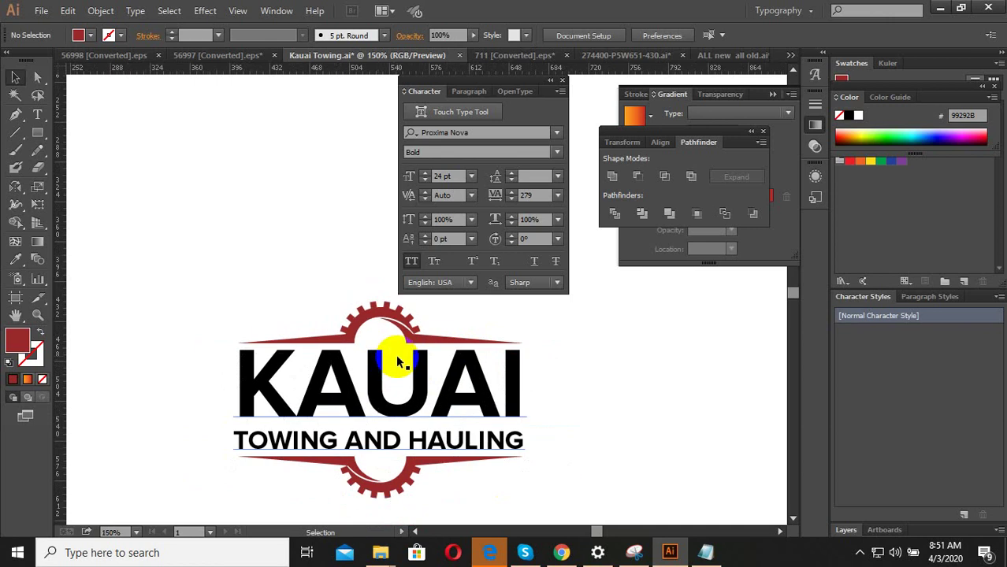
pyautogui.scroll(2, 390, 338)
pyautogui.scroll(-2, 326, 375)
pyautogui.scroll(-2, 340, 406)
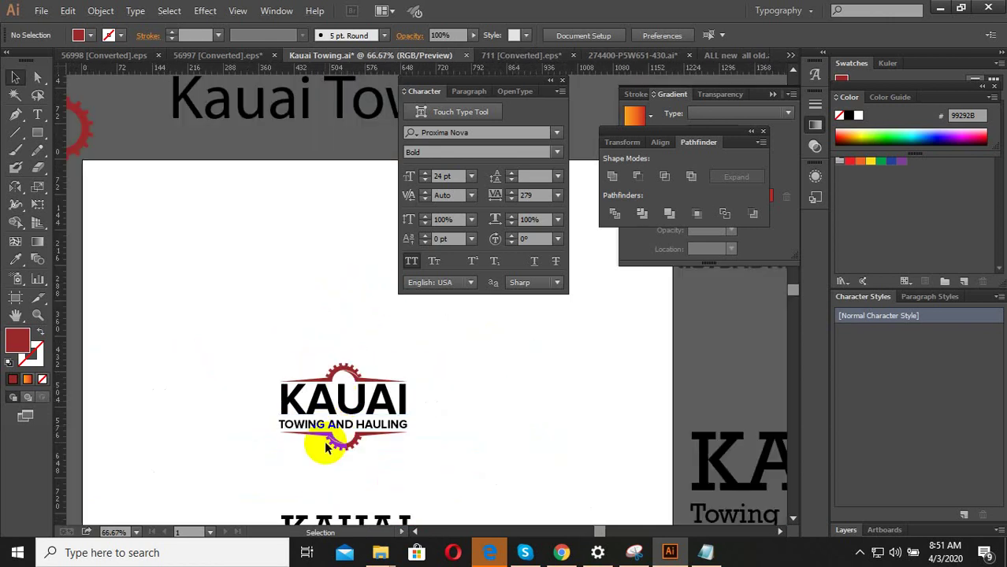
pyautogui.scroll(-2, 326, 447)
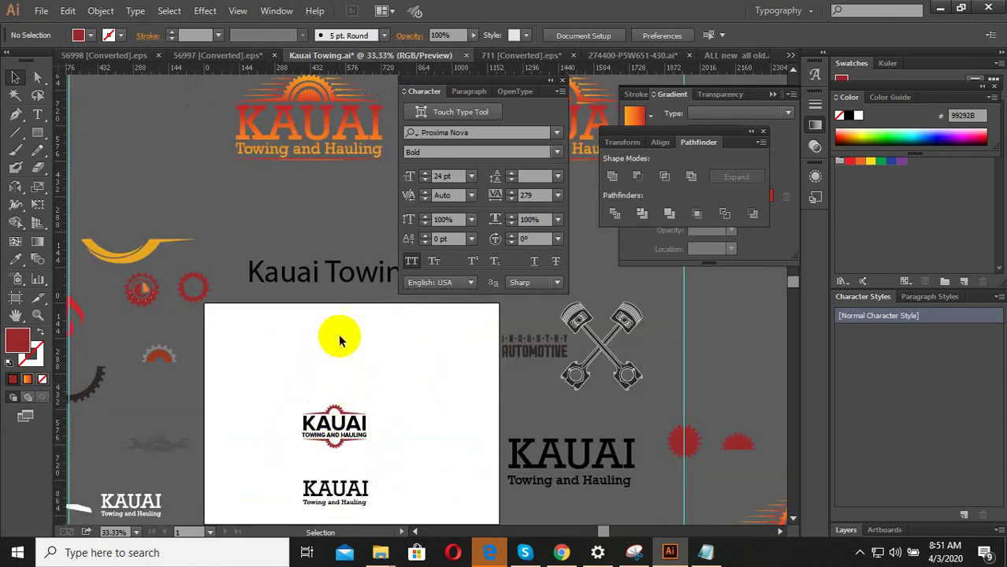
pyautogui.scroll(3, 334, 376)
pyautogui.scroll(-3, 364, 457)
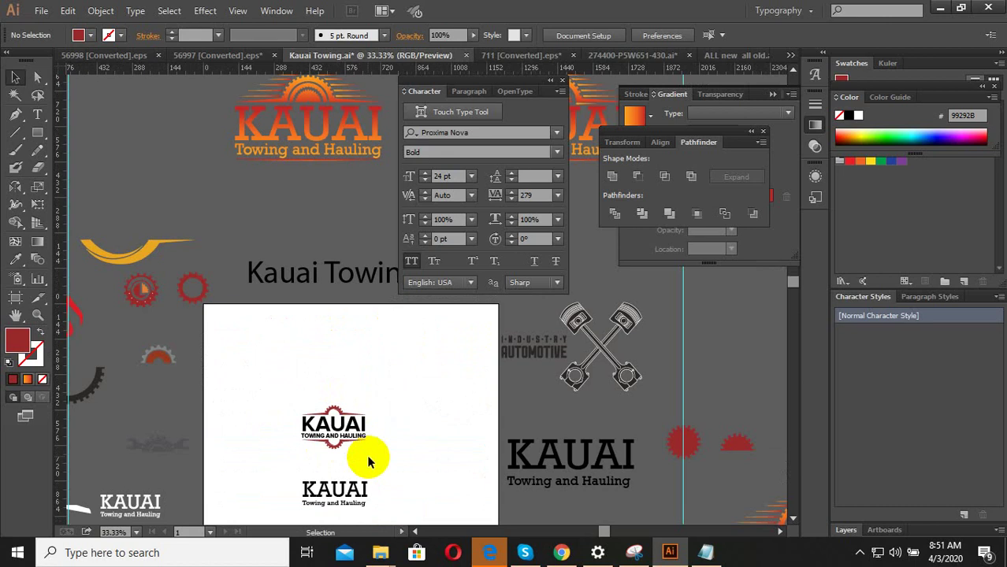
pyautogui.moveTo(300, 383); pyautogui.dragTo(333, 337)
# Glance at the 56997 [Converted].eps document, then return and zoom in on the Kauai logo
pyautogui.moveTo(416, 353); pyautogui.dragTo(254, 368)
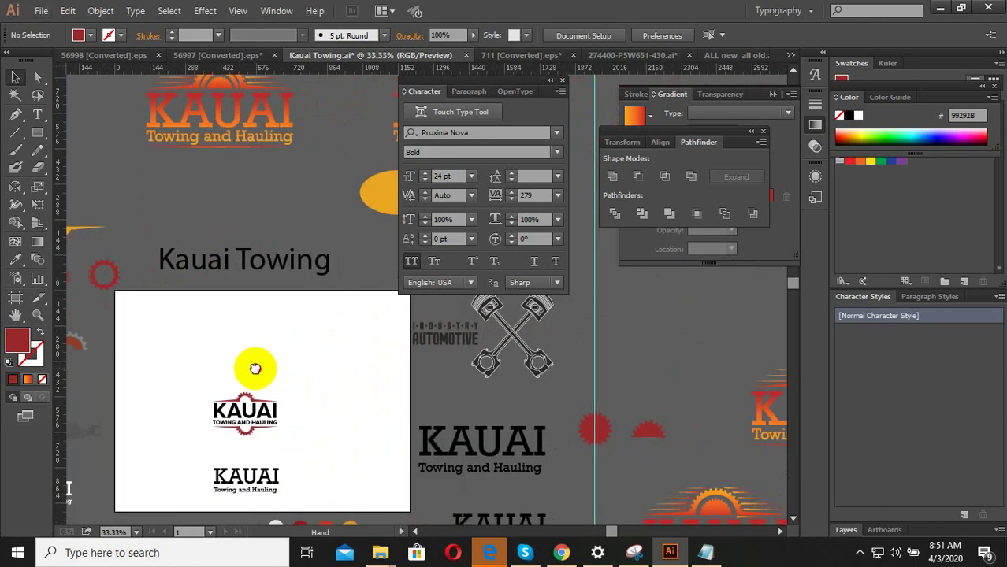
pyautogui.click(222, 55)
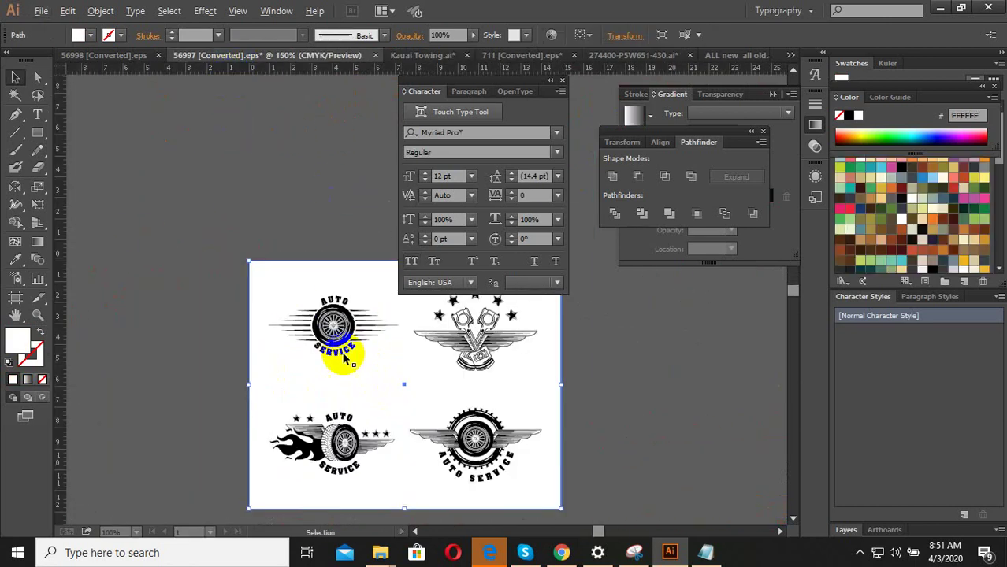
pyautogui.scroll(2, 354, 358)
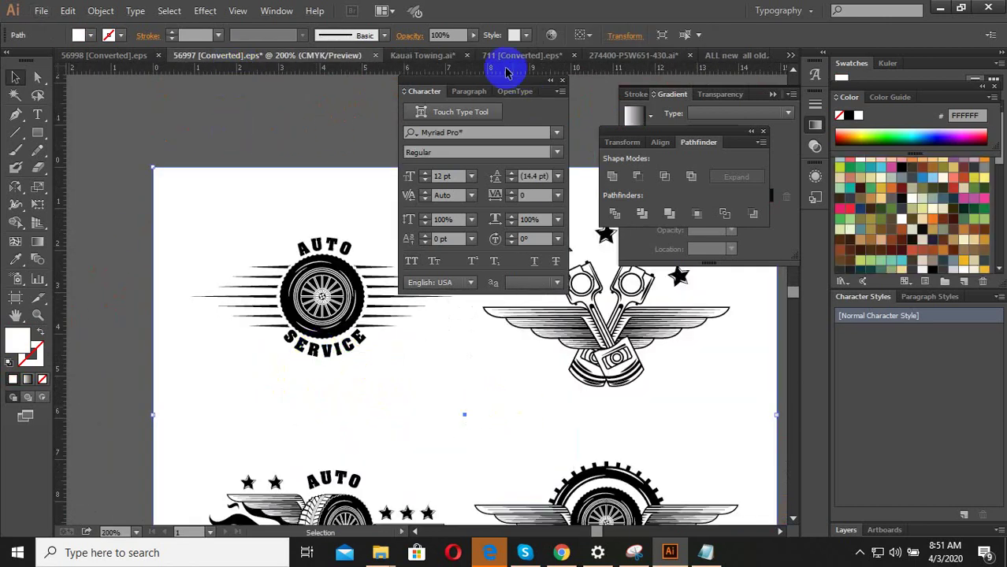
pyautogui.click(438, 56)
pyautogui.scroll(-2, 280, 359)
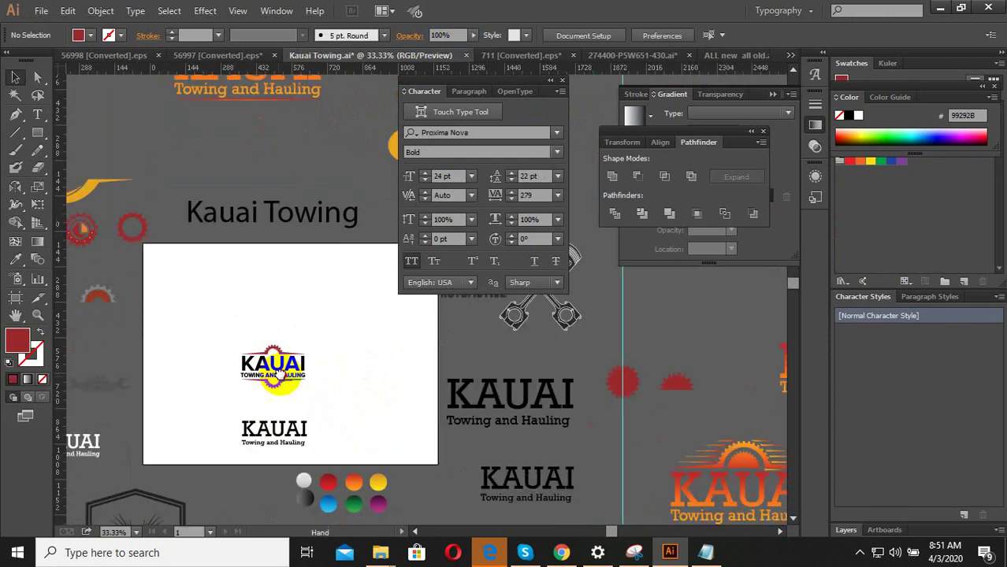
pyautogui.scroll(-1, 315, 410)
pyautogui.hotkey('ctrl', '+')
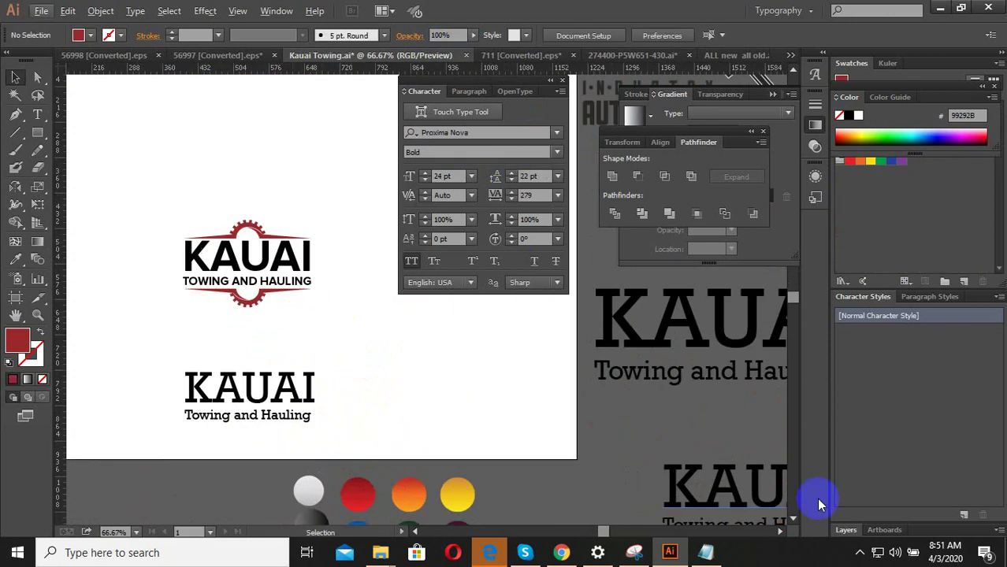
pyautogui.click(859, 552)
pyautogui.click(891, 465)
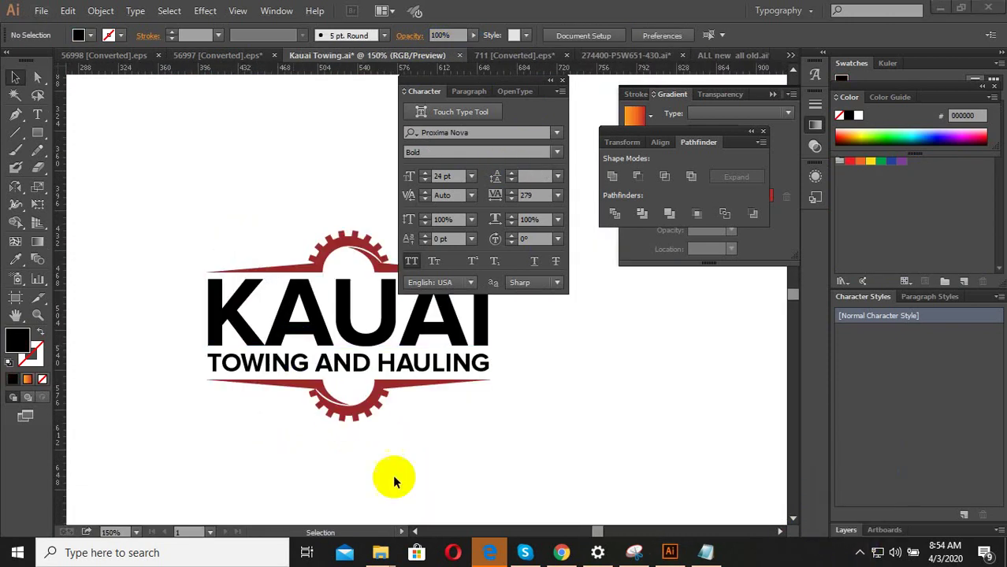
pyautogui.scroll(-3, 348, 416)
# Select the entire KAUAI logo on the artboard
pyautogui.click(306, 376)
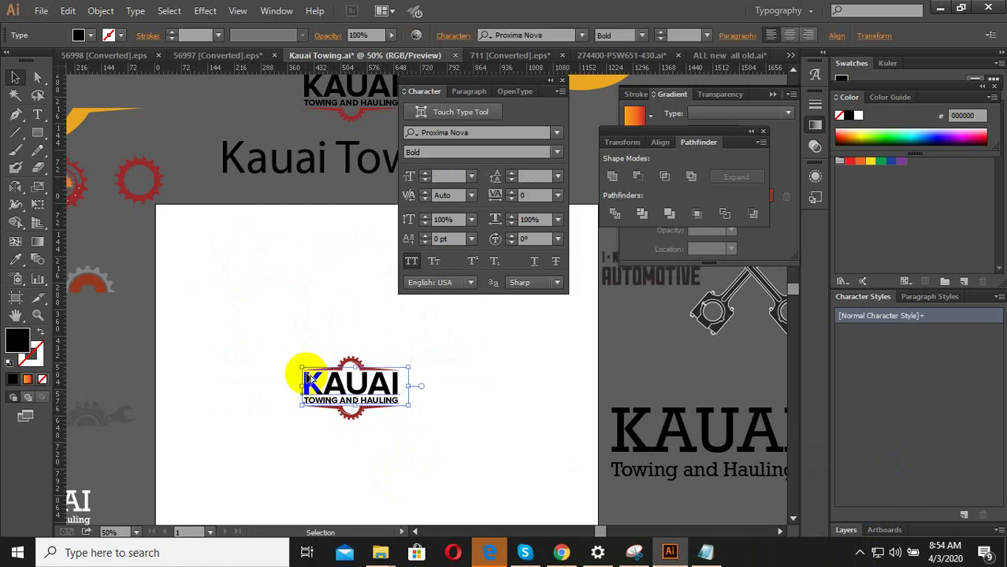
pyautogui.scroll(2, 306, 377)
pyautogui.rightClick(323, 378)
pyautogui.click(300, 321)
pyautogui.scroll(-2, 347, 351)
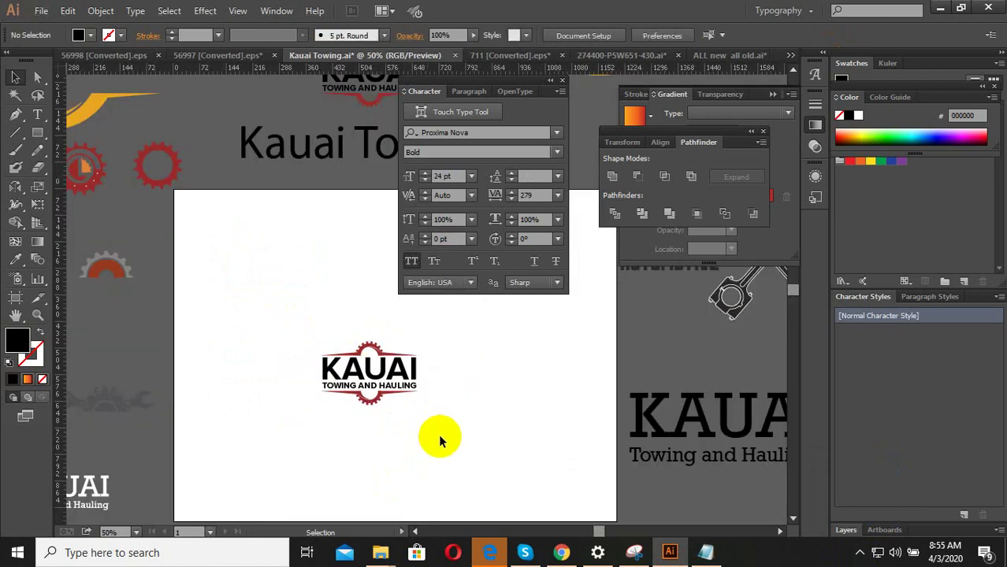
pyautogui.moveTo(439, 440)
pyautogui.mouseDown()
pyautogui.moveTo(298, 342)
pyautogui.moveTo(167, 185)
pyautogui.mouseUp()
pyautogui.scroll(-2, 344, 374)
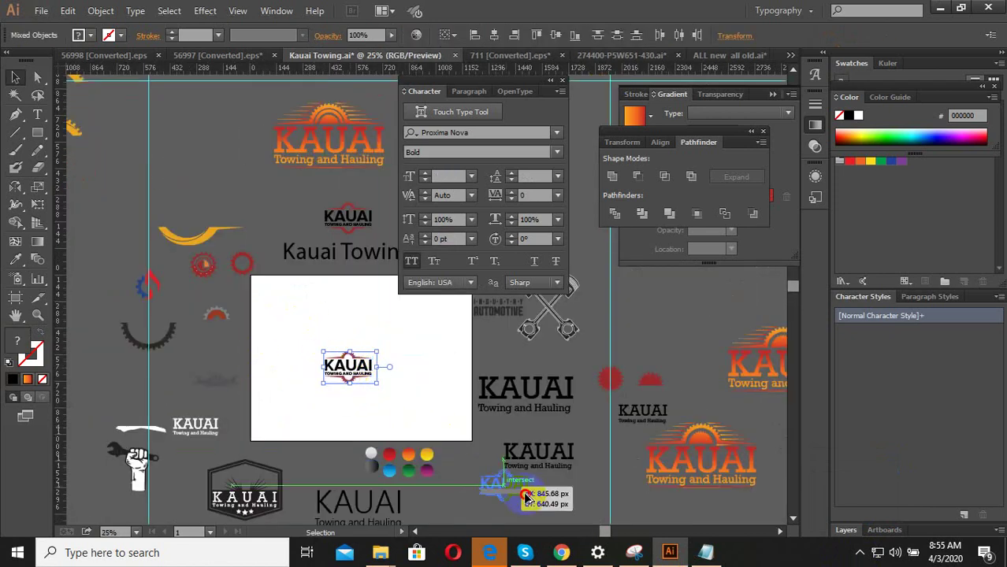
pyautogui.scroll(5, 364, 355)
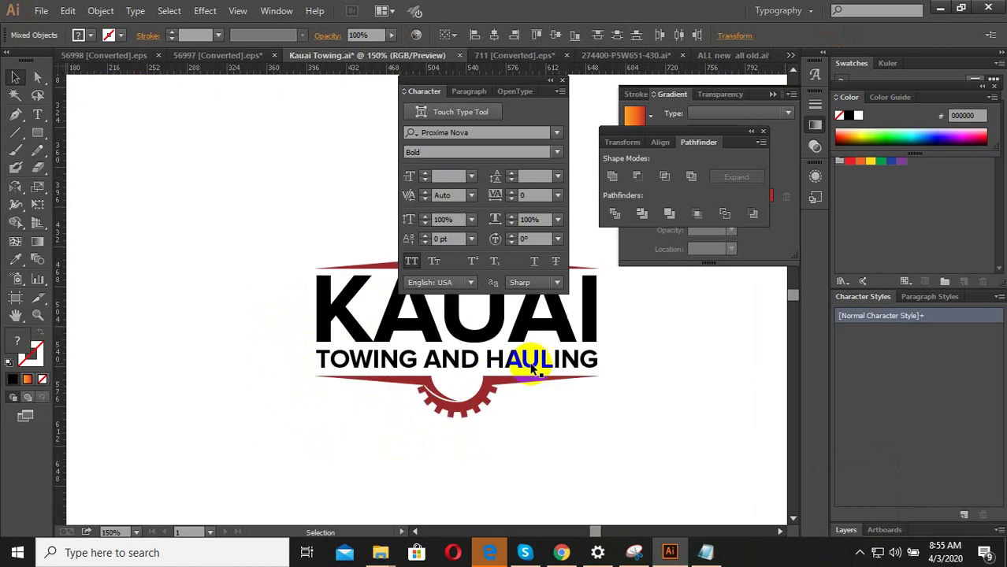
# Convert the KAUAI lettering to outlines with Create Outlines
pyautogui.click(591, 347)
pyautogui.rightClick(332, 328)
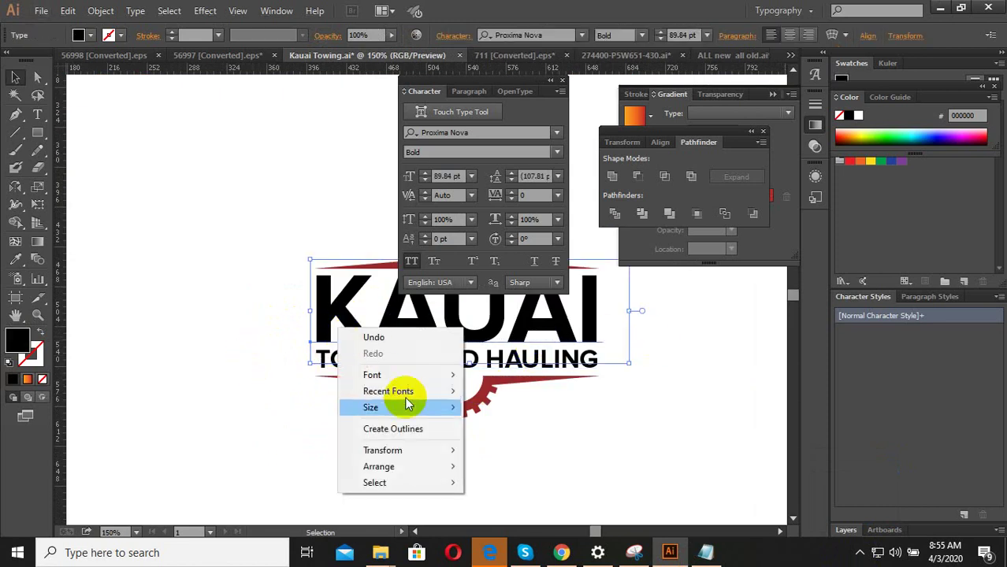
pyautogui.click(404, 427)
pyautogui.scroll(-2, 241, 435)
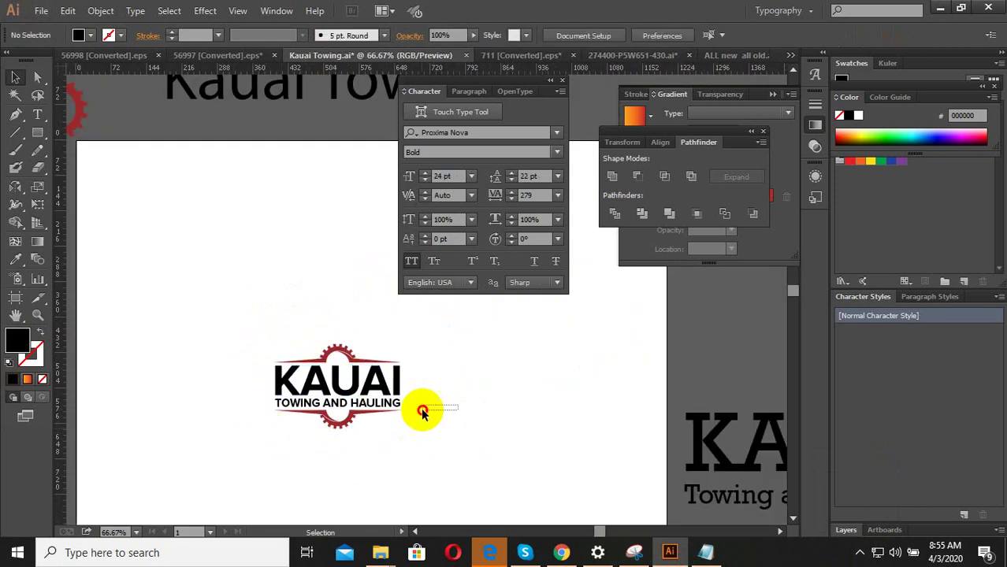
# Convert the TOWING AND HAULING tagline to outlines and select the logo group
pyautogui.click(337, 398)
pyautogui.rightClick(338, 403)
pyautogui.click(371, 340)
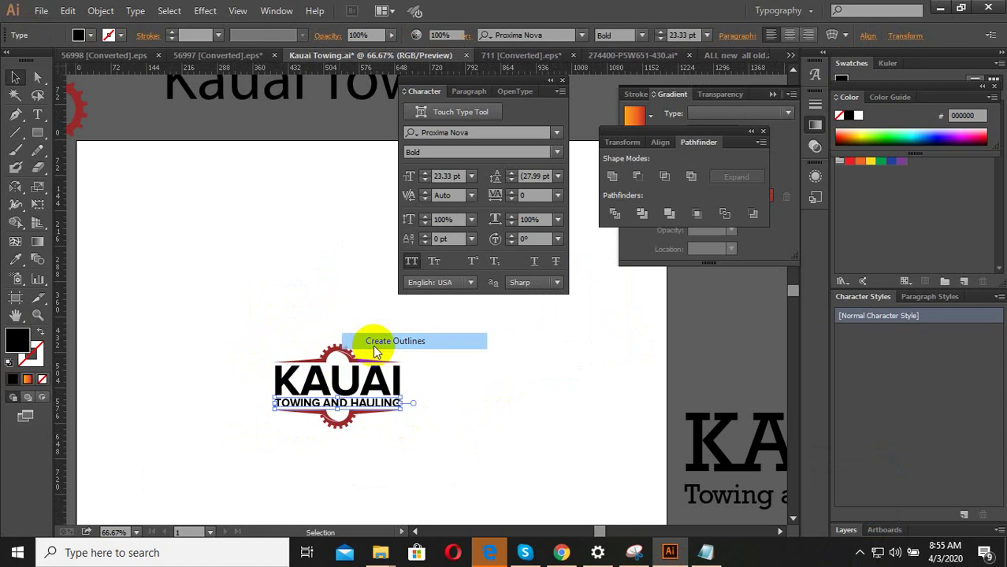
pyautogui.scroll(2, 412, 394)
pyautogui.click(248, 278)
pyautogui.scroll(-2, 228, 283)
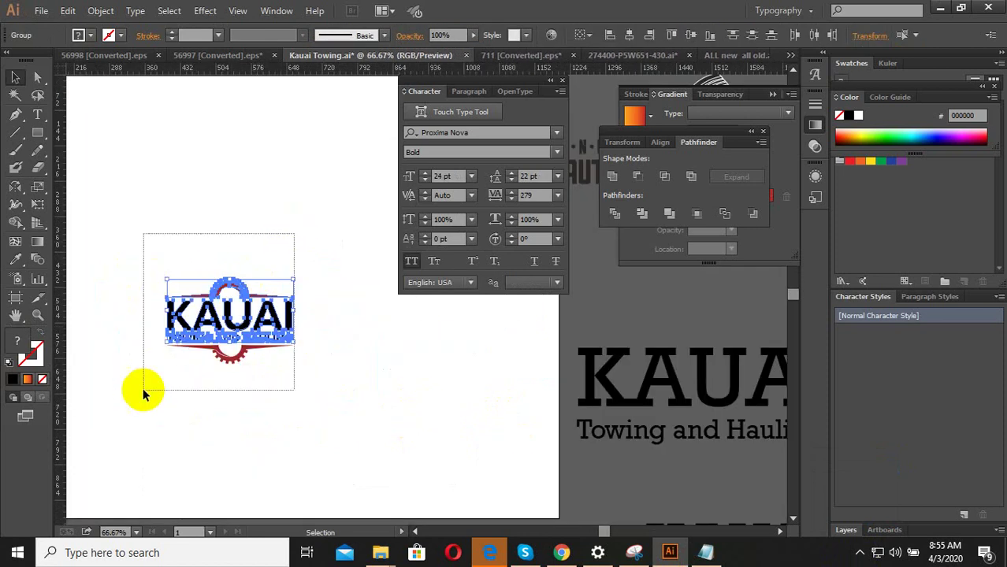
# Fill the KAUAI logo with the orange gradient swatch using the Eyedropper
pyautogui.scroll(-2, 248, 280)
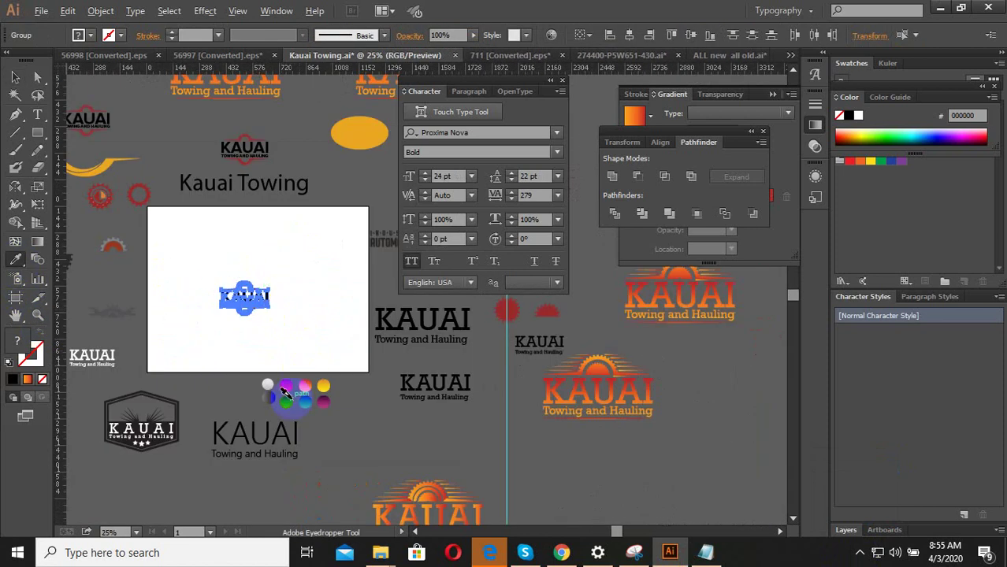
pyautogui.scroll(2, 344, 375)
pyautogui.click(335, 368)
pyautogui.scroll(1, 180, 173)
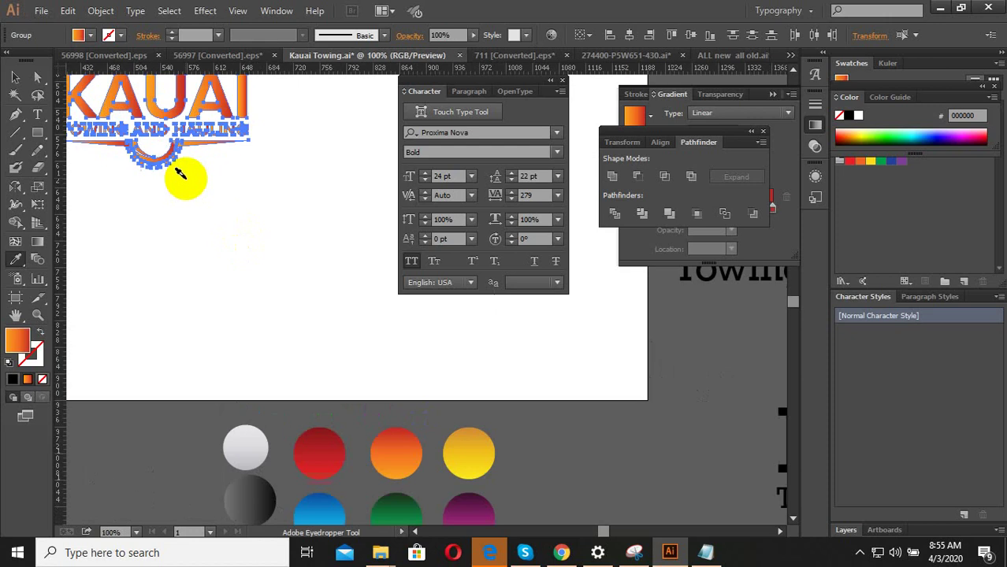
pyautogui.scroll(-2, 186, 179)
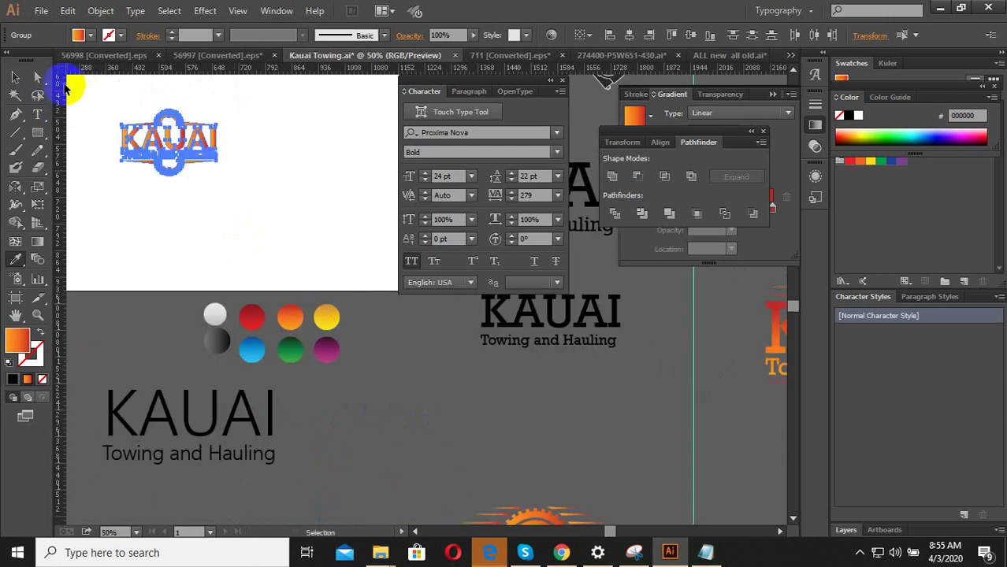
pyautogui.click(236, 229)
pyautogui.scroll(-1, 225, 190)
pyautogui.scroll(4, 262, 162)
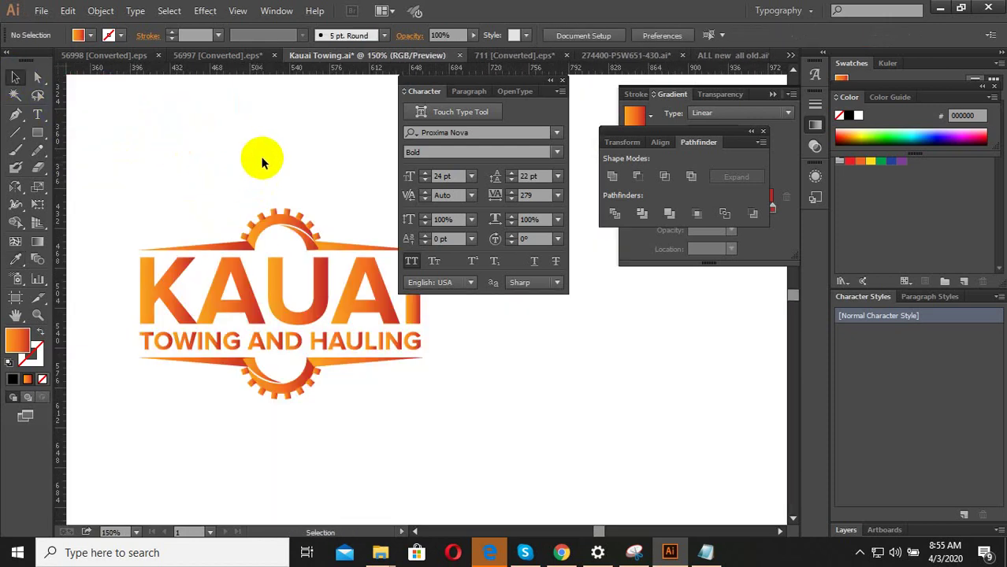
# Unite the top and bottom gear shapes into one with Pathfinder
pyautogui.moveTo(270, 229); pyautogui.dragTo(223, 238)
pyautogui.moveTo(362, 418); pyautogui.dragTo(197, 364)
pyautogui.click(101, 10)
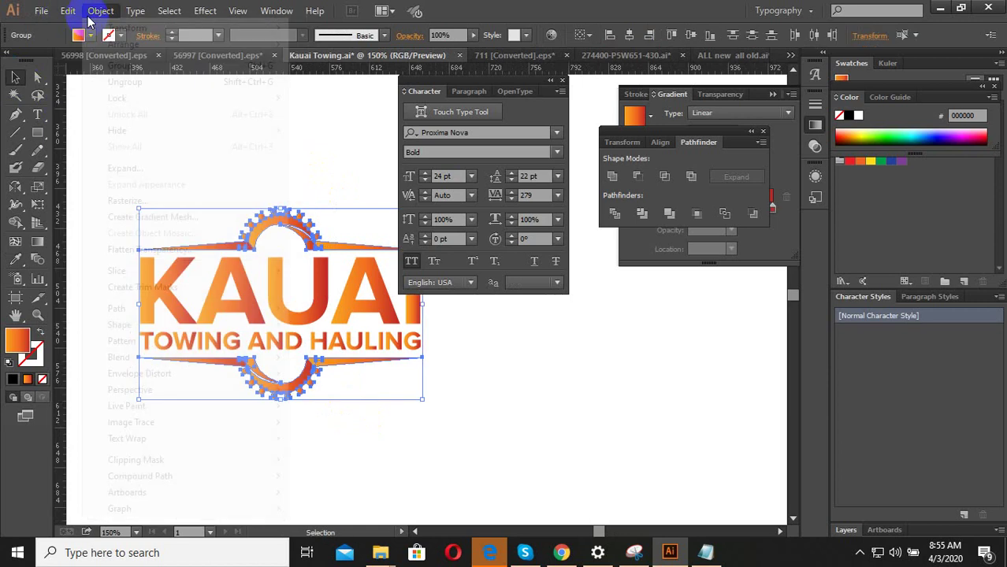
pyautogui.click(613, 179)
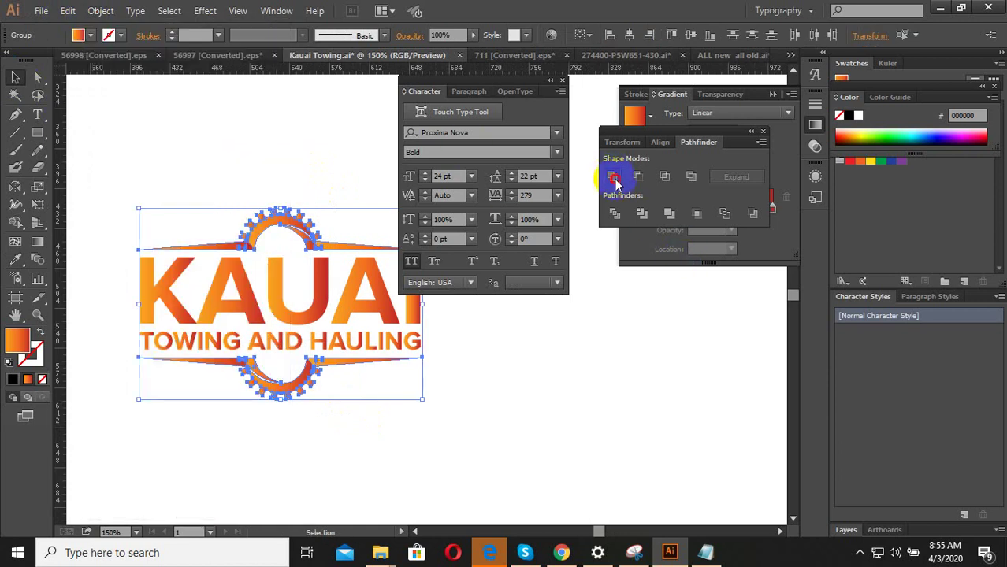
pyautogui.click(247, 161)
pyautogui.hotkey('ctrl', '+')
pyautogui.hotkey('ctrl', '+')
pyautogui.hotkey('ctrl', '1')
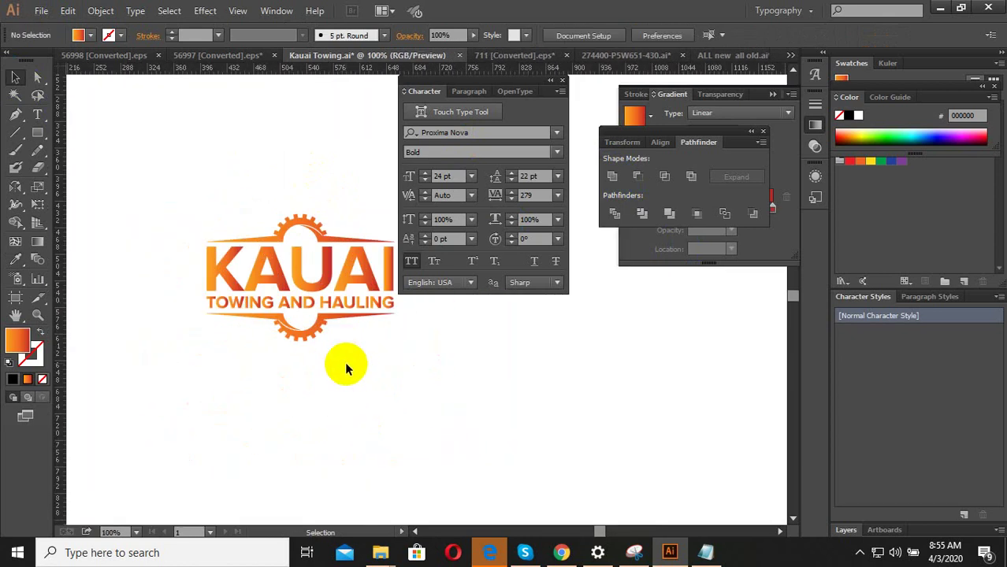
pyautogui.hotkey('ctrl', '+')
pyautogui.hotkey('ctrl', '+')
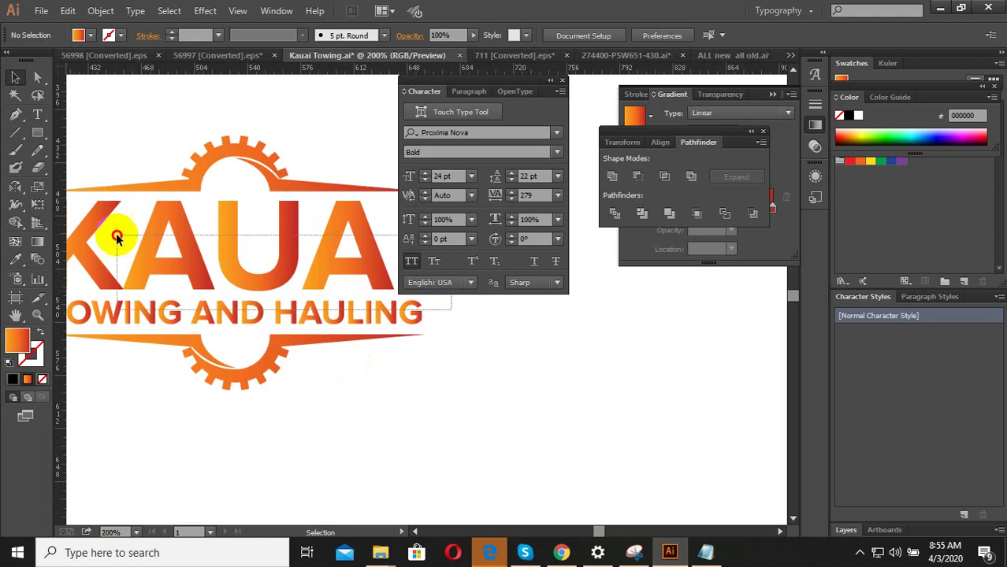
# Drag the gradient vertically so it runs top to bottom across the logo
pyautogui.click(117, 238)
pyautogui.hotkey('ctrl', '1')
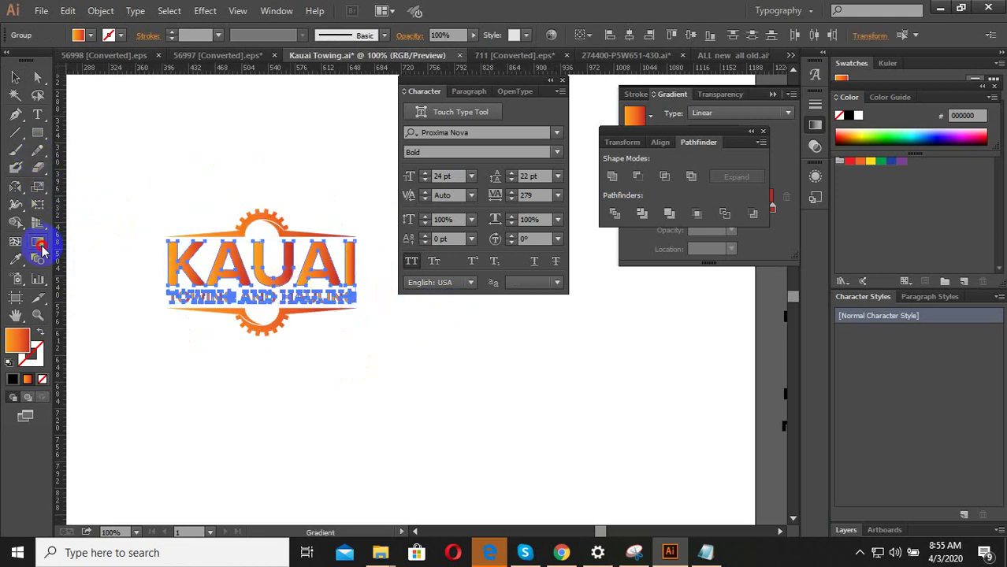
pyautogui.scroll(1, 264, 244)
pyautogui.moveTo(244, 228); pyautogui.dragTo(245, 269)
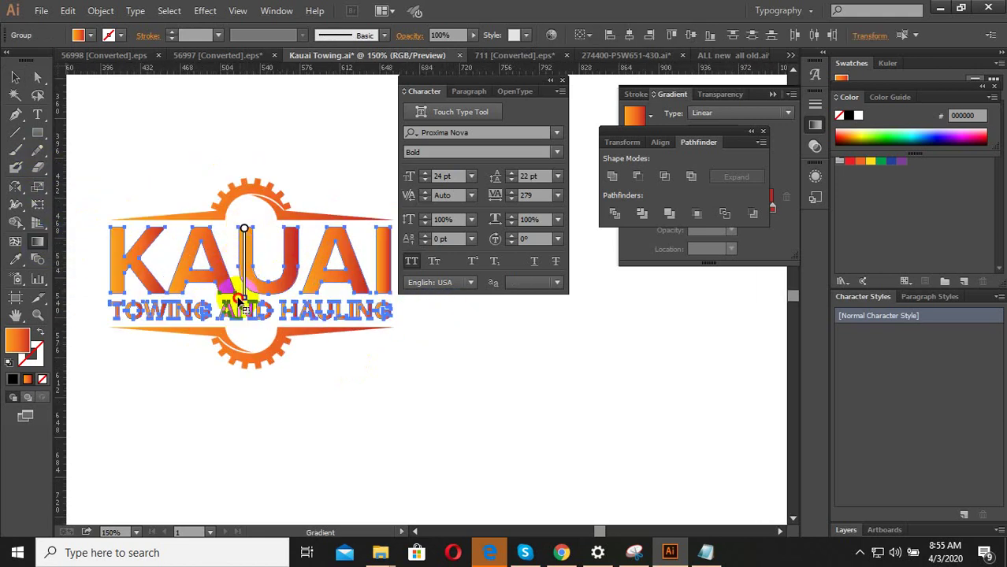
pyautogui.moveTo(245, 322); pyautogui.dragTo(244, 324)
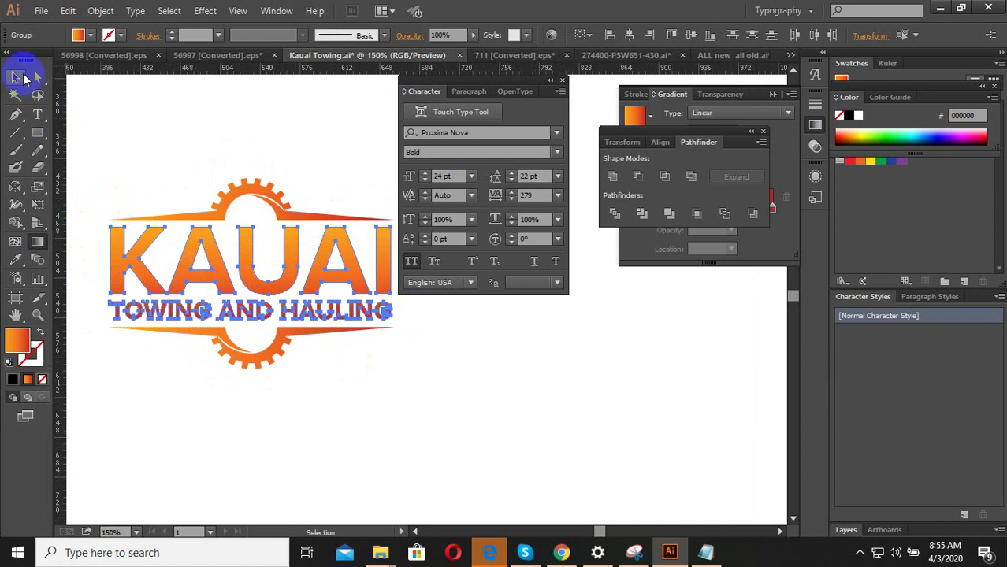
pyautogui.click(15, 76)
# Select the KAUAI letters and draw a wide 309 × 39 px rectangle across their top
pyautogui.click(124, 98)
pyautogui.click(260, 256)
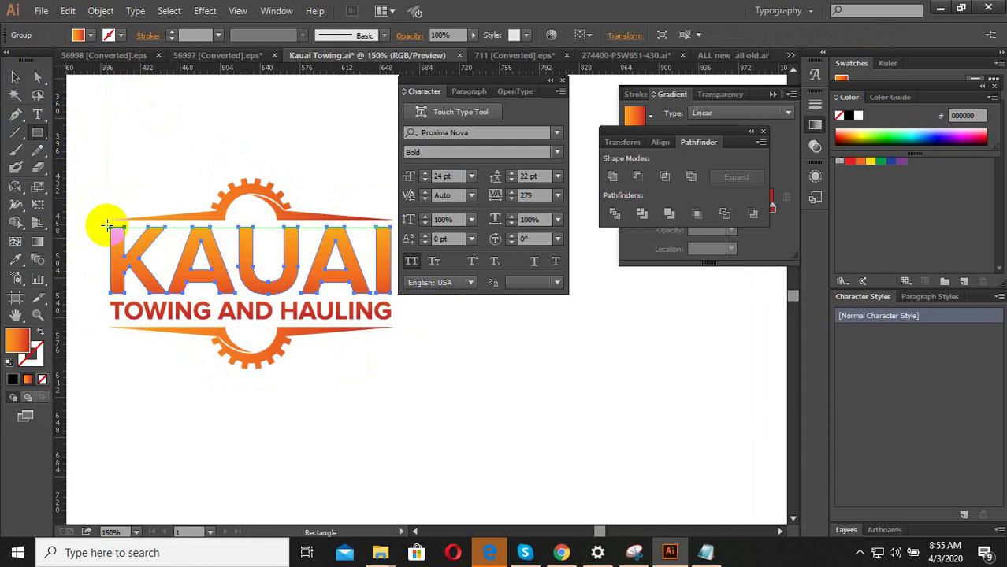
pyautogui.scroll(-1, 107, 226)
pyautogui.hotkey('ctrl', 'shift', 'a')
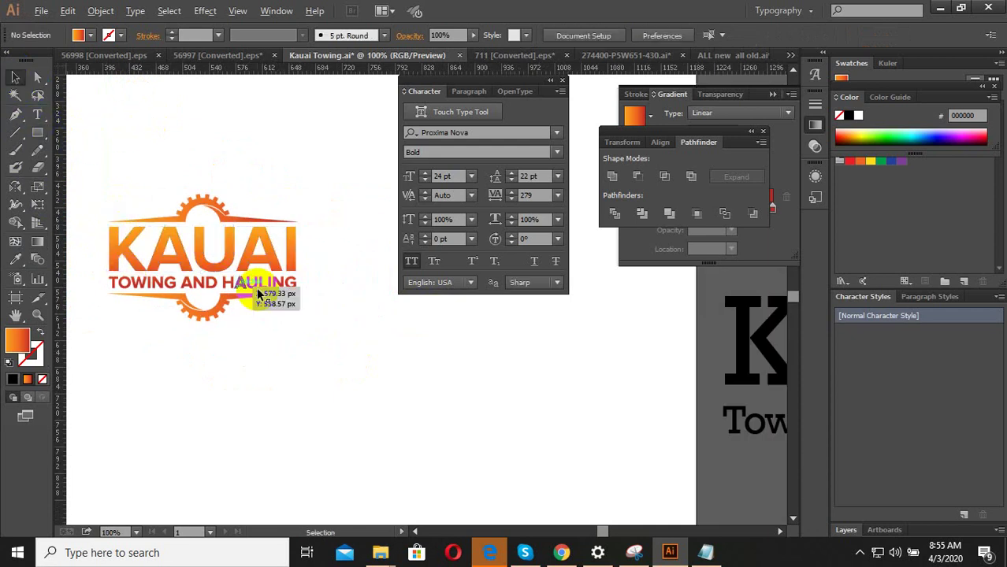
pyautogui.scroll(1, 259, 285)
pyautogui.click(37, 132)
pyautogui.scroll(-1, 319, 221)
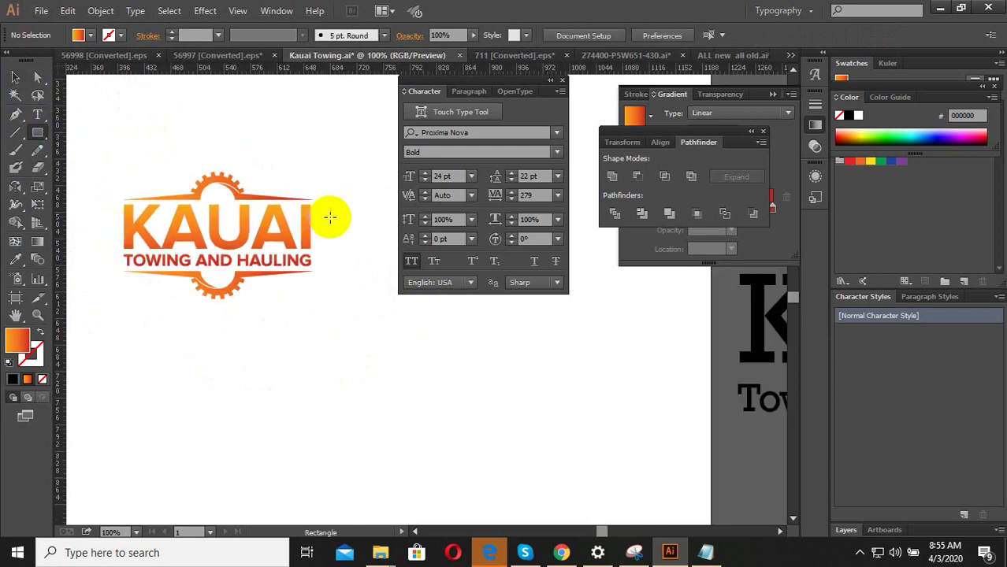
pyautogui.moveTo(319, 206); pyautogui.dragTo(94, 226)
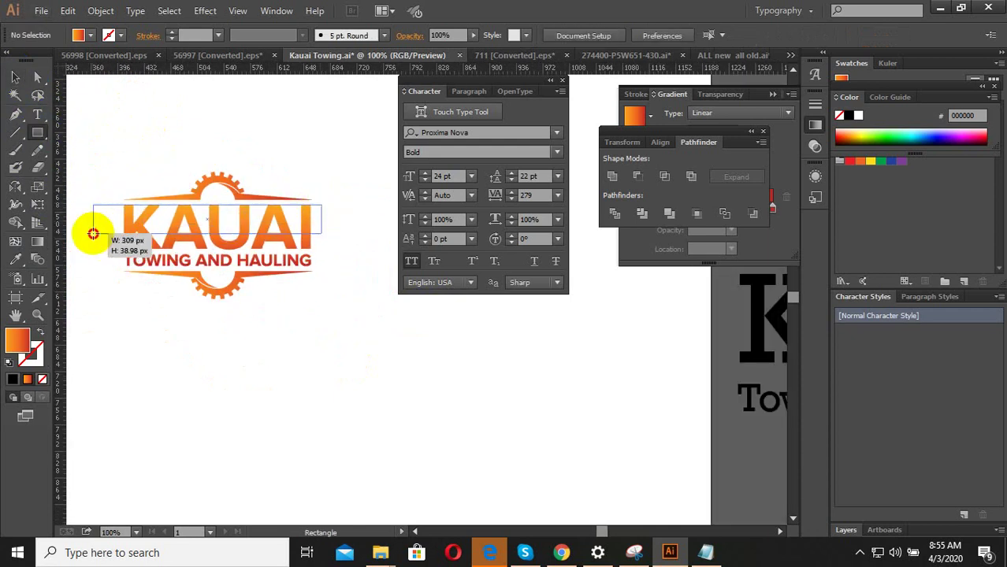
# Give the new band rectangle a near-white #EFEFEF fill
pyautogui.click(15, 77)
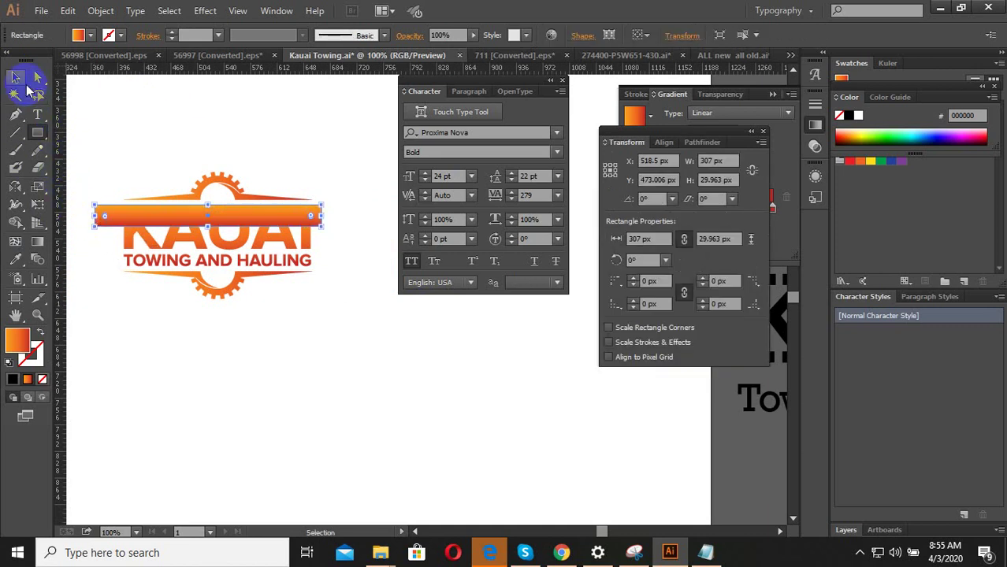
pyautogui.click(83, 94)
pyautogui.click(123, 226)
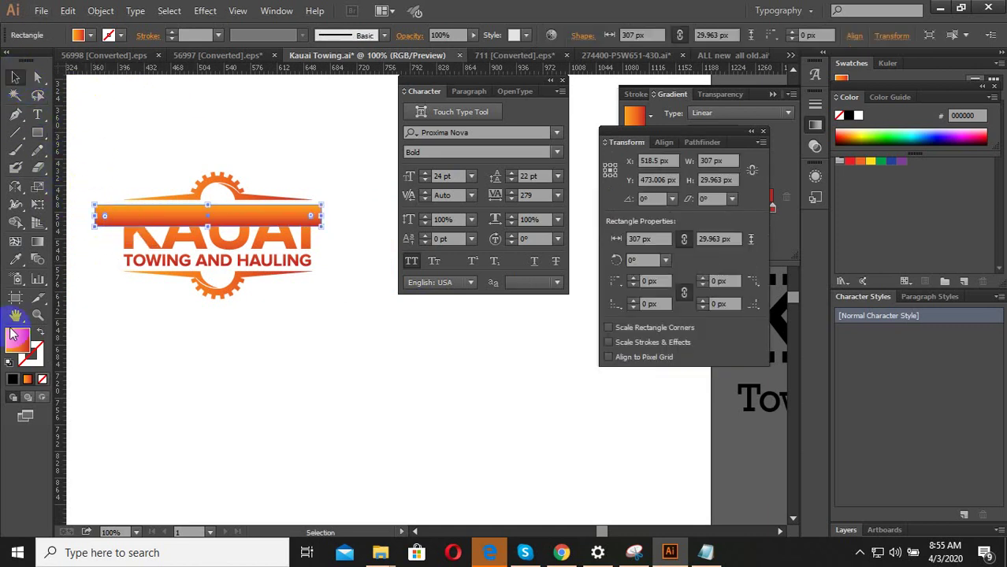
pyautogui.doubleClick(19, 345)
pyautogui.click(191, 202)
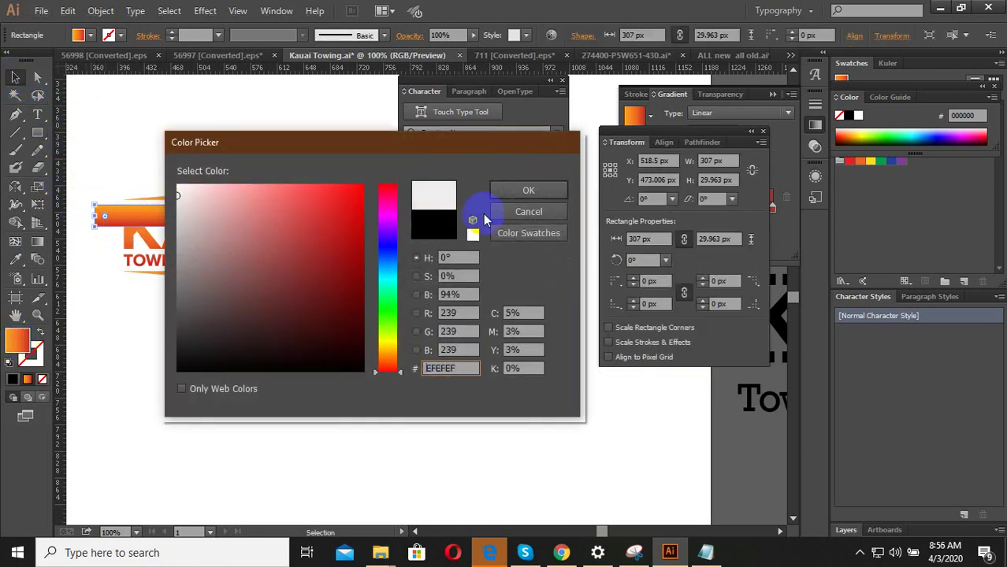
pyautogui.click(530, 189)
pyautogui.scroll(2, 139, 219)
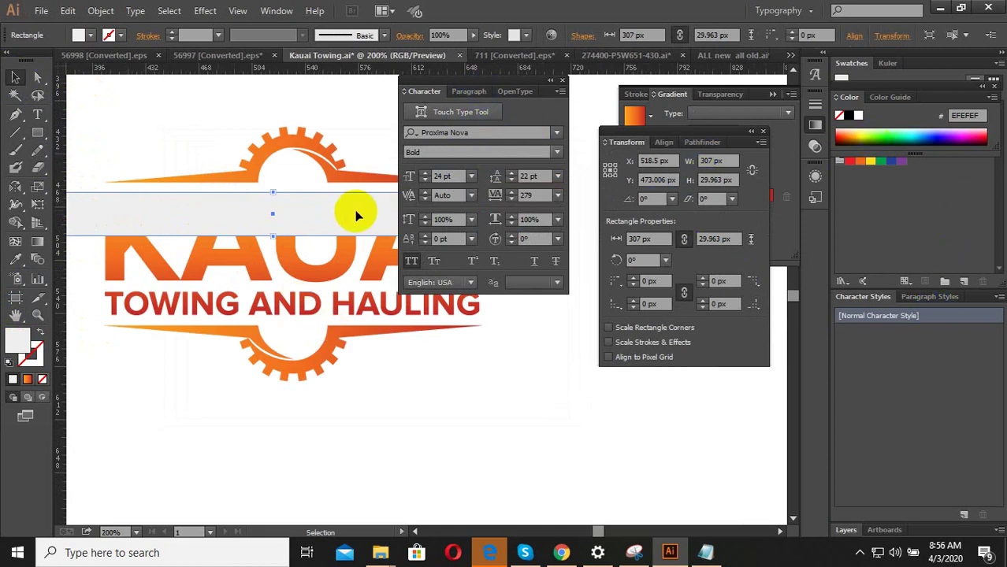
pyautogui.doubleClick(18, 340)
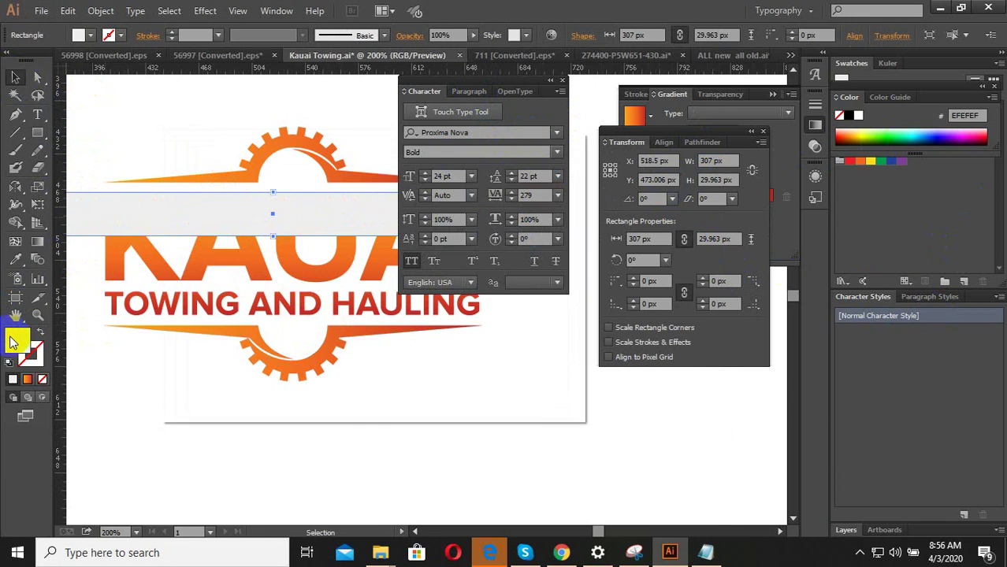
pyautogui.click(539, 192)
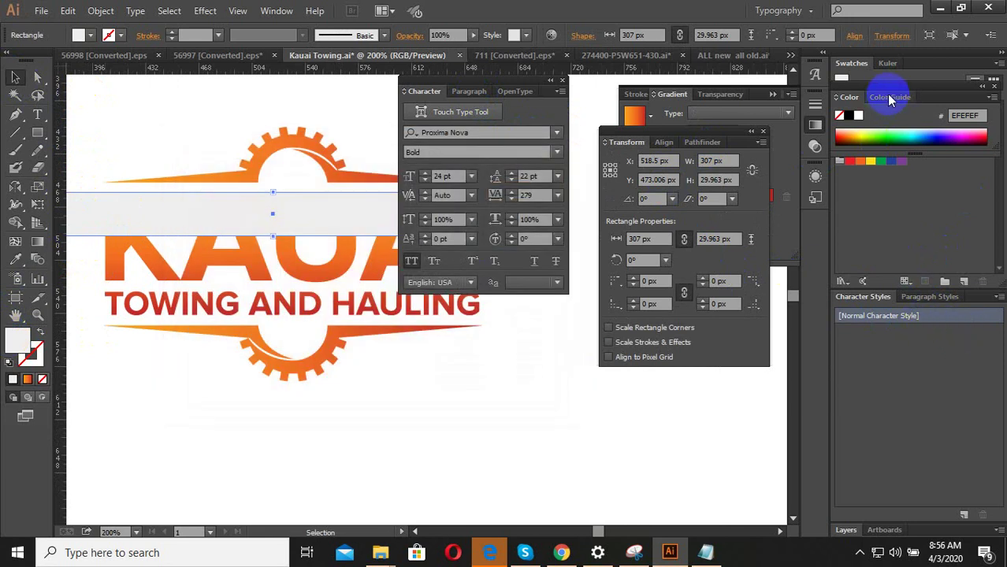
# Expand the swatches and bring up the band's Appearance and Transparency panels
pyautogui.moveTo(889, 99); pyautogui.dragTo(912, 216)
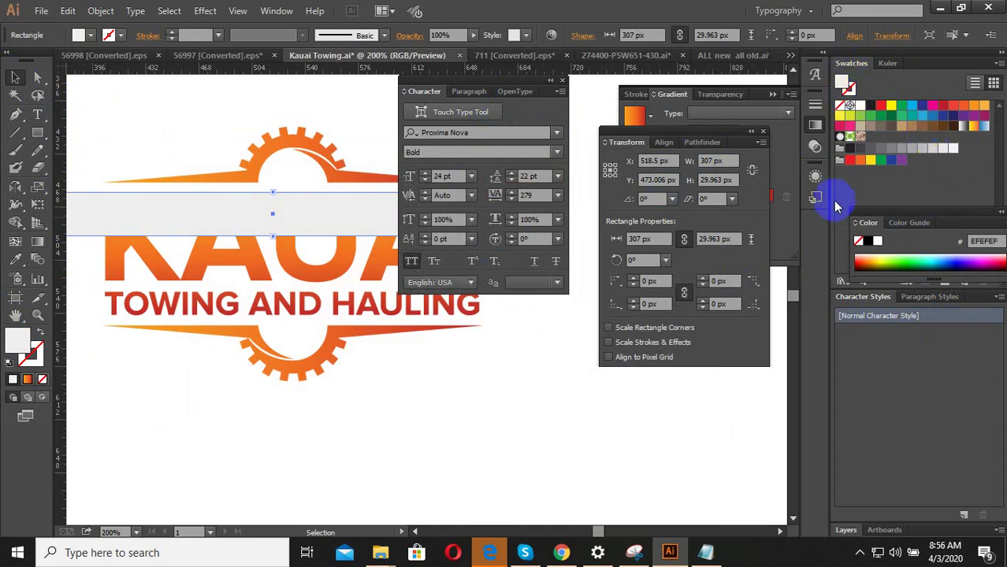
pyautogui.click(815, 177)
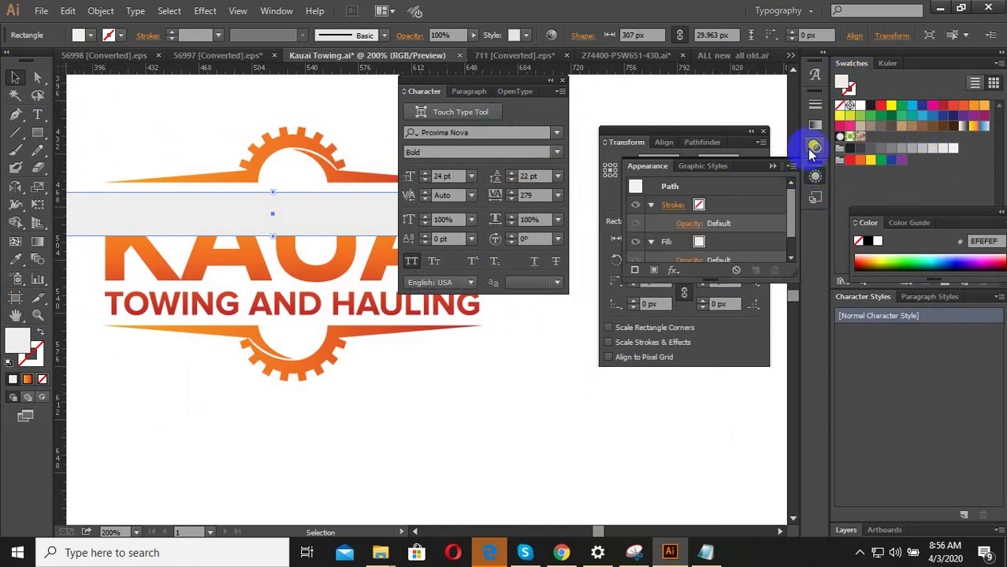
pyautogui.click(811, 152)
pyautogui.click(645, 94)
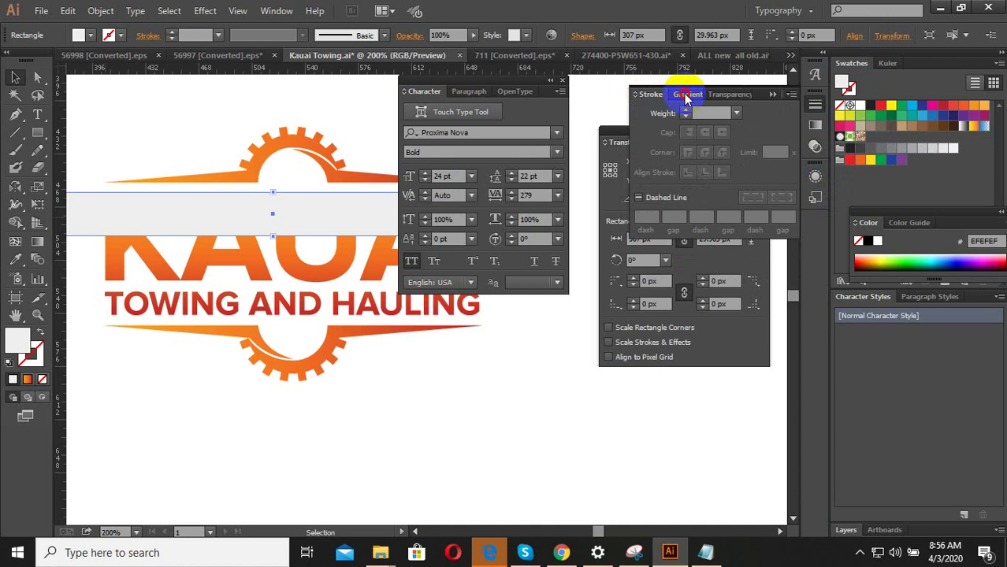
pyautogui.click(723, 96)
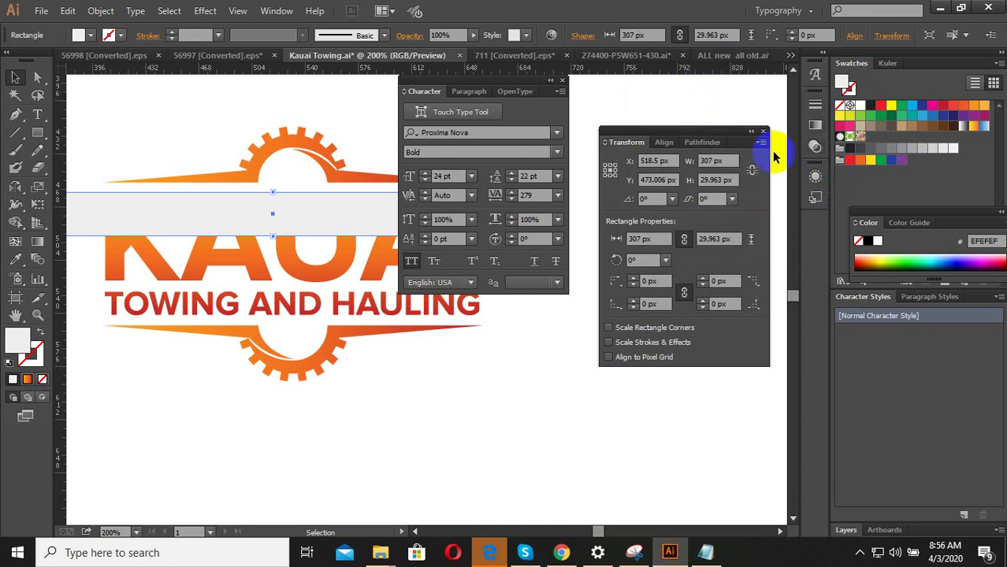
# Lower the grey band's opacity to 23% in the Transparency panel
pyautogui.click(814, 149)
pyautogui.moveTo(738, 135); pyautogui.dragTo(739, 286)
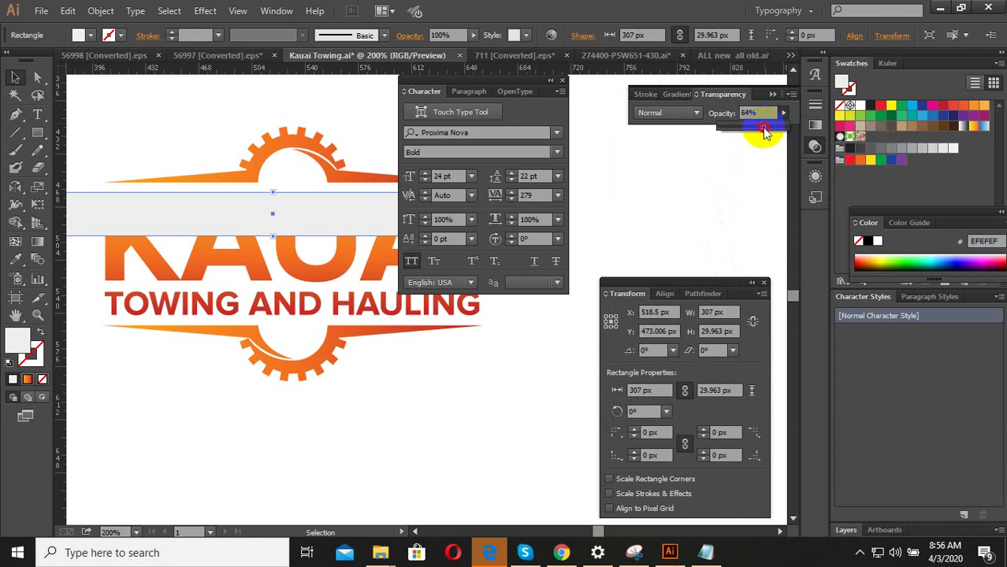
pyautogui.moveTo(738, 135); pyautogui.dragTo(724, 135)
pyautogui.click(572, 225)
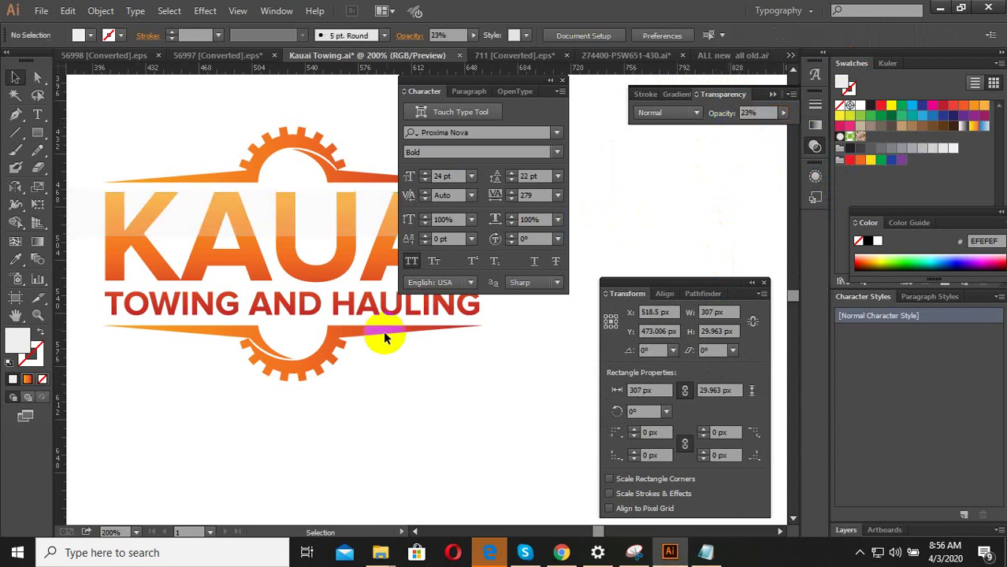
# Trim the band's left edge inward and lower its bottom to make it taller
pyautogui.scroll(-2, 368, 398)
pyautogui.click(324, 280)
pyautogui.scroll(2, 315, 291)
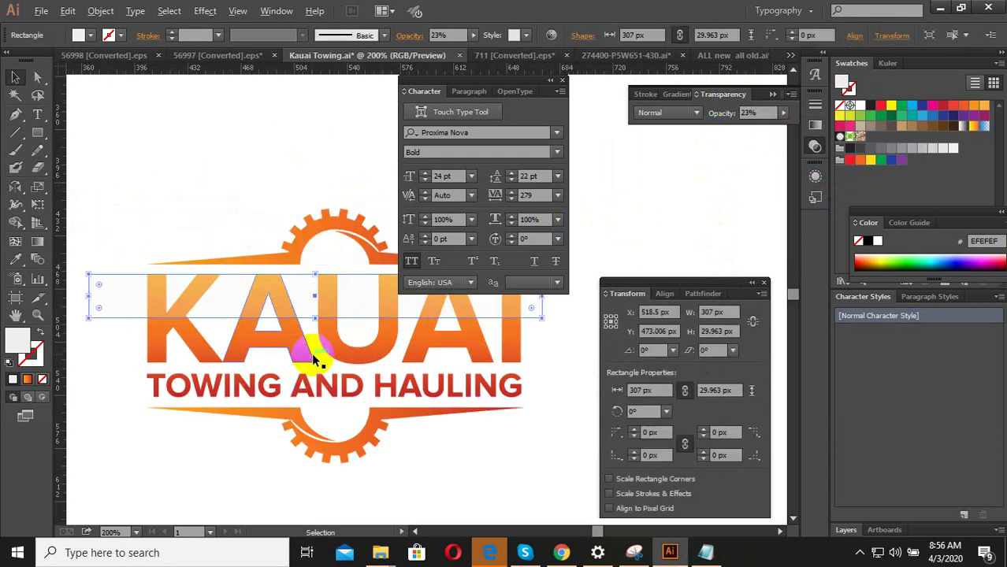
pyautogui.moveTo(88, 296); pyautogui.dragTo(124, 293)
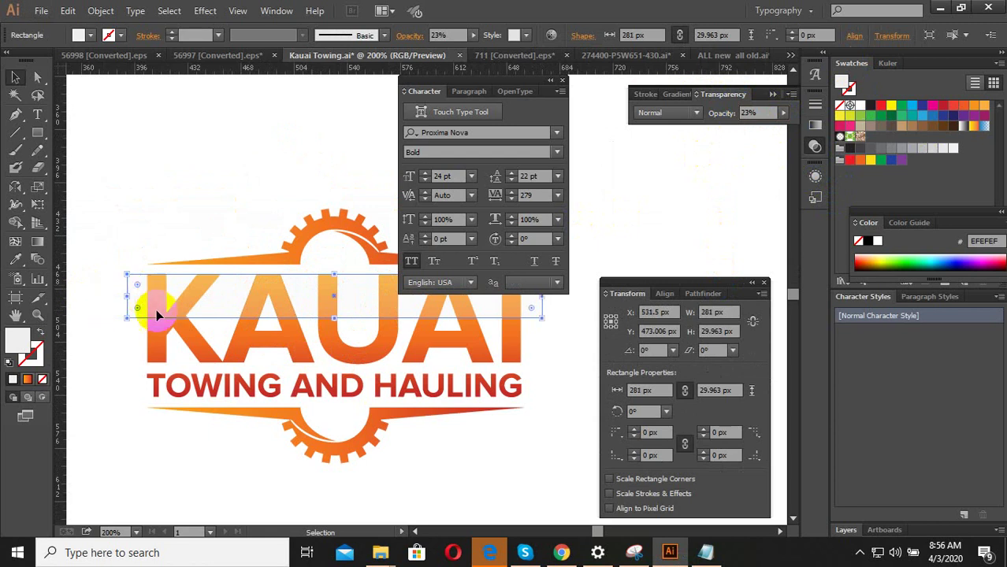
pyautogui.scroll(-2, 264, 296)
pyautogui.click(336, 426)
pyautogui.scroll(1, 475, 329)
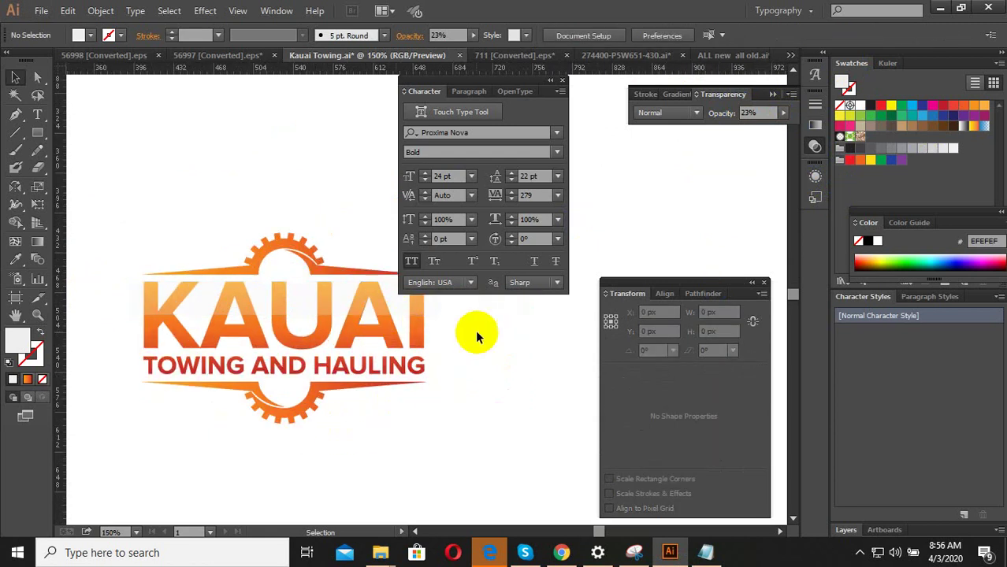
pyautogui.click(253, 293)
pyautogui.scroll(1, 253, 315)
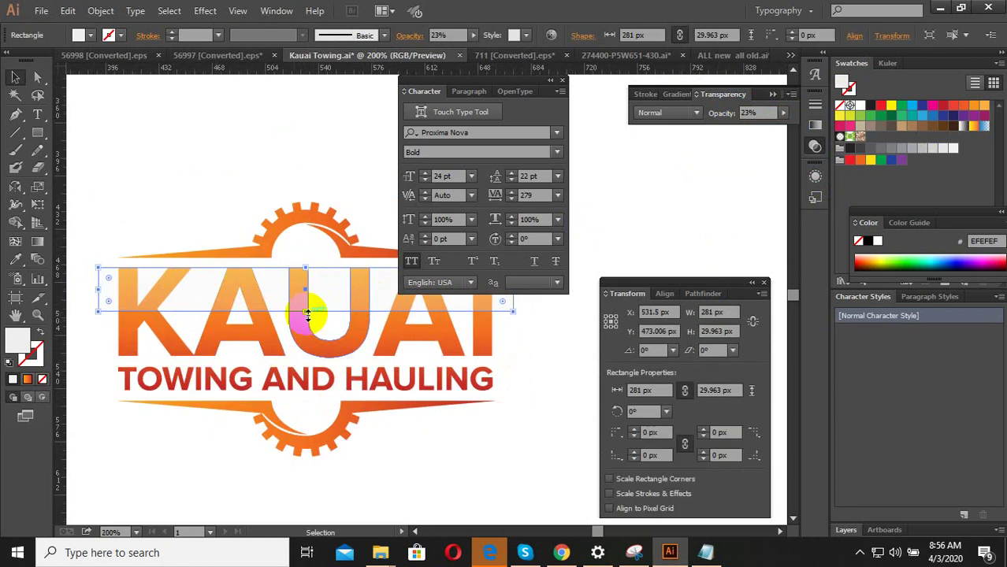
pyautogui.moveTo(308, 314); pyautogui.dragTo(298, 329)
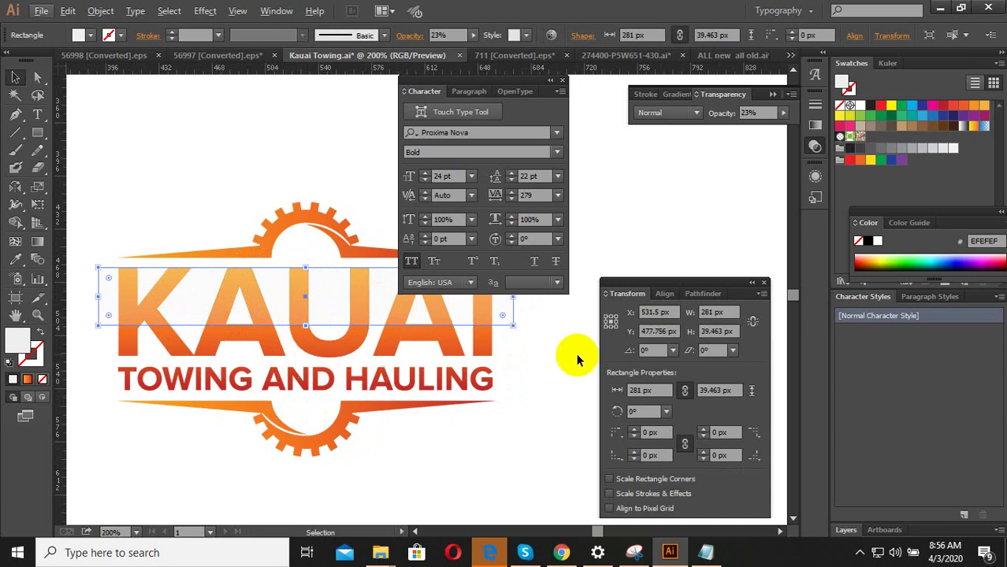
pyautogui.click(504, 410)
# Shorten the band slightly from the bottom and scale up the whole logo
pyautogui.scroll(-1, 427, 465)
pyautogui.scroll(-1, 446, 467)
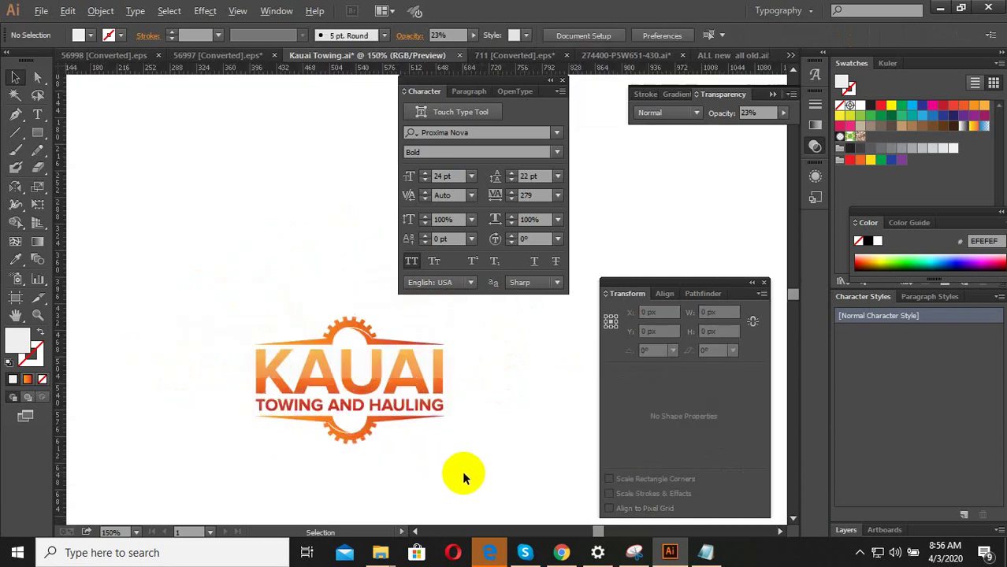
pyautogui.scroll(1, 473, 441)
pyautogui.click(322, 338)
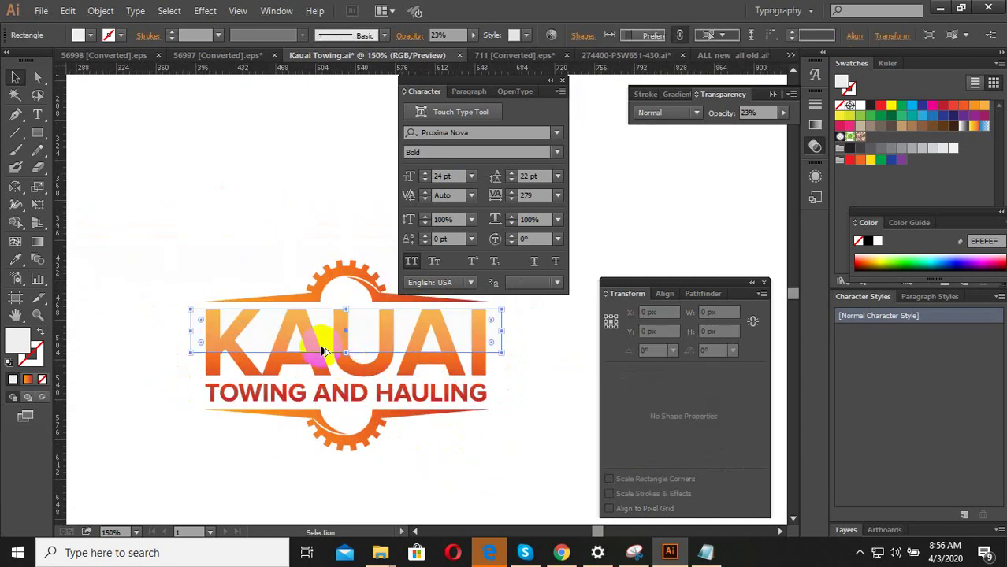
pyautogui.scroll(1, 353, 354)
pyautogui.moveTo(355, 355); pyautogui.dragTo(272, 345)
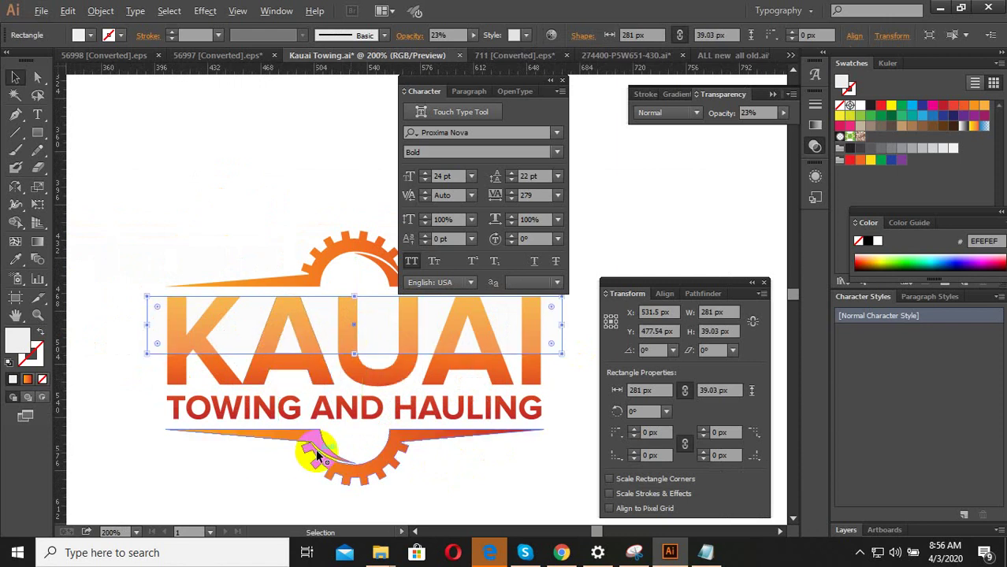
pyautogui.click(264, 478)
pyautogui.scroll(-2, 302, 367)
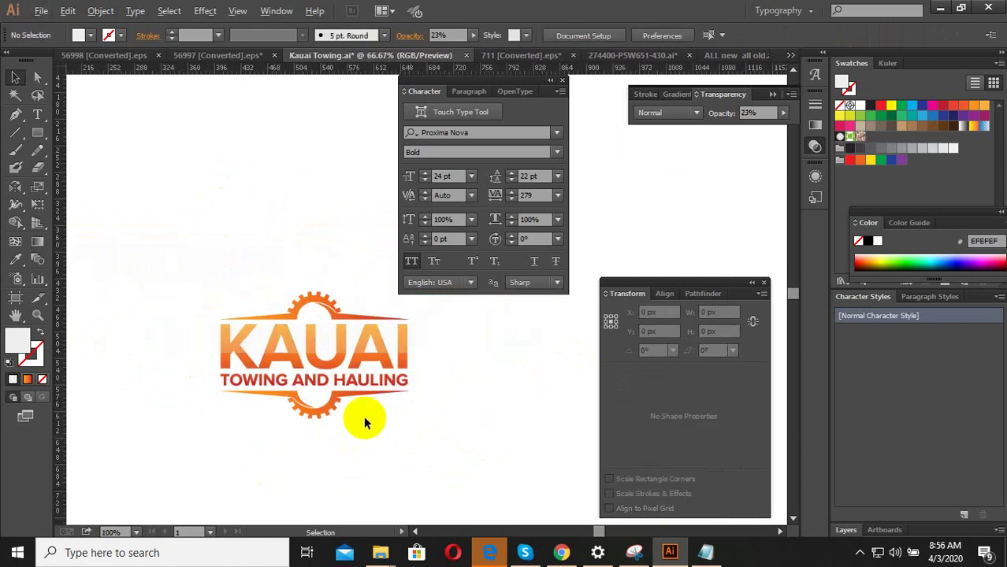
pyautogui.scroll(-3, 366, 418)
pyautogui.moveTo(393, 456)
pyautogui.mouseDown()
pyautogui.moveTo(365, 405)
pyautogui.moveTo(420, 444)
pyautogui.mouseUp()
pyautogui.click(342, 468)
# Fit the band from the K to the I across KAUAI's upper half
pyautogui.scroll(1, 341, 468)
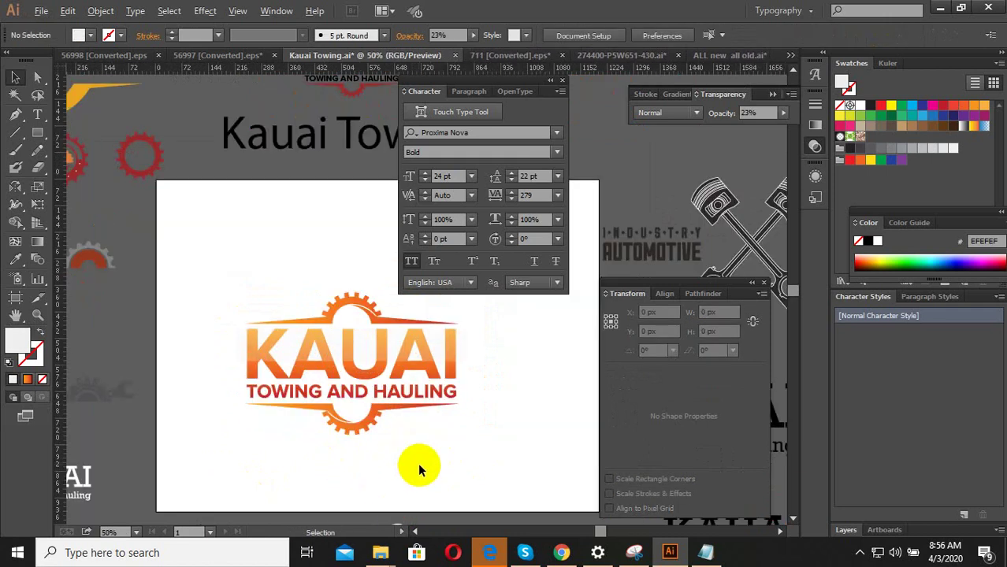
pyautogui.click(286, 354)
pyautogui.scroll(2, 271, 352)
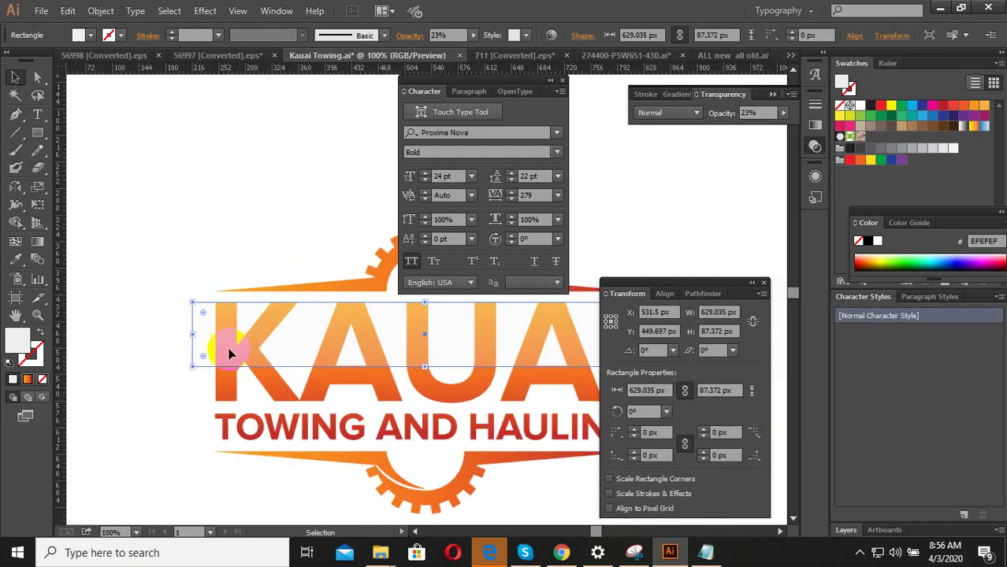
pyautogui.scroll(-1, 201, 341)
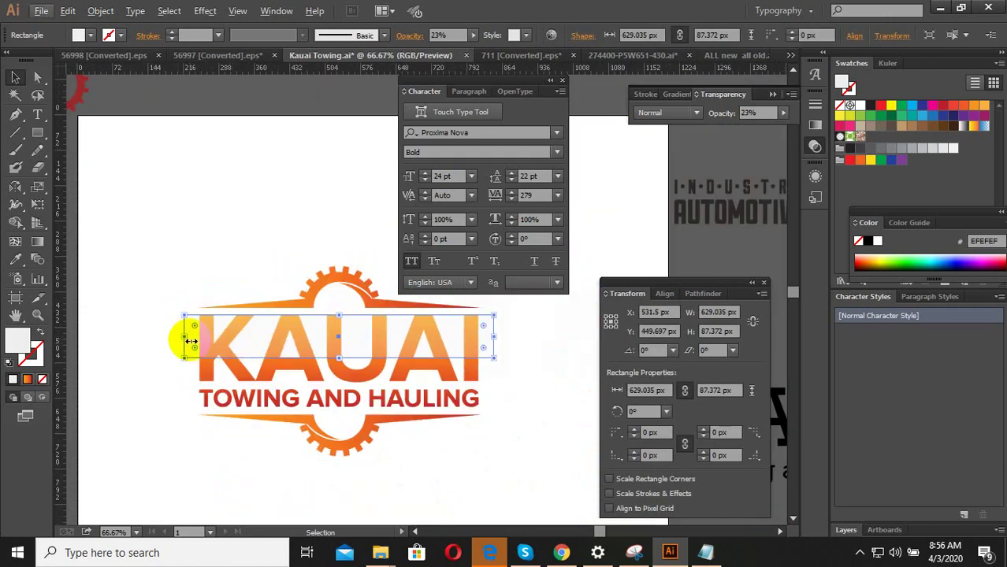
pyautogui.scroll(2, 191, 341)
pyautogui.moveTo(176, 335)
pyautogui.mouseDown()
pyautogui.moveTo(203, 323)
pyautogui.moveTo(211, 301)
pyautogui.mouseUp()
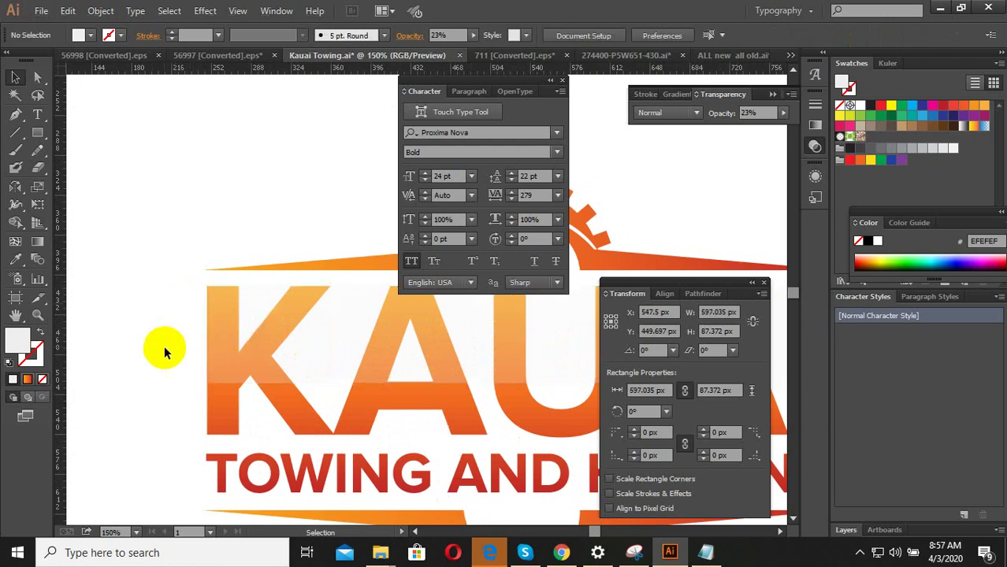
pyautogui.scroll(-2, 164, 347)
pyautogui.moveTo(483, 342)
pyautogui.mouseDown()
pyautogui.moveTo(469, 346)
pyautogui.moveTo(458, 335)
pyautogui.mouseUp()
pyautogui.scroll(2, 469, 347)
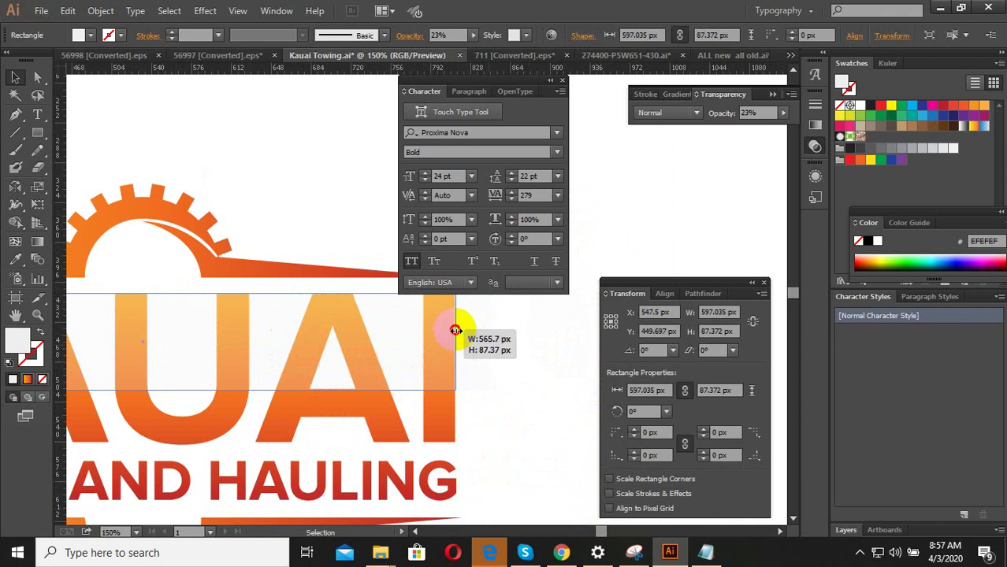
pyautogui.click(519, 344)
pyautogui.scroll(1, 492, 371)
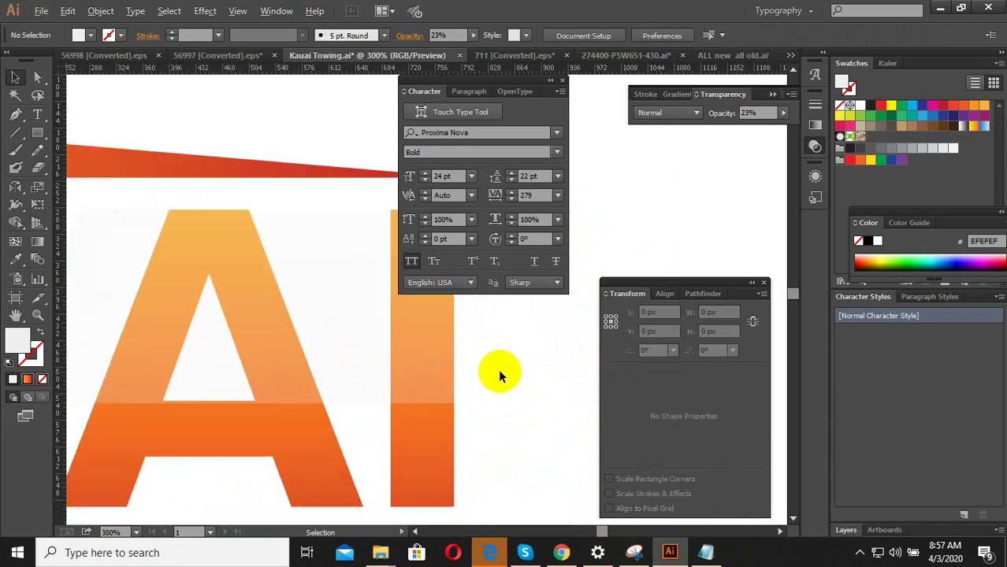
pyautogui.scroll(-3, 504, 373)
# Enlarge the KAUAI logo group and apply a clipping mask to it
pyautogui.scroll(-2, 508, 373)
pyautogui.scroll(-1, 499, 400)
pyautogui.moveTo(521, 468); pyautogui.dragTo(348, 360)
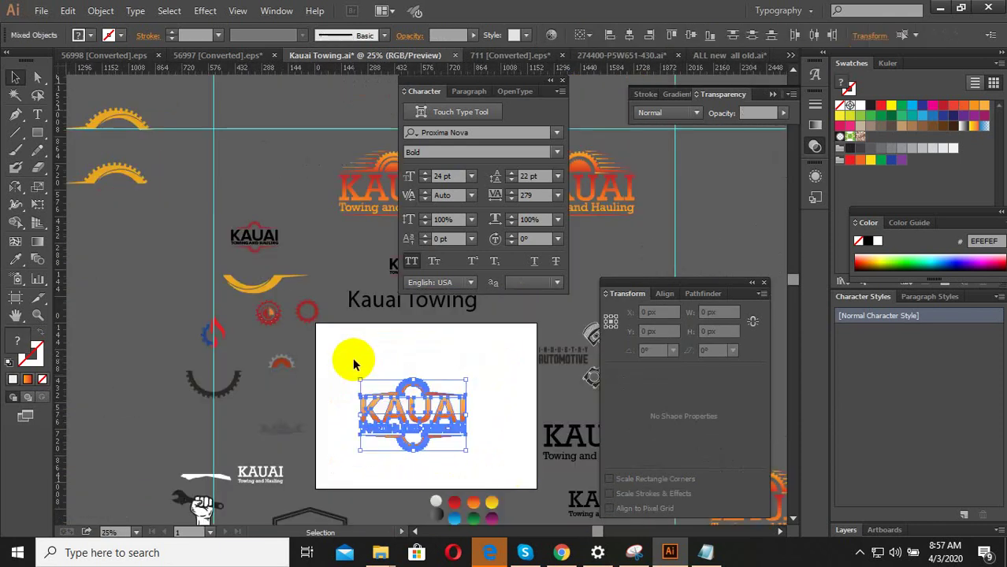
pyautogui.moveTo(466, 381); pyautogui.dragTo(483, 369)
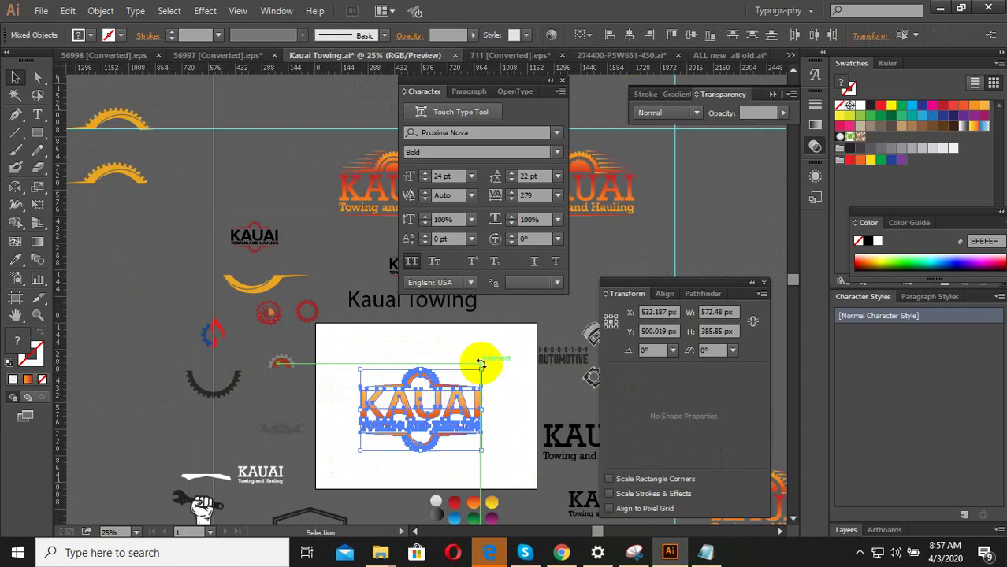
pyautogui.rightClick(438, 394)
pyautogui.click(463, 330)
pyautogui.click(472, 456)
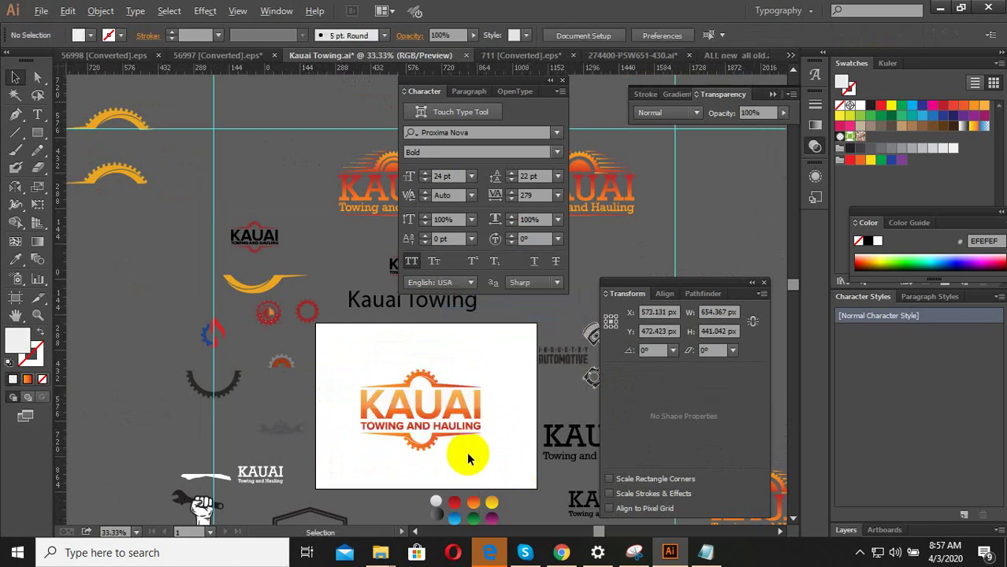
pyautogui.scroll(1, 426, 401)
pyautogui.scroll(-1, 193, 285)
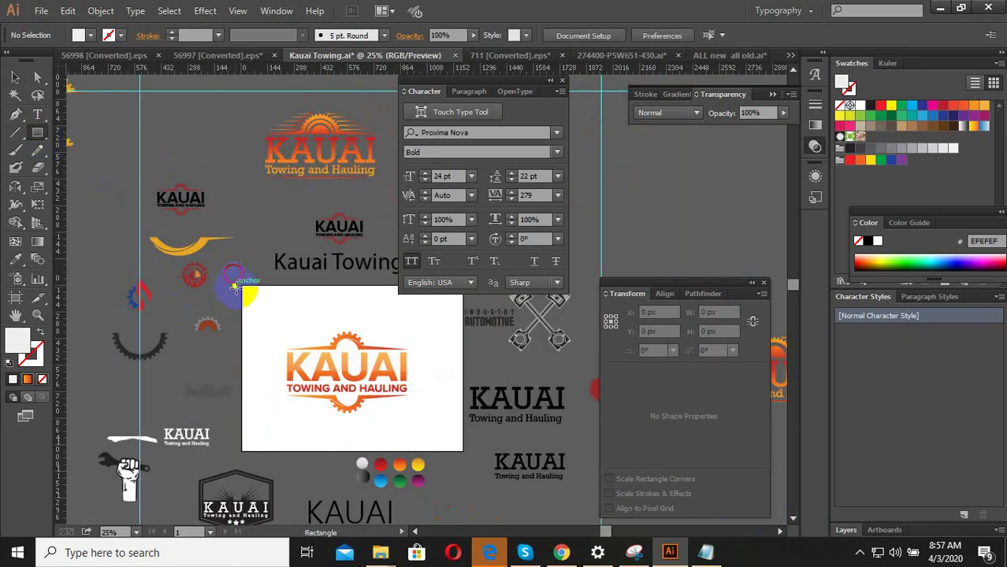
# Draw a white backdrop rectangle covering the artboard and adjust its size and position
pyautogui.moveTo(244, 289); pyautogui.dragTo(463, 452)
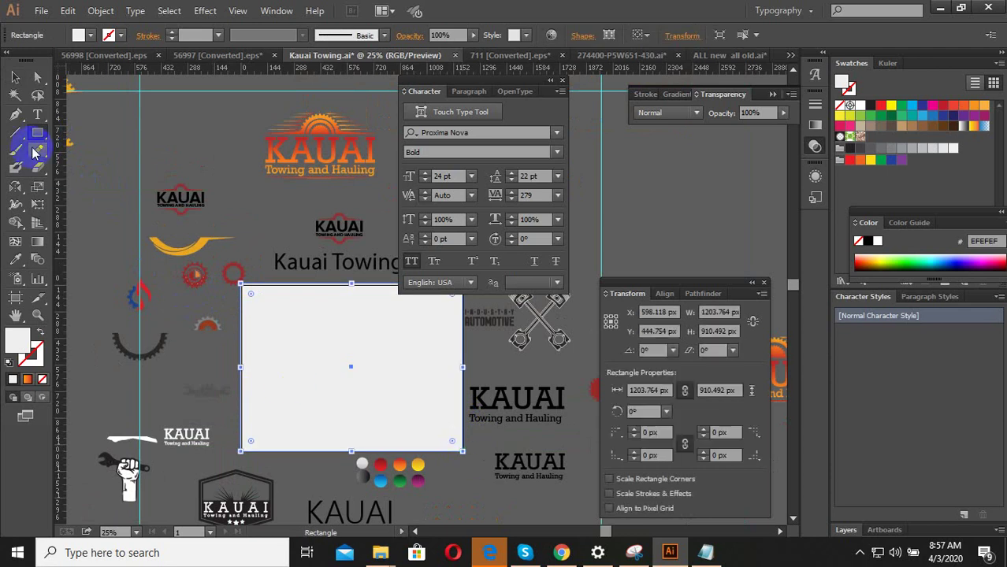
pyautogui.click(16, 78)
pyautogui.scroll(1, 259, 271)
pyautogui.scroll(2, 252, 268)
pyautogui.scroll(1, 232, 264)
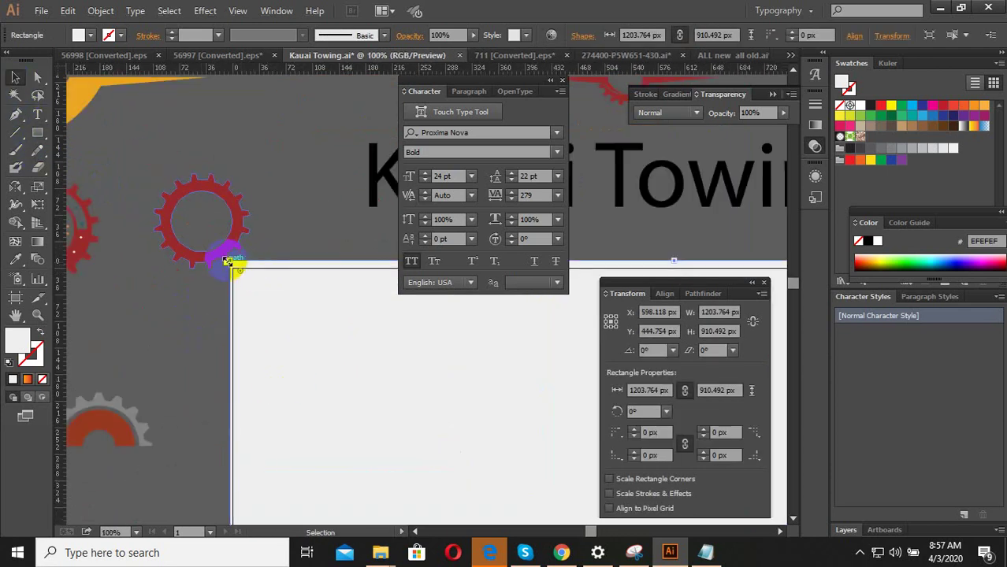
pyautogui.moveTo(229, 263); pyautogui.dragTo(234, 272)
pyautogui.scroll(-3, 234, 271)
pyautogui.scroll(-2, 378, 375)
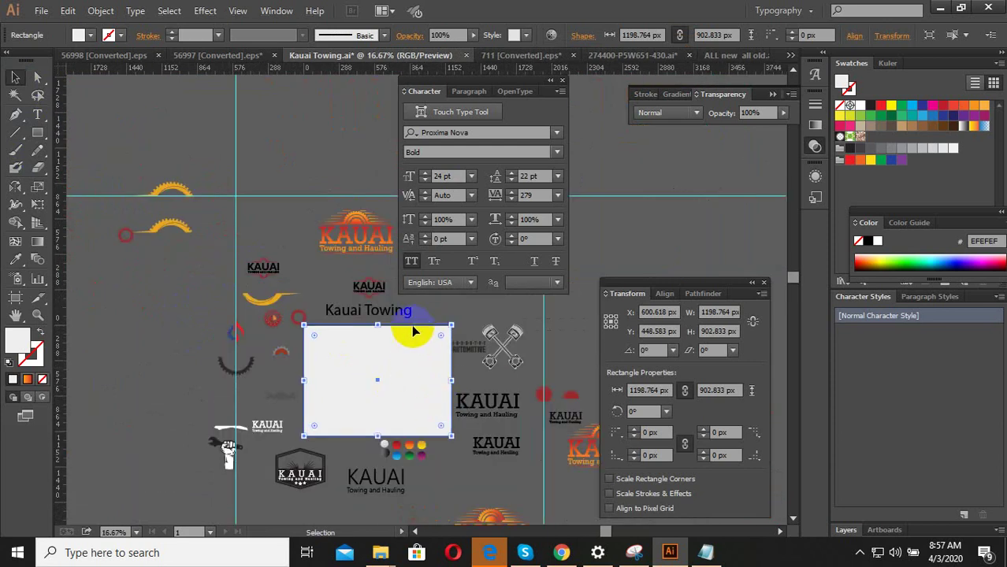
pyautogui.moveTo(414, 331); pyautogui.dragTo(336, 416)
# Centre the KAUAI logo and white rectangle on each other horizontally and vertically
pyautogui.hotkey('ctrl', 'a')
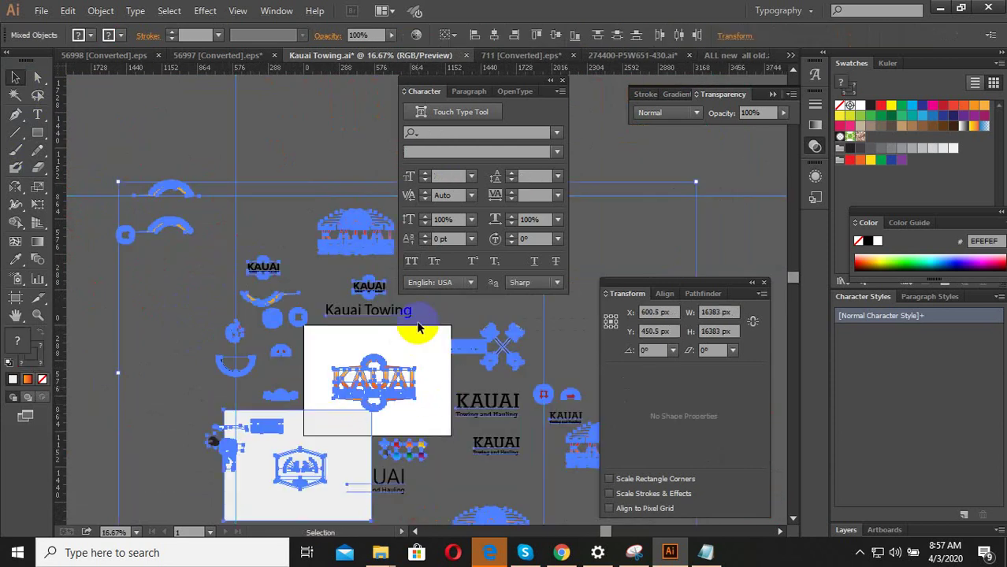
pyautogui.click(419, 326)
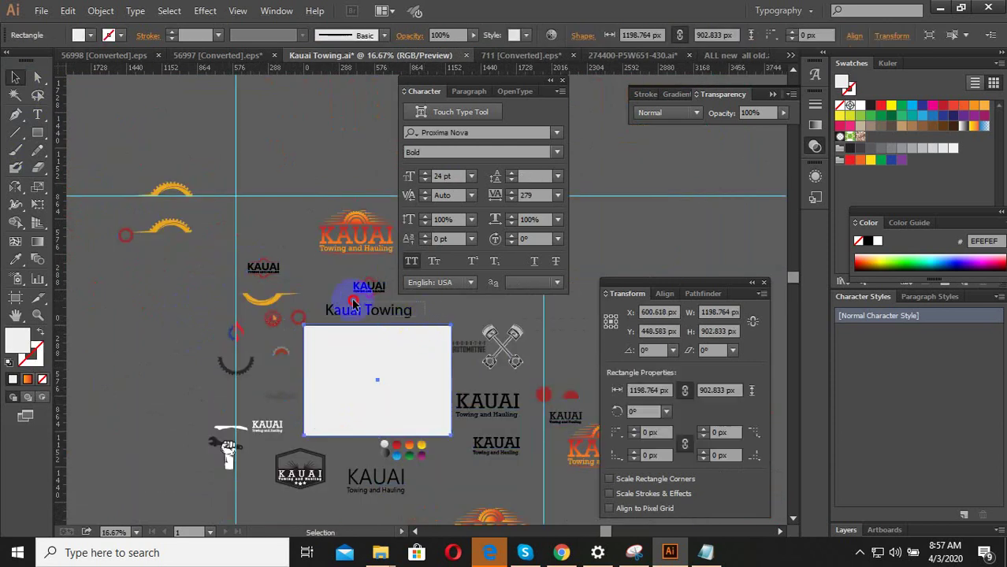
pyautogui.moveTo(354, 303); pyautogui.dragTo(108, 310)
pyautogui.scroll(1, 360, 340)
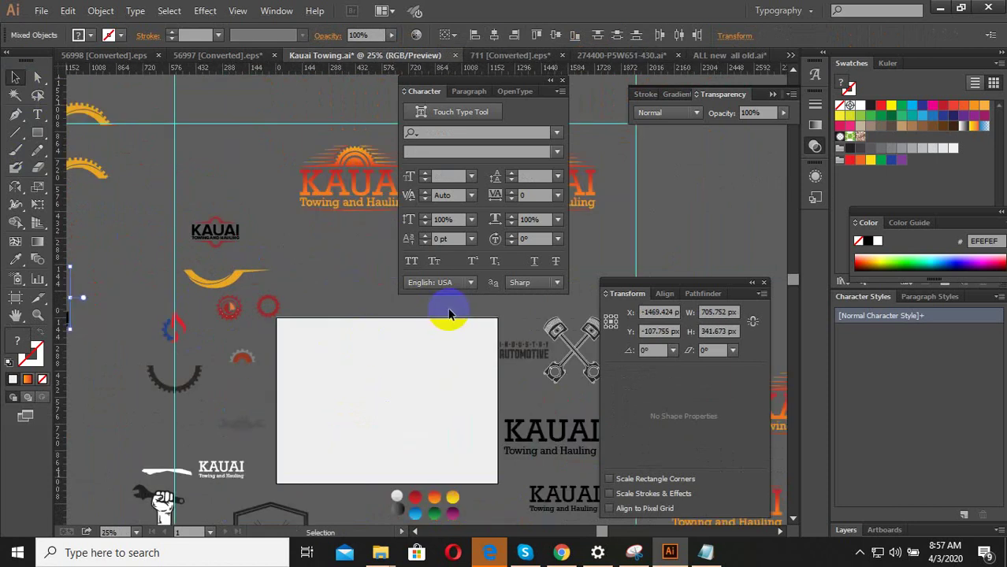
pyautogui.moveTo(373, 402); pyautogui.dragTo(370, 404)
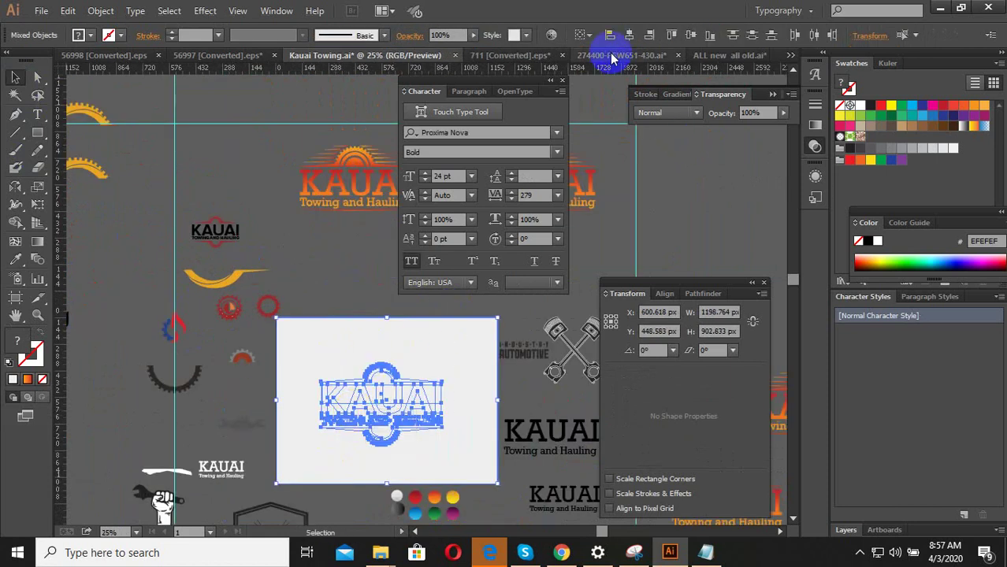
pyautogui.click(629, 34)
pyautogui.click(691, 34)
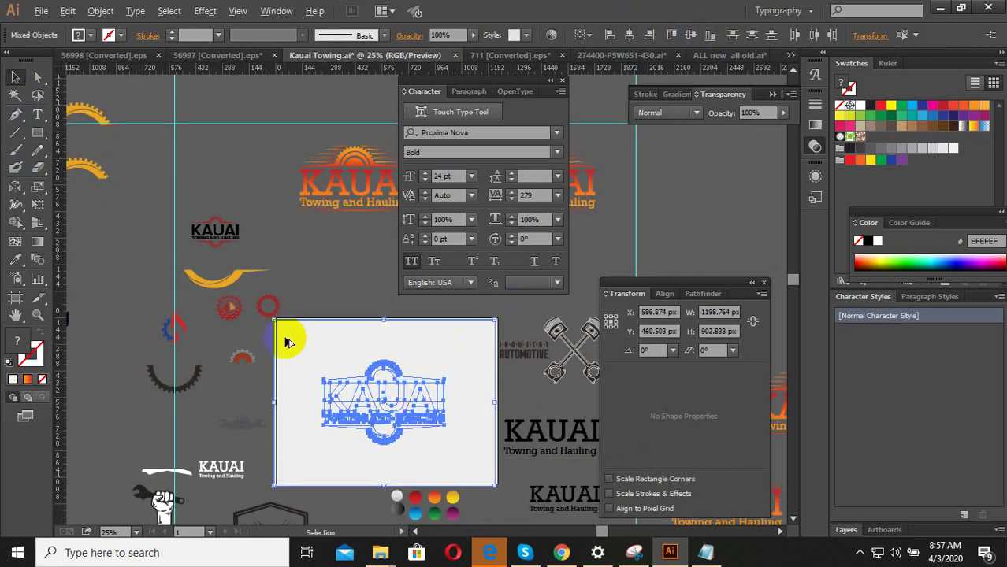
# Nudge the white backdrop into place and bring the KAUAI logo in front of it
pyautogui.scroll(3, 287, 341)
pyautogui.scroll(2, 276, 333)
pyautogui.moveTo(249, 275); pyautogui.dragTo(265, 263)
pyautogui.click(171, 281)
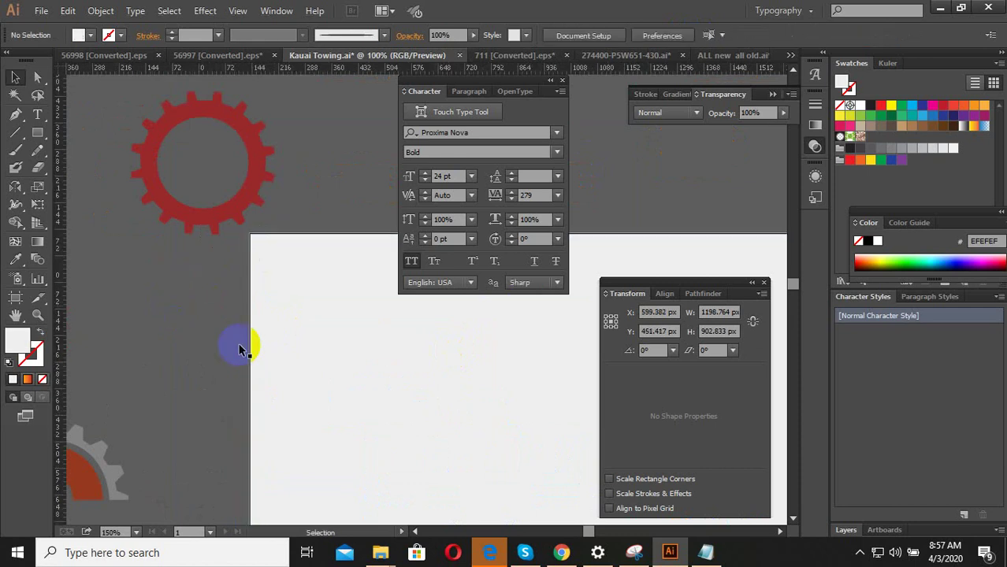
pyautogui.scroll(-3, 241, 345)
pyautogui.click(352, 358)
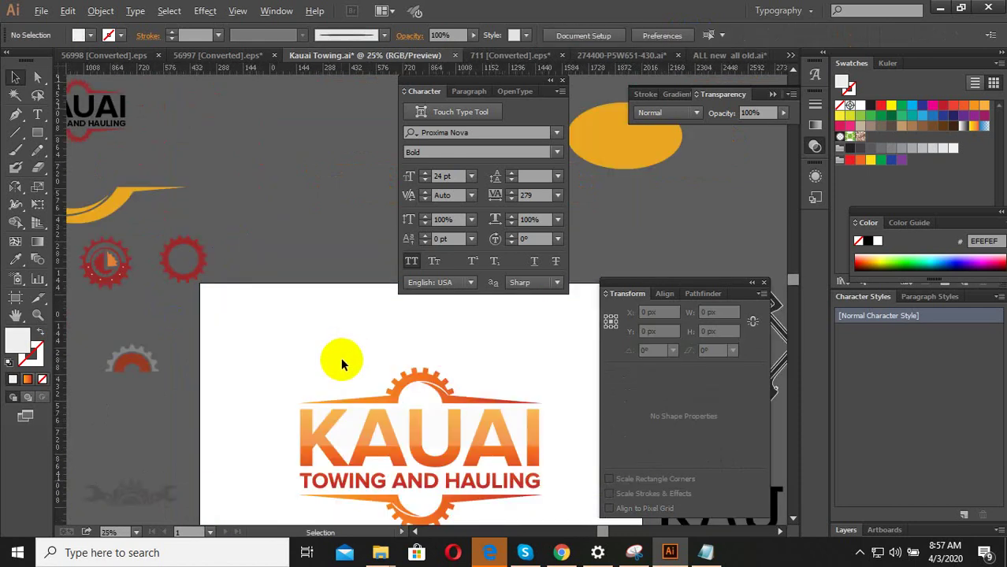
pyautogui.scroll(-2, 339, 354)
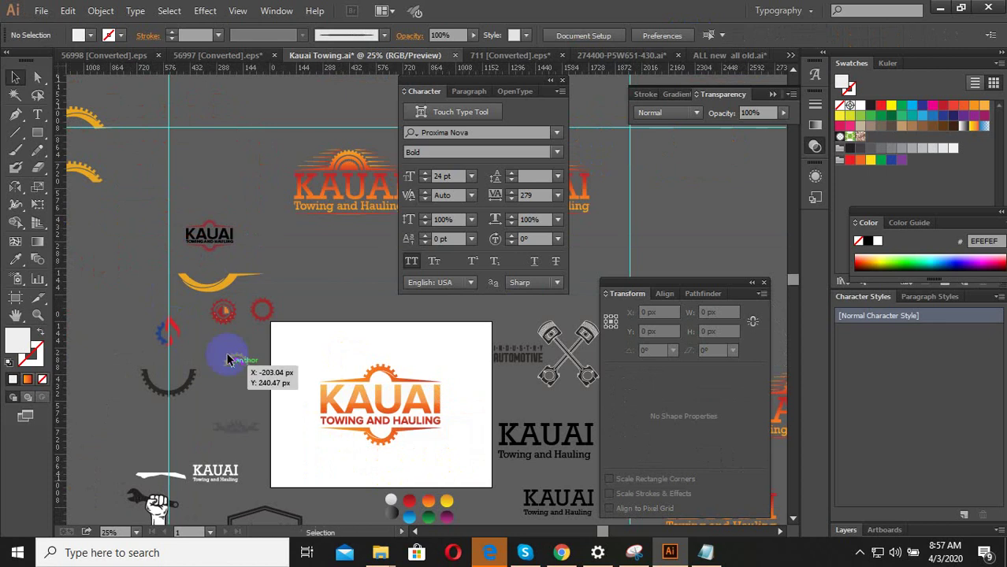
pyautogui.click(41, 10)
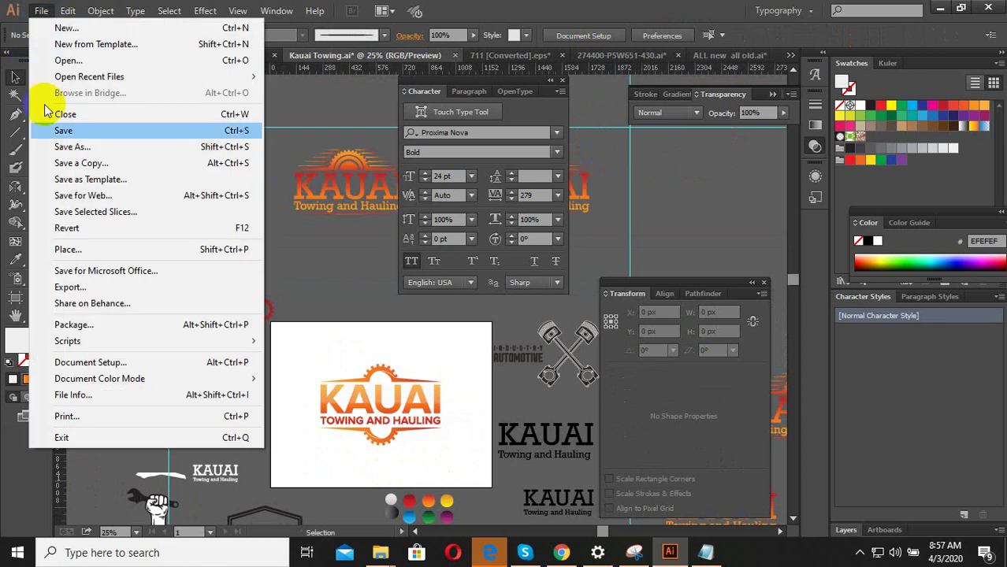
# Save for Web as a transparent PNG-24 named Kauai-Towing-4 in the APRIAL folder
pyautogui.click(123, 202)
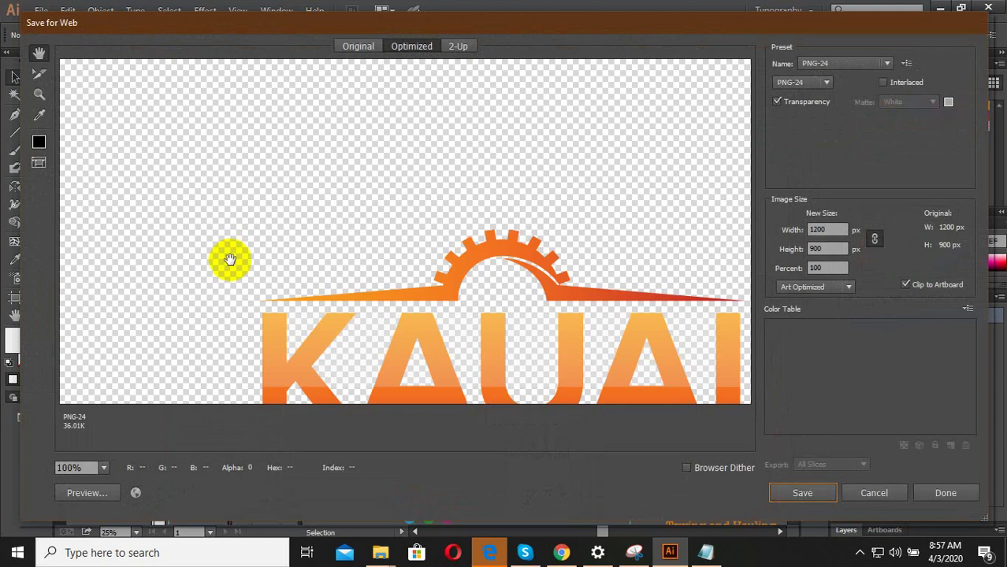
pyautogui.click(815, 493)
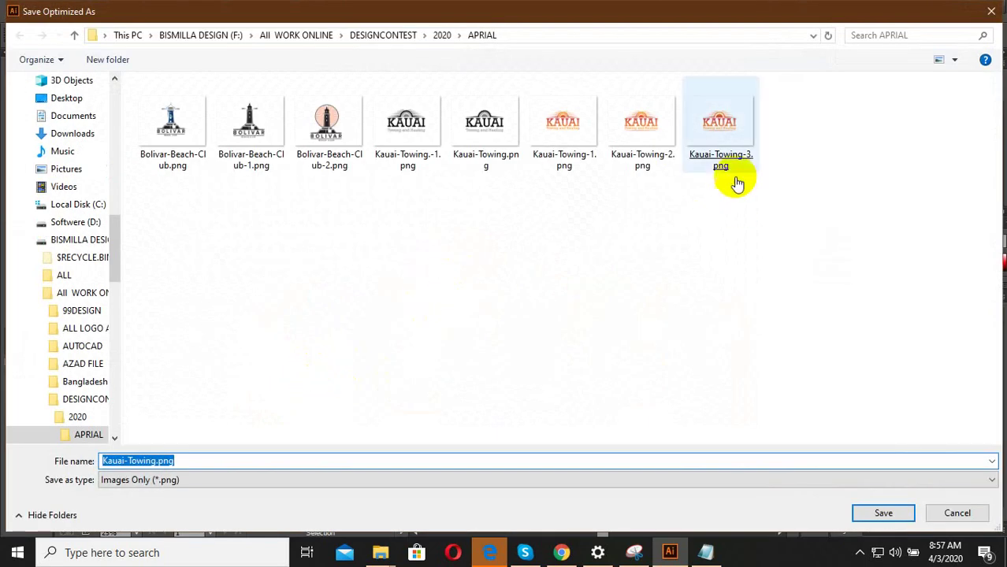
pyautogui.rightClick(737, 183)
pyautogui.click(350, 405)
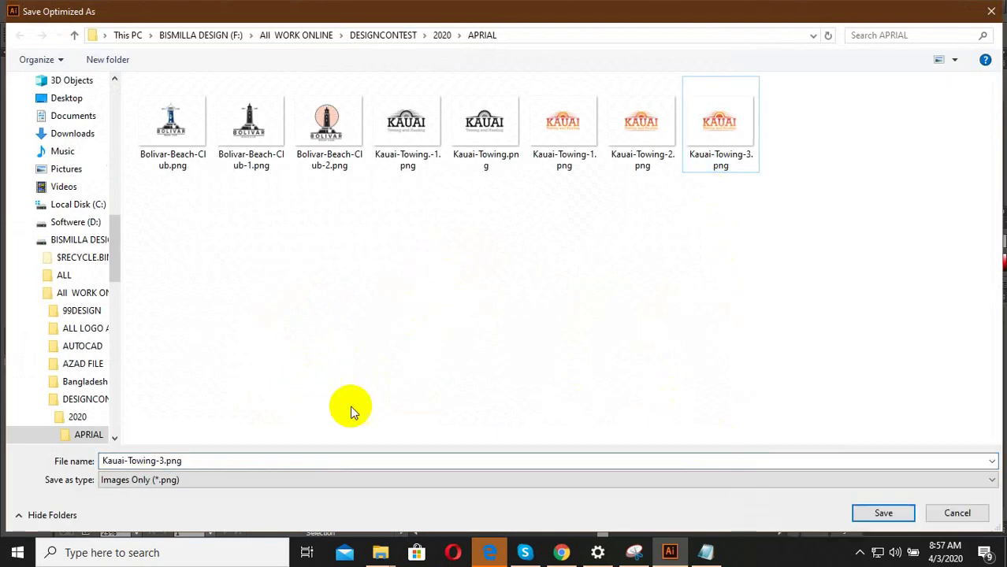
pyautogui.doubleClick(209, 457)
pyautogui.write('4')
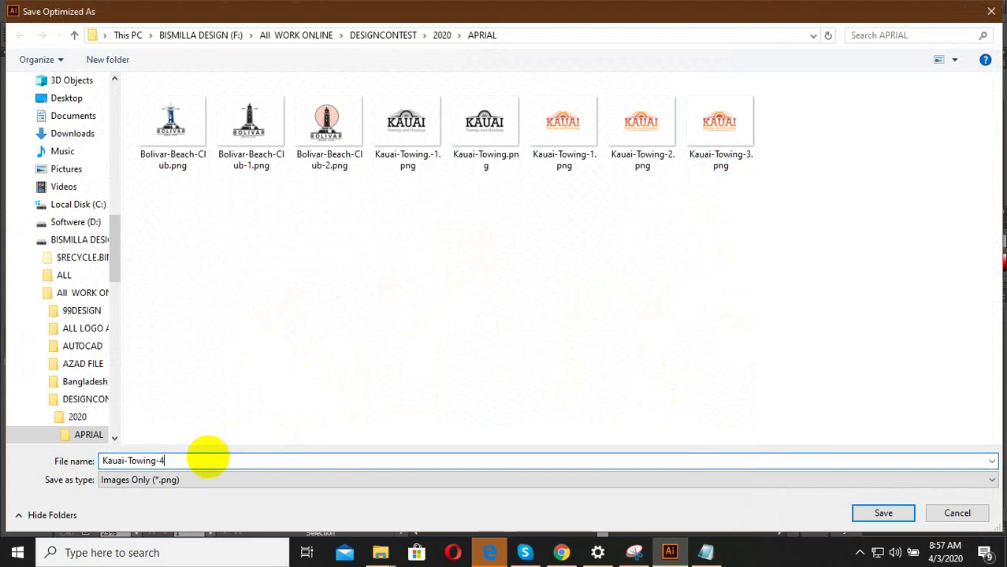
pyautogui.click(898, 514)
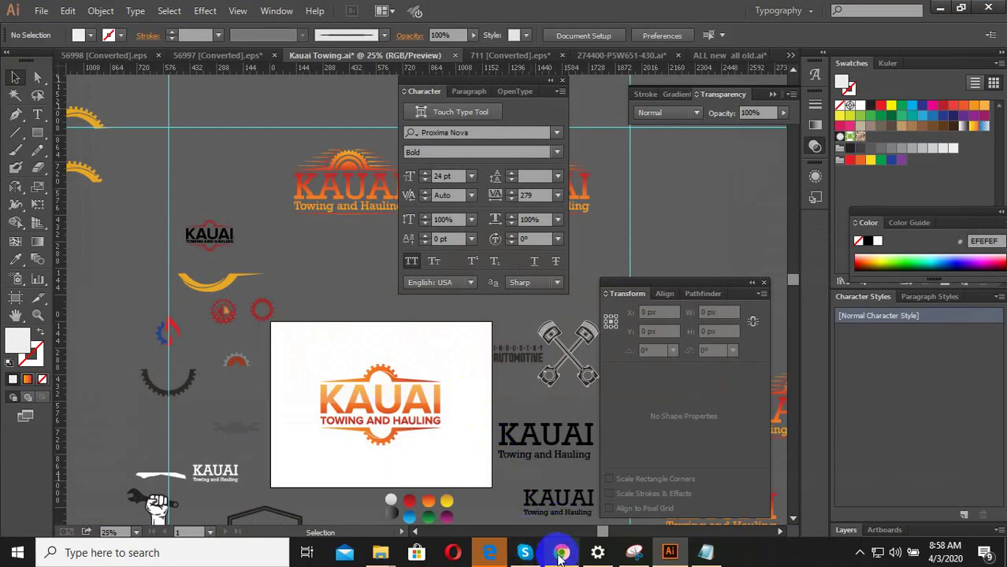
# Upload Kauai-Towing-4.png in the DesignContest Submit design form
pyautogui.click(560, 554)
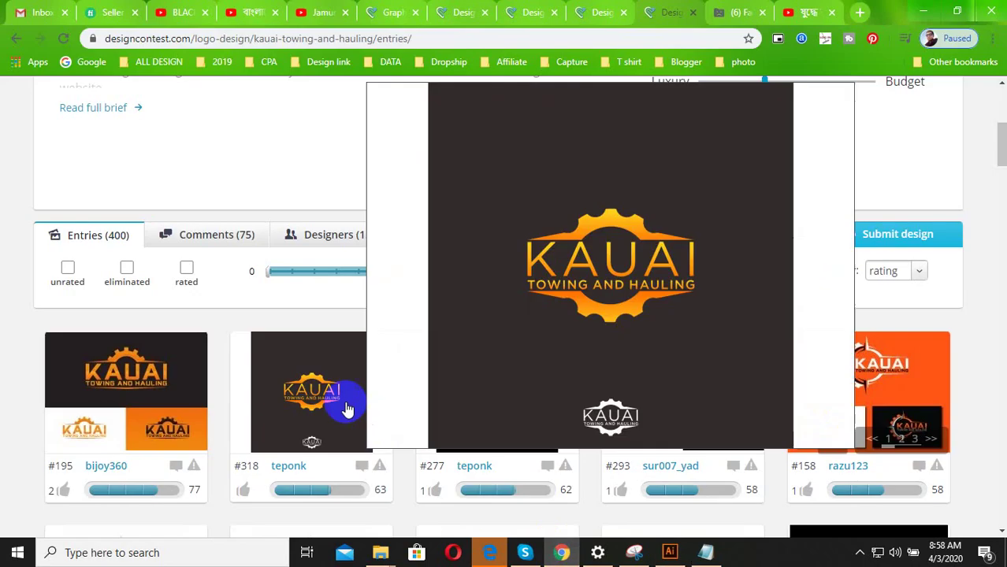
pyautogui.click(888, 231)
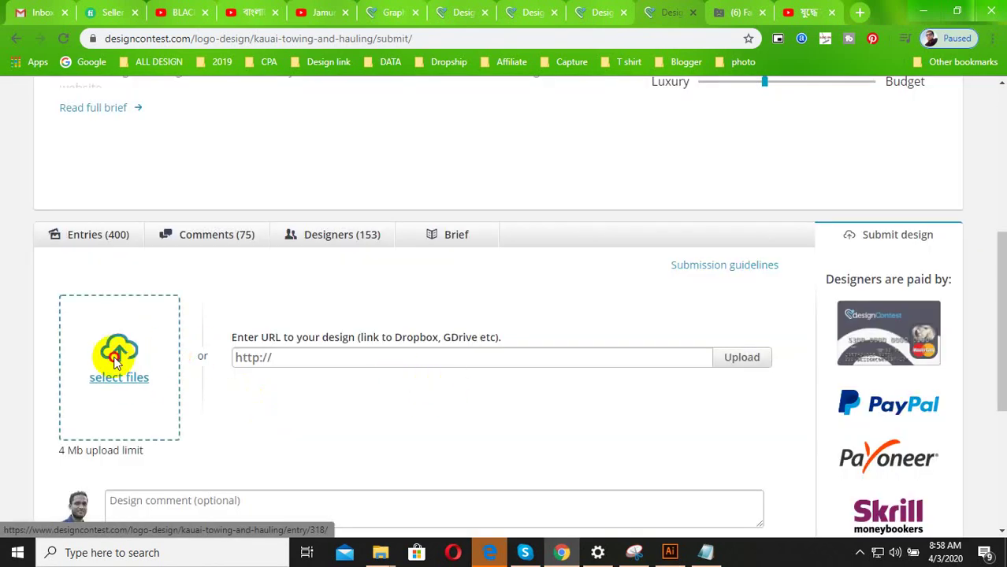
pyautogui.click(120, 367)
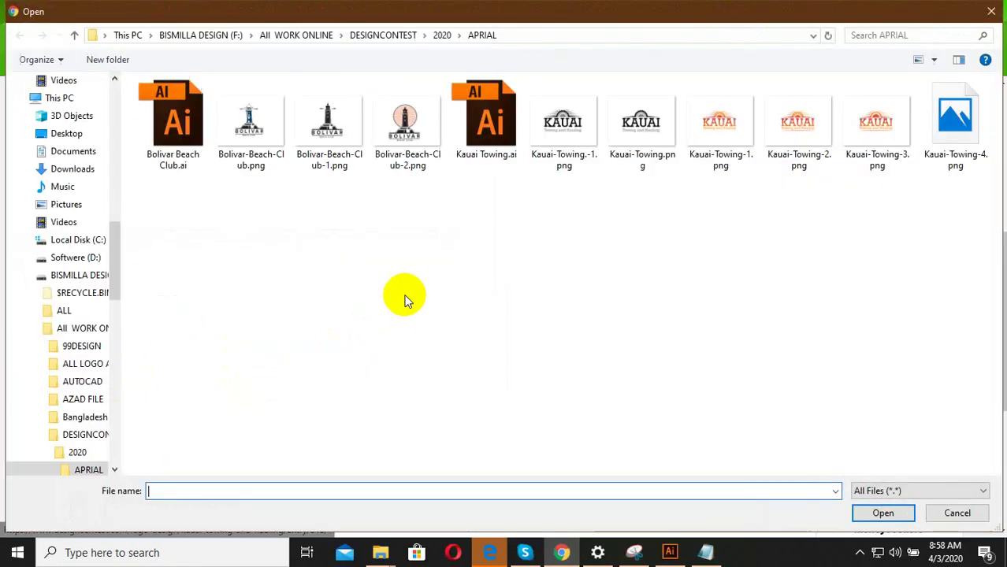
pyautogui.click(953, 142)
pyautogui.doubleClick(953, 144)
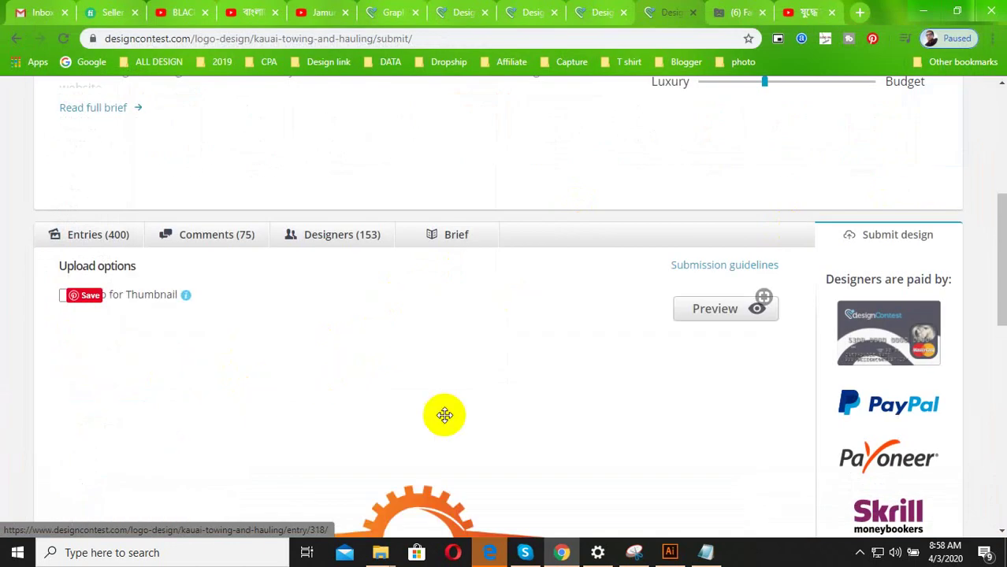
pyautogui.scroll(-3, 442, 414)
pyautogui.scroll(-2, 393, 383)
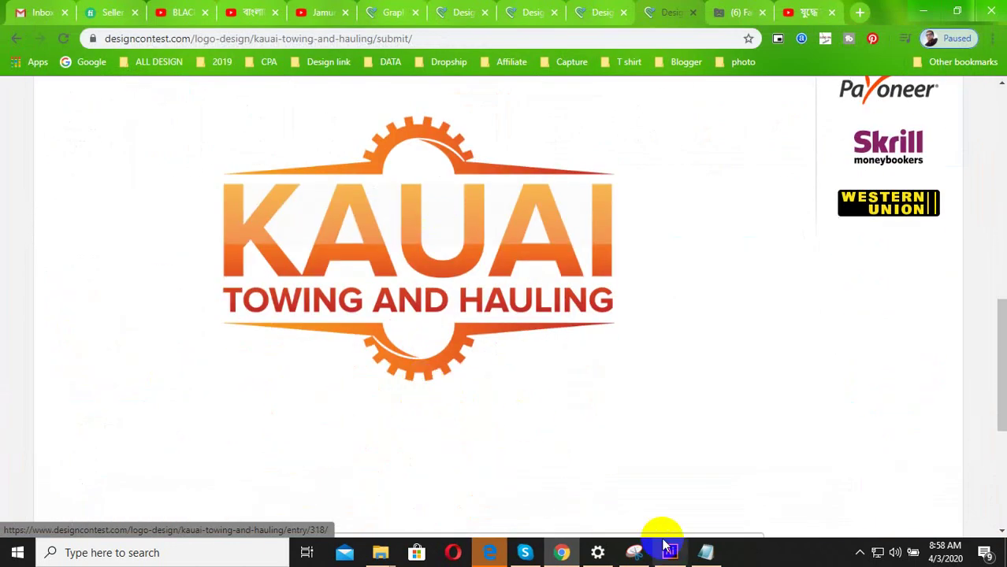
# Paste the quality-guarantee comment, confirm the rules agreement, and submit the entry
pyautogui.click(704, 556)
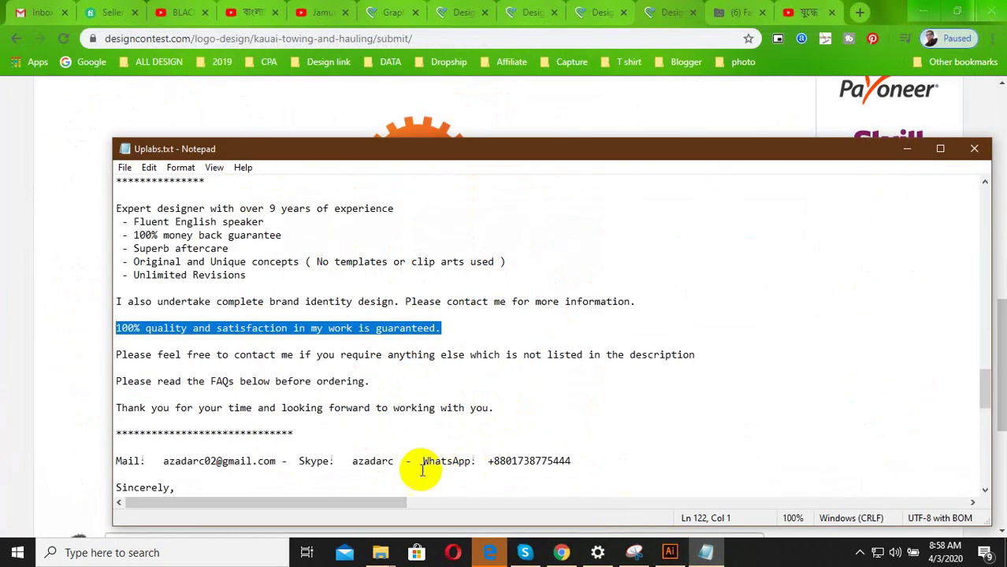
pyautogui.click(32, 347)
pyautogui.scroll(-4, 294, 364)
pyautogui.click(218, 259)
pyautogui.write('100% quality and satisfaction in my work is guaranteed.')
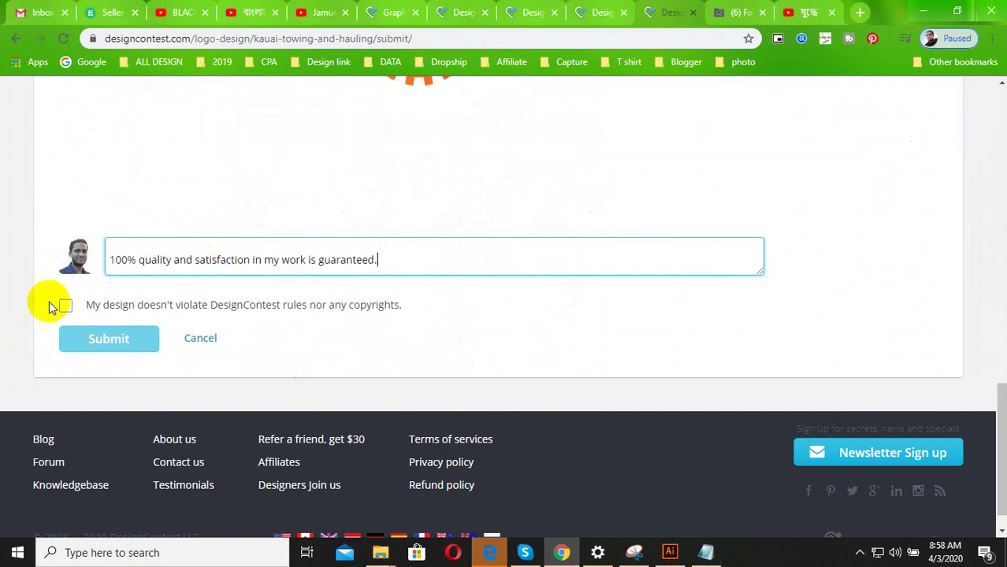
pyautogui.click(65, 305)
pyautogui.click(110, 339)
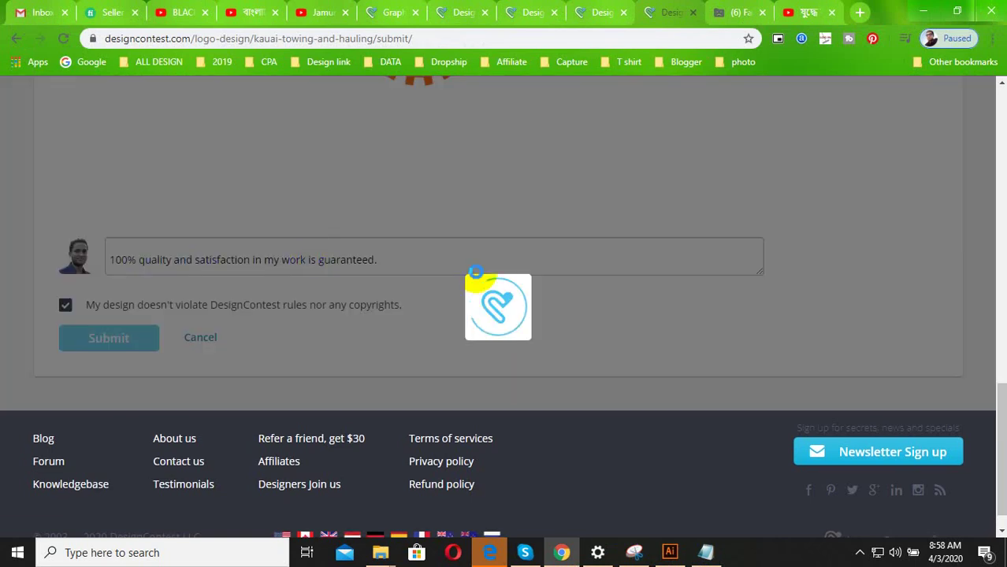
pyautogui.click(671, 554)
pyautogui.scroll(2, 384, 460)
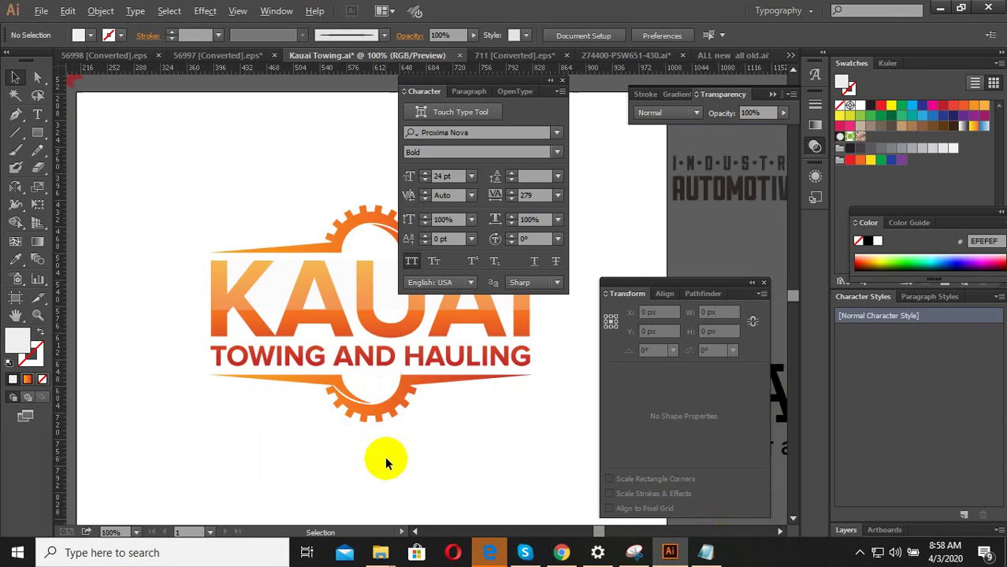
pyautogui.scroll(-4, 385, 441)
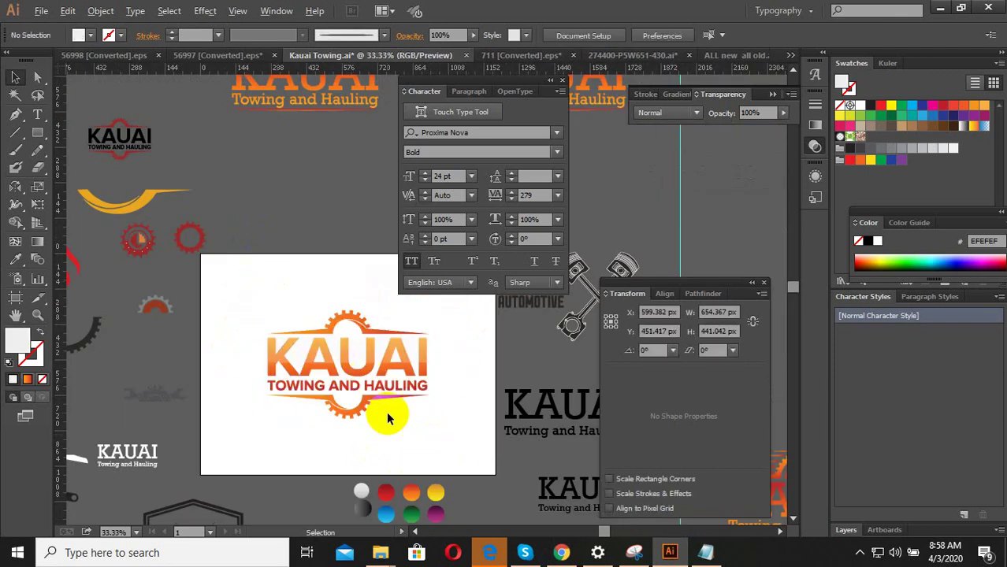
pyautogui.scroll(1, 387, 419)
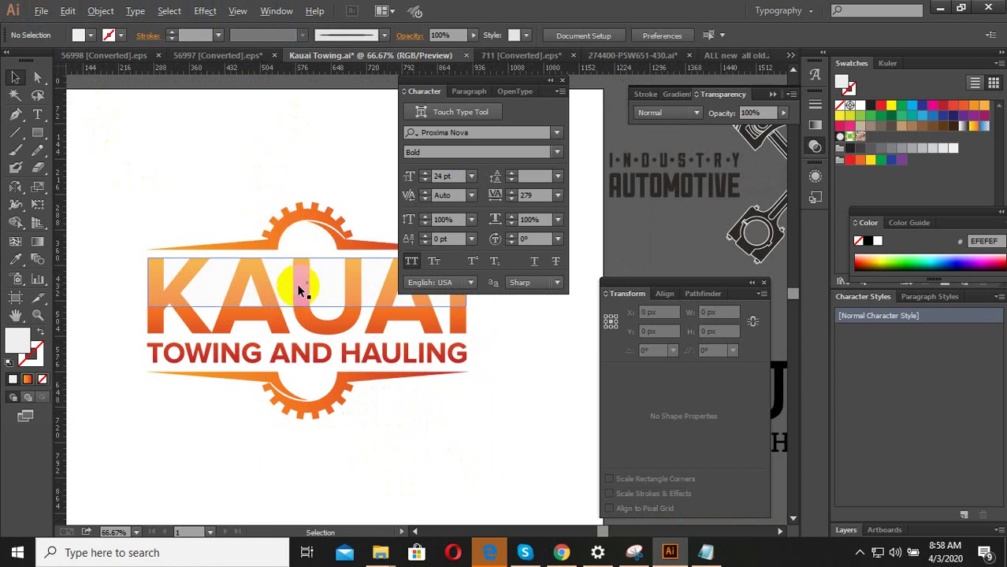
pyautogui.scroll(-3, 297, 283)
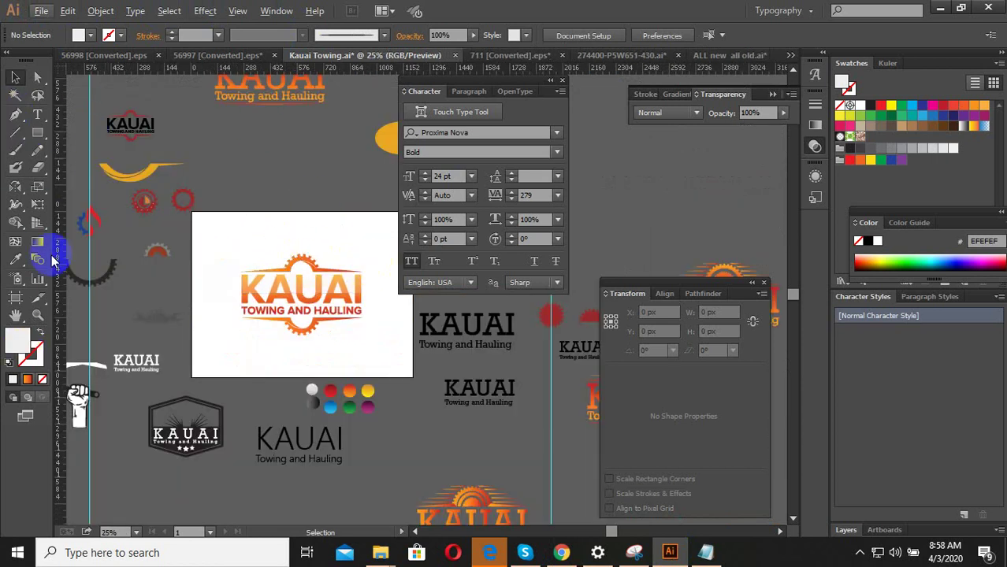
pyautogui.scroll(1, 316, 398)
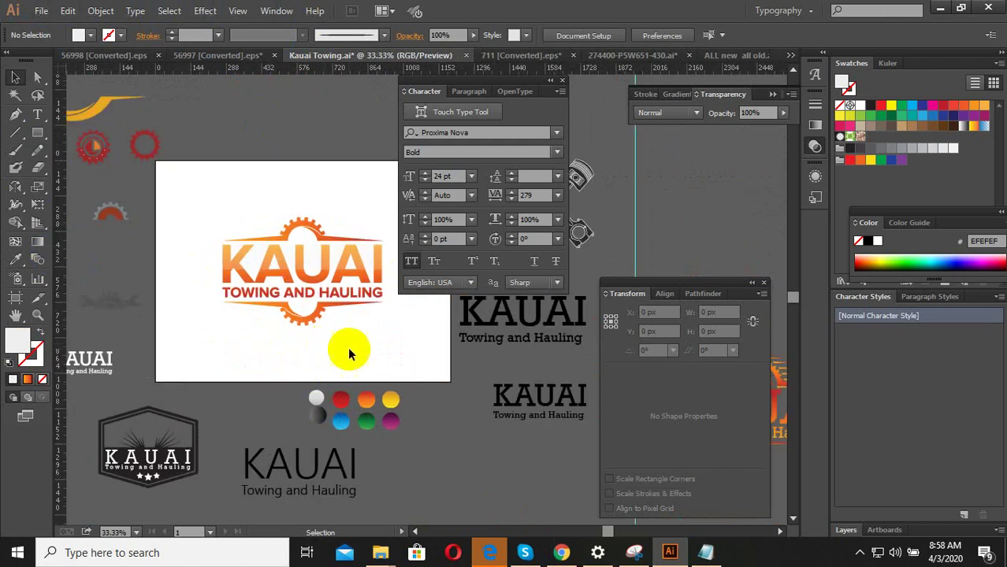